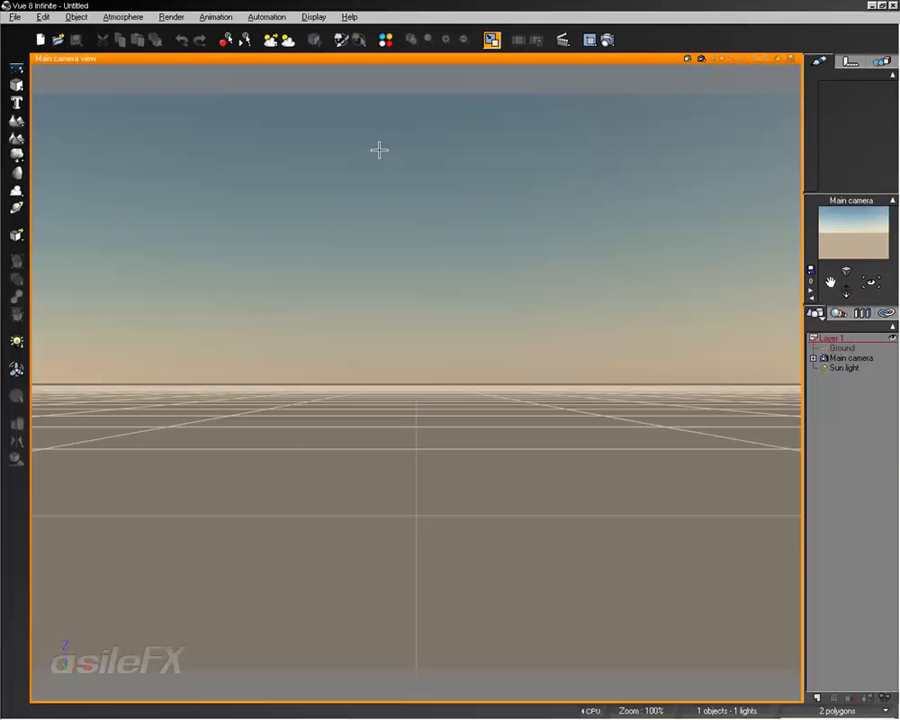
Step: Add a procedural terrain, open it for editing, and turn off its Zero edges option
left_click(17, 137)
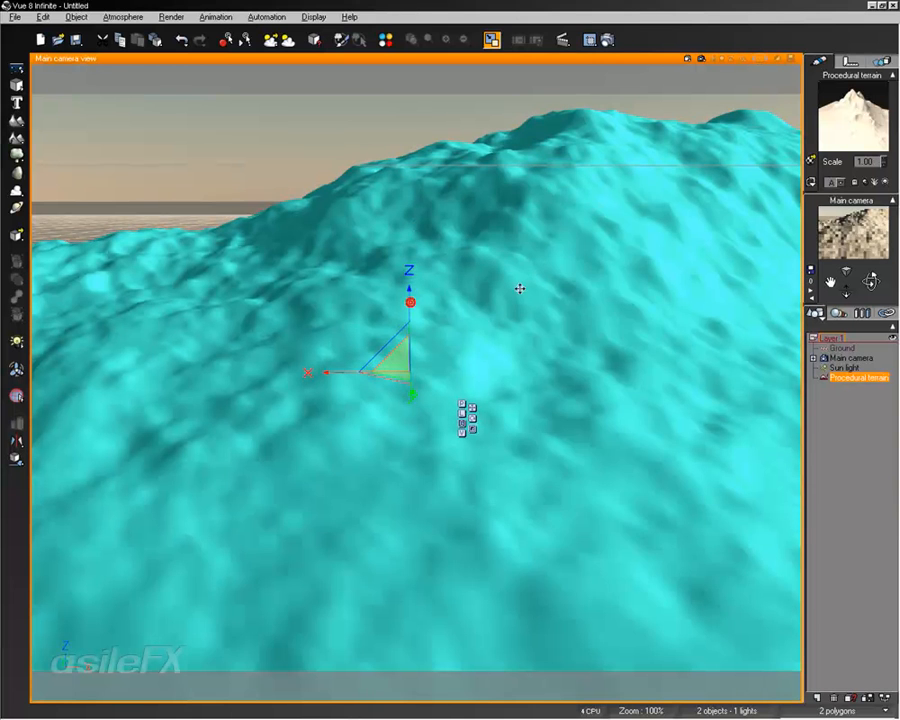
right_click(518, 292)
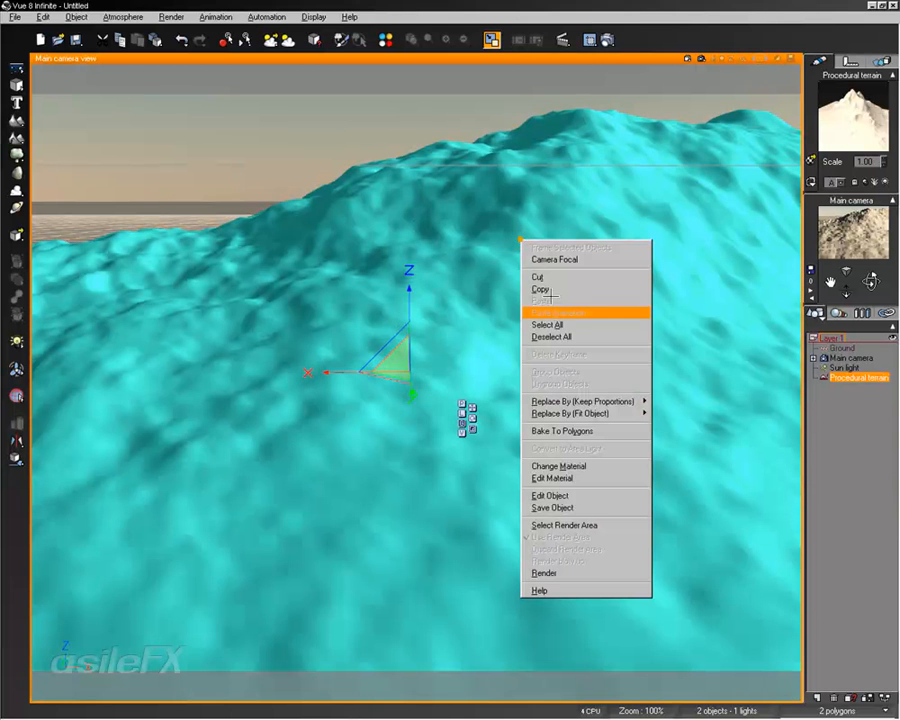
left_click(555, 496)
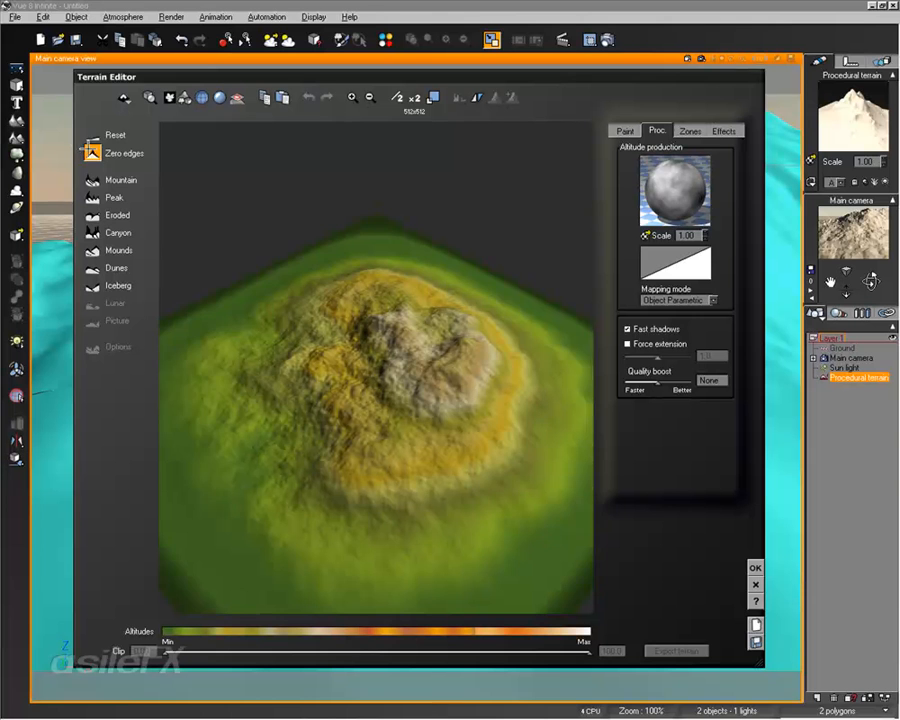
left_click(93, 153)
Step: Open the terrain's altitude production function and delete the internal offset node feeding the Simple Fractal
right_click(661, 183)
left_click(661, 184)
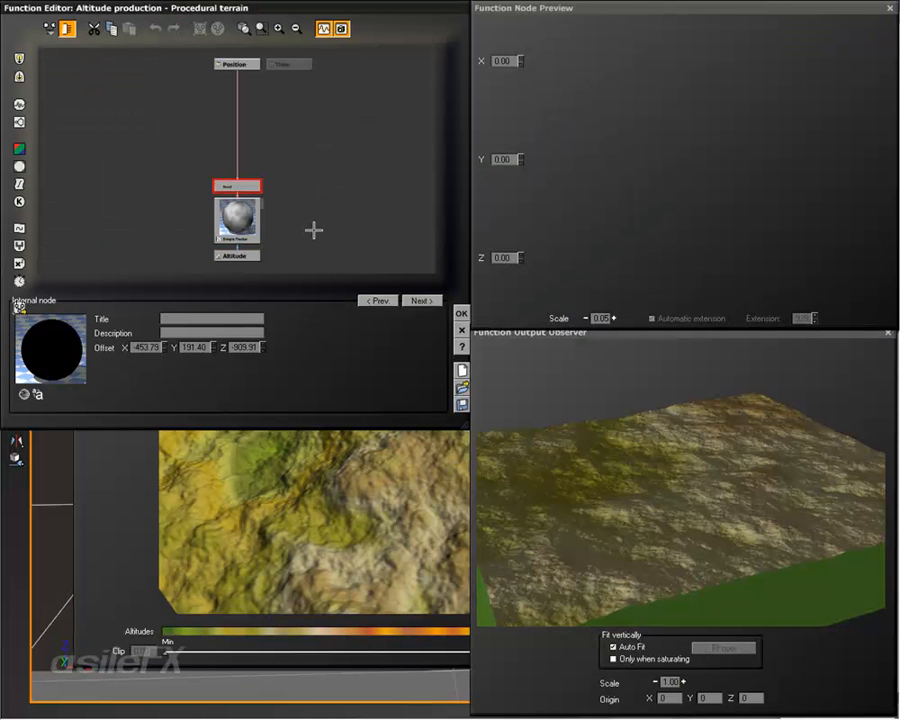
key("Delete")
Step: Set the Simple Fractal's wavelength to 1 on X, Y and Z, and accept the function
left_click(236, 218)
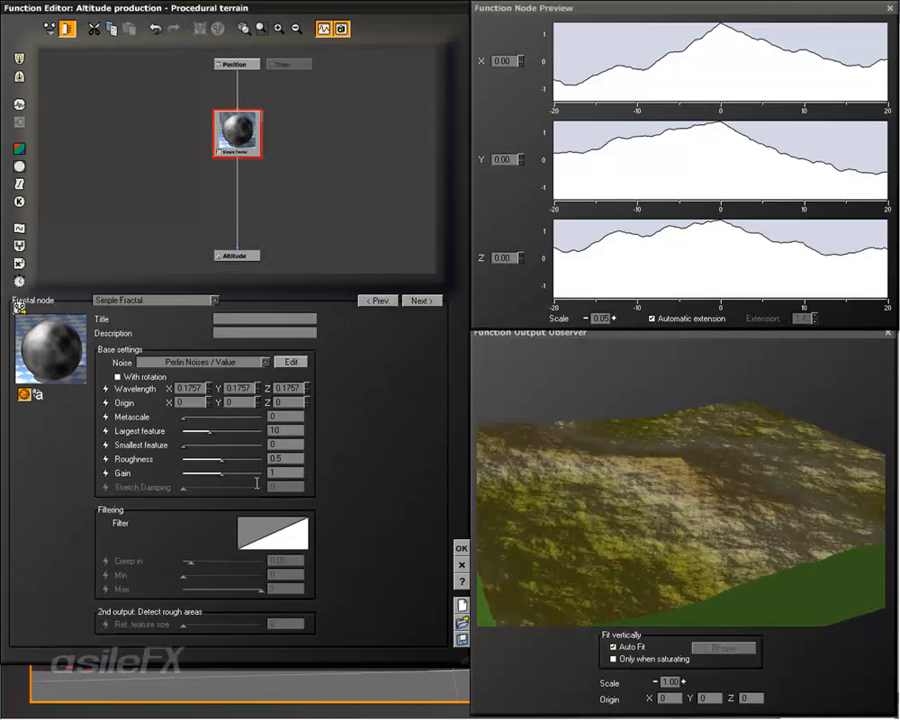
double_click(190, 388)
type("1")
double_click(235, 387)
type("1")
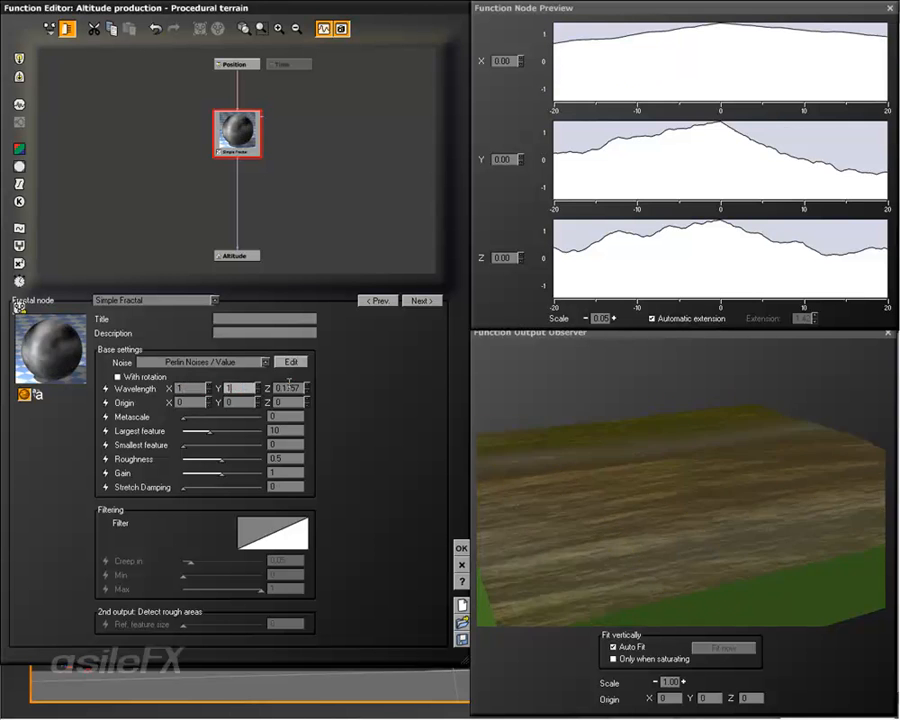
double_click(289, 385)
type("1")
left_click(460, 547)
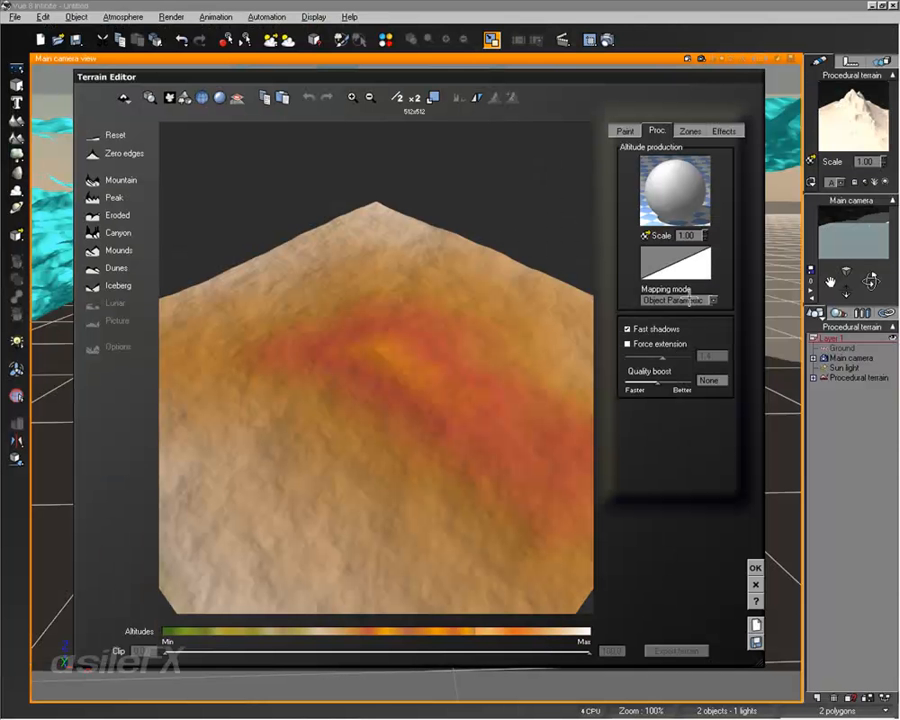
Step: Set the terrain's mapping mode to World, accept the edit, and raise the terrain along its Z axis
left_click(690, 299)
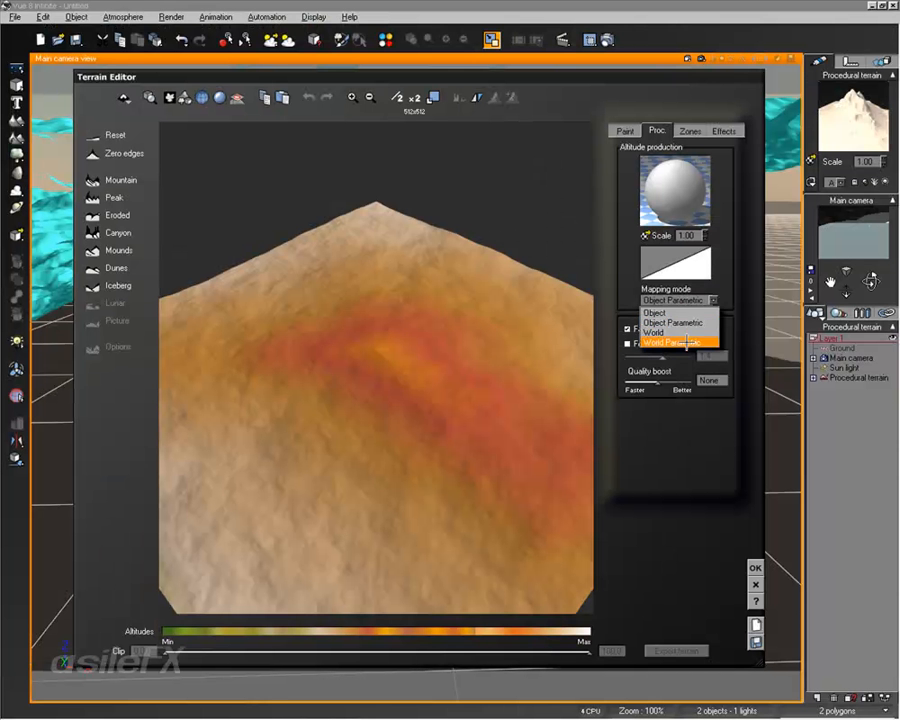
left_click(689, 332)
left_click(610, 383)
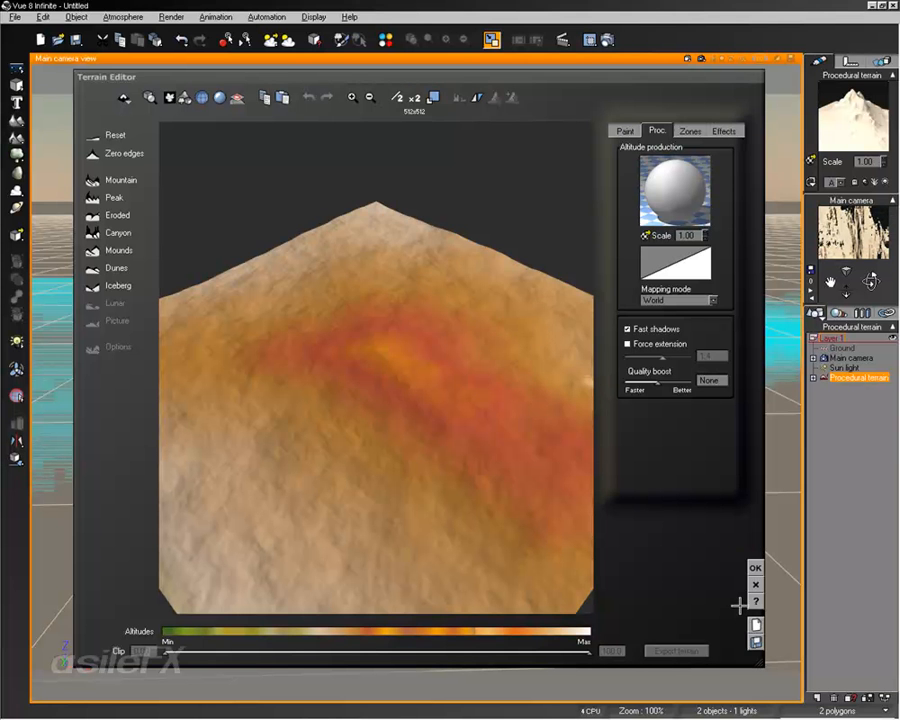
left_click(755, 567)
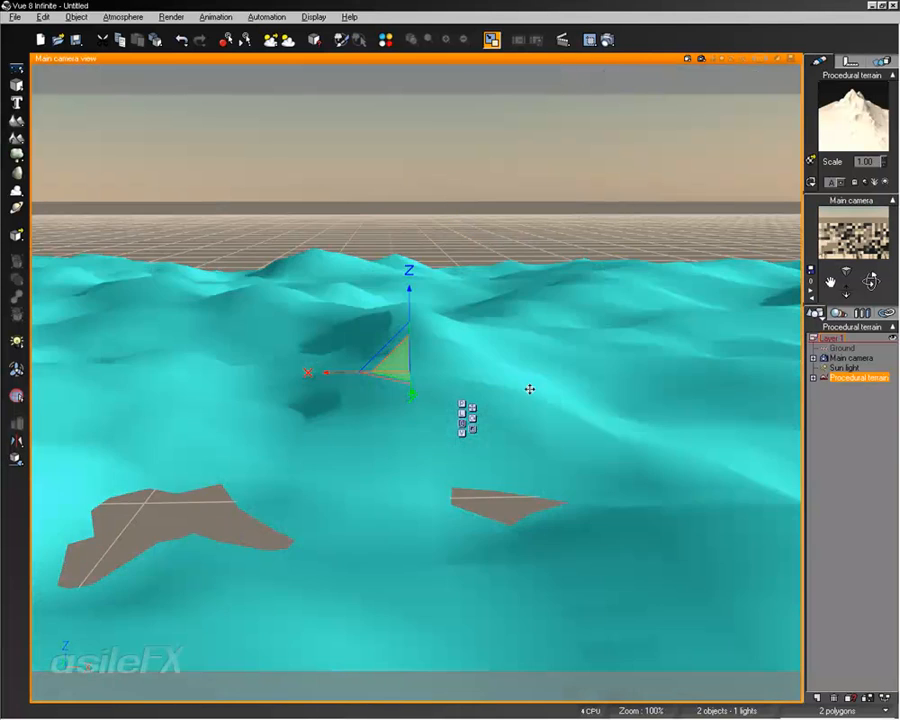
left_click_drag(530, 388, 530, 352)
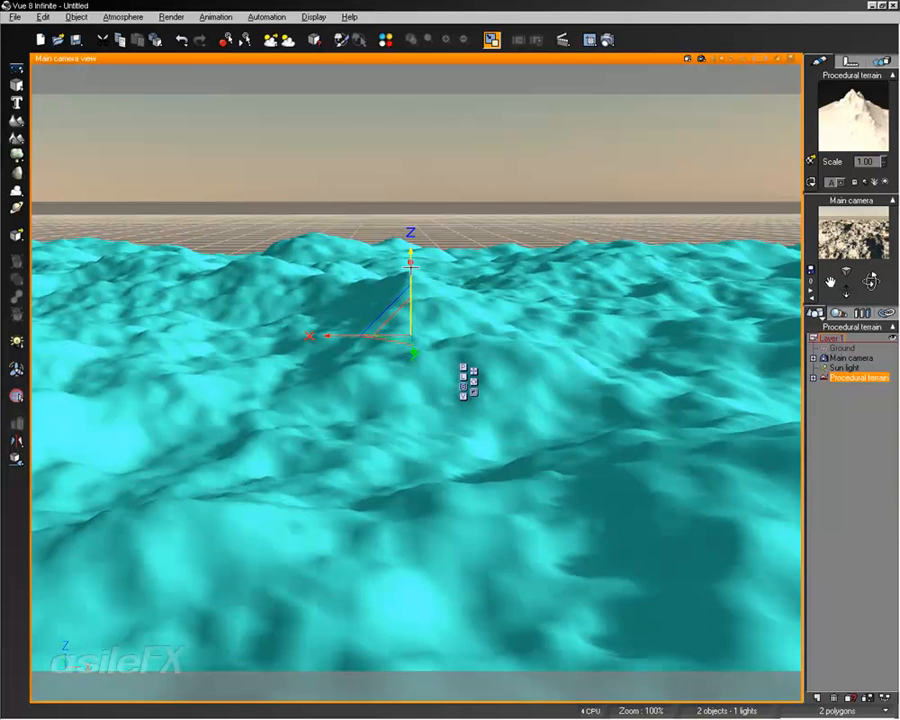
Step: Reopen the terrain's altitude function and add a Random Constant Number node beside the Simple Fractal
right_click(512, 311)
left_click(545, 566)
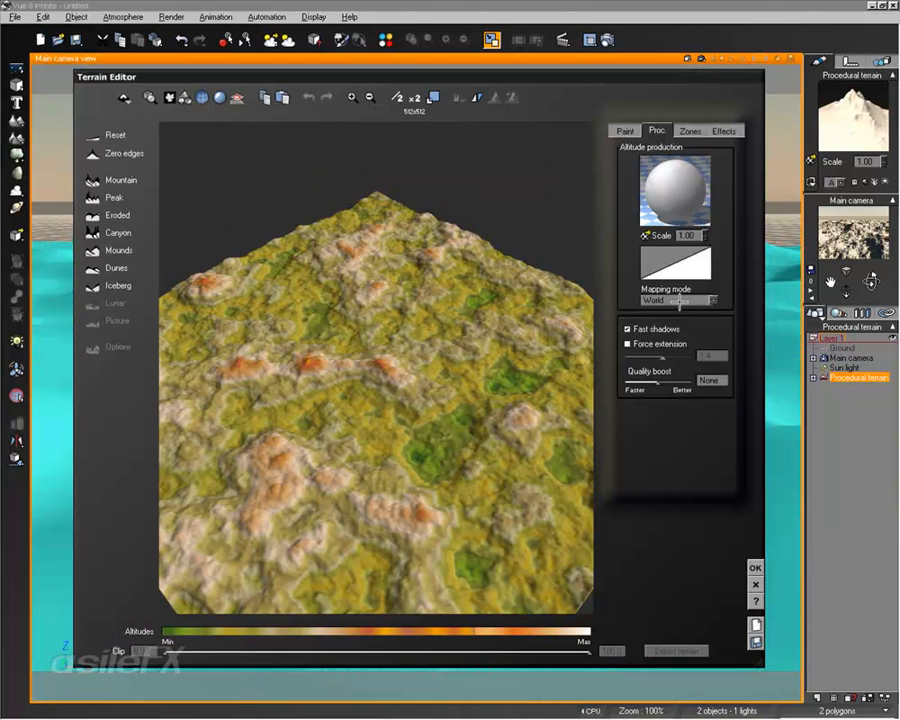
right_click(664, 188)
left_click(705, 201)
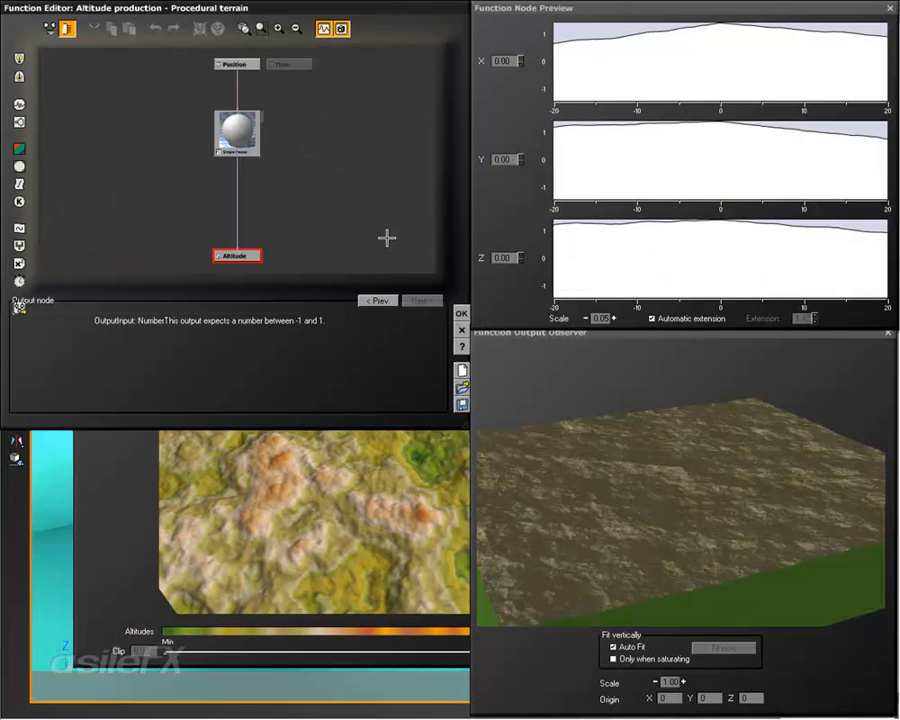
right_click(318, 171)
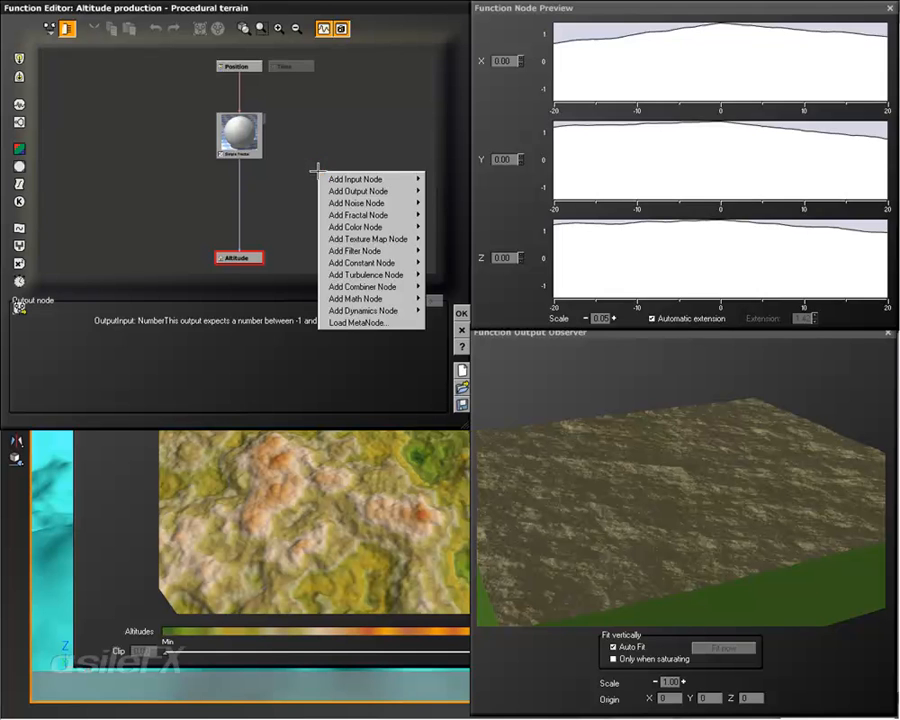
left_click(314, 169)
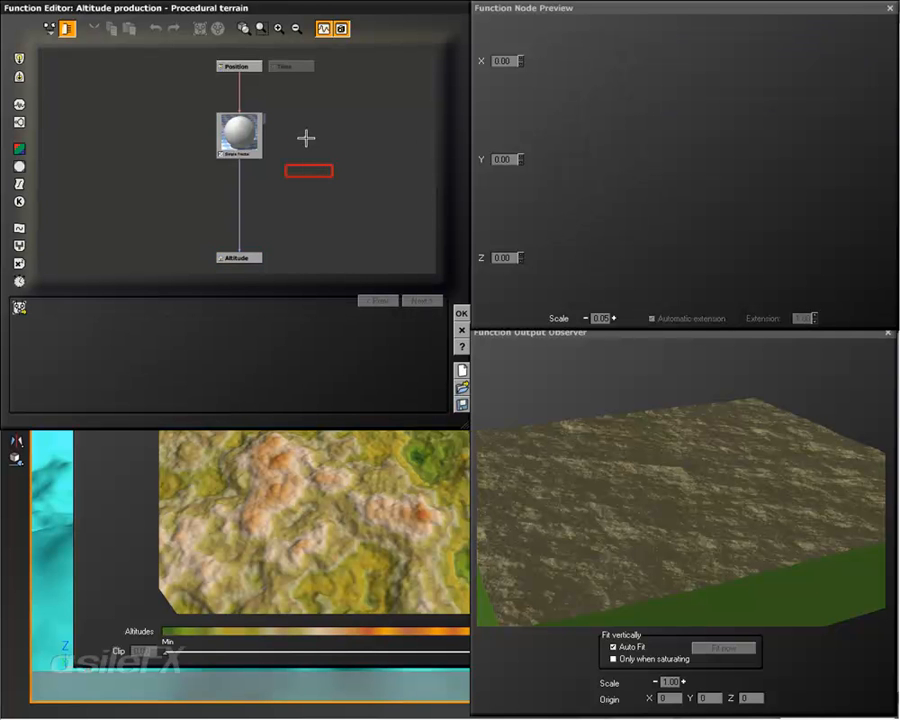
right_click(306, 138)
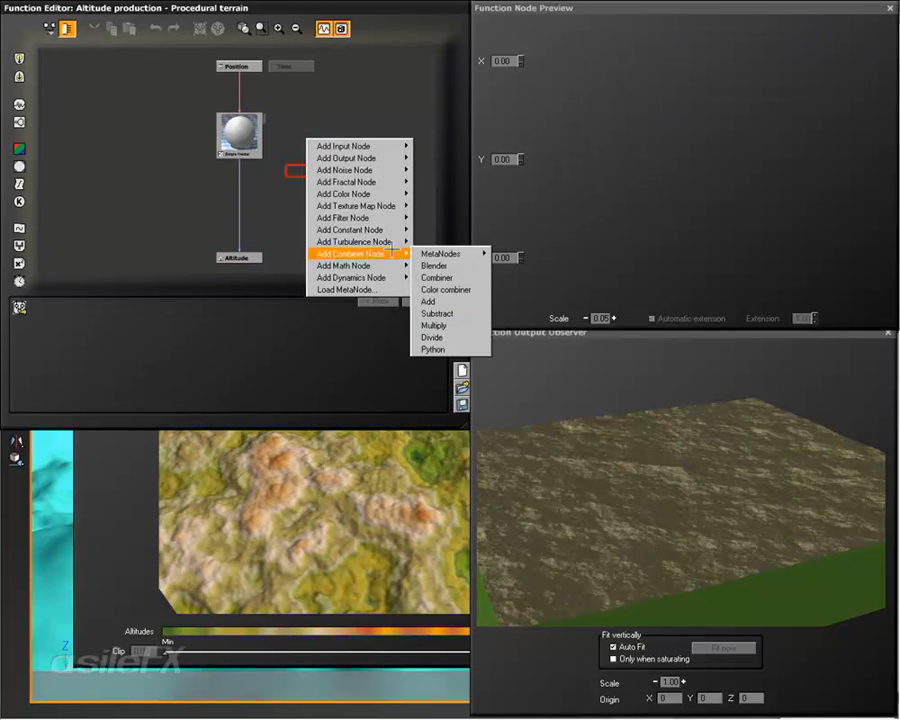
mouse_move(379, 222)
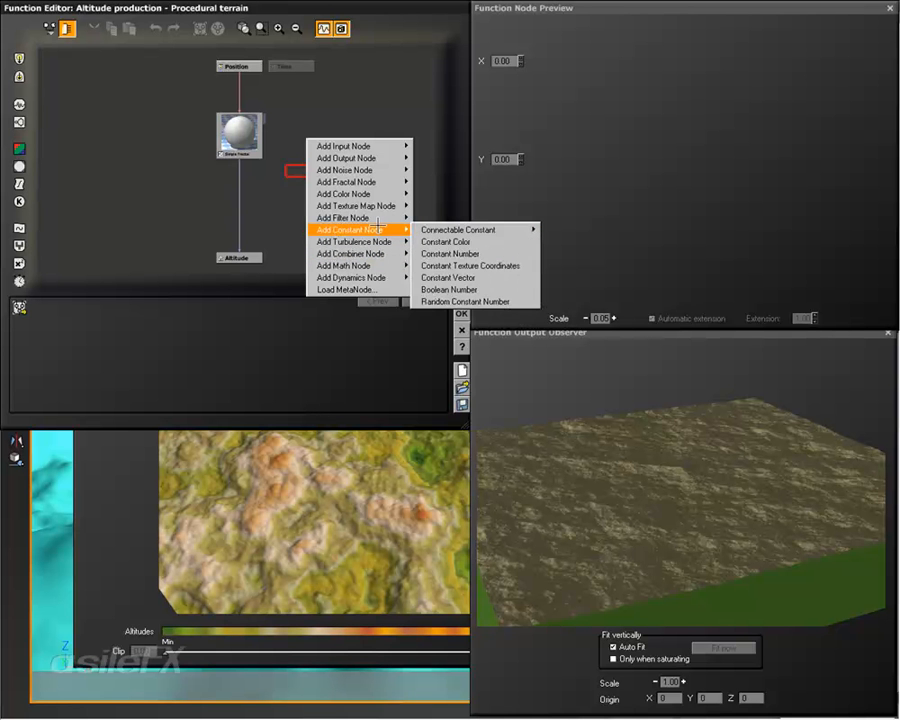
left_click(505, 301)
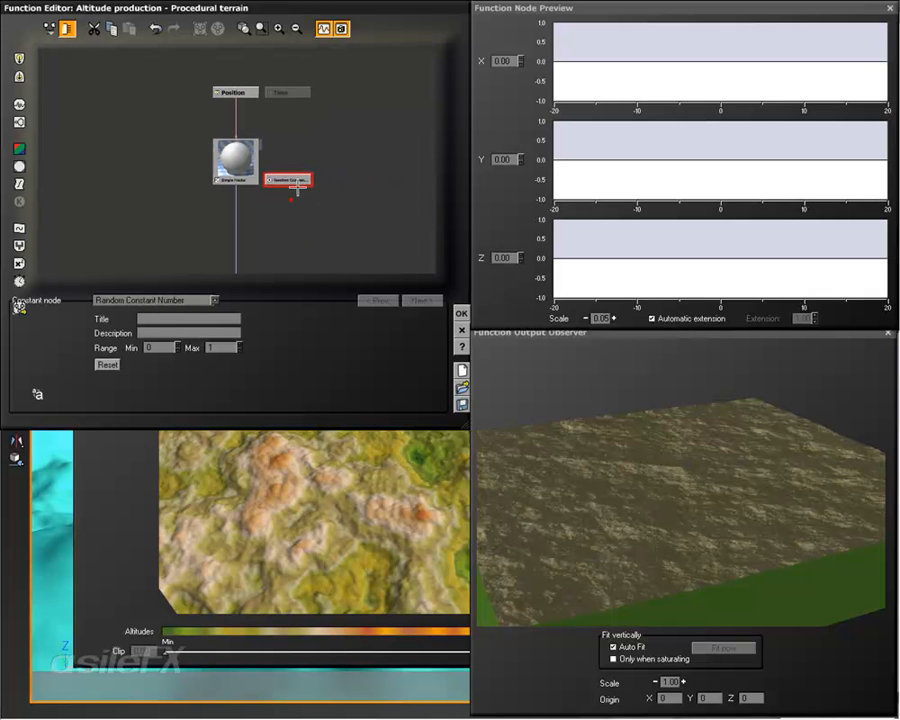
left_click_drag(297, 188, 301, 171)
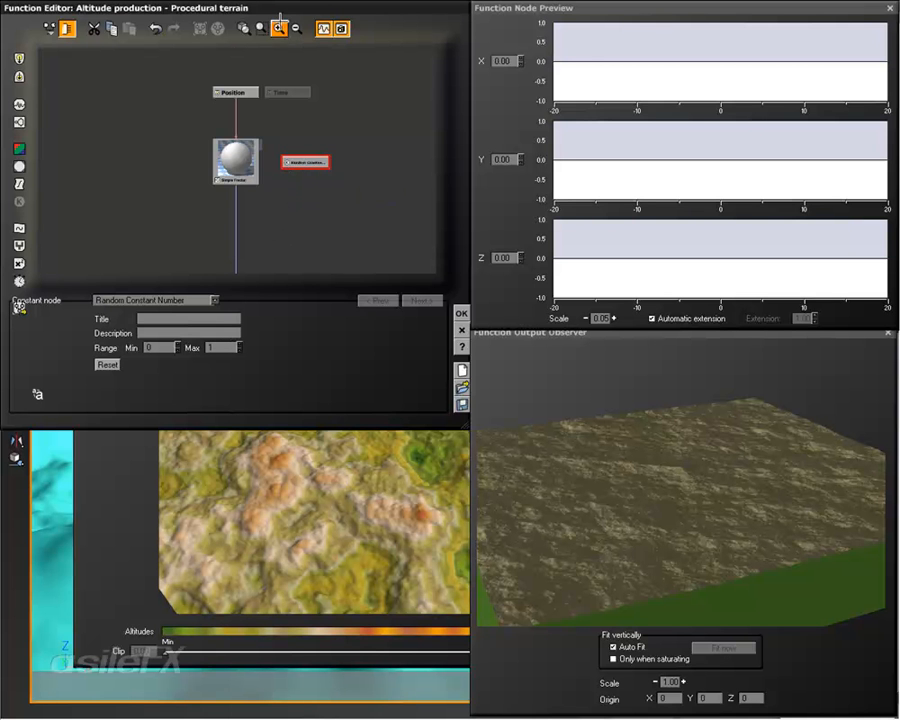
Step: Regenerate the Random Constant Number node's value three times, keeping its 0 to 1 range
left_click(279, 27)
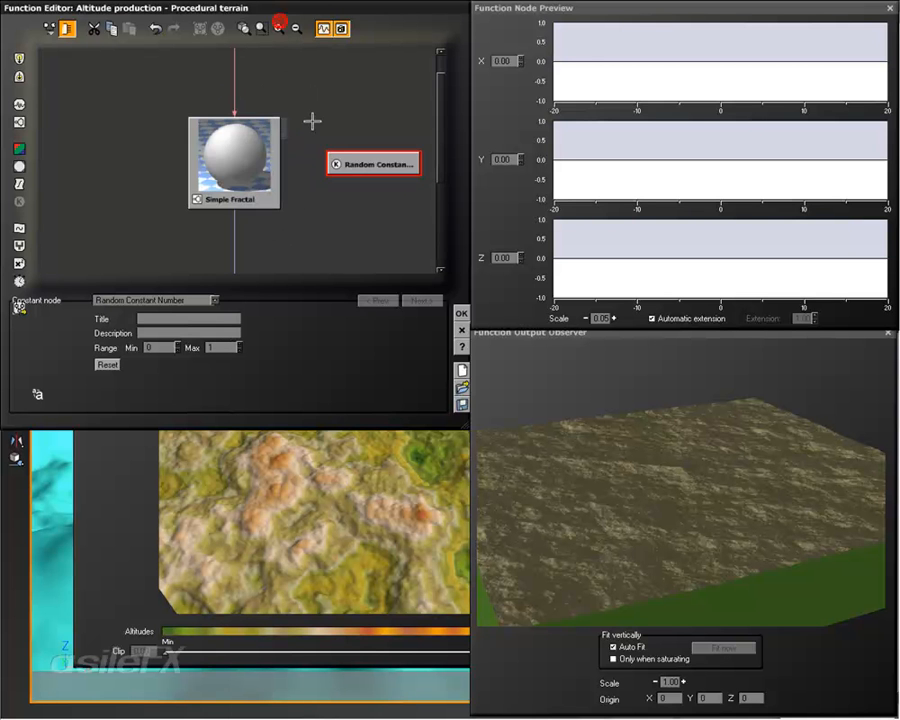
left_click(112, 365)
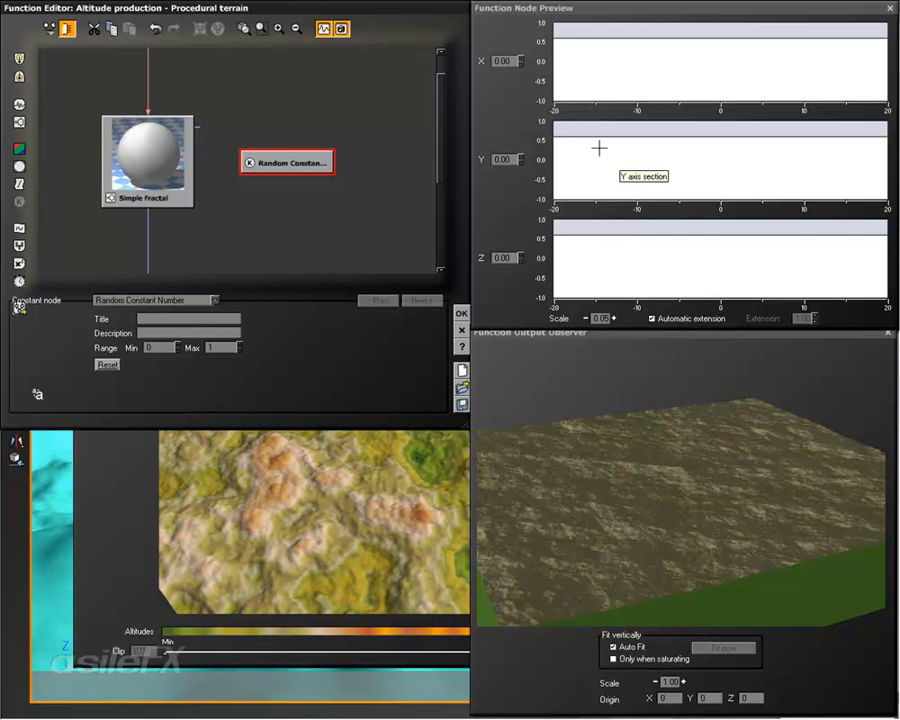
left_click(108, 364)
left_click(108, 364)
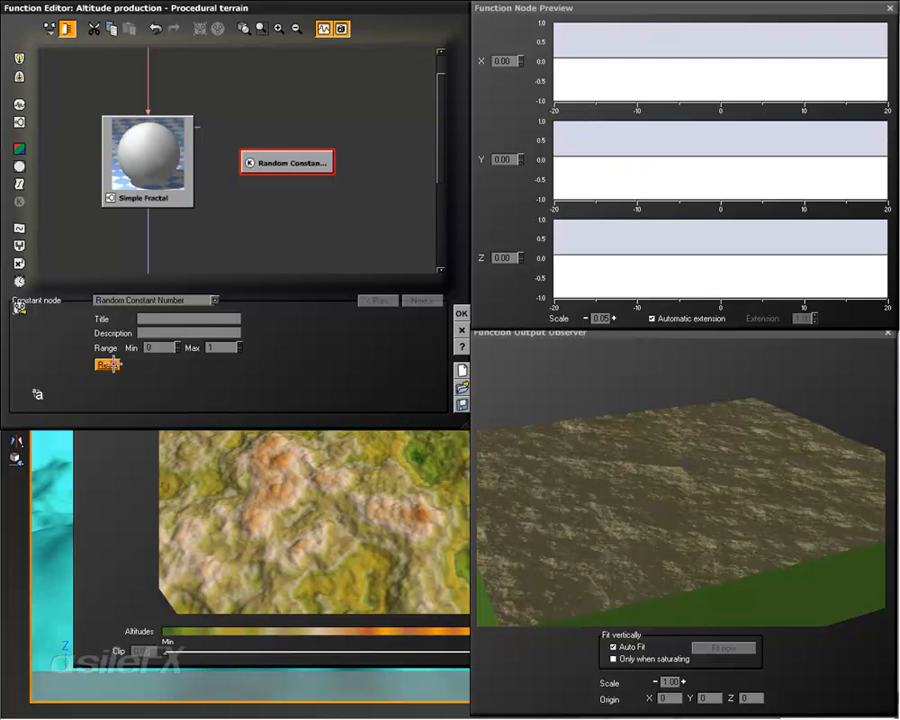
left_click(160, 347)
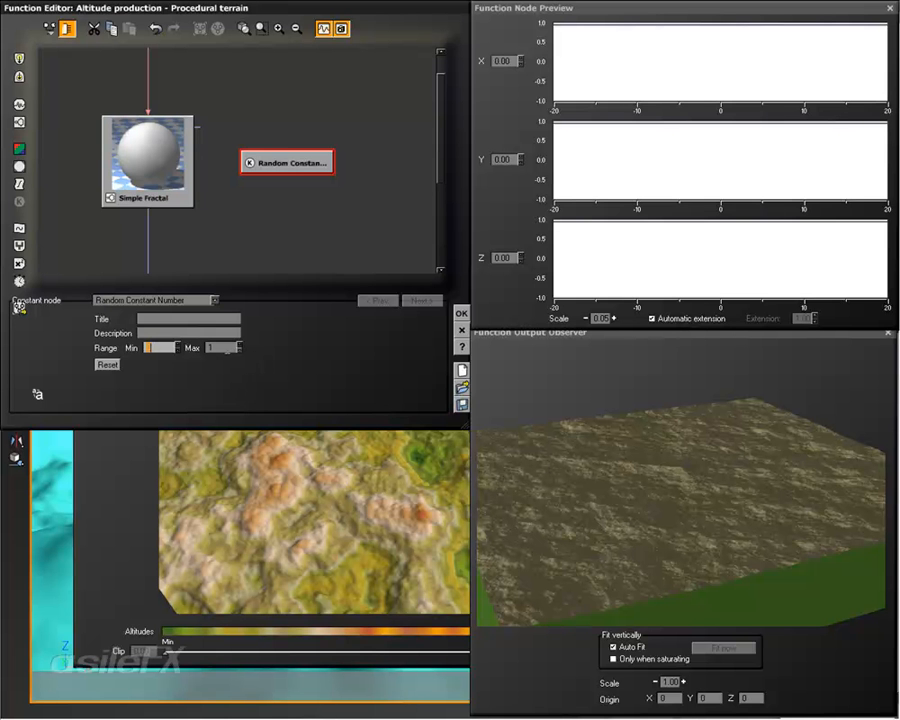
Step: Set the function output preview's scale to 8.00 and inspect the terrain preview from another angle
left_click(684, 681)
left_click(685, 681)
left_click(684, 681)
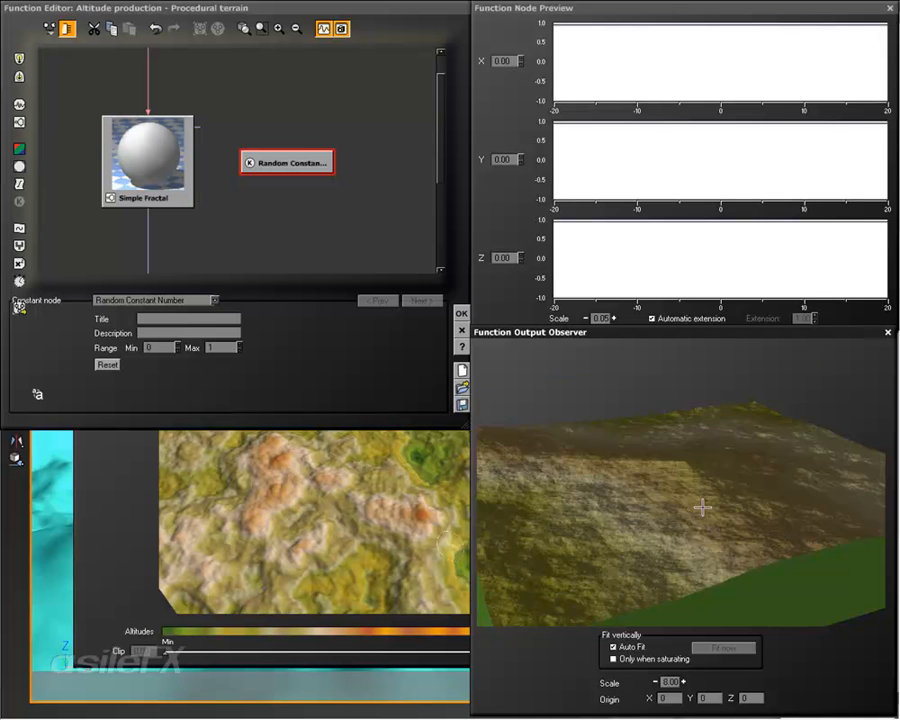
left_click(635, 657)
left_click(637, 656)
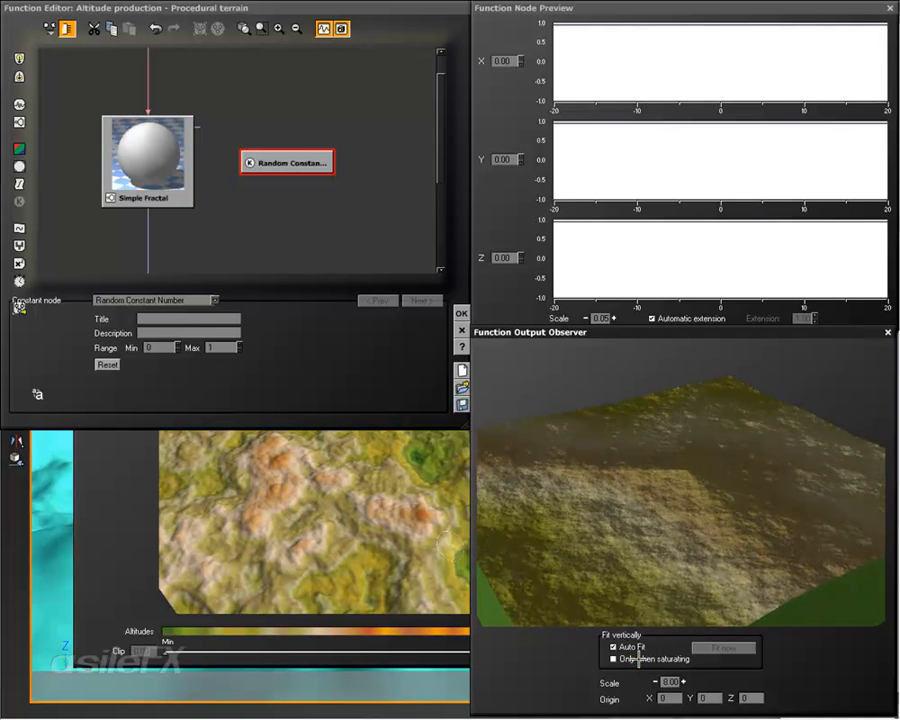
right_click_drag(735, 500, 594, 505)
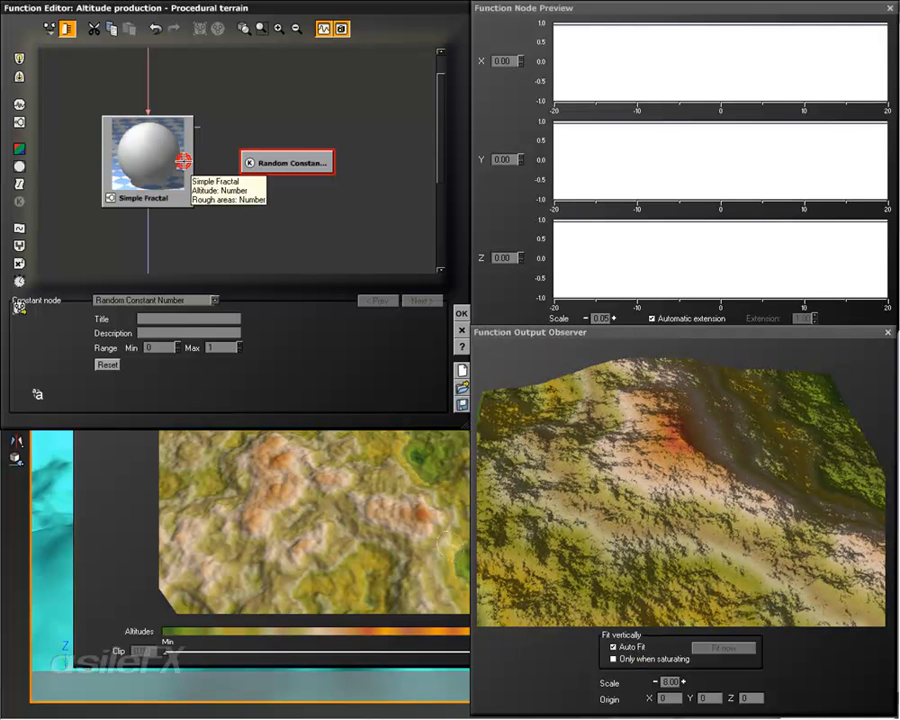
Step: Try an origin X of 200 on the Simple Fractal, and set it back to 0
left_click_drag(291, 162, 328, 146)
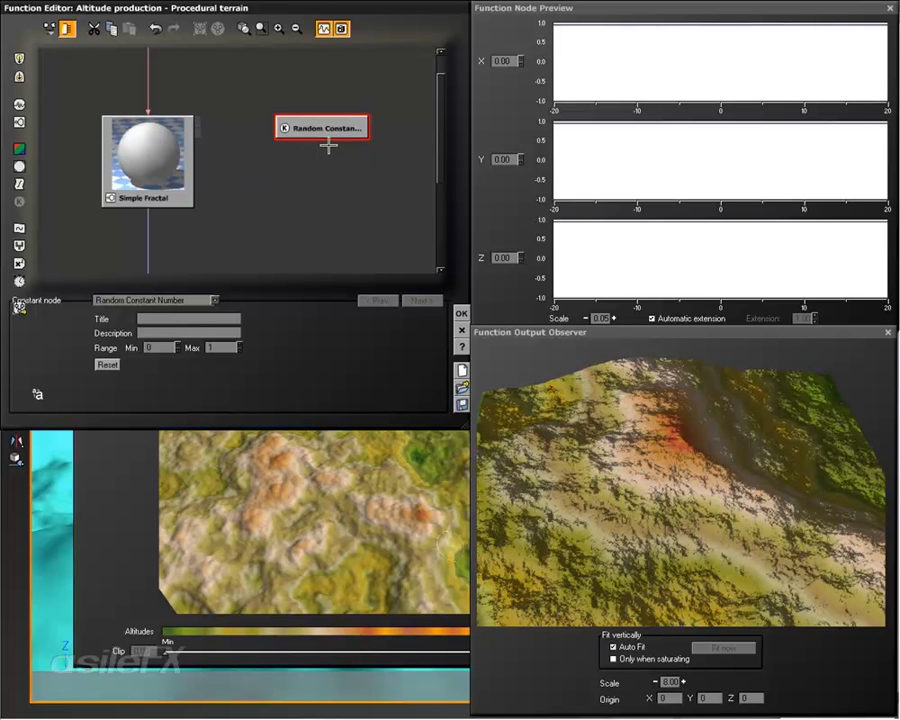
left_click(146, 118)
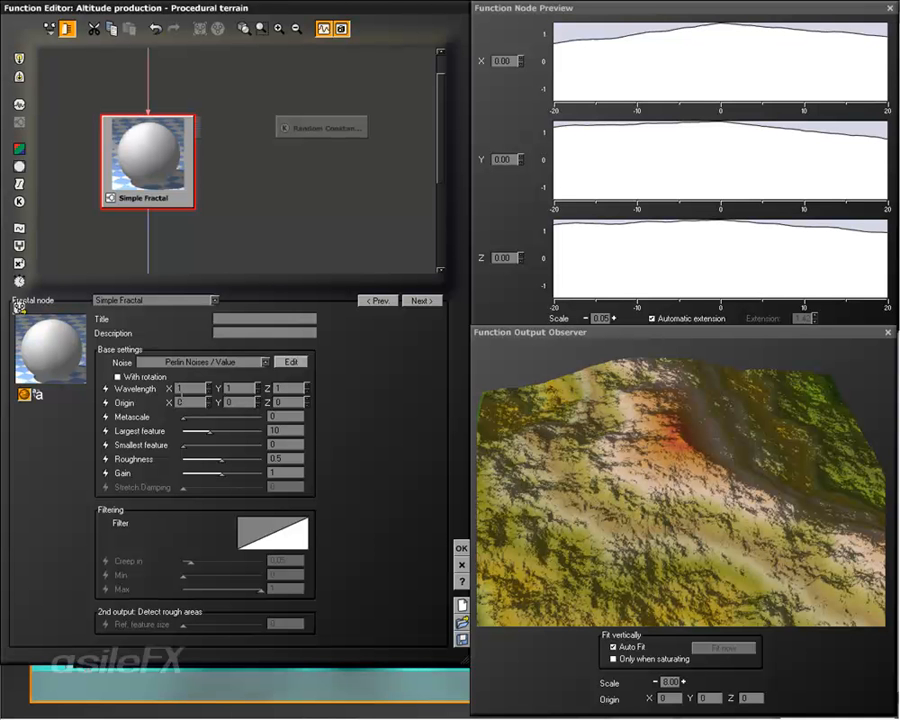
left_click(191, 401)
type("213")
key("Return")
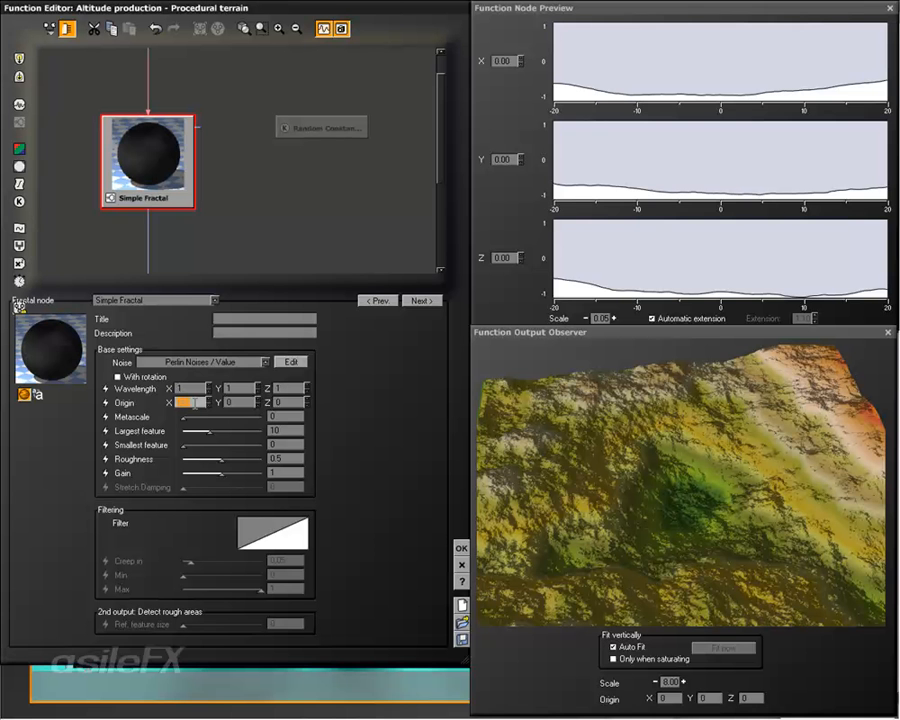
type("200")
key("Tab")
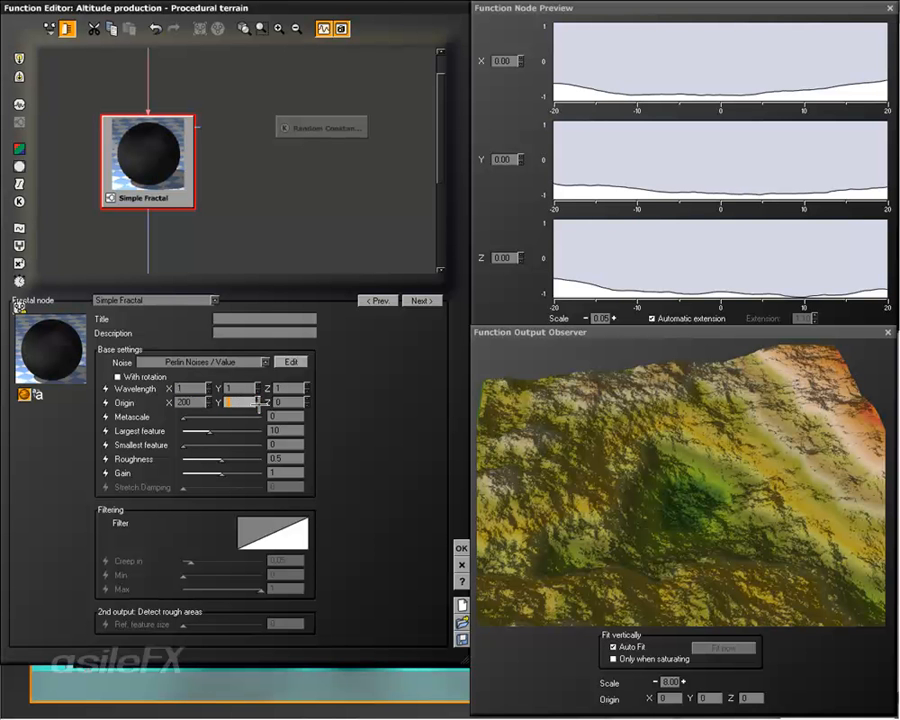
left_click(198, 402)
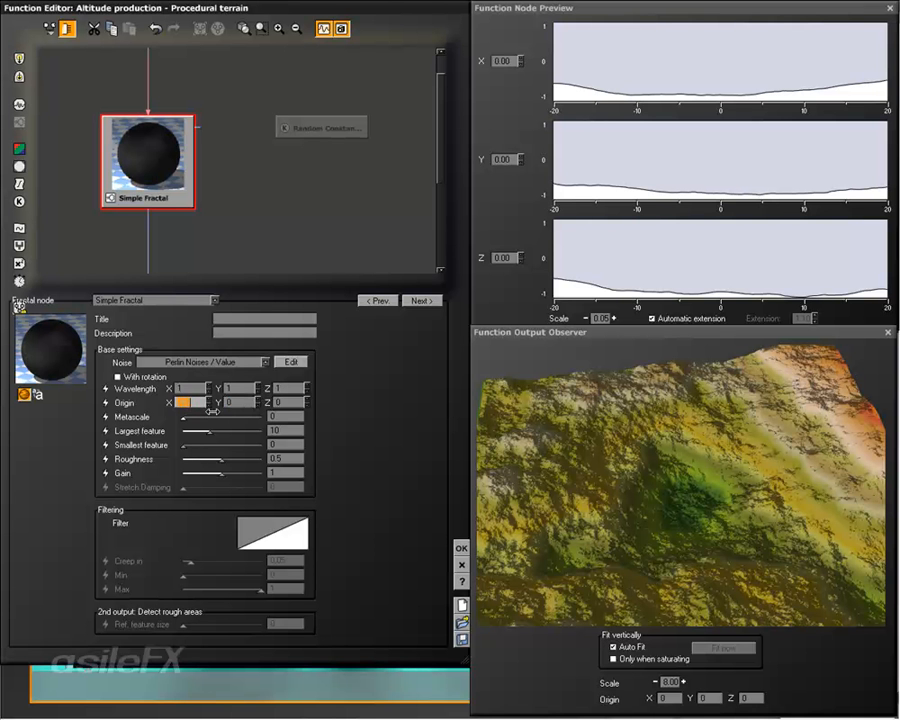
type("0")
key("Return")
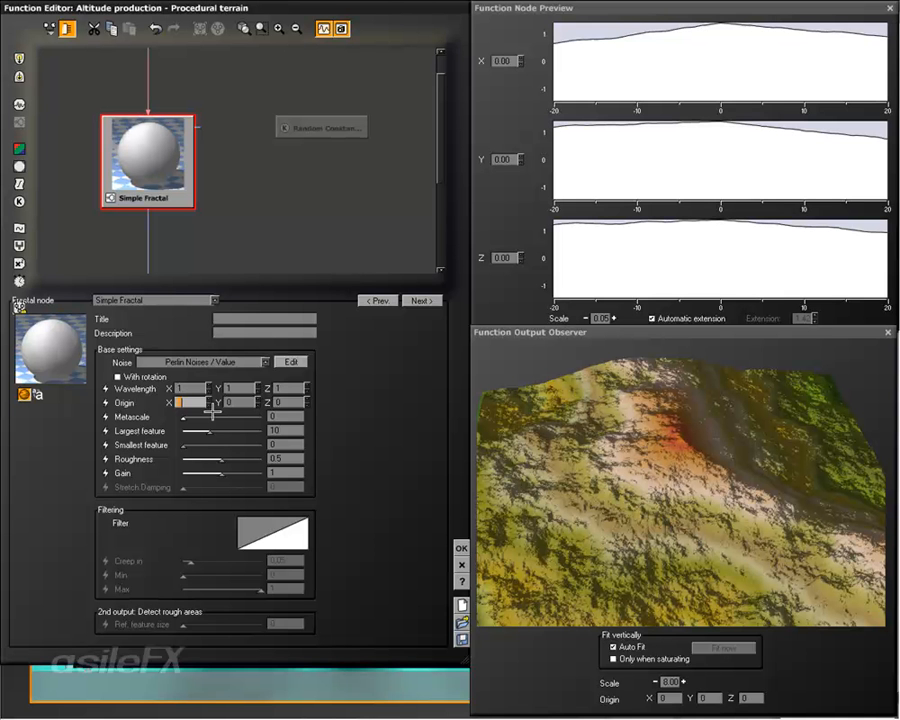
Step: Reposition the Random Constant Number node just below the Time node, clear of the Simple Fractal
left_click(340, 130)
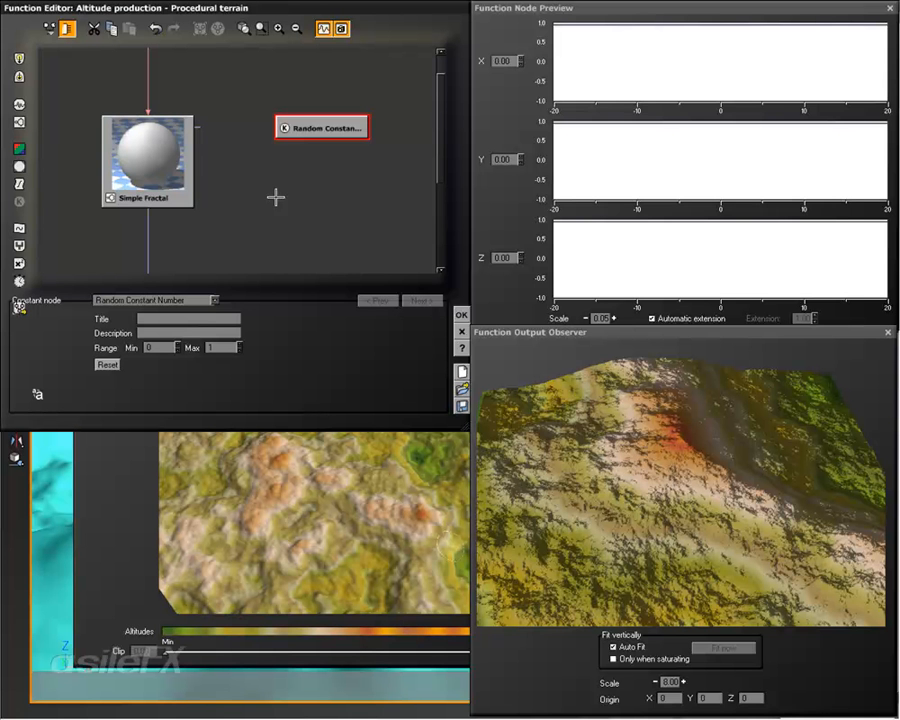
left_click_drag(327, 133, 361, 98)
right_click_drag(366, 141, 340, 197)
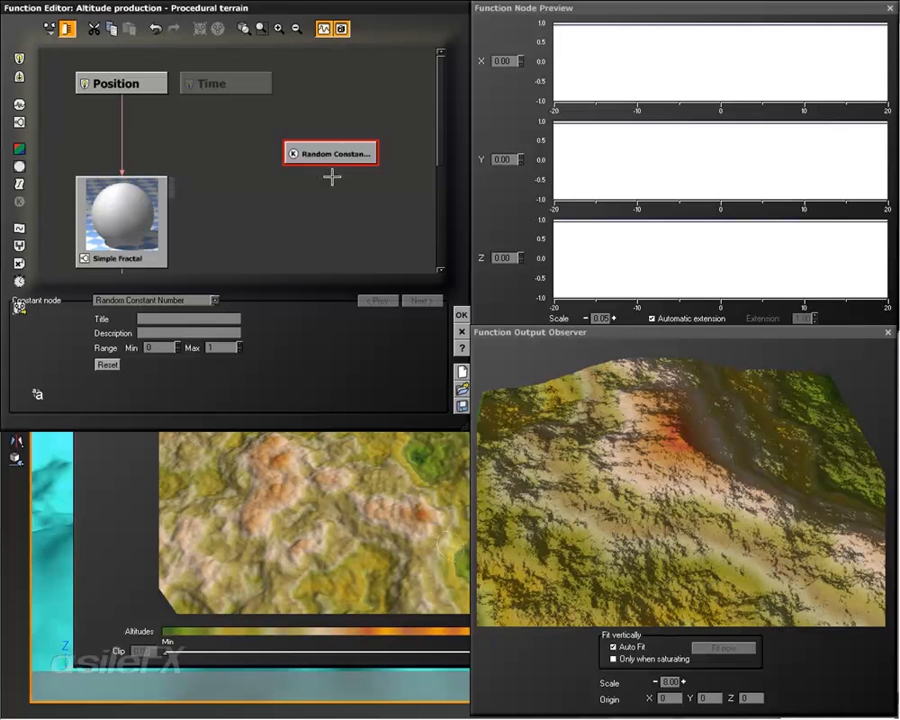
left_click_drag(327, 153, 293, 118)
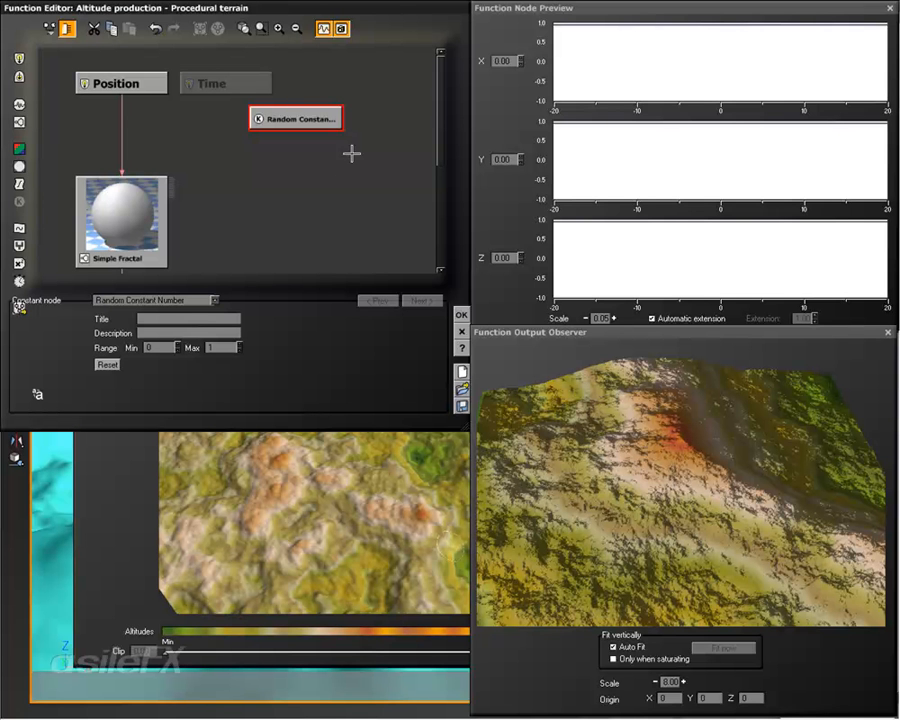
Step: Move the Random Constant Number node farther sideways from the Position and Time nodes, keeping it one row below them
left_click_drag(329, 118, 330, 153)
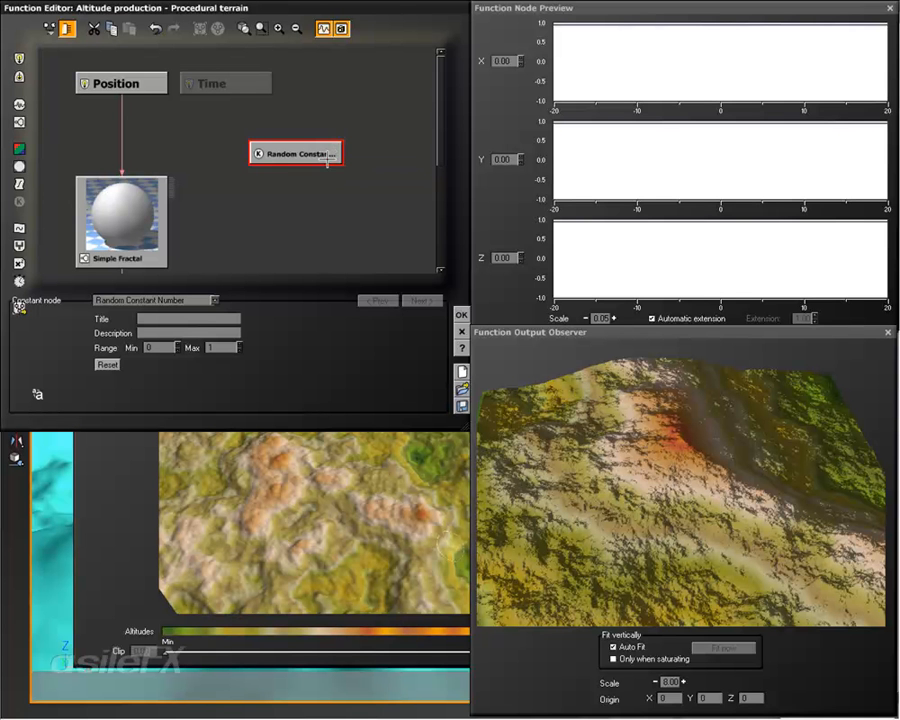
left_click_drag(327, 158, 326, 136)
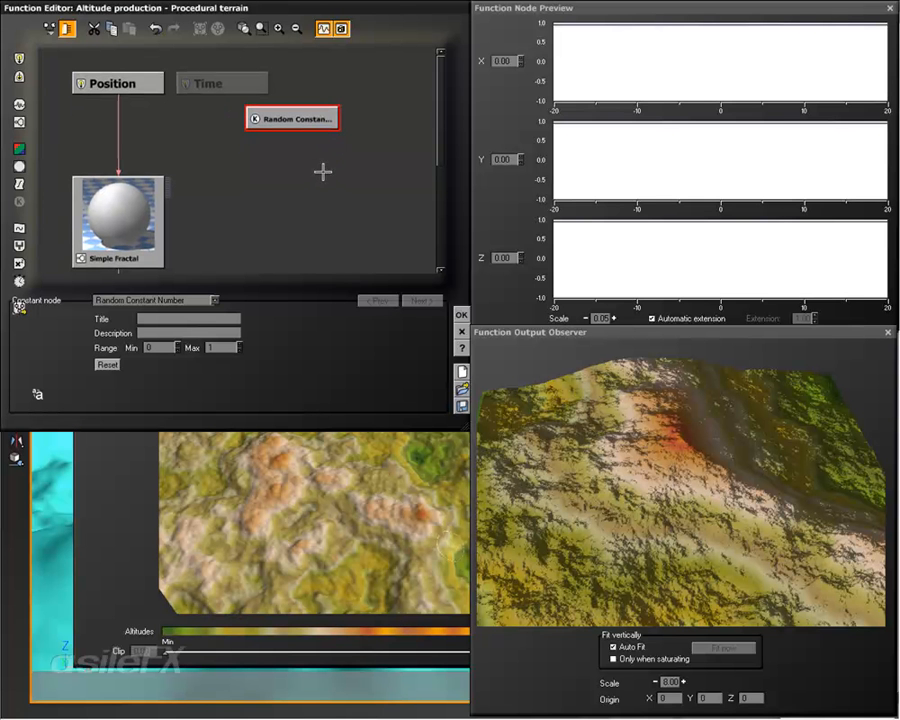
left_click_drag(298, 117, 332, 113)
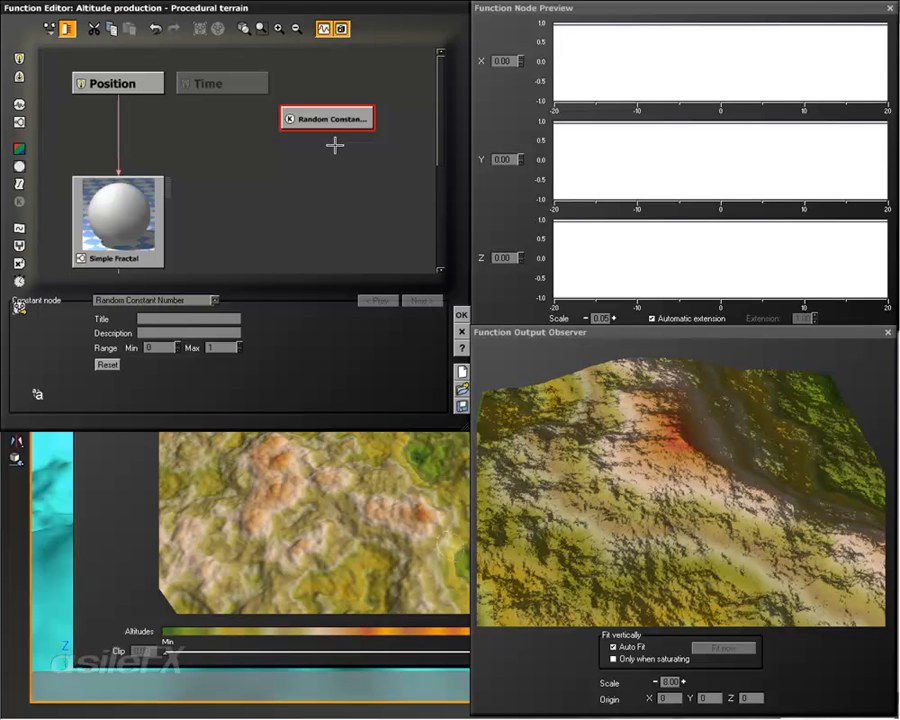
Step: Add a Composer 3 vector operation node two rows below the Random Constant Number node, and shift the Simple Fractal lower
left_click(327, 182)
right_click(329, 181)
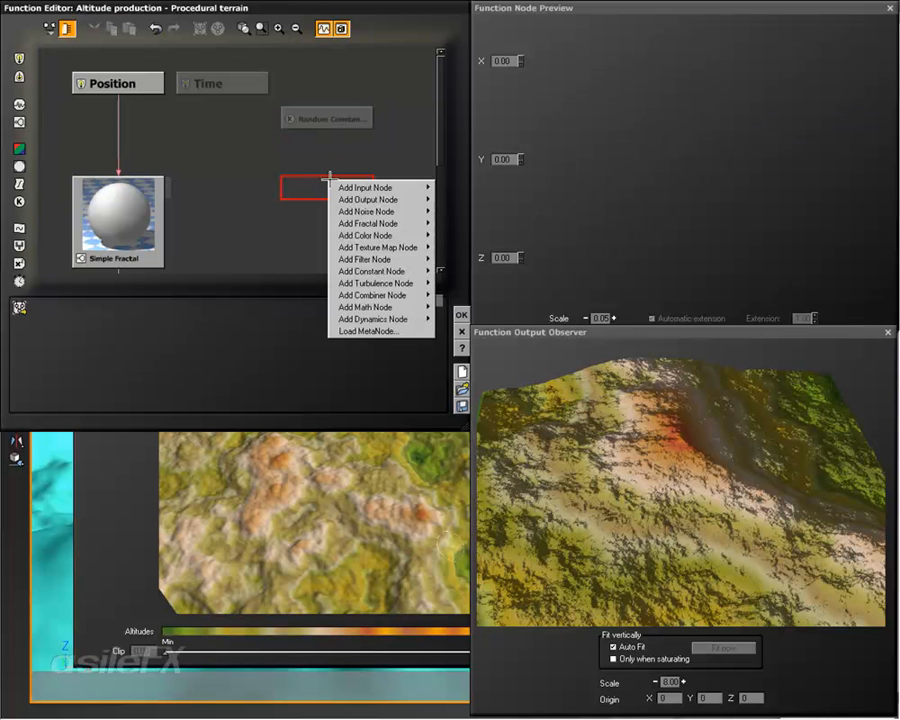
mouse_move(385, 307)
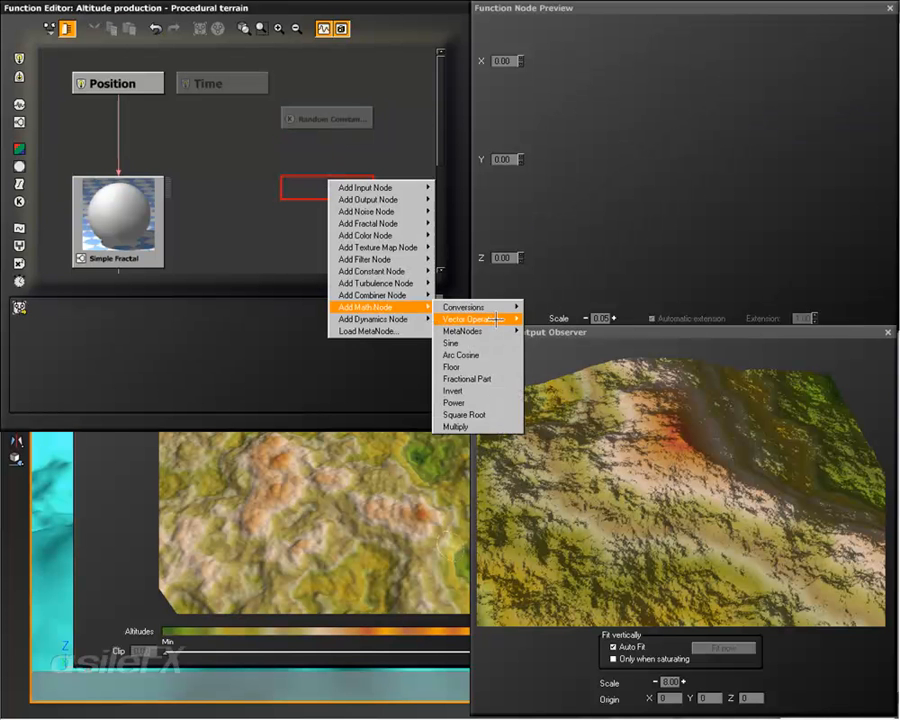
mouse_move(496, 319)
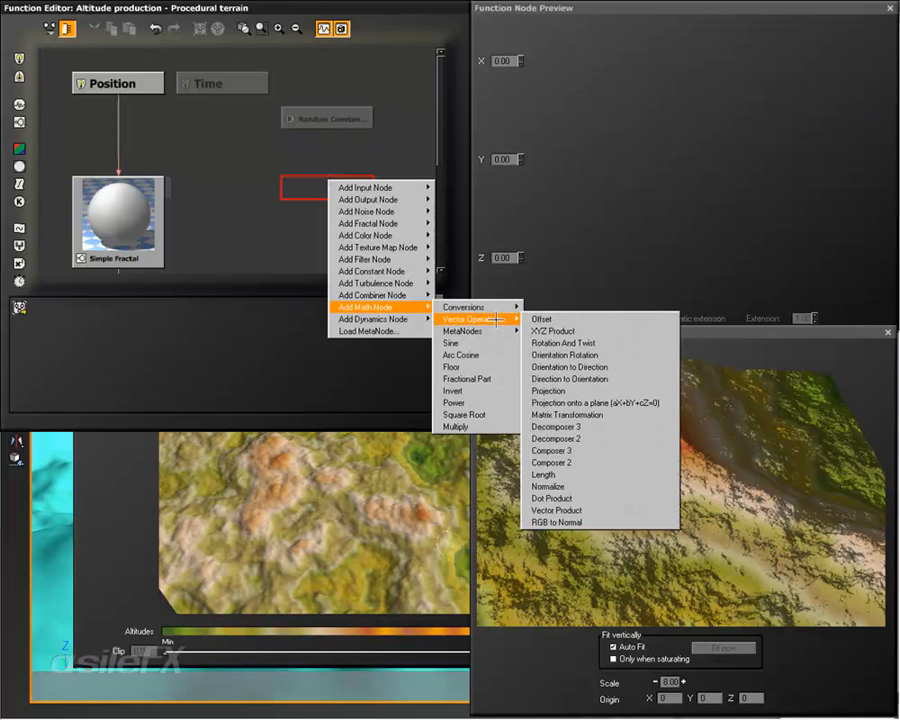
left_click(623, 450)
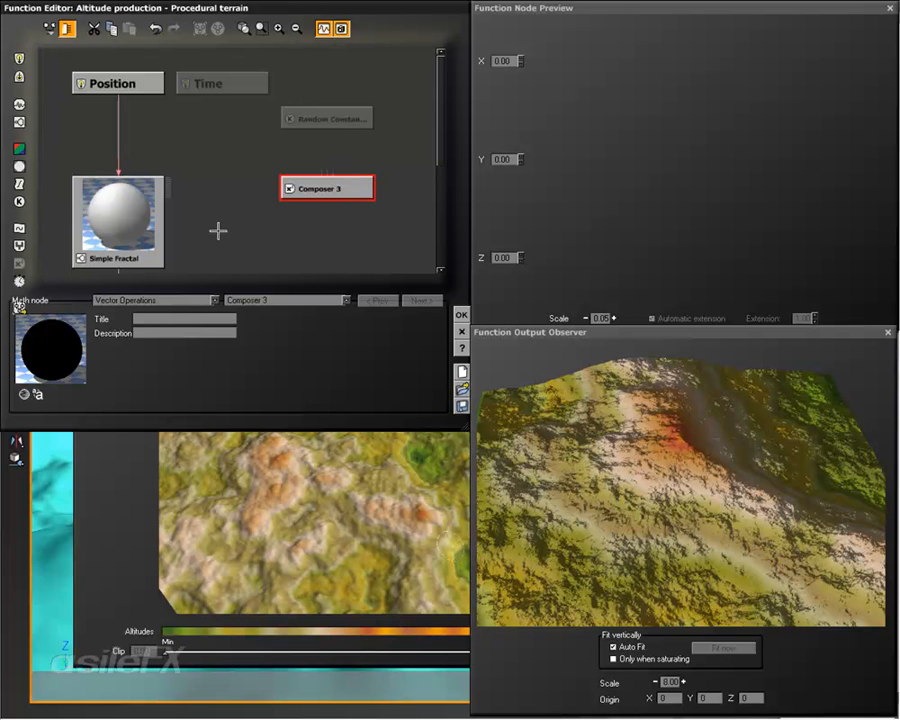
left_click(122, 207)
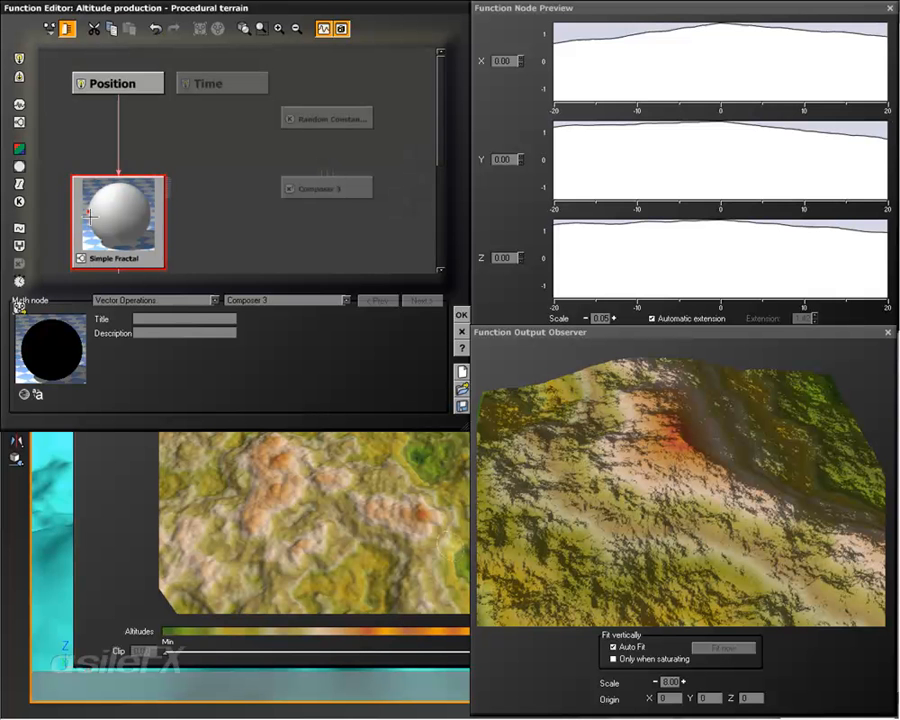
Step: Set the Random Constant Number node's maximum range value to 100
left_click(334, 119)
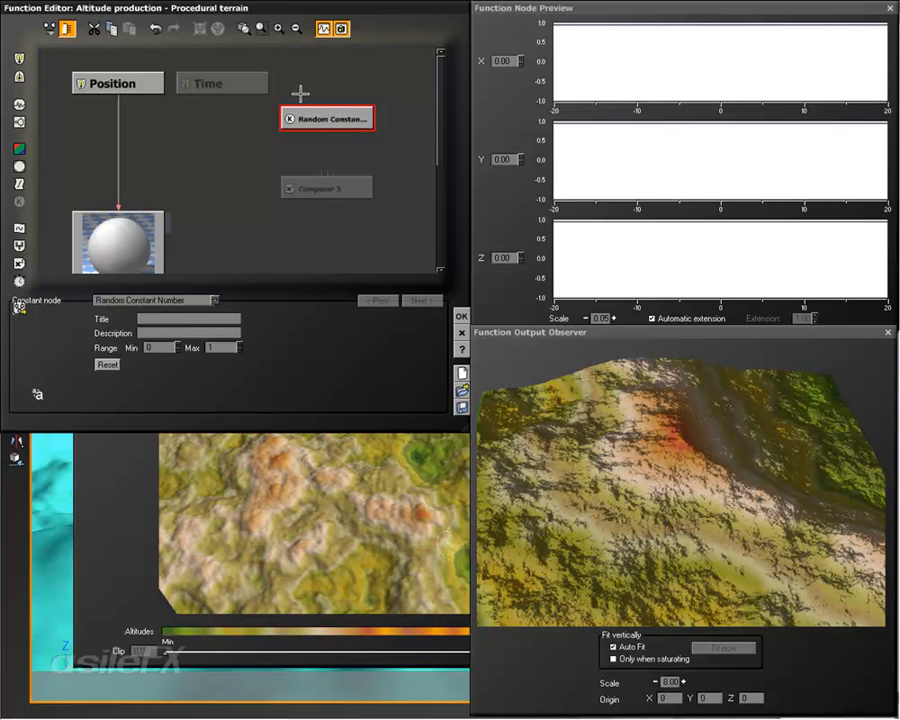
double_click(219, 346)
double_click(218, 344)
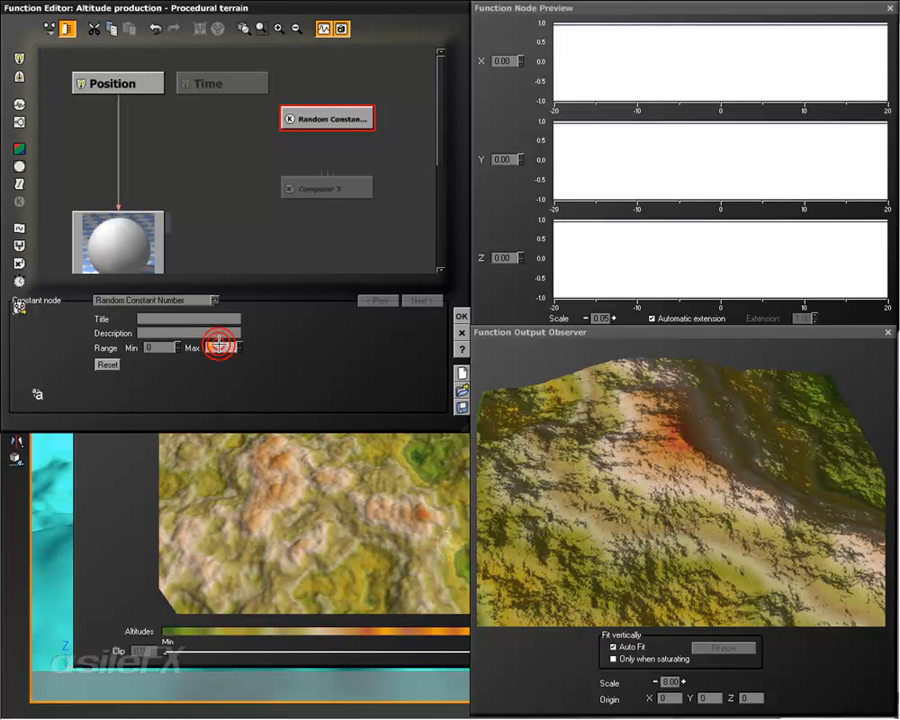
type("100")
key("Return")
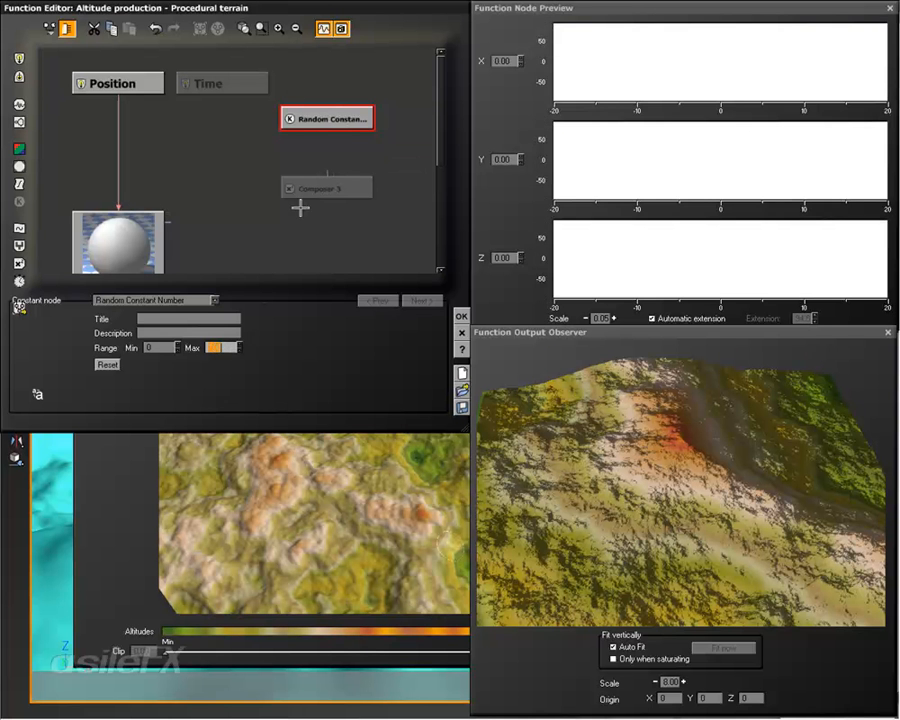
Step: Move the Composer 3 and Simple Fractal nodes further down to make room beneath the Random Constant Number node
left_click_drag(339, 187, 340, 213)
right_click_drag(198, 205, 196, 164)
left_click_drag(102, 223, 102, 258)
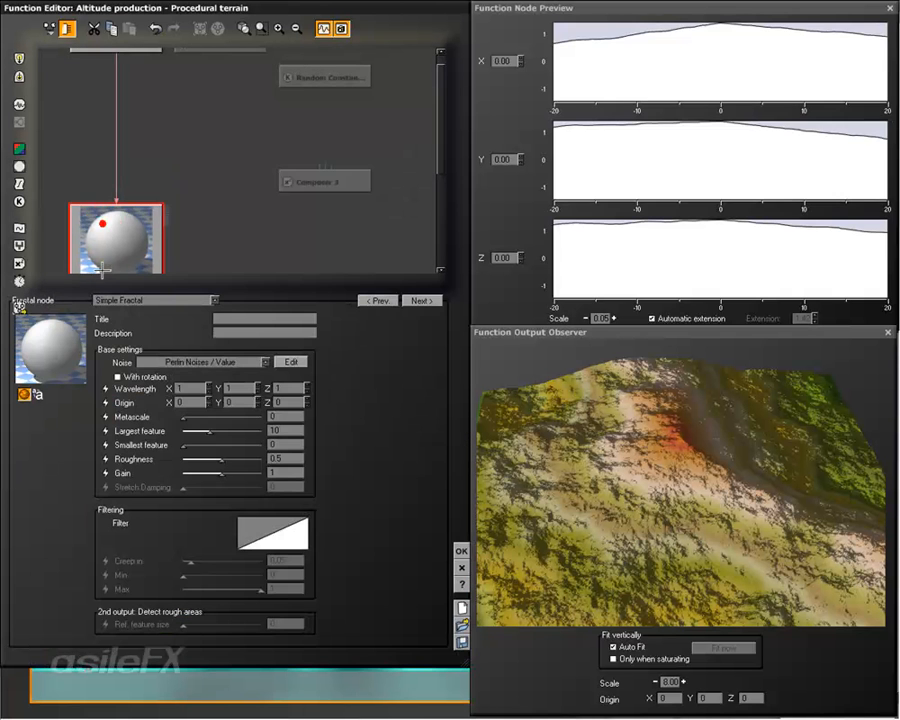
right_click_drag(289, 178, 262, 202)
left_click(305, 205)
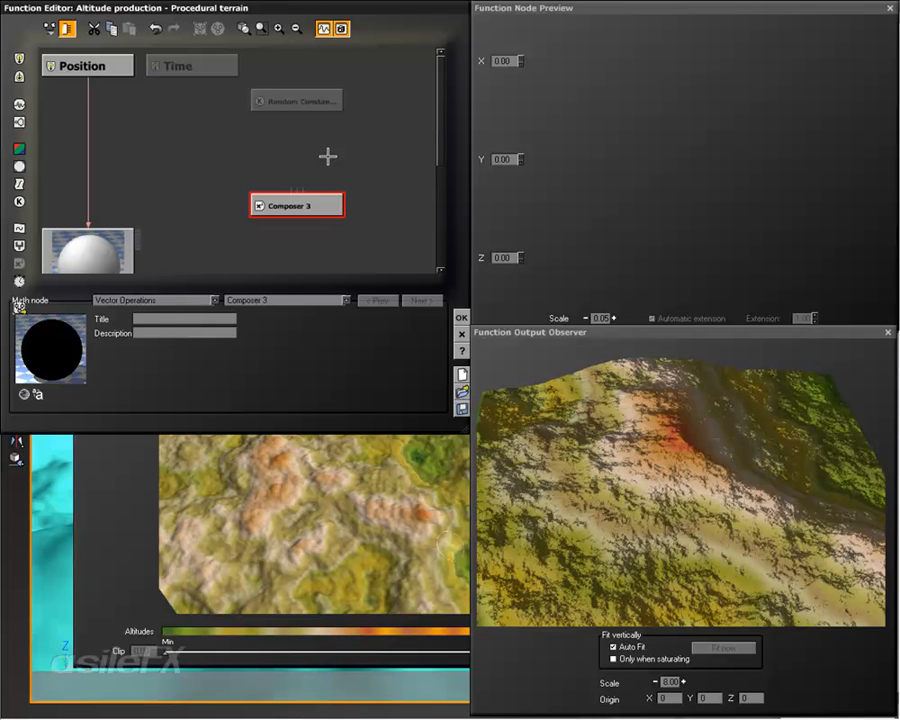
left_click_drag(318, 206, 318, 241)
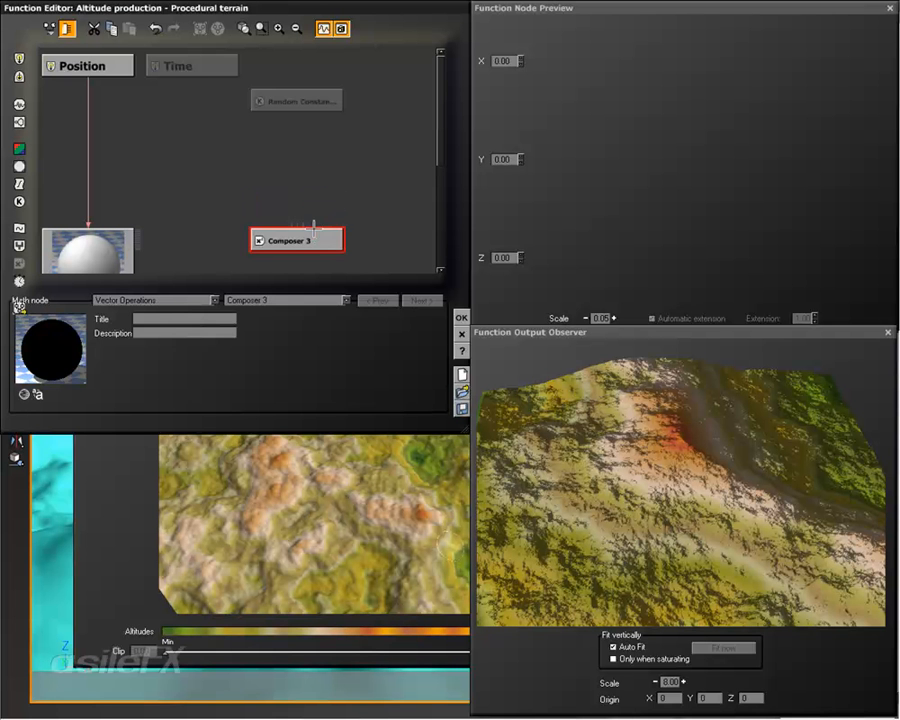
Step: Add a connectable Constant Number node between the Random Constant Number and Composer 3 nodes
left_click(337, 100)
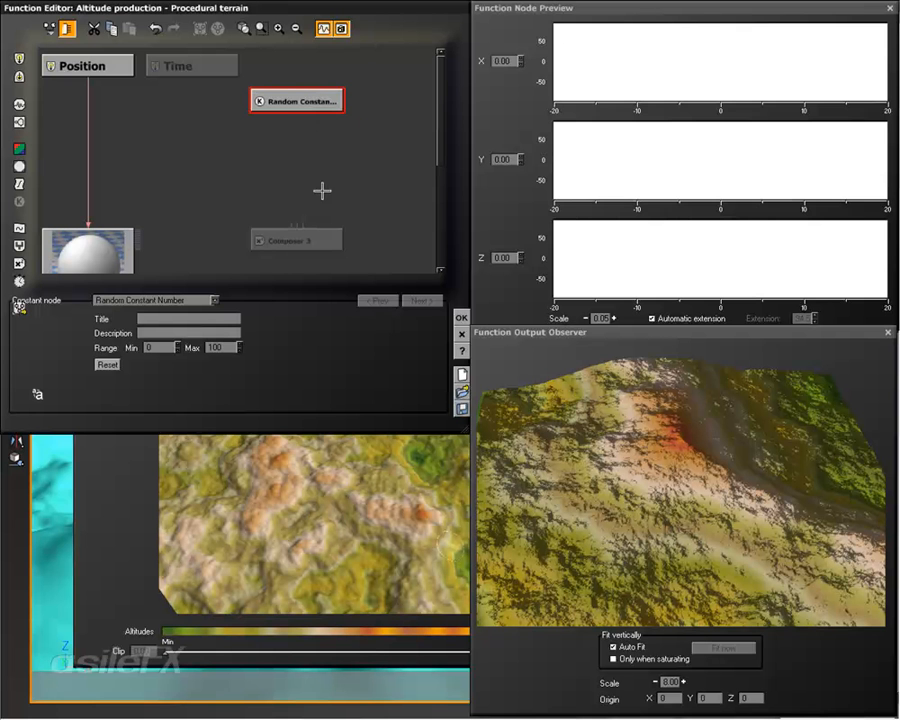
right_click(259, 148)
mouse_move(335, 239)
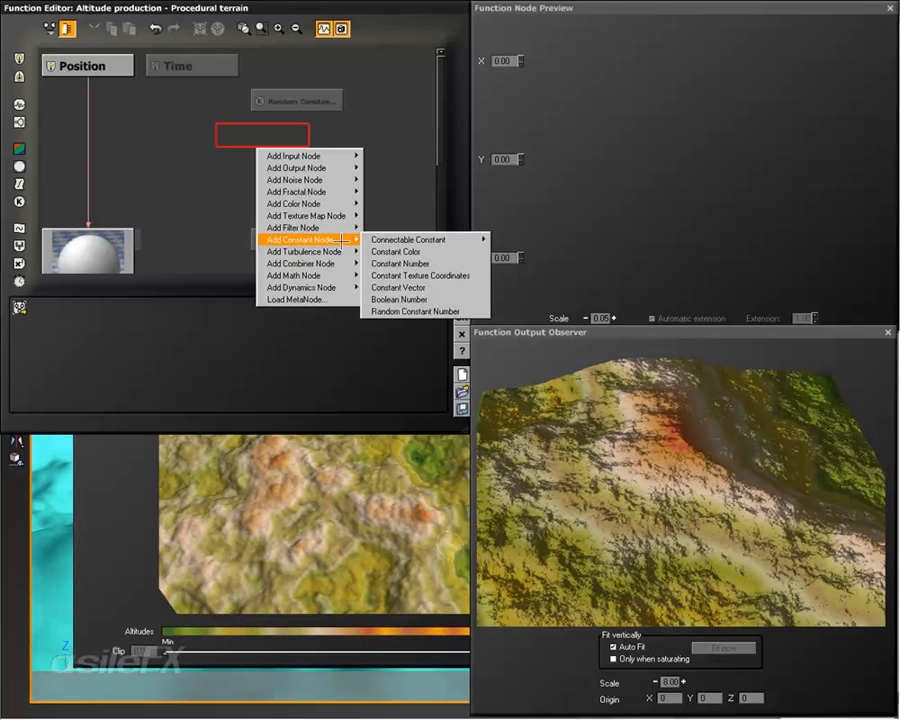
mouse_move(444, 238)
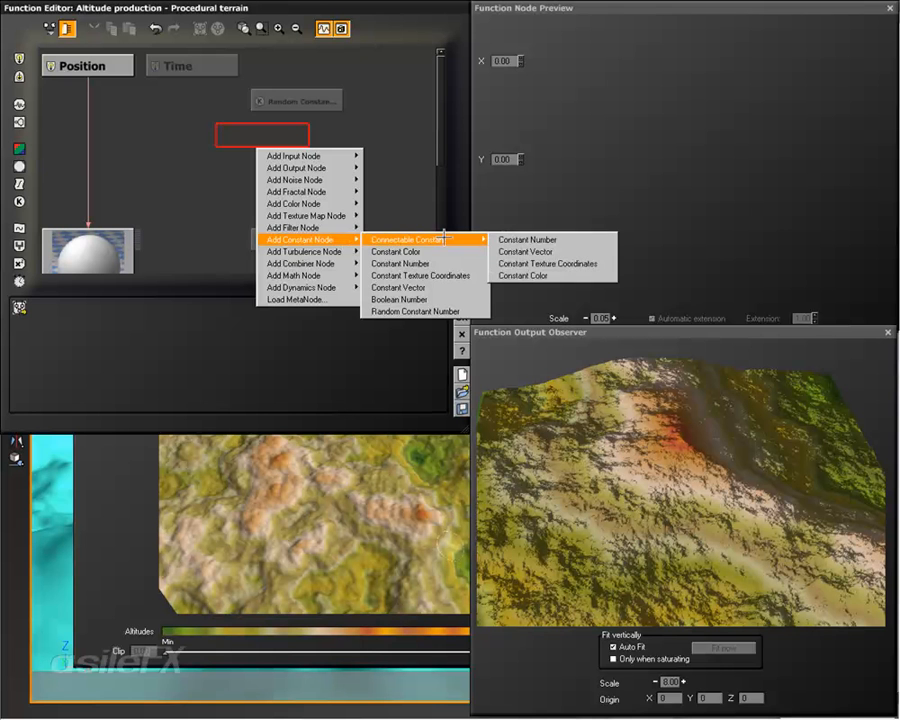
left_click(520, 241)
left_click_drag(297, 134, 371, 155)
middle_click_drag(362, 143, 288, 155)
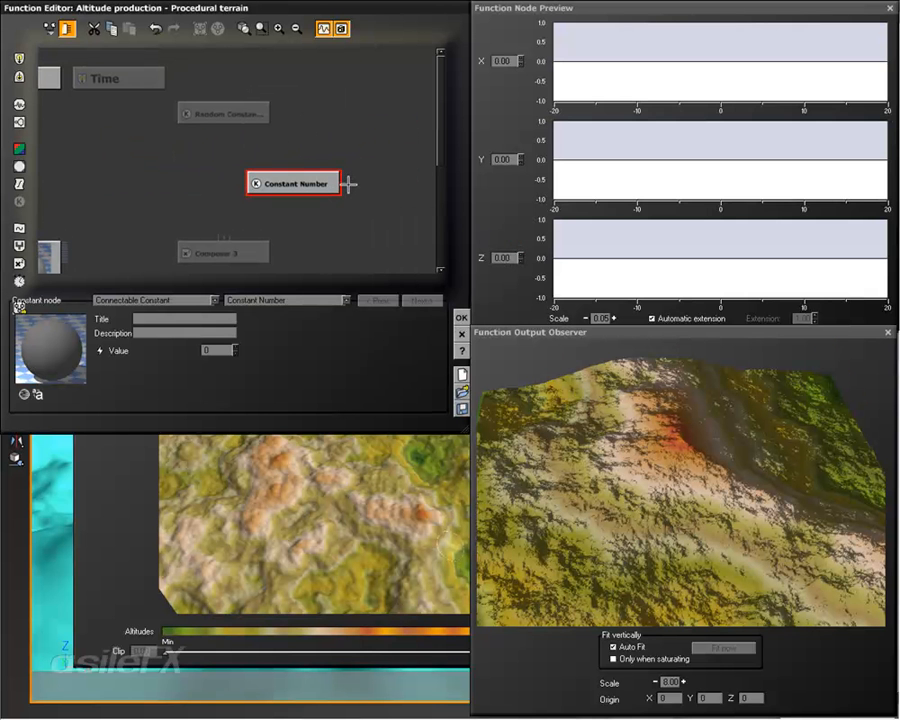
Step: Connect the Random Constant Number to the Constant Number's value input, and place the Constant Number below and to its left
left_click_drag(347, 184, 359, 88)
middle_click_drag(362, 146, 344, 136)
left_click_drag(287, 171, 254, 127)
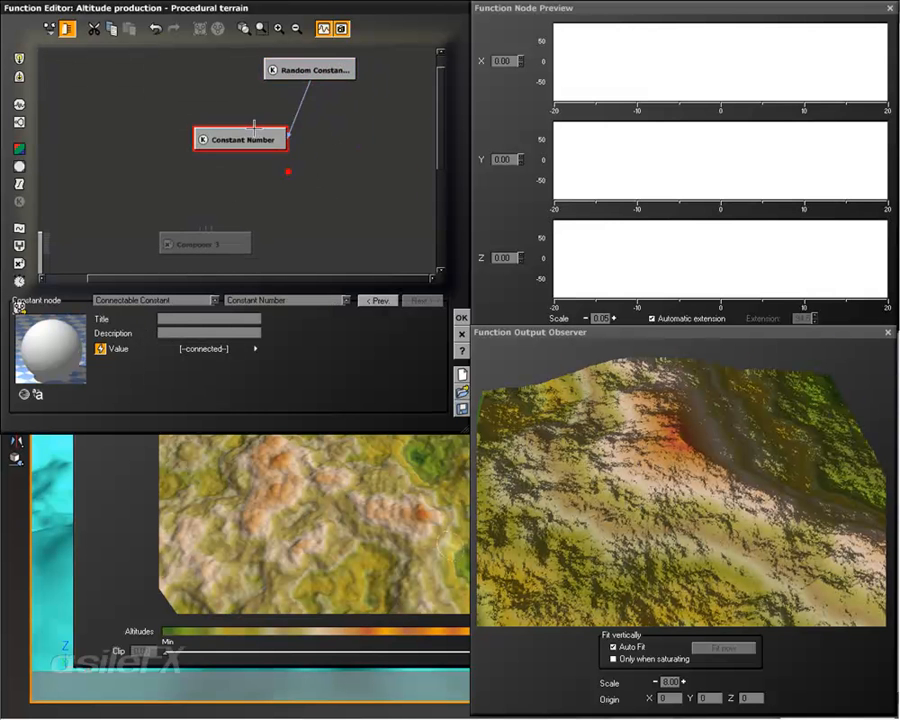
Step: Add a second connectable Constant Number node directly beside the first one
middle_click_drag(302, 160, 270, 176)
right_click(301, 143)
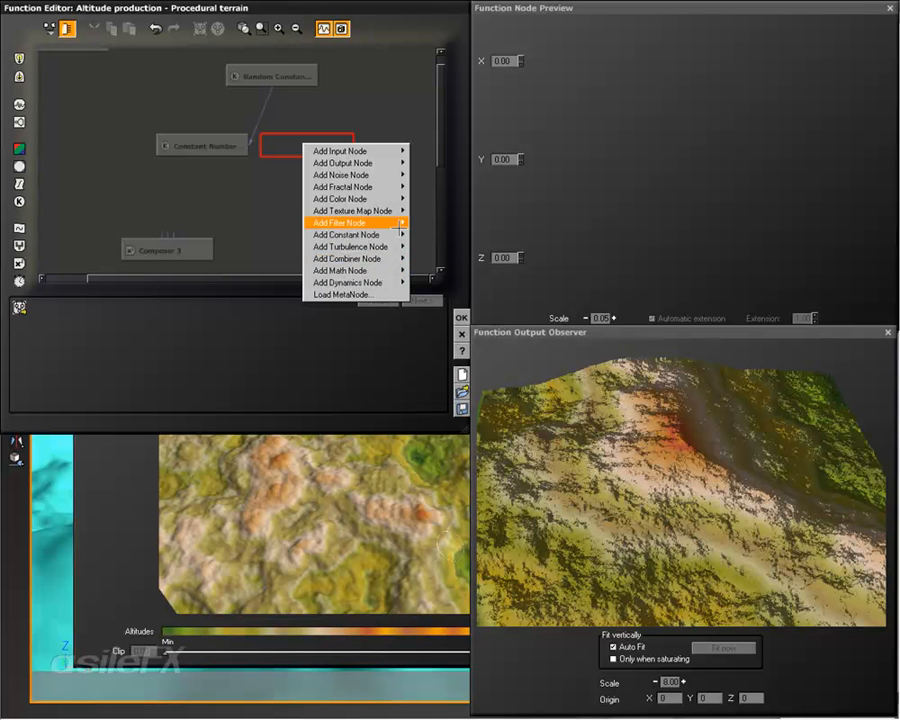
mouse_move(350, 234)
mouse_move(455, 235)
left_click(580, 235)
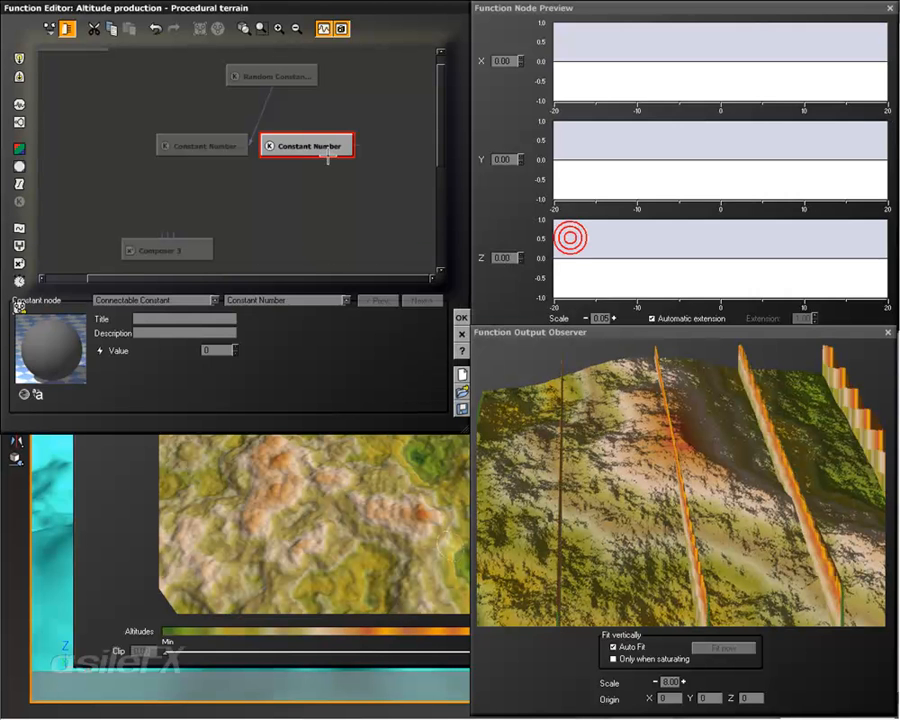
Step: Add a third connectable Constant Number node at the free end of the same row
left_click(403, 140)
right_click(403, 140)
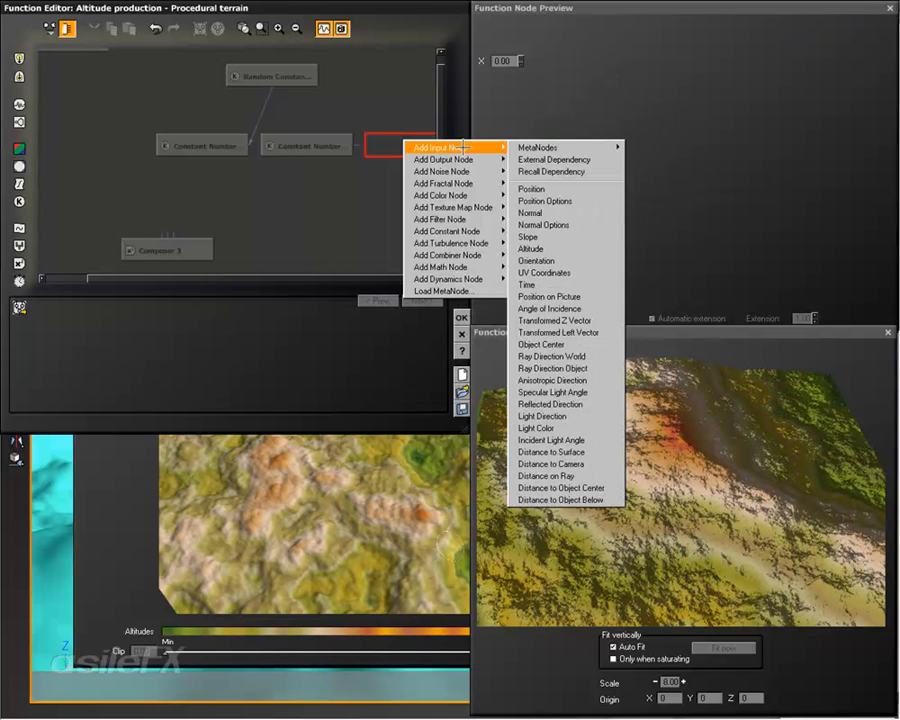
mouse_move(487, 232)
mouse_move(560, 231)
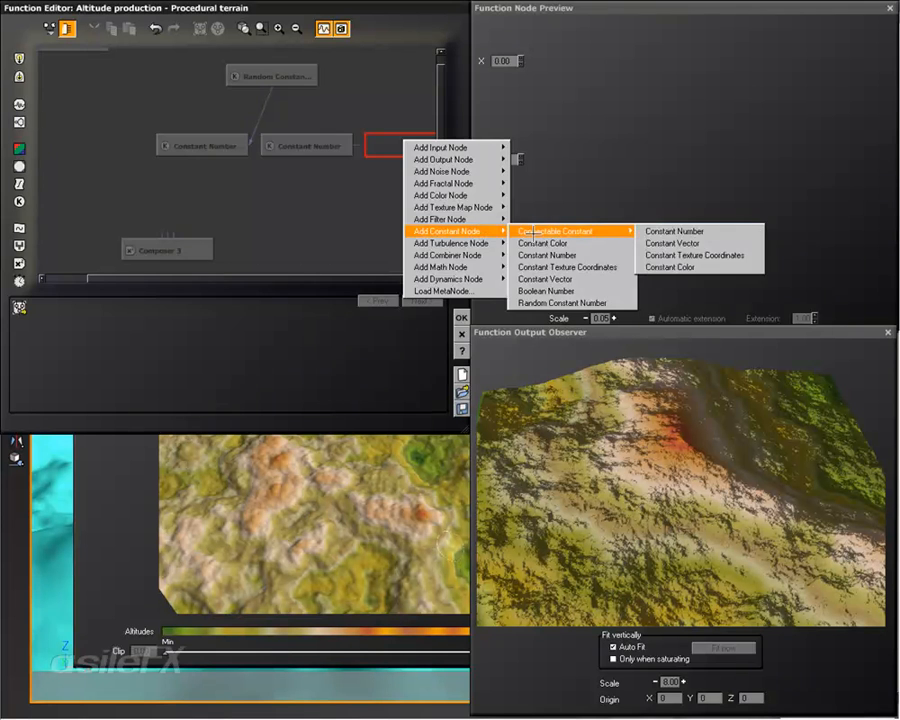
left_click(673, 230)
right_click_drag(332, 225, 312, 218)
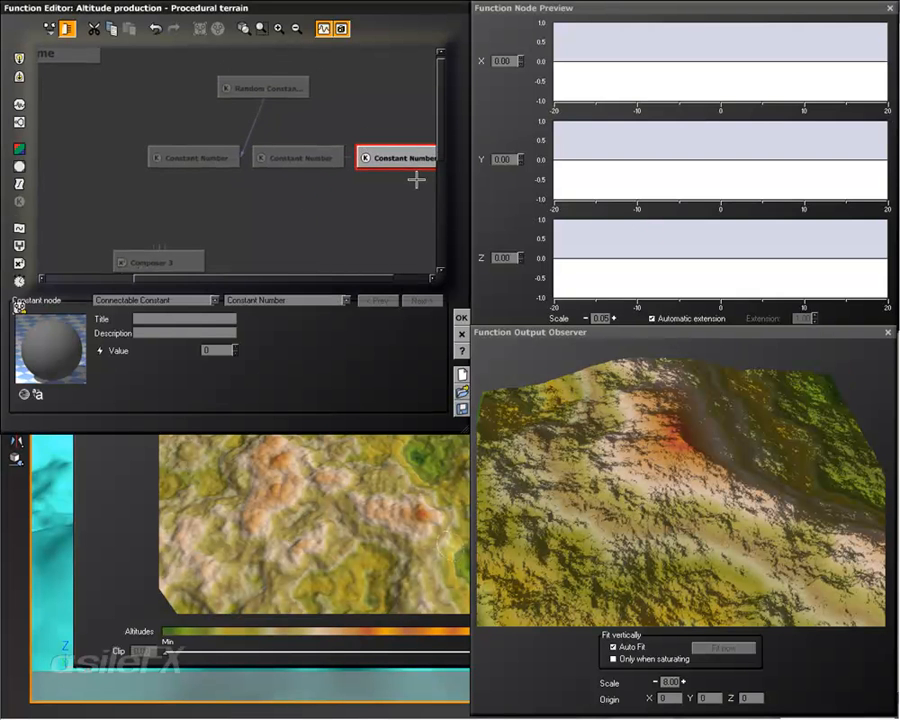
Step: Shift the three Constant Number nodes together so that the row is centered under the Random Constant Number node
left_click_drag(416, 179, 190, 165)
left_click_drag(239, 158, 205, 158)
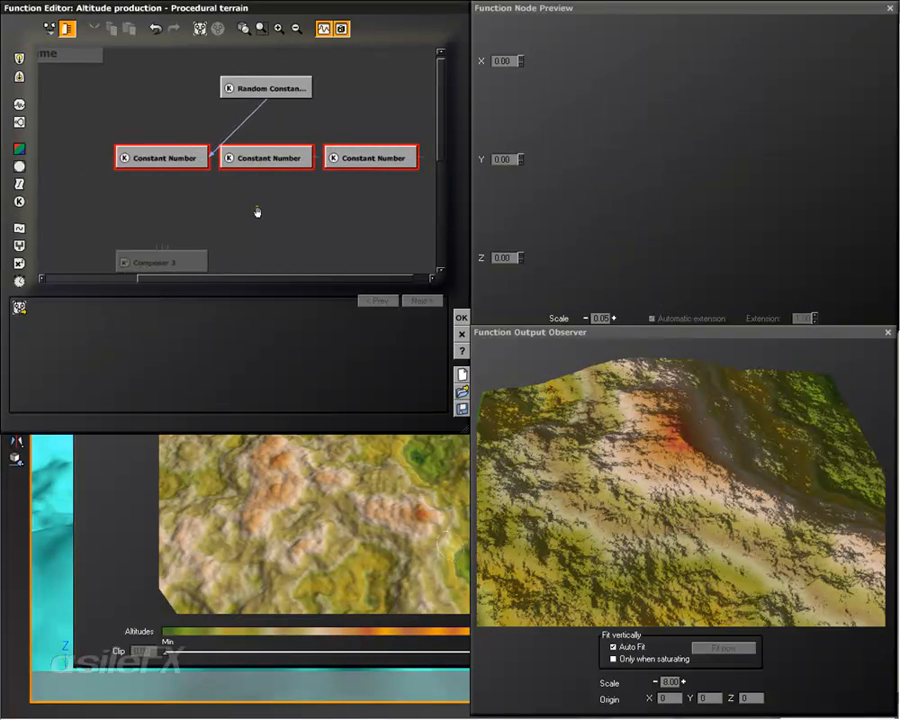
right_click_drag(255, 209, 259, 194)
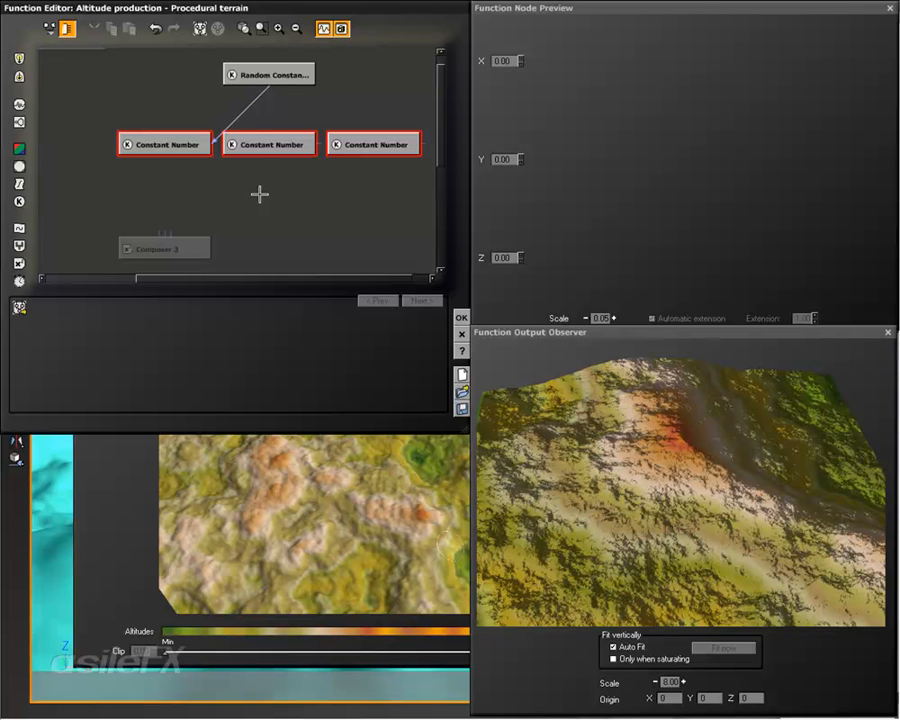
Step: Connect the value inputs of the second and third Constant Number nodes to the Random Constant Number node
left_click(316, 171)
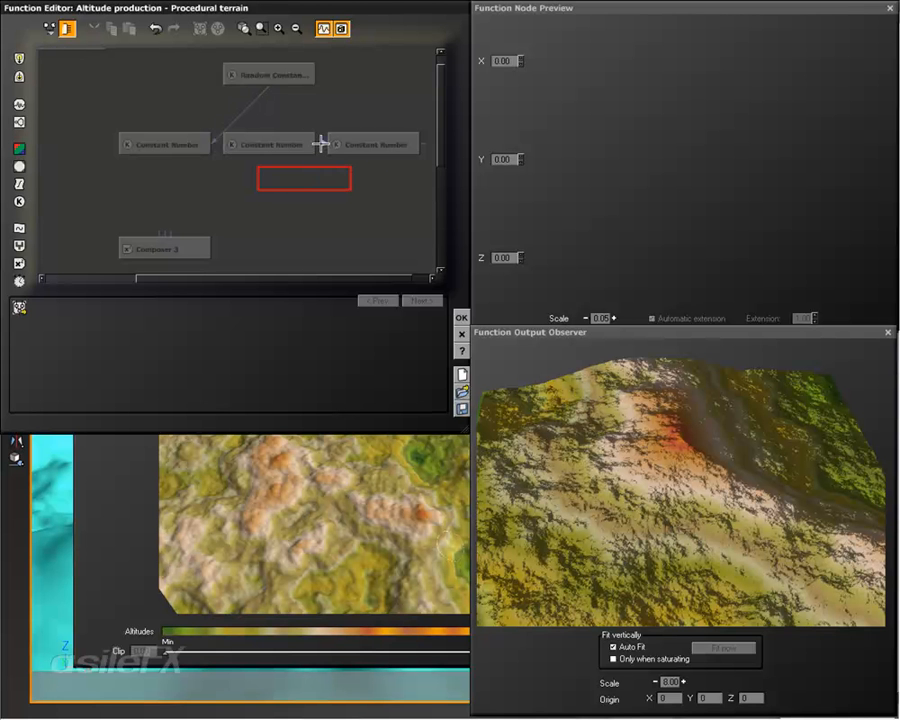
left_click_drag(321, 144, 268, 82)
left_click_drag(427, 144, 268, 84)
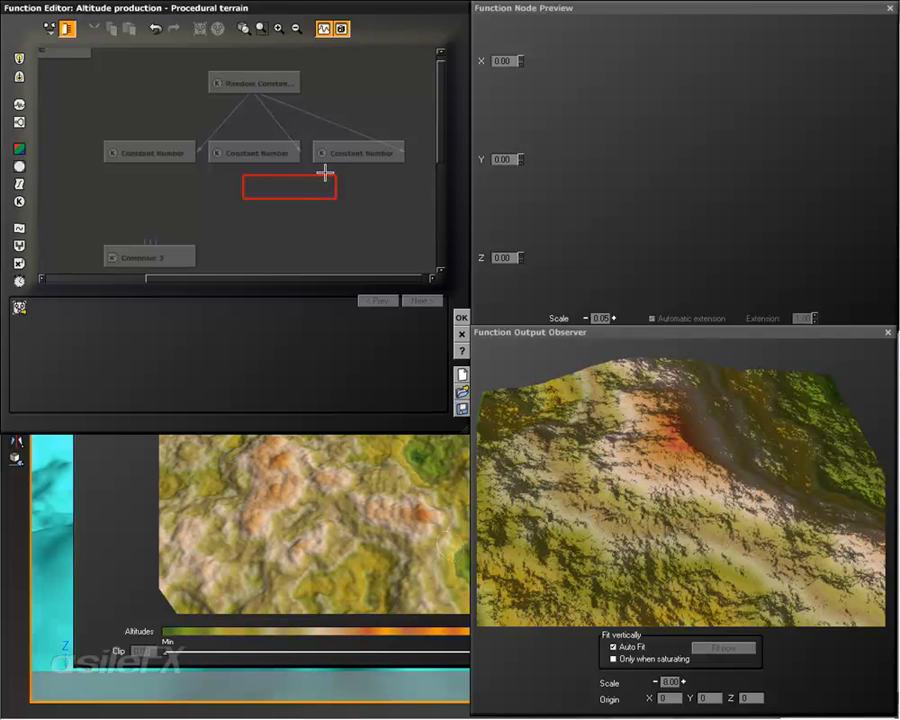
left_click_drag(320, 174, 318, 181)
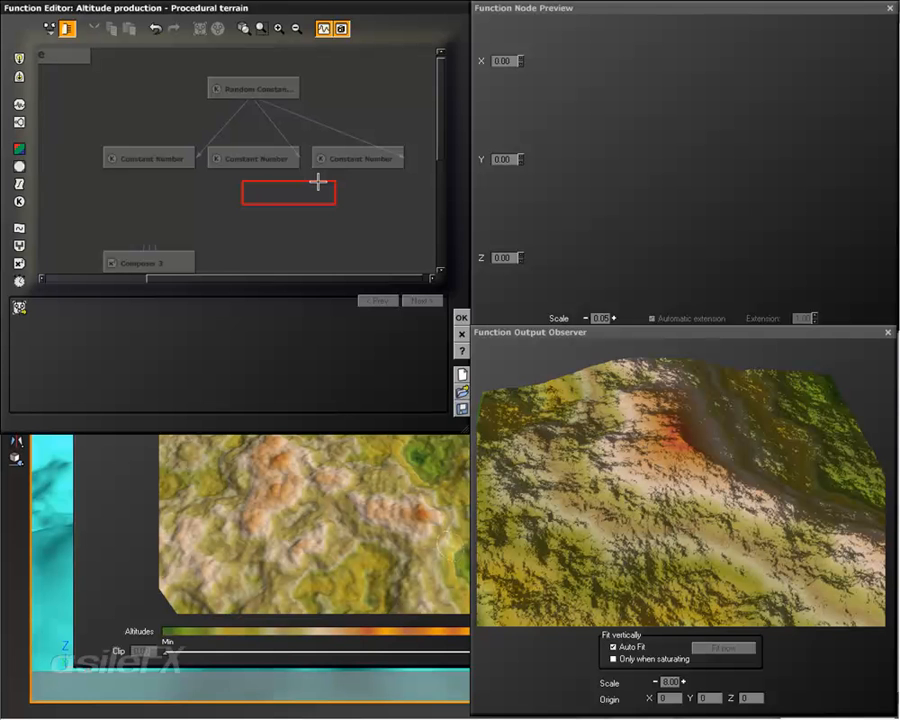
right_click(318, 182)
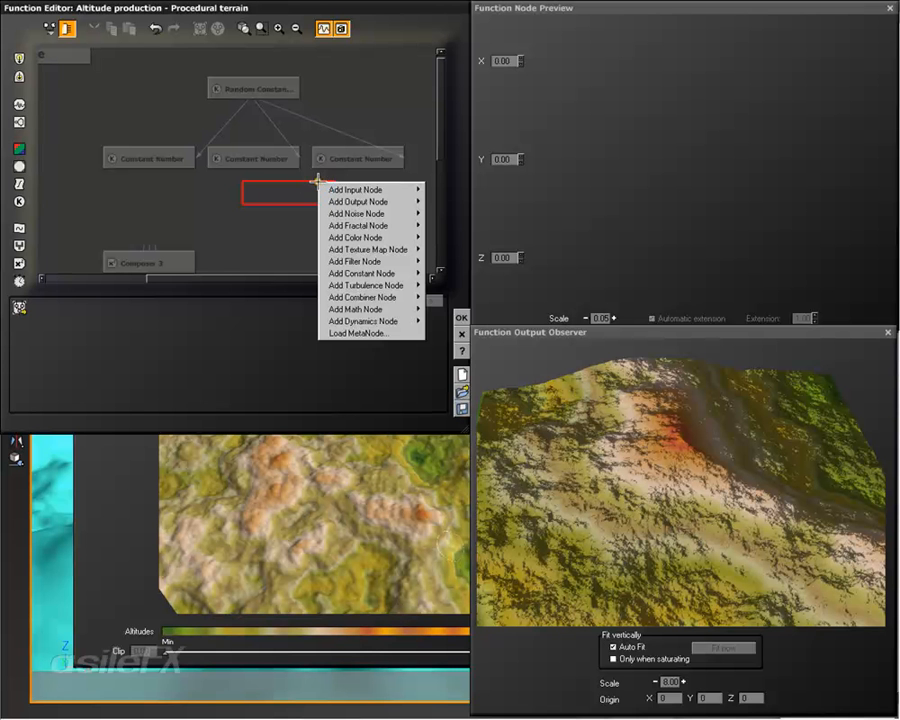
mouse_move(364, 189)
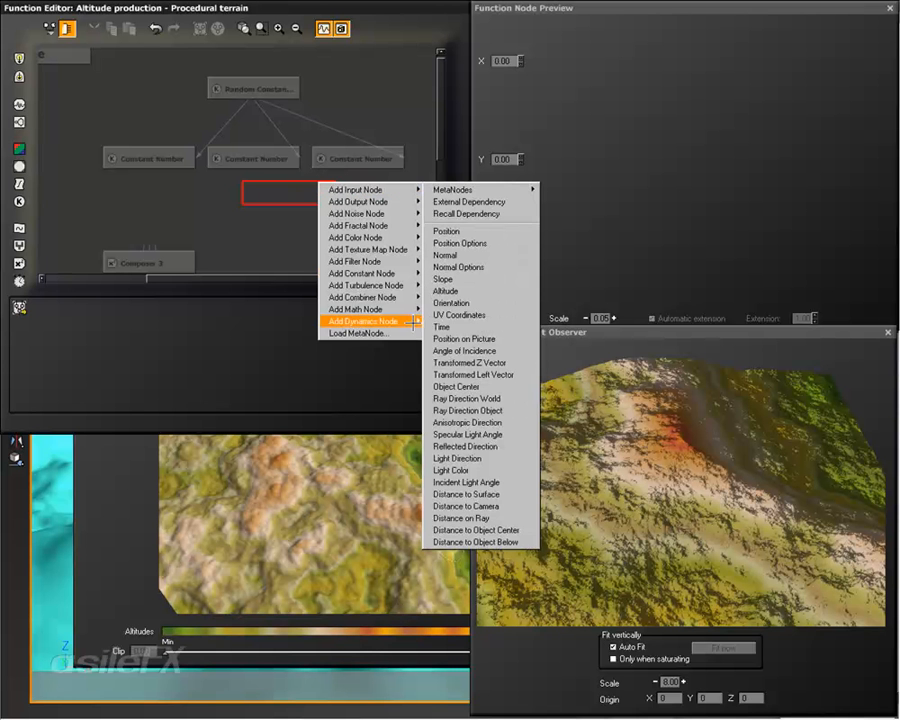
left_click(257, 198)
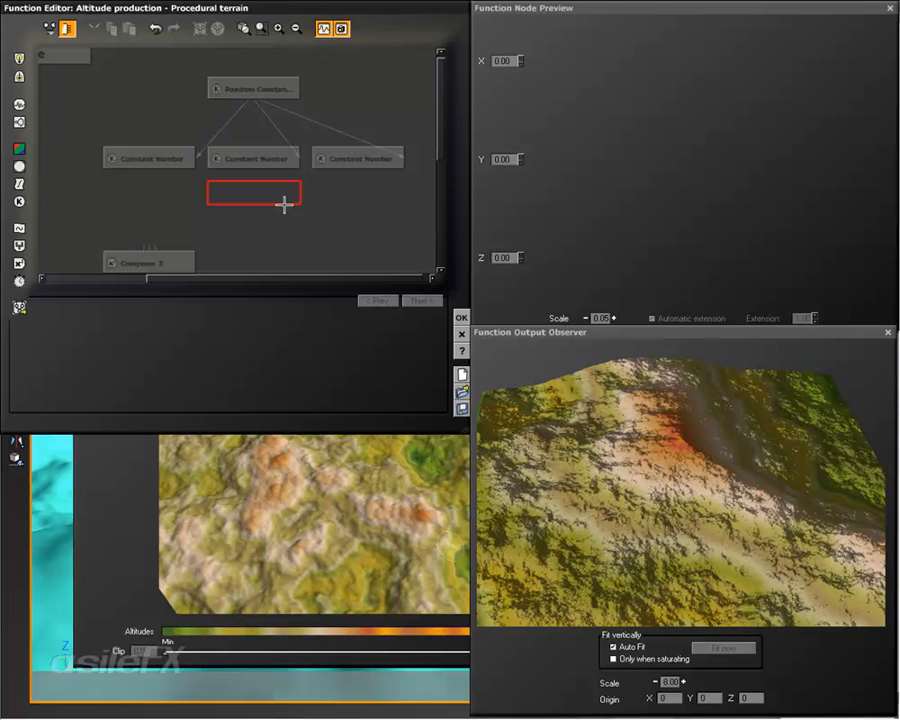
Step: Center the Composer 3 node below the Constant Number row and connect all three Constant Number outputs to its inputs
left_click(159, 259)
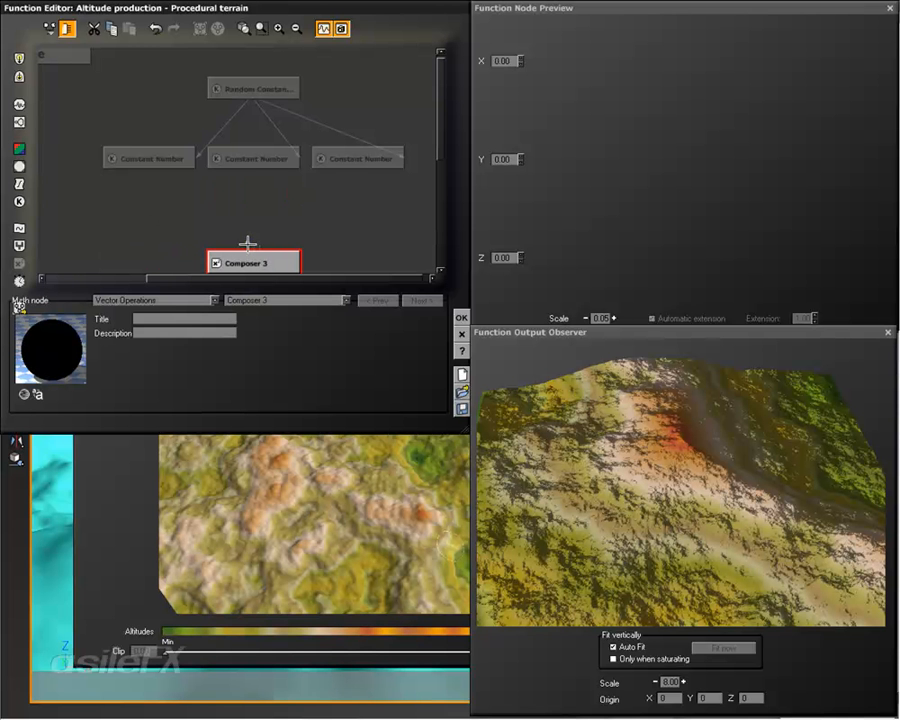
left_click_drag(248, 243, 148, 170)
left_click_drag(251, 241, 357, 169)
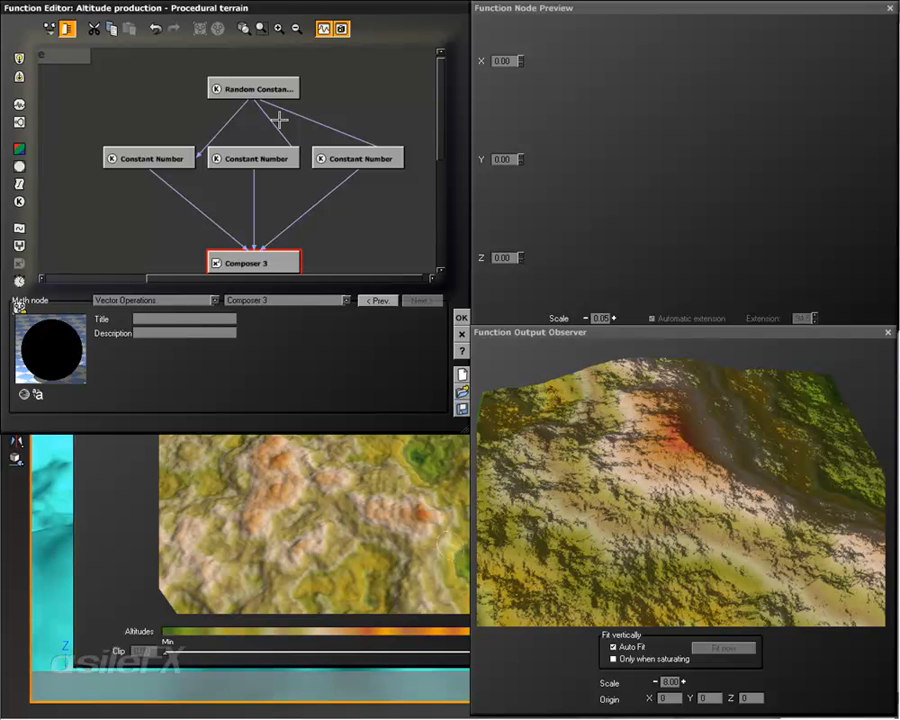
Step: Move the row of three Constant Number nodes up, directly below the Random Constant Number node
left_click_drag(377, 176, 178, 126)
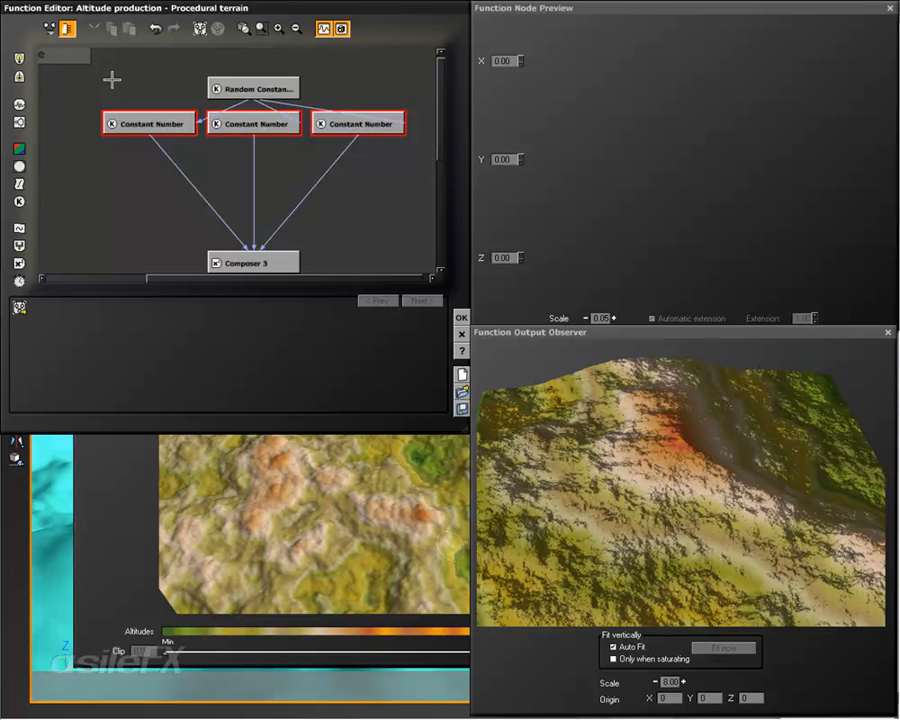
Step: Insert a Sine wave filter between the first Constant Number node and Composer 3, and reconnect its input to that Constant Number
mouse_move(215, 177)
right_mouse_down()
mouse_move(232, 171)
mouse_move(226, 165)
right_mouse_up()
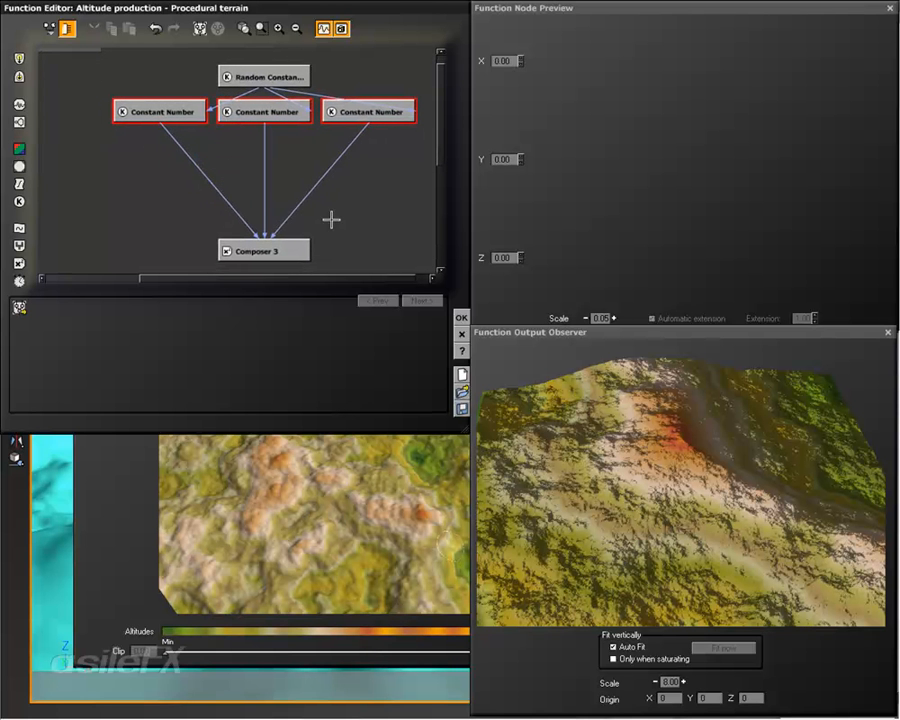
mouse_move(265, 212)
right_mouse_down()
mouse_move(283, 203)
mouse_move(280, 215)
right_mouse_up()
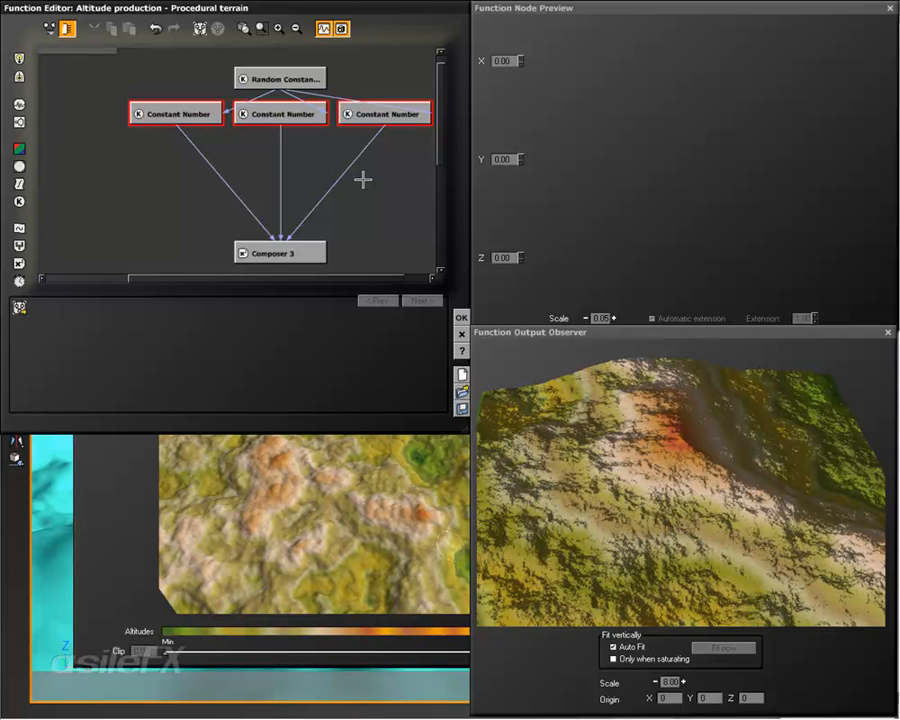
left_click(231, 189)
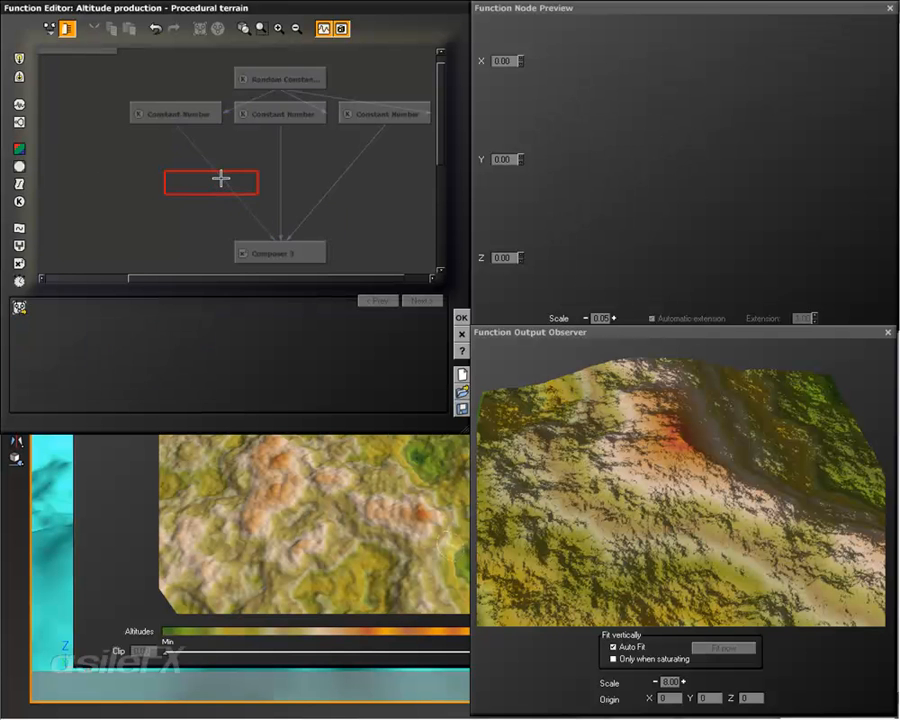
left_click(18, 184)
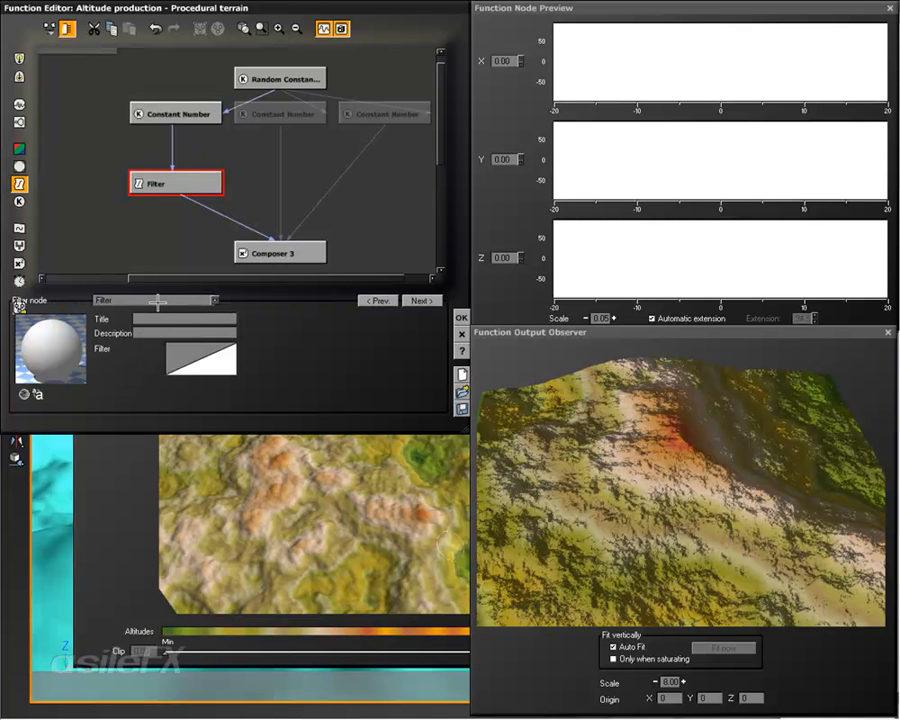
left_click(157, 301)
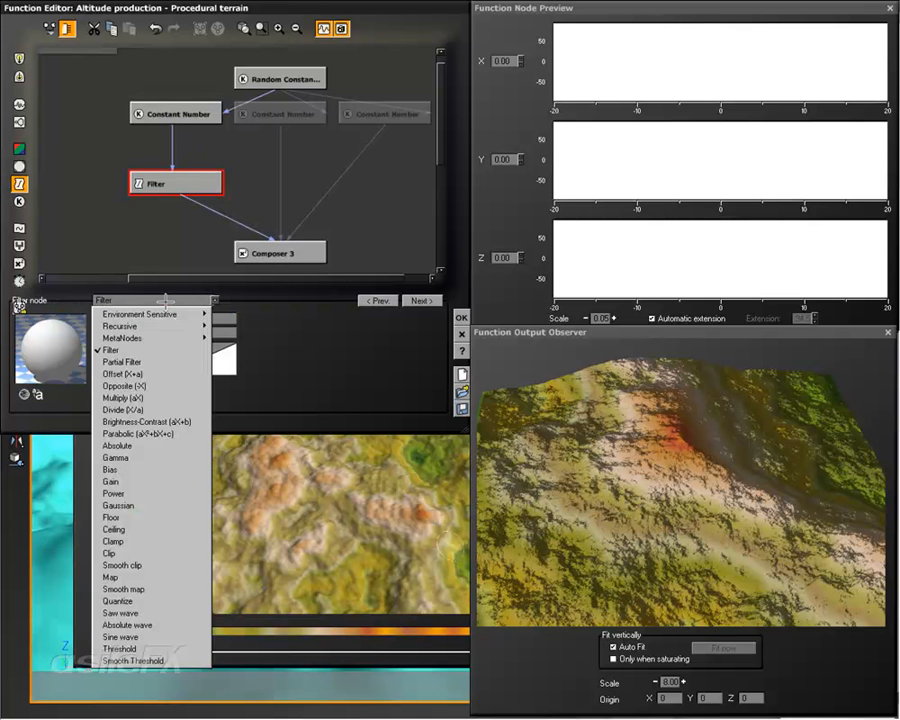
left_click(175, 638)
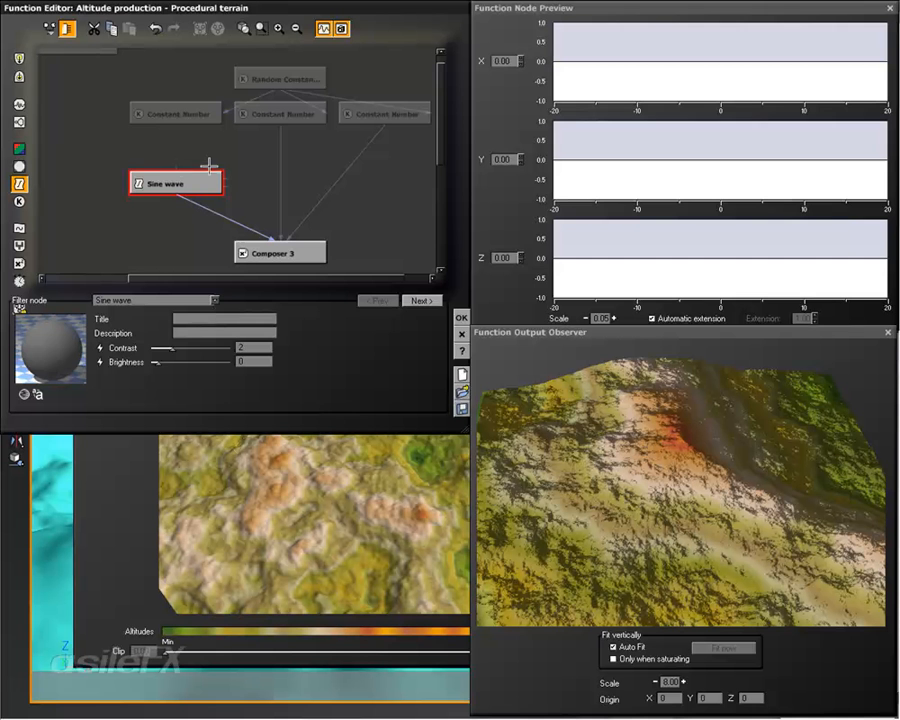
left_click_drag(176, 170, 175, 123)
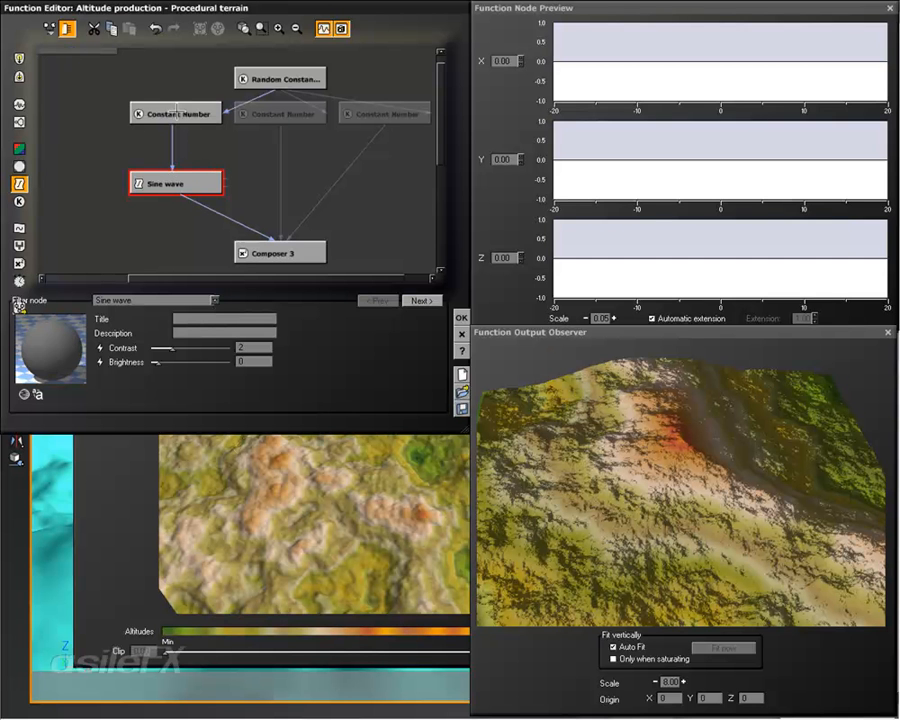
Step: Move the Sine wave node farther down below the first Constant Number, closer to the level of Composer 3
left_click_drag(160, 355, 184, 350)
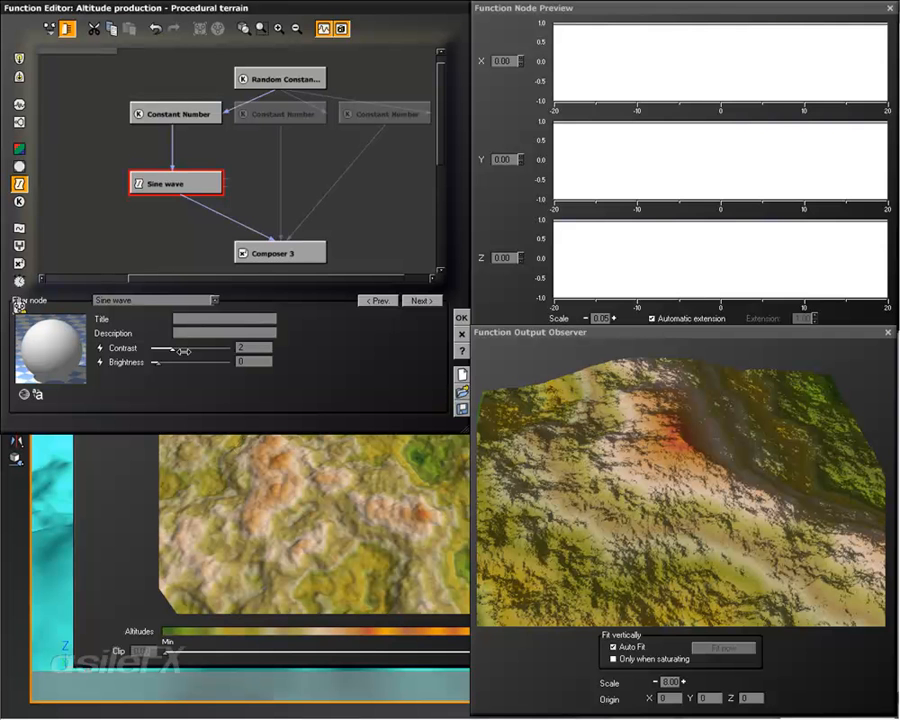
right_click_drag(303, 186, 279, 191)
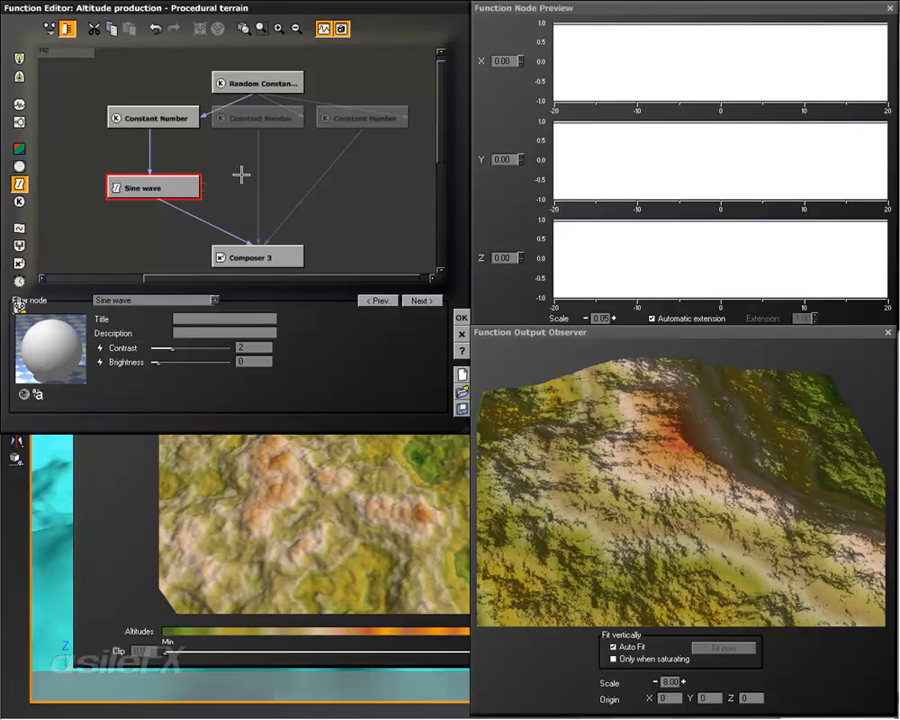
left_click_drag(171, 195, 171, 229)
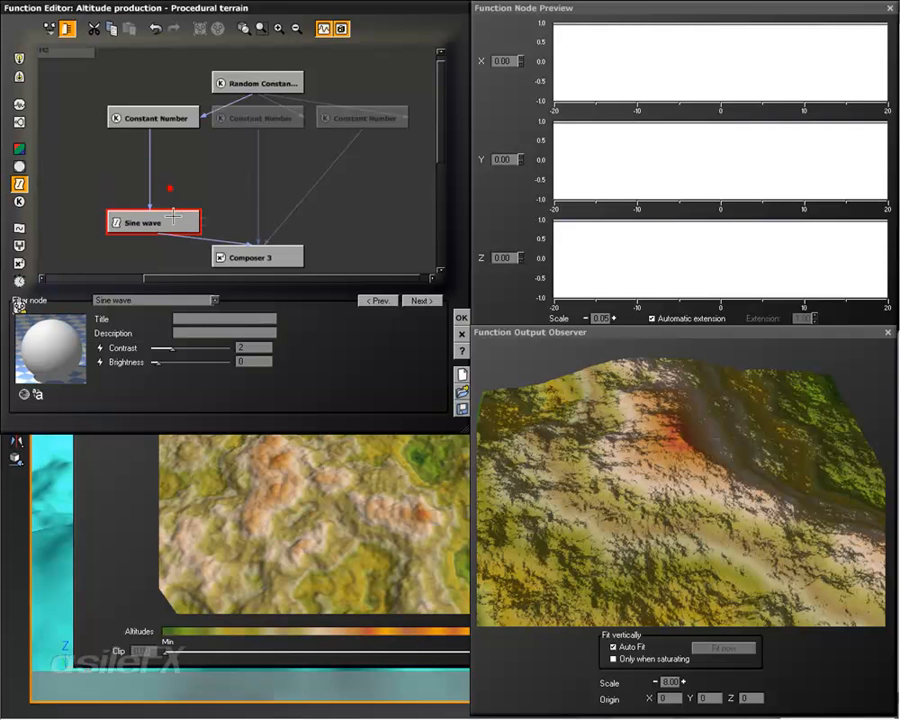
Step: Insert a second Sine wave filter between the middle Constant Number node and Composer 3
left_click(259, 157)
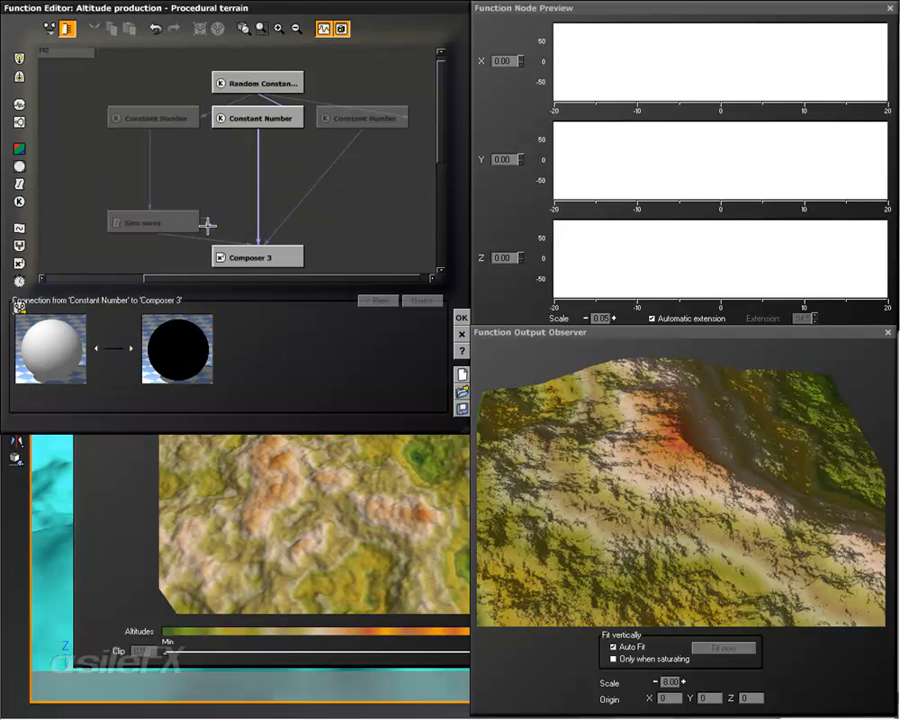
left_click(18, 184)
left_click_drag(249, 183, 258, 188)
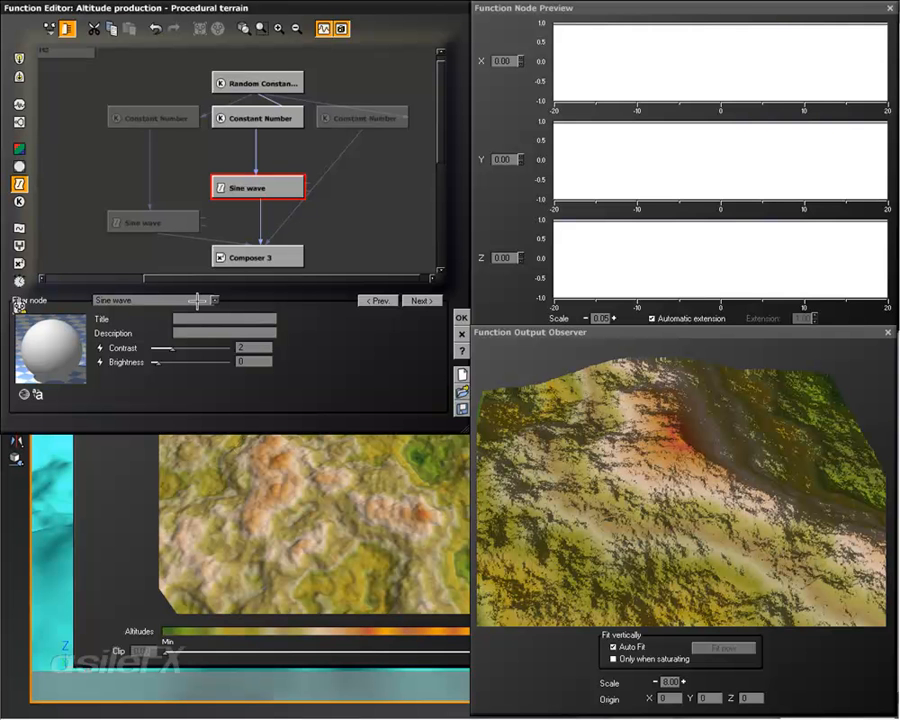
left_click(218, 80)
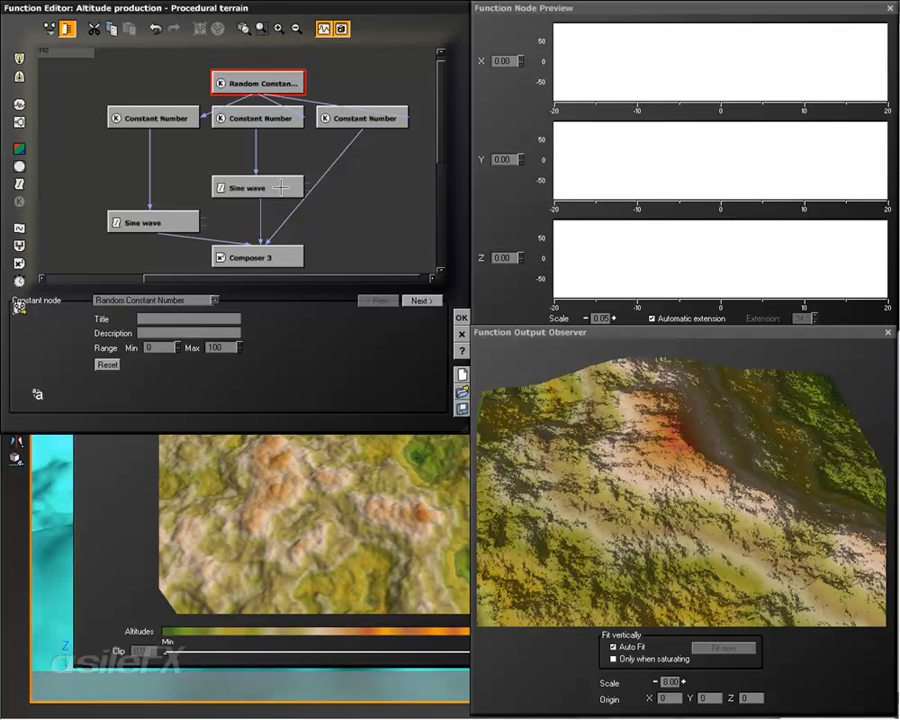
Step: Change the middle Sine wave filter to Multiply (aX) and reconnect its input to the middle Constant Number
left_click(279, 190)
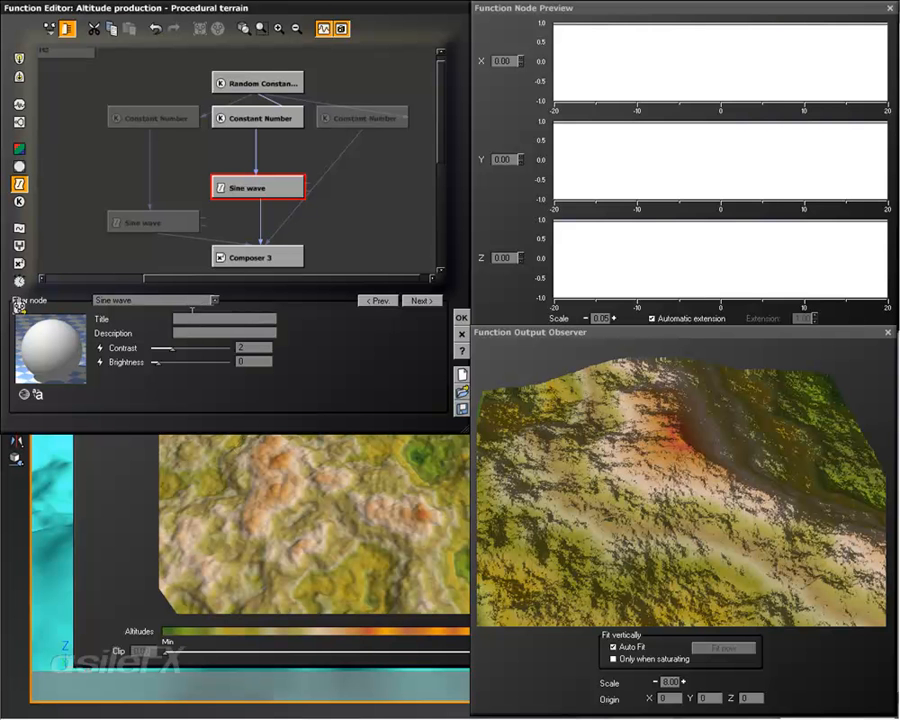
left_click(197, 300)
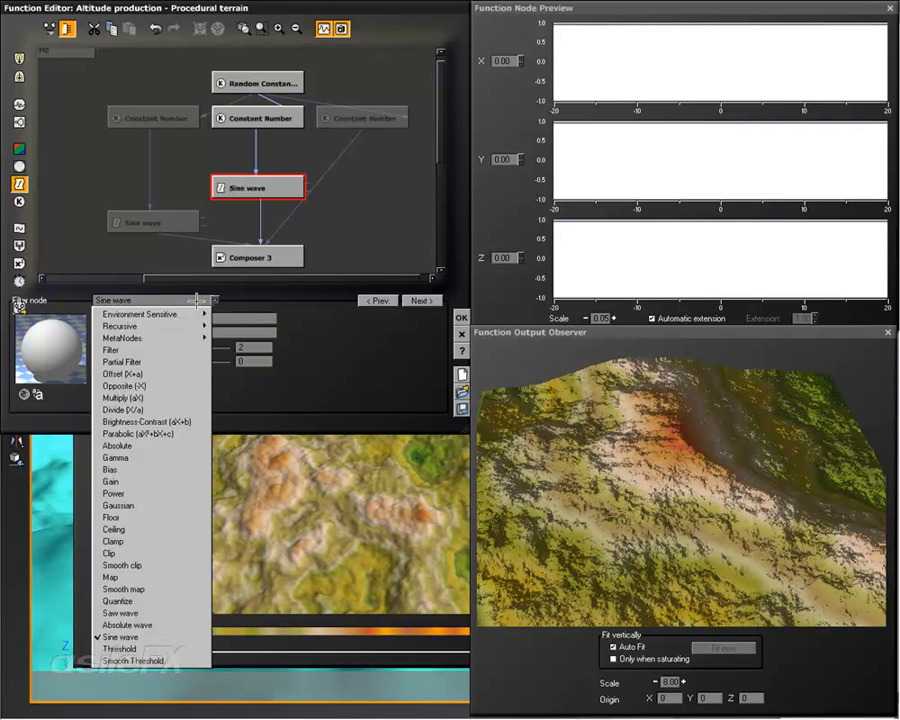
left_click(177, 397)
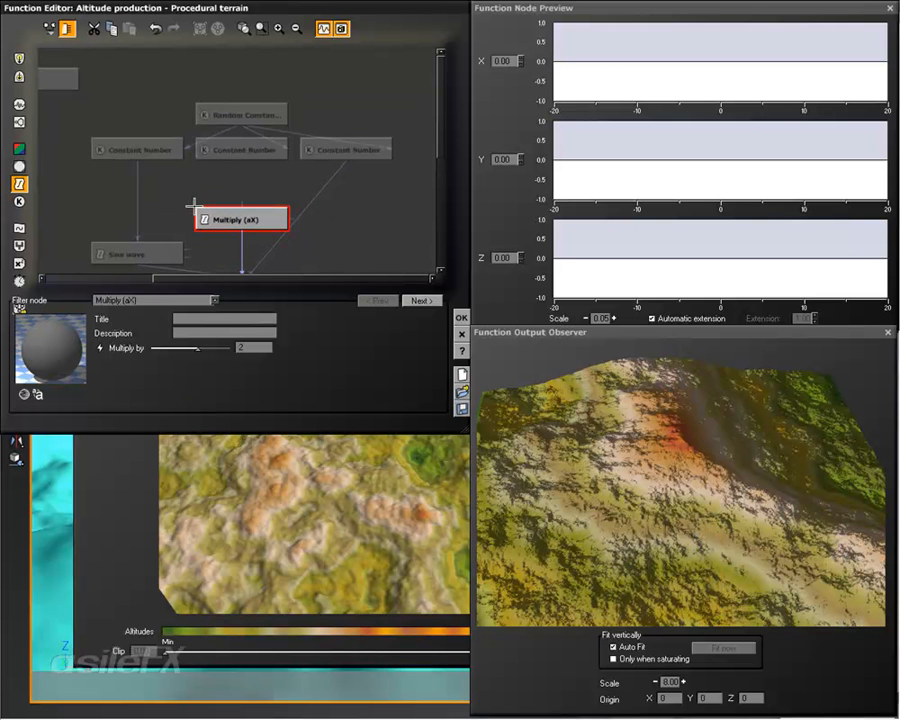
left_click_drag(241, 204, 243, 156)
Step: Move the third Constant Number node farther right and add a non-connectable Constant Number node in the space above Multiply
right_click_drag(336, 188, 277, 183)
left_click_drag(276, 140, 344, 139)
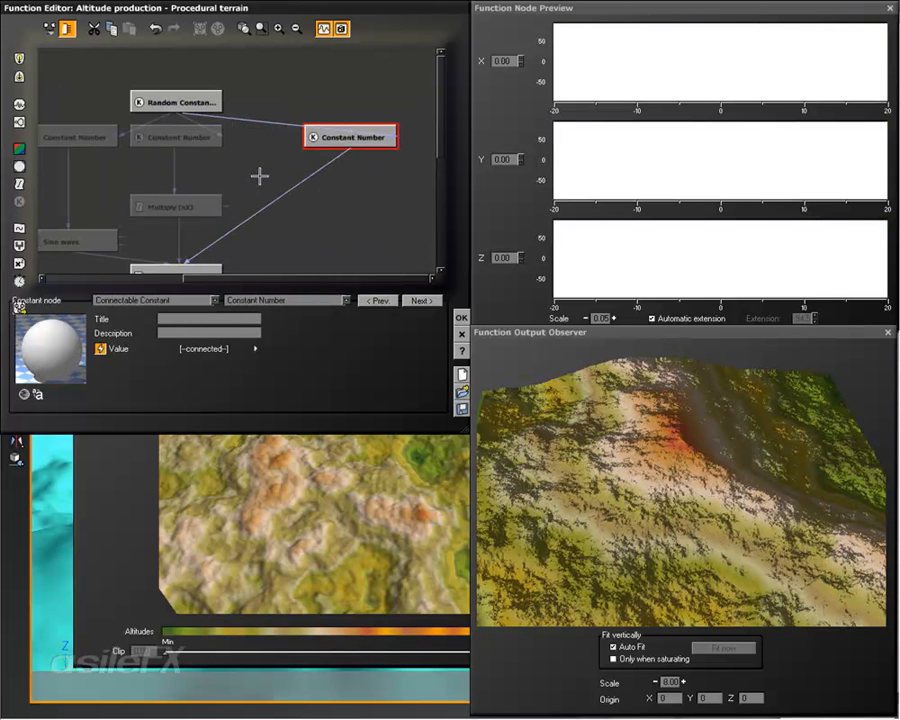
left_click(258, 174)
left_click(20, 201)
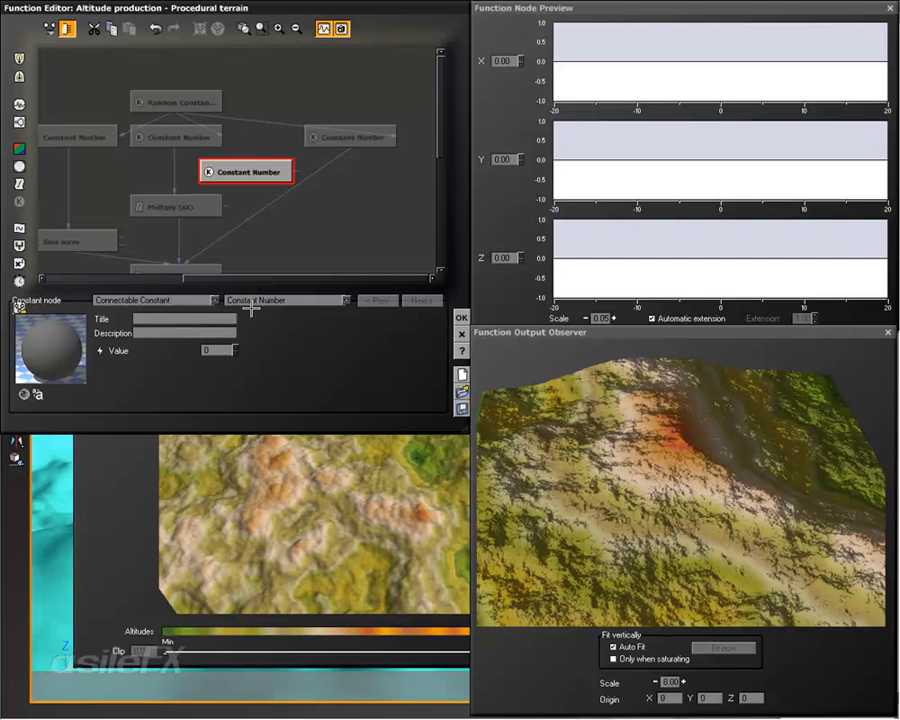
left_click(183, 299)
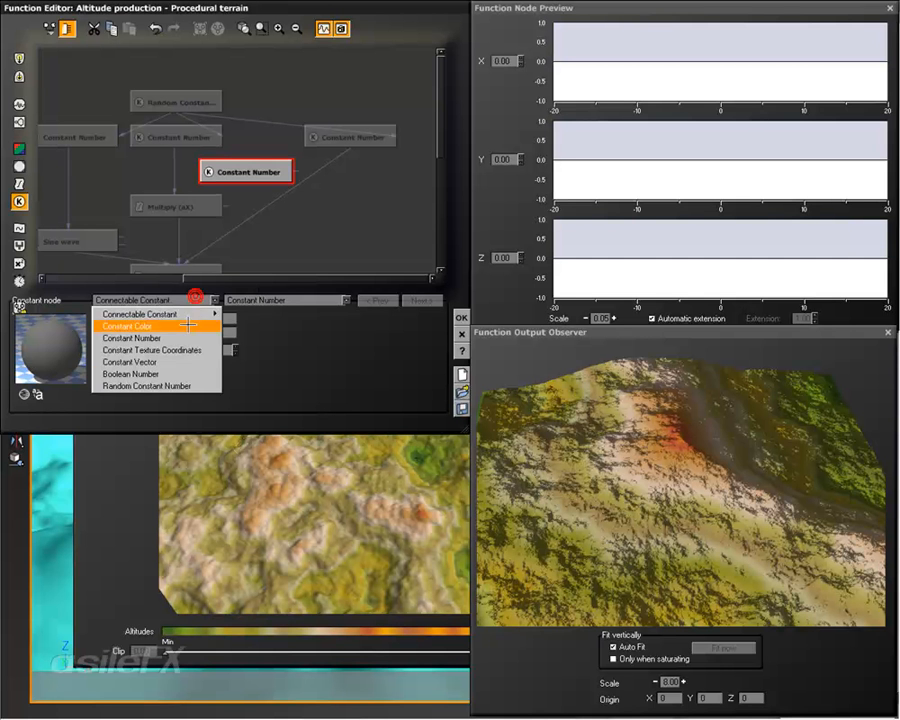
left_click(177, 340)
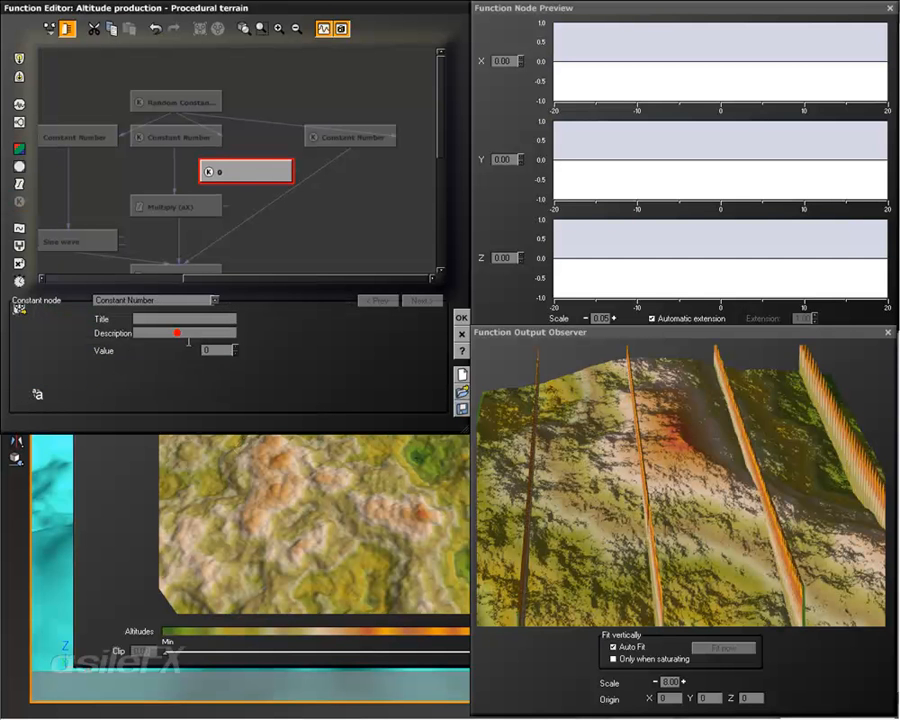
Step: Set the new constant to 3.14 and connect it to the Multiply node's Multiply by input
double_click(219, 352)
type("3.14")
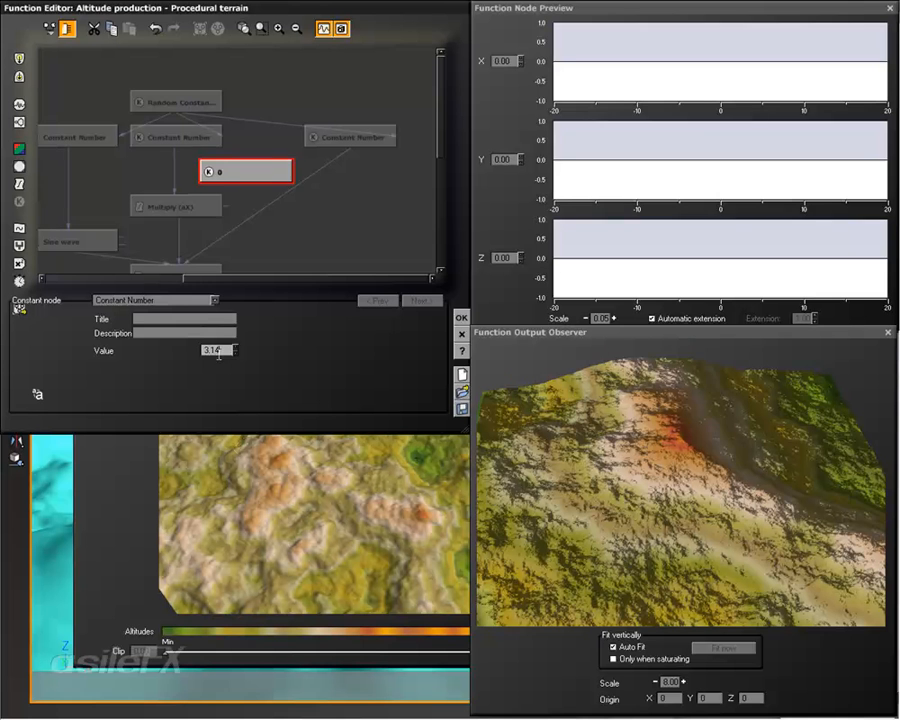
key("Return")
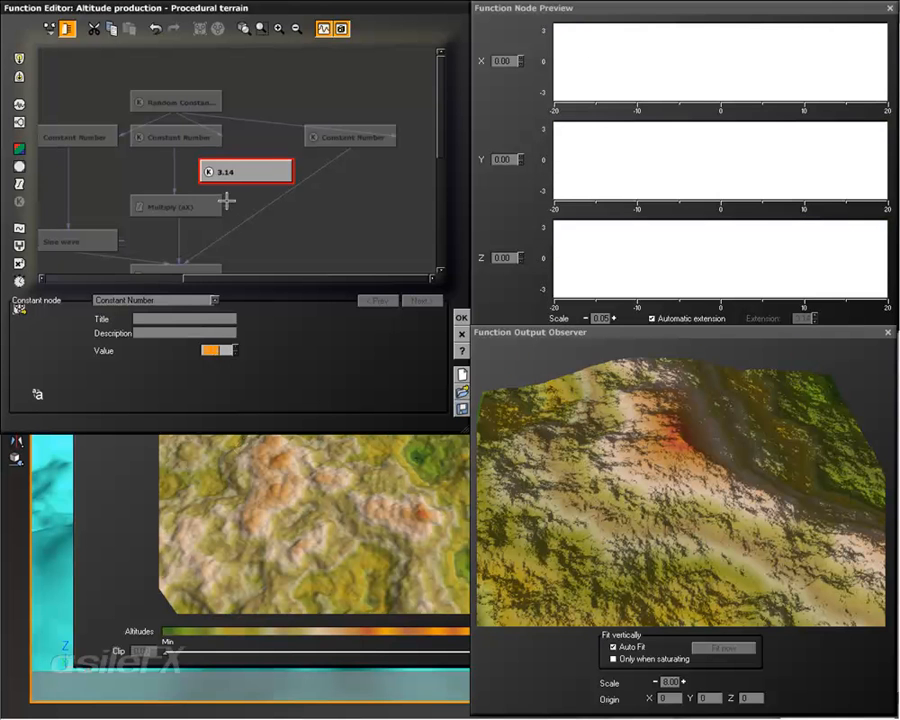
right_click_drag(277, 224, 295, 211)
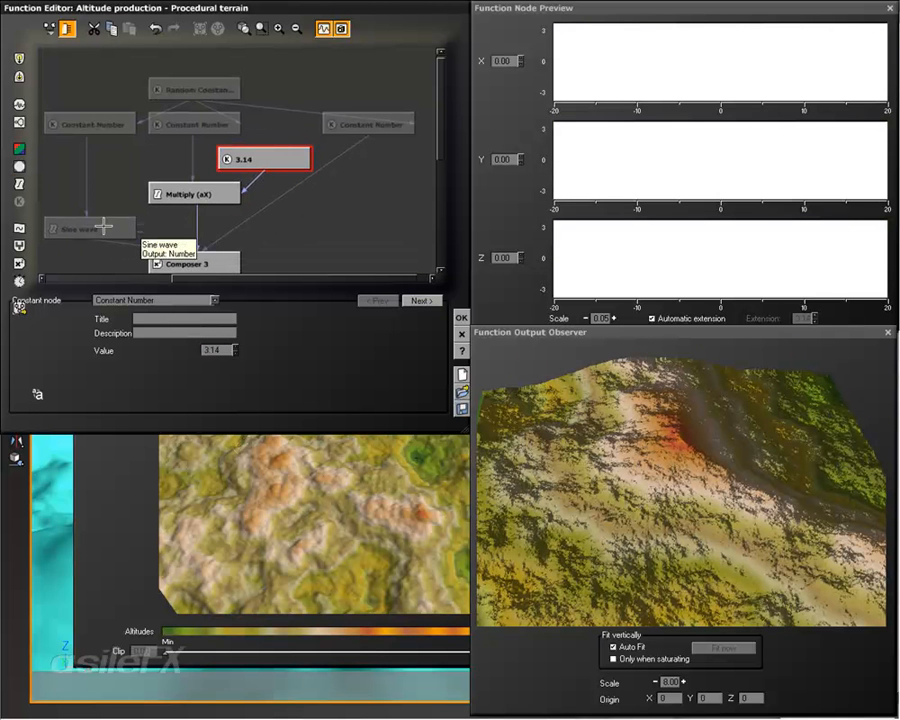
Step: Set the first Sine wave node's contrast to 2 and its brightness to 4.78947
left_click(100, 228)
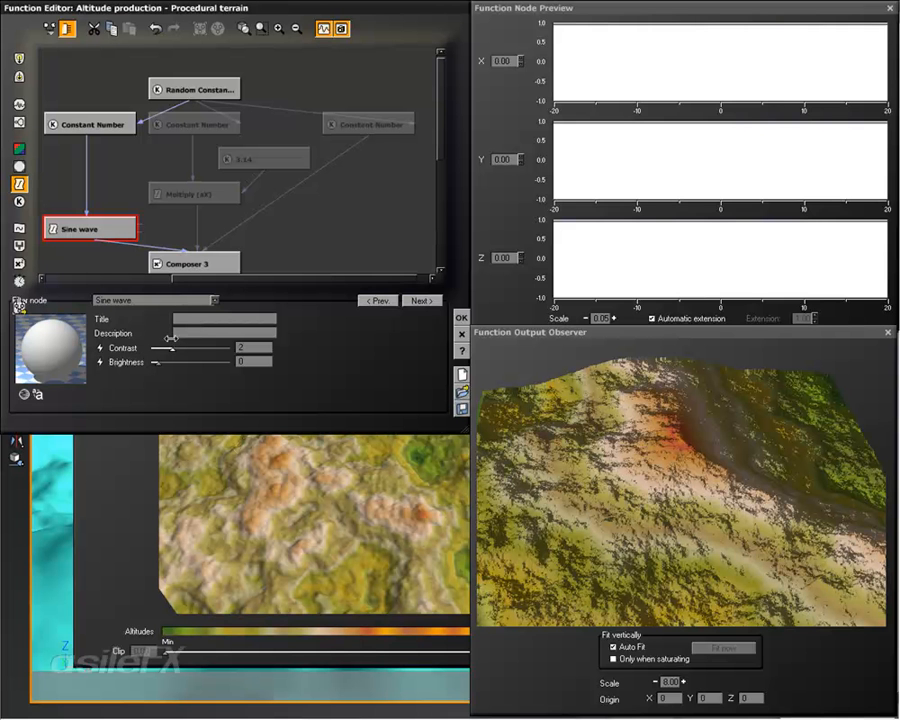
left_click_drag(169, 348, 124, 356)
mouse_move(235, 363)
left_mouse_down()
mouse_move(176, 358)
mouse_move(245, 353)
mouse_move(212, 361)
left_mouse_up()
double_click(246, 349)
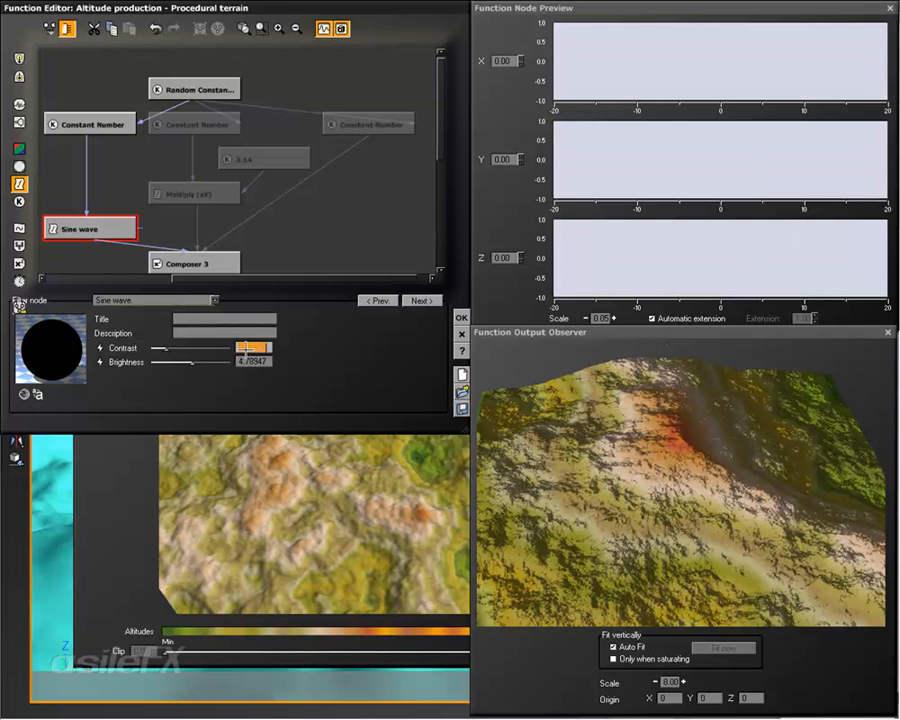
type("2")
key("Return")
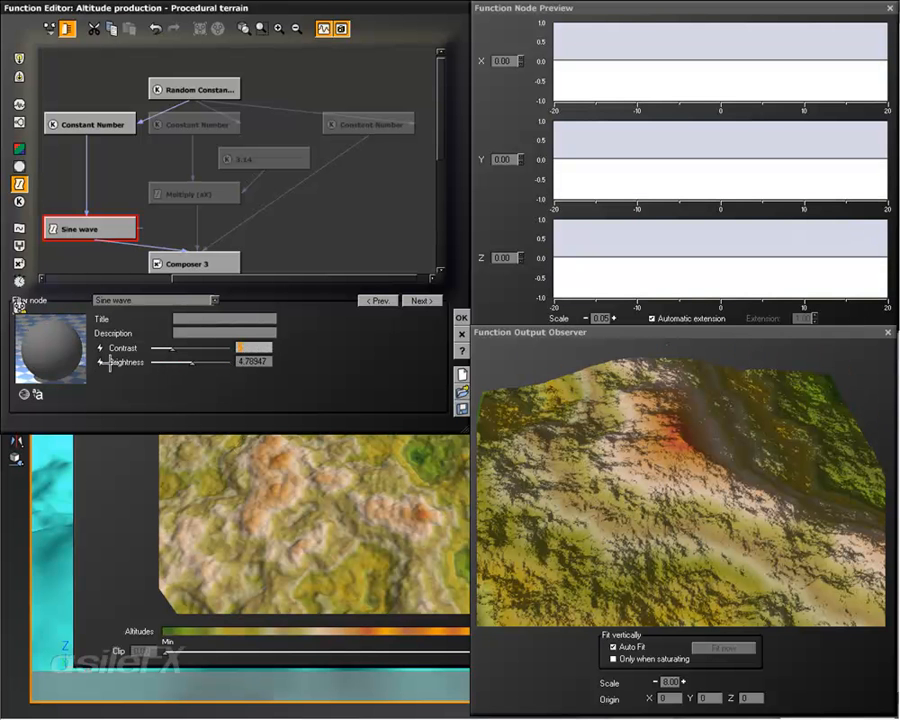
Step: Drive the first Sine wave's brightness from the Multiply output and delete the leftover 4.78947 constant node
left_click(100, 362)
left_click_drag(291, 212, 201, 193)
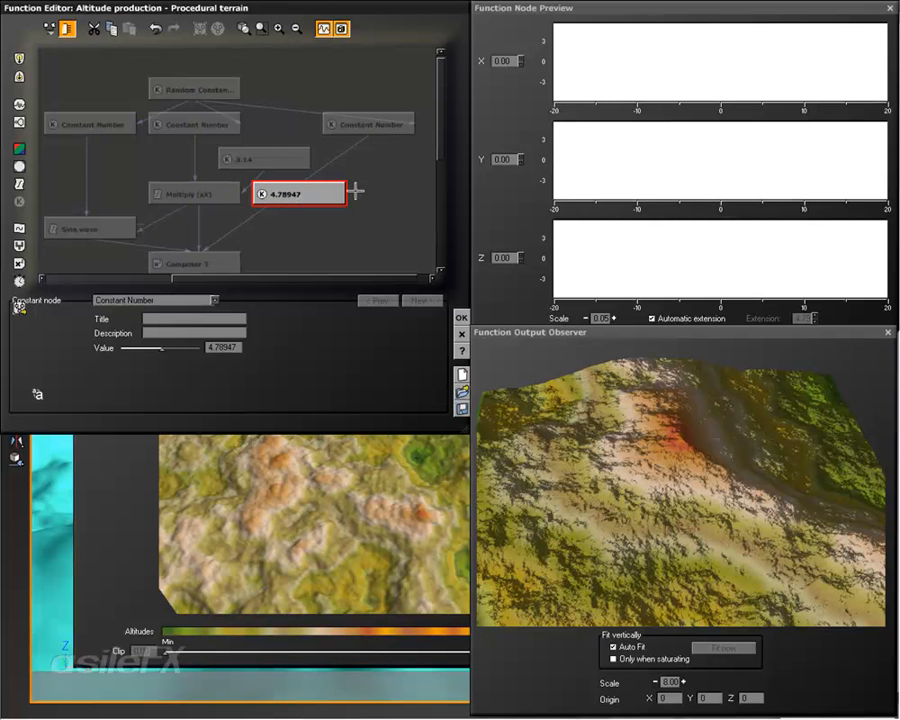
key("Delete")
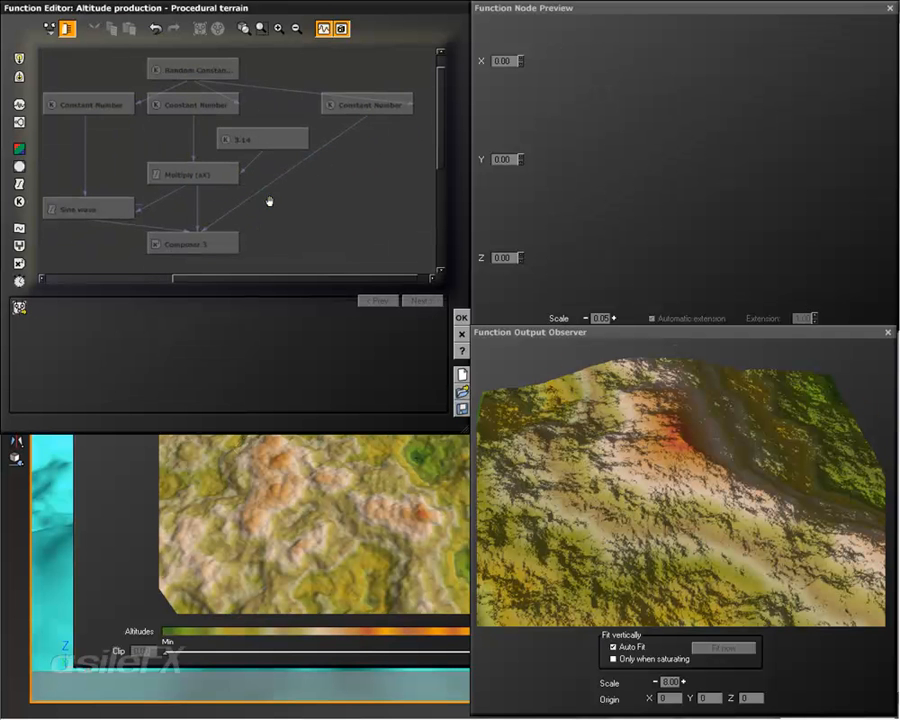
Step: Insert a Sine wave filter between the third Constant Number and Composer 3, then restore Multiply's position below the middle Constant Number
left_click(287, 145)
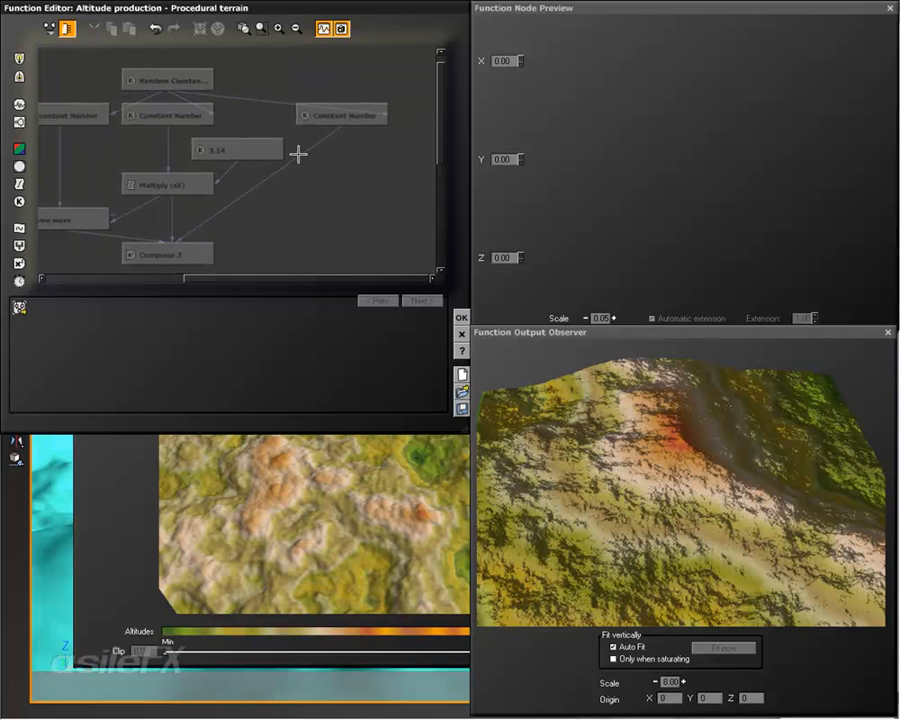
left_click(298, 160)
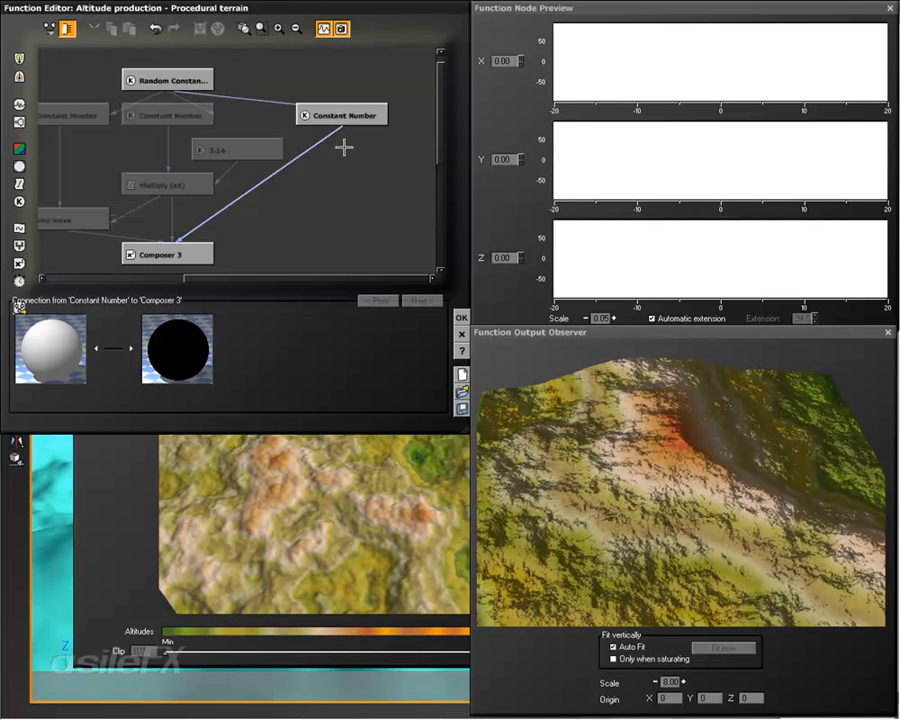
right_click_drag(318, 210, 334, 212)
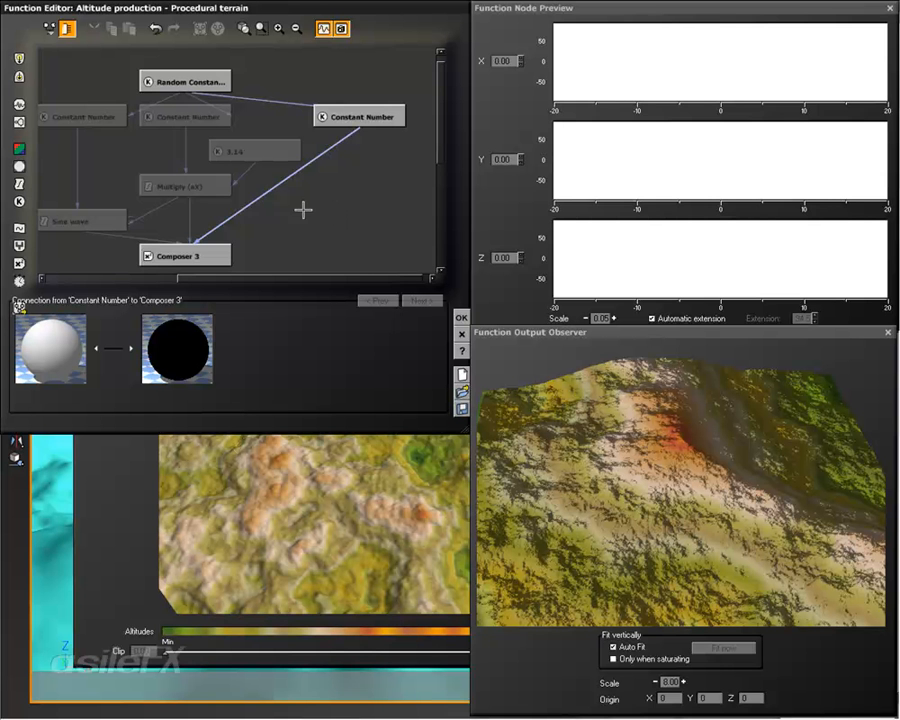
right_click_drag(301, 207, 345, 208)
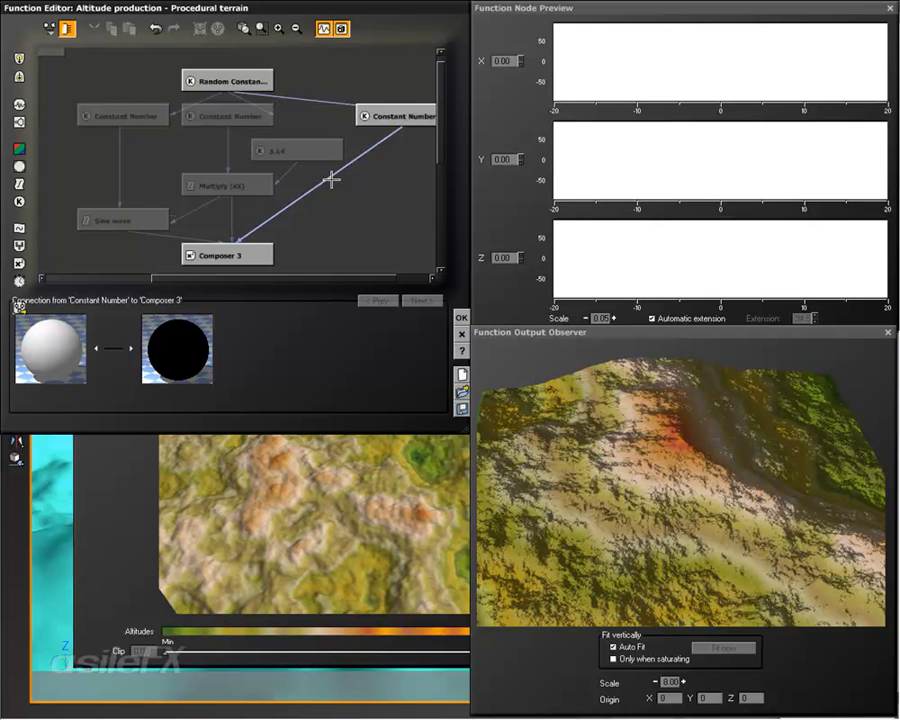
left_click(19, 184)
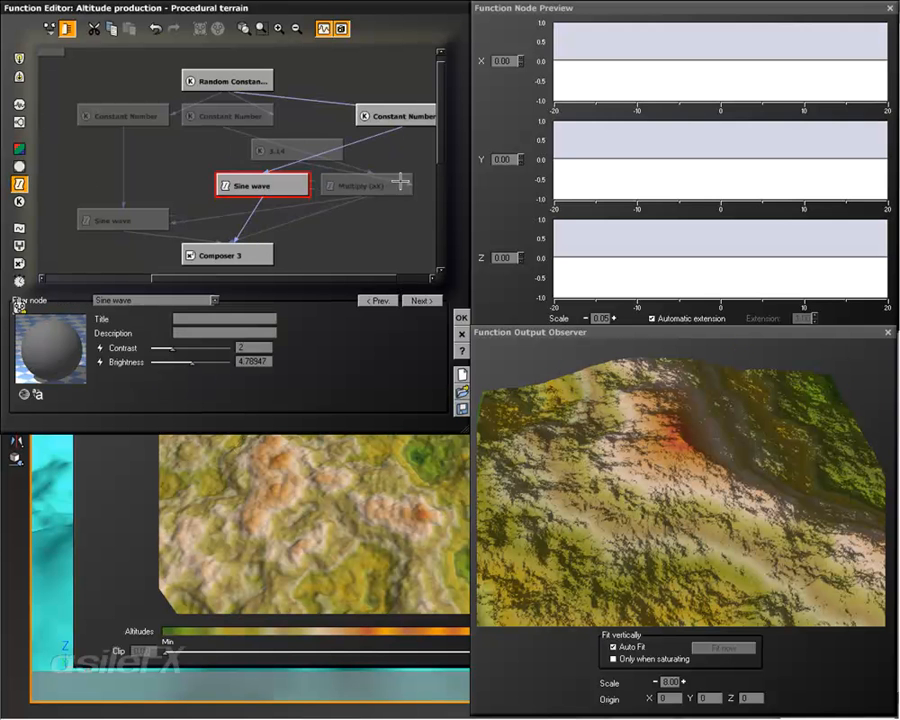
left_click(355, 183)
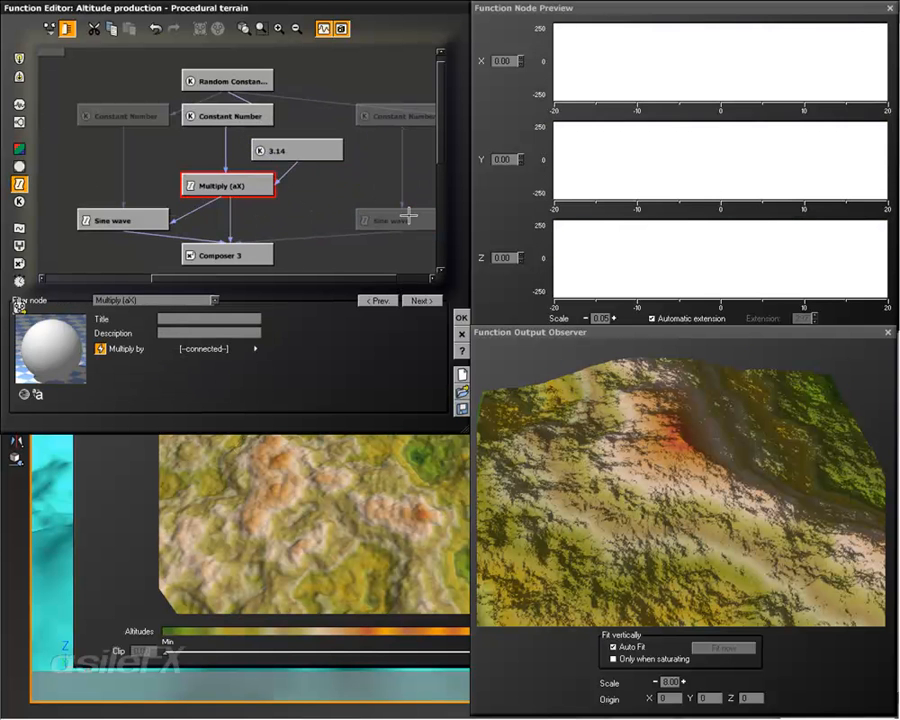
Step: Change the Sine wave filter below the third Constant Number to Gain and expose its gain parameter through a new constant node
left_click(408, 215)
left_click(210, 299)
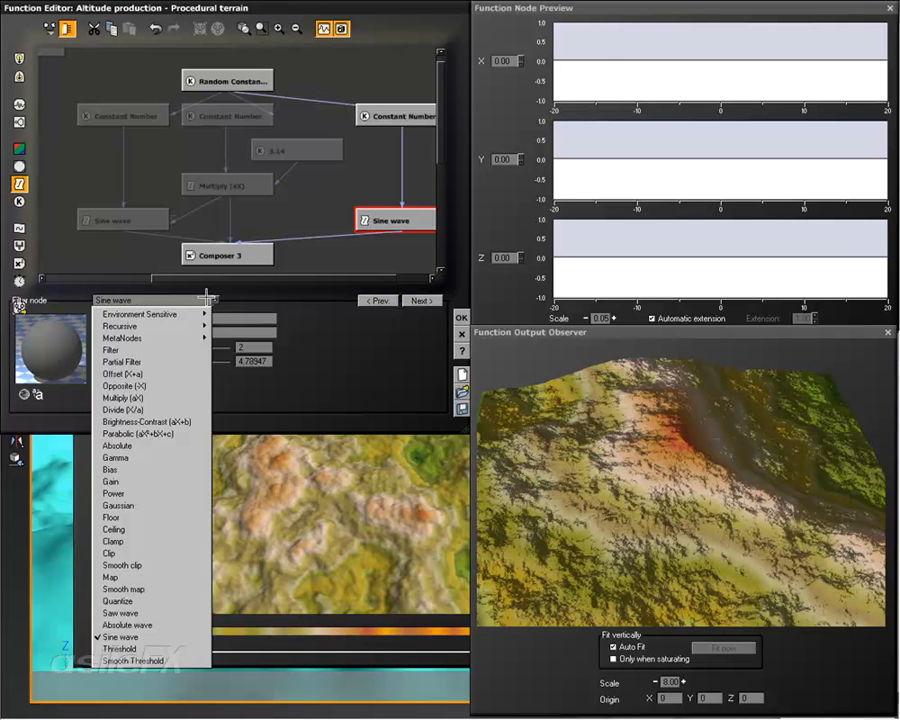
left_click(165, 481)
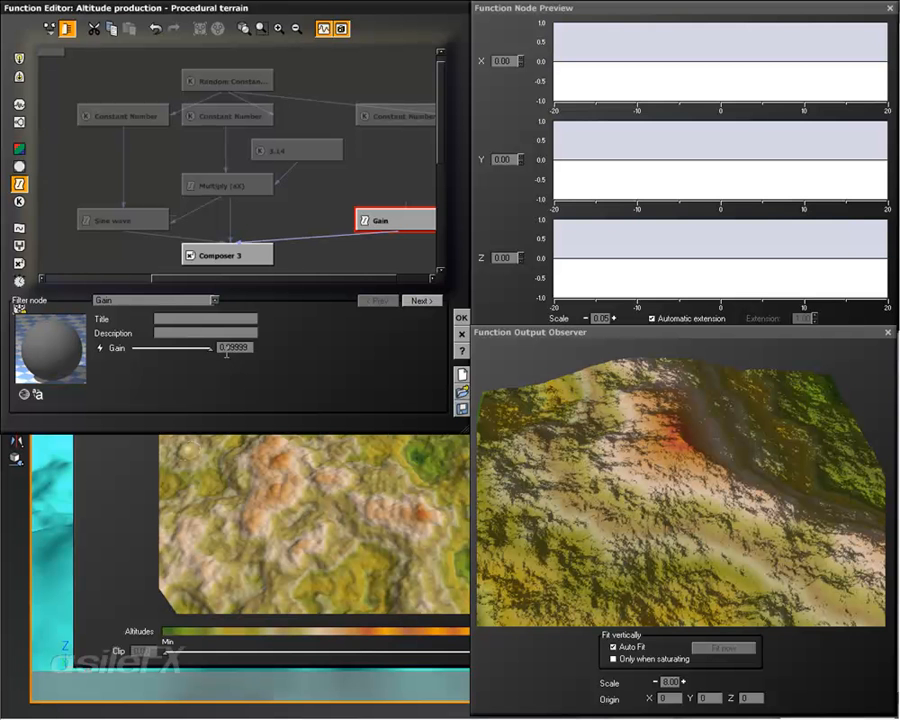
left_click(101, 348)
right_click_drag(338, 197, 232, 195)
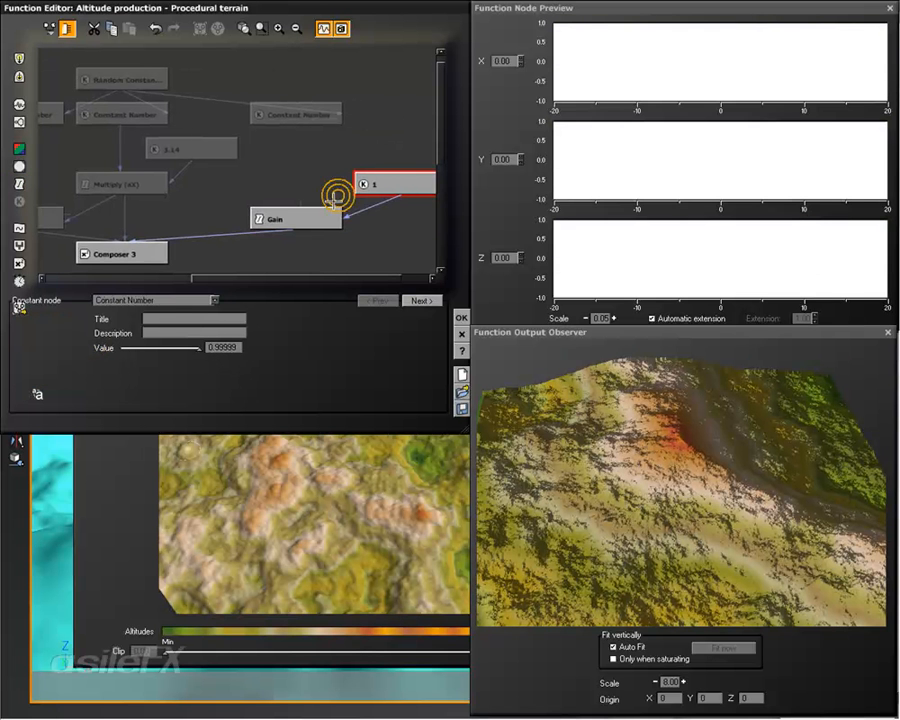
Step: Rewire the Gain filter's gain to the 3.14 constant and its input to the third Constant Number, deleting the leftover constant node
left_click_drag(402, 199, 195, 152)
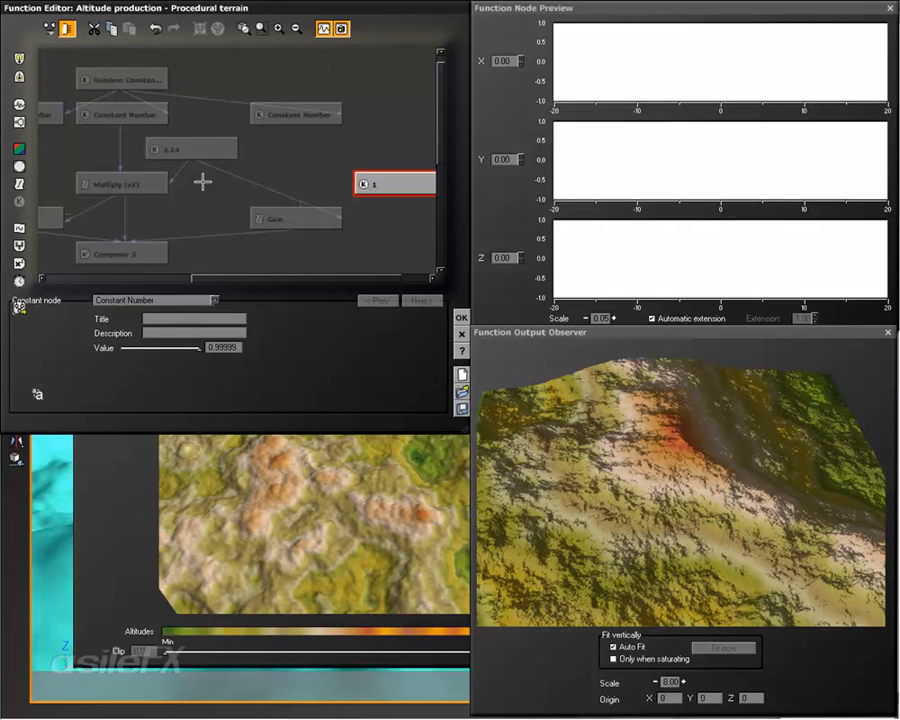
left_click_drag(298, 202, 298, 126)
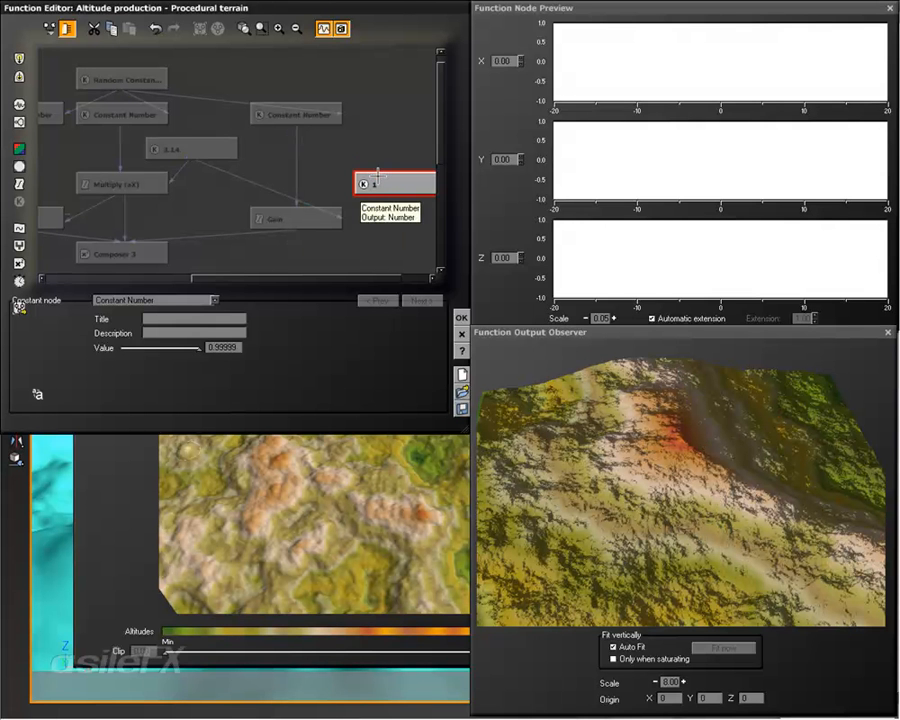
left_click(377, 179)
key("Delete")
Step: Examine the outputs of the Sine wave, Multiply and Gain connections into Composer 3 and of the Random Constant Number feeding them
right_click_drag(280, 188, 405, 173)
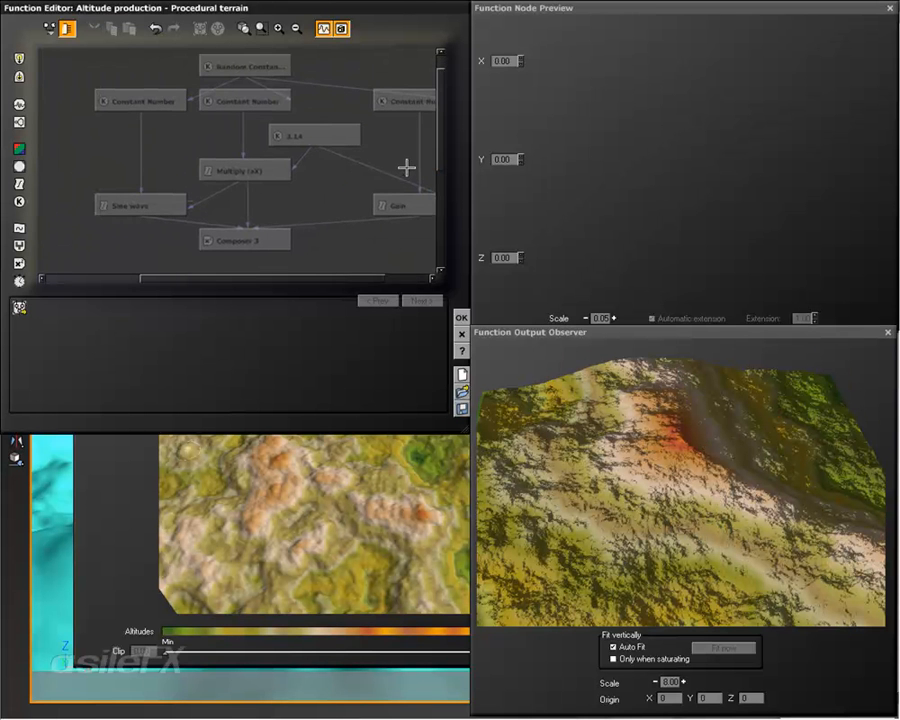
left_click(239, 217)
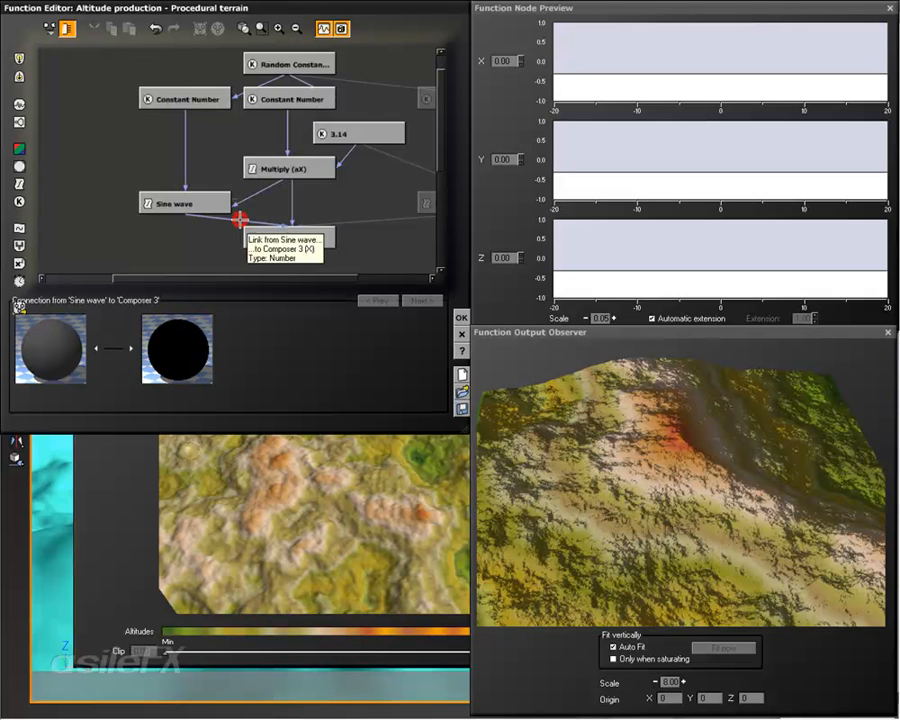
left_click(244, 101)
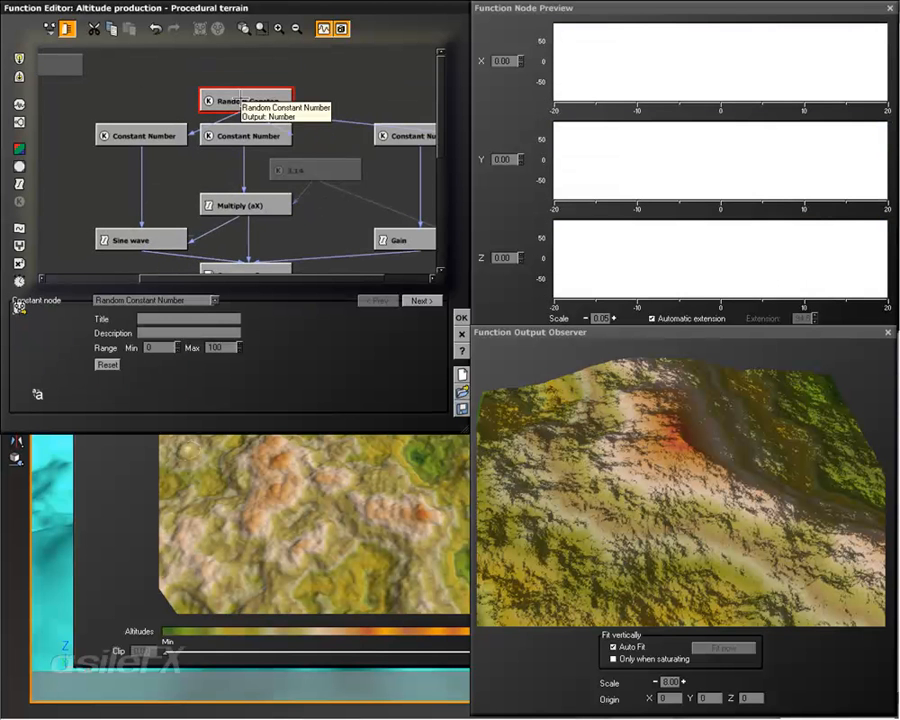
scroll(196, 200, "down", 2)
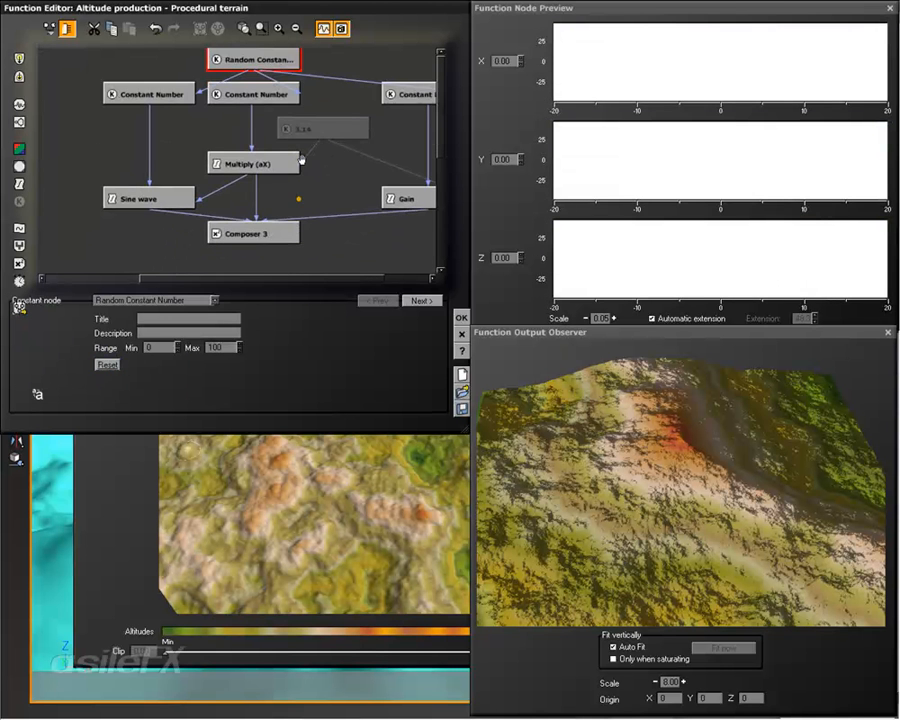
left_click(196, 205)
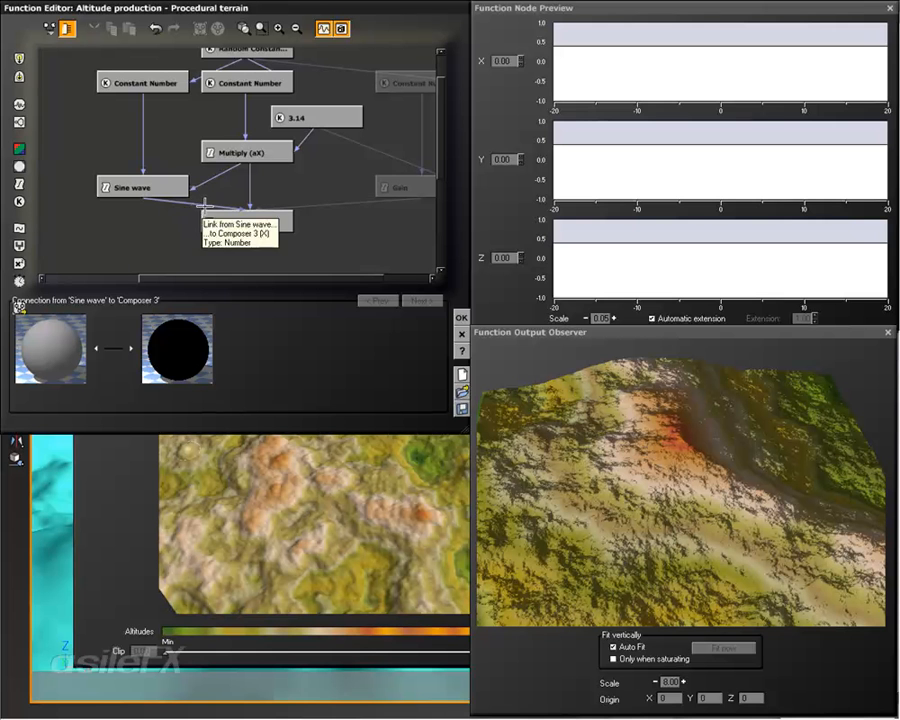
left_click(251, 185)
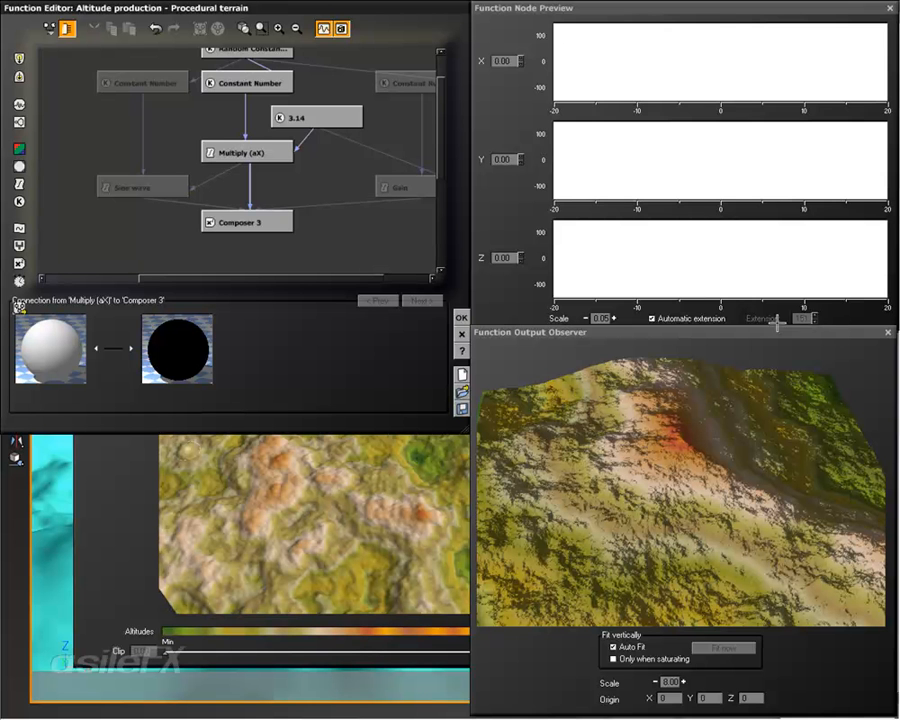
middle_click_drag(354, 191, 291, 207)
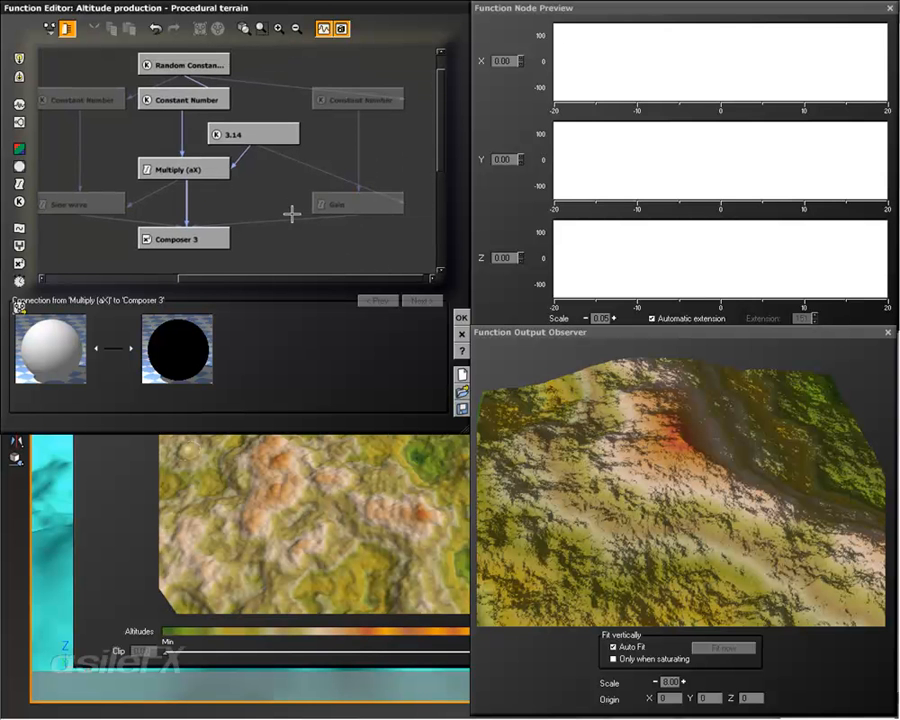
left_click(293, 218)
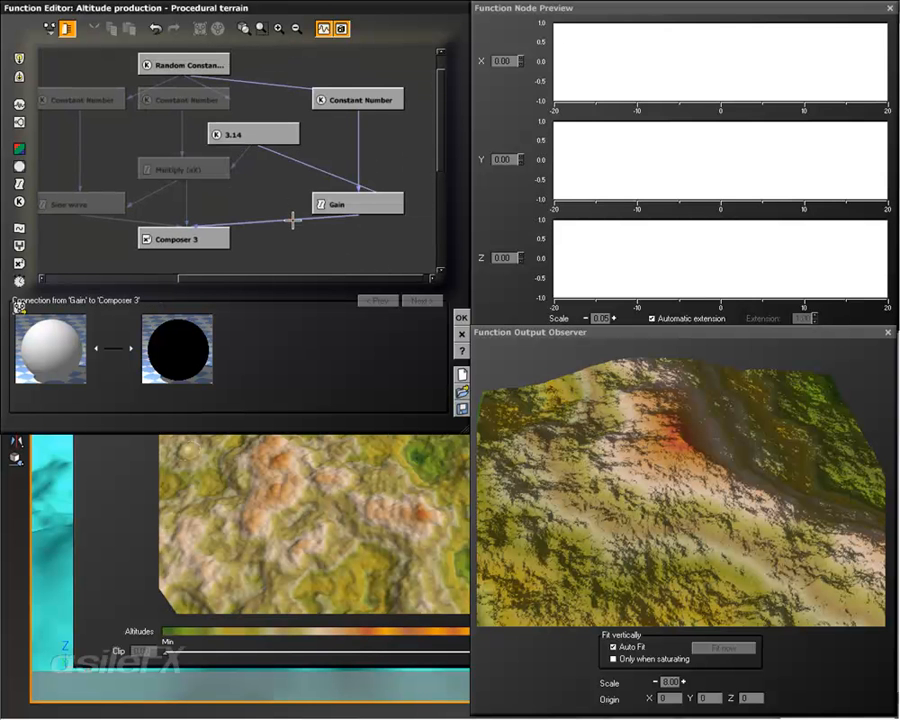
left_click(355, 205)
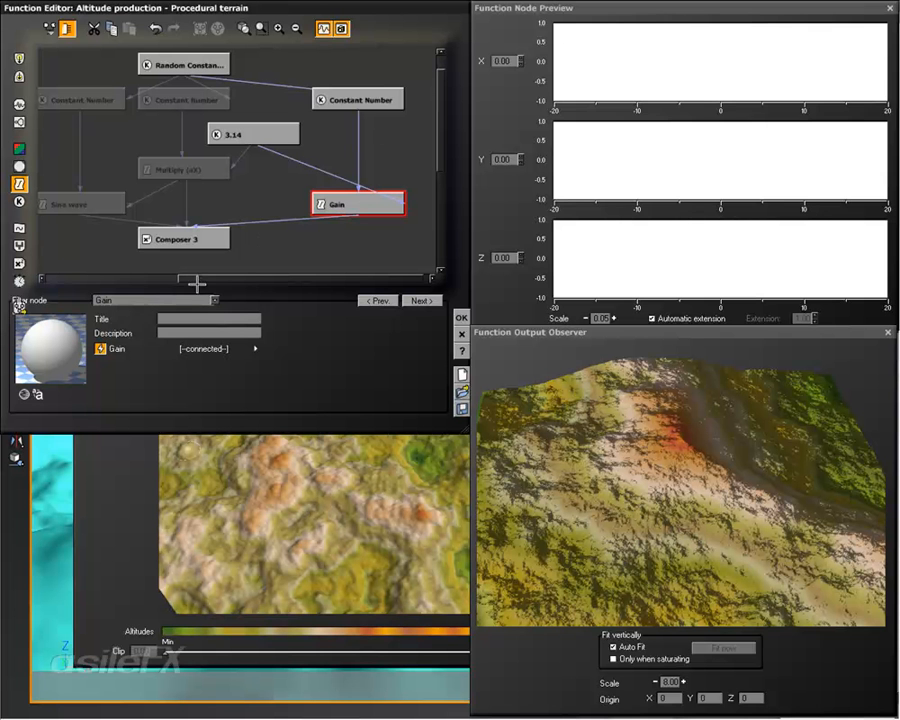
left_click(267, 82)
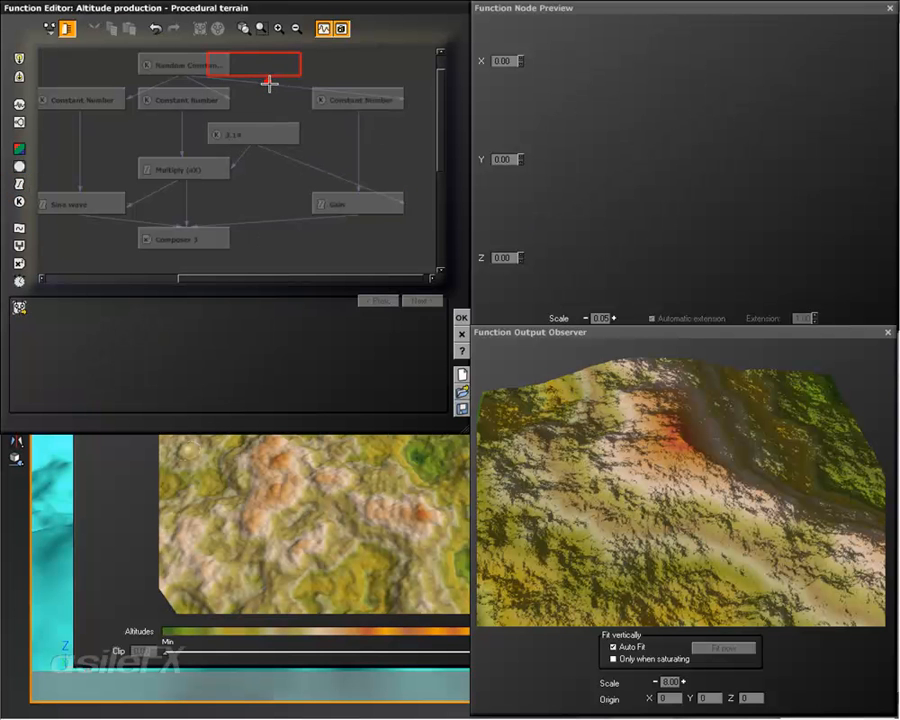
left_click(267, 82)
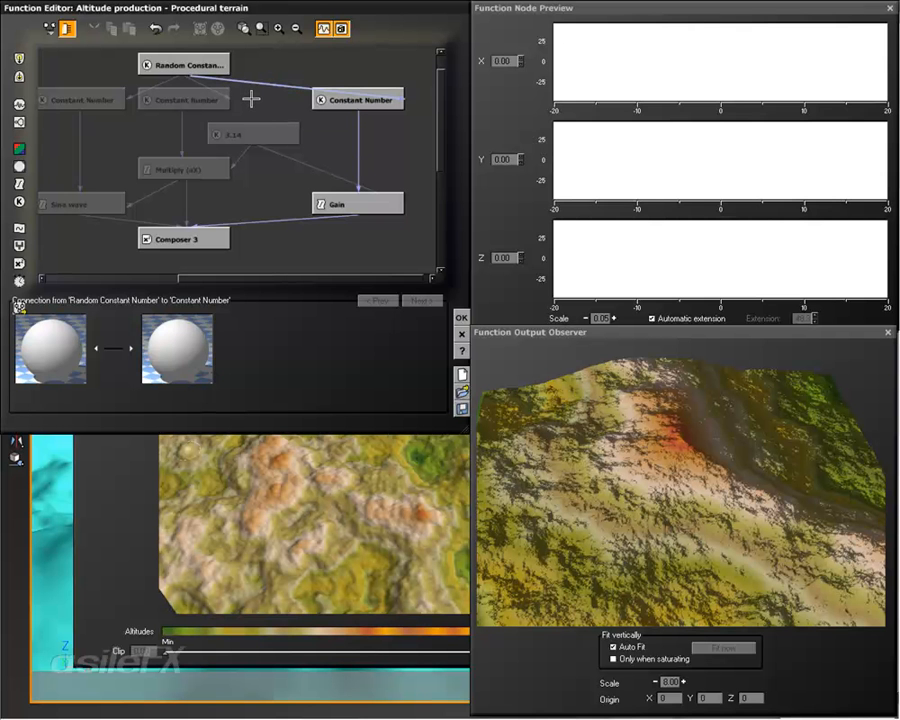
Step: Reset the Random Constant Number and check the output of the connection from Gain to Composer 3
left_click(162, 64)
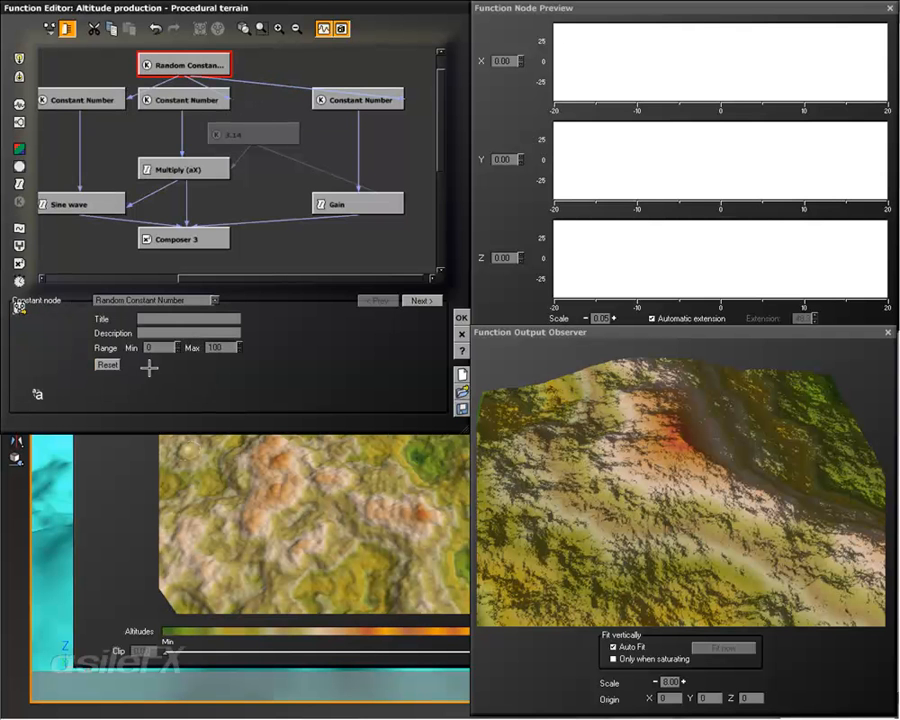
left_click(111, 367)
left_click(296, 216)
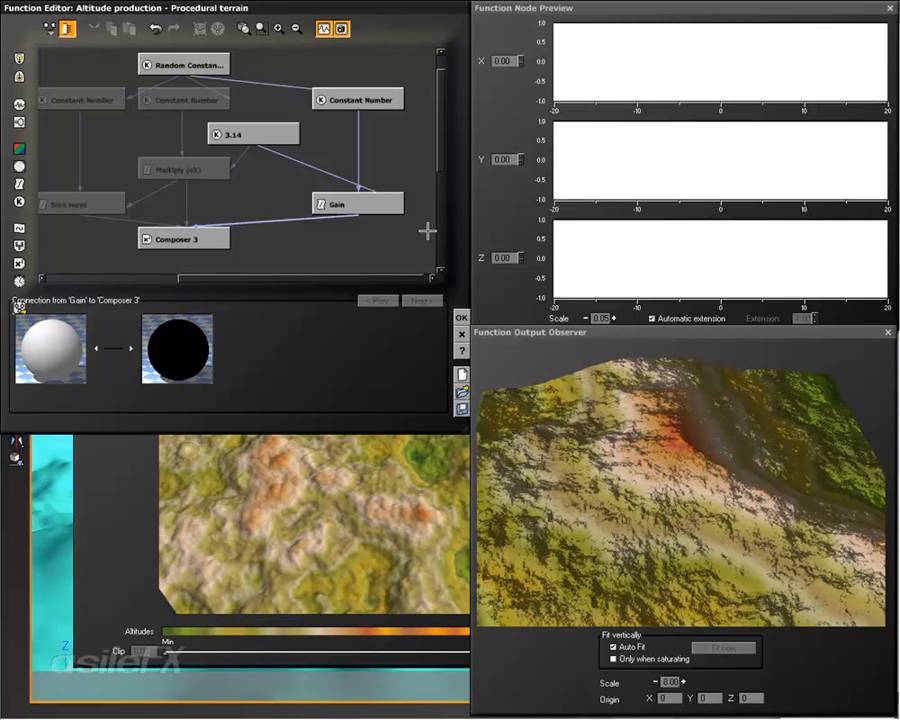
Step: Change the Gain filter to Absolute wave and connect the 3.14 constant to its input
left_click(358, 204)
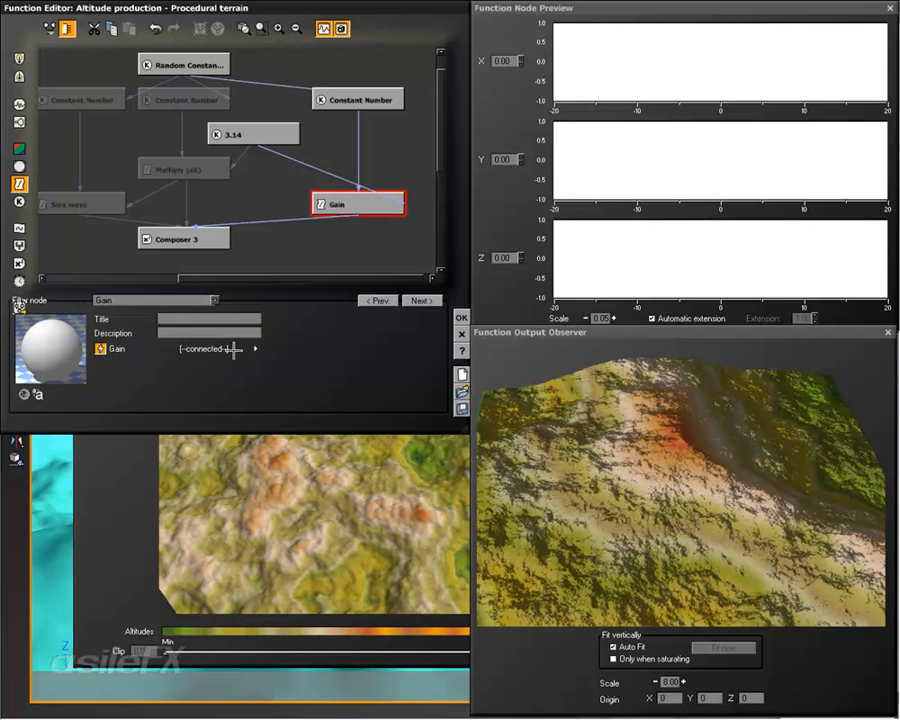
left_click(192, 301)
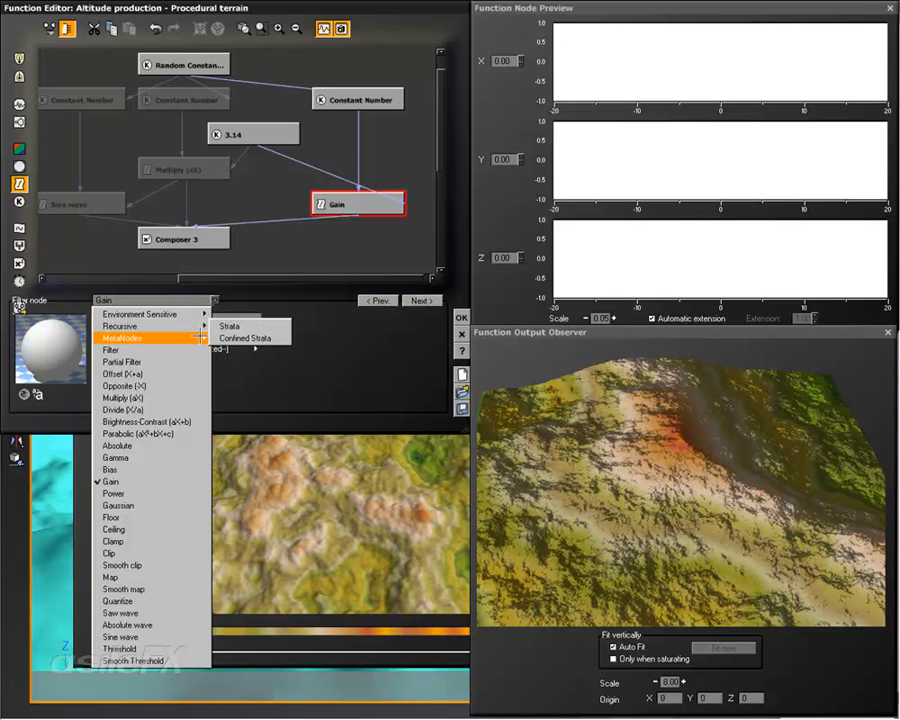
mouse_move(201, 339)
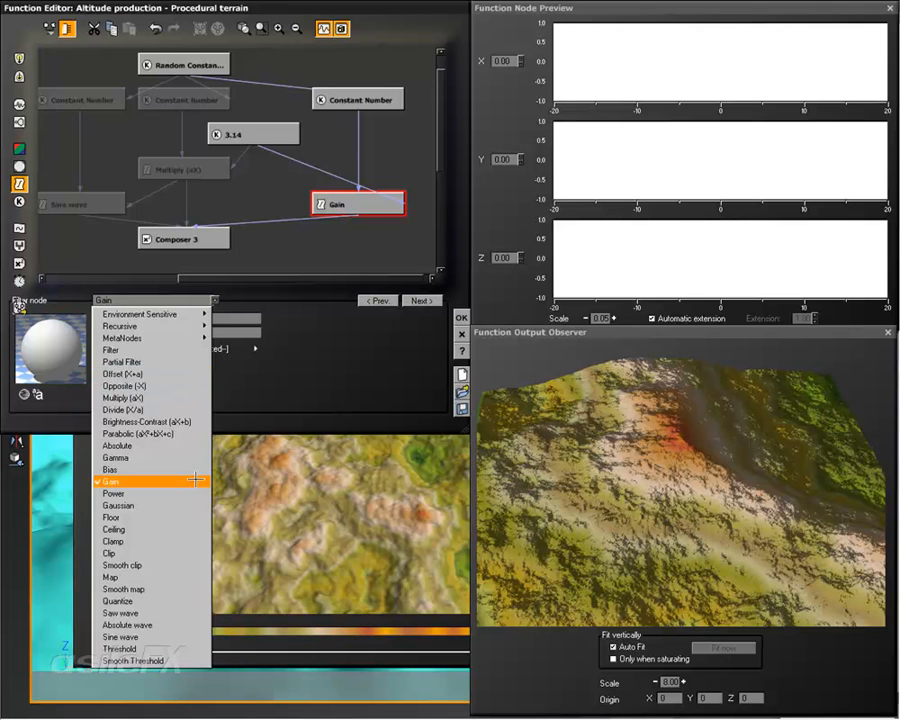
left_click(190, 625)
middle_click_drag(365, 196, 335, 210)
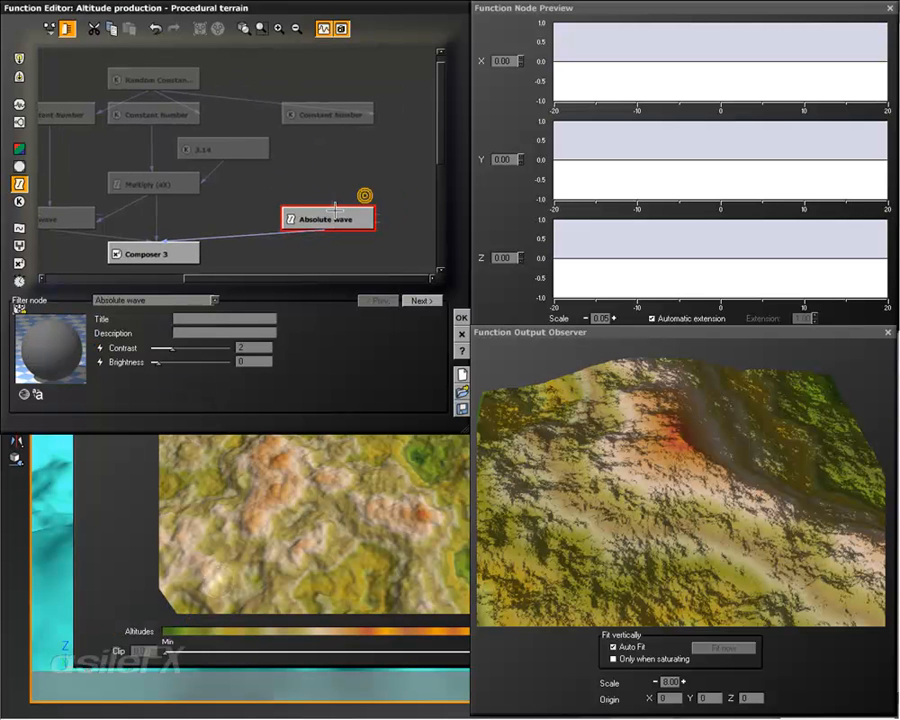
left_click_drag(334, 202, 225, 148)
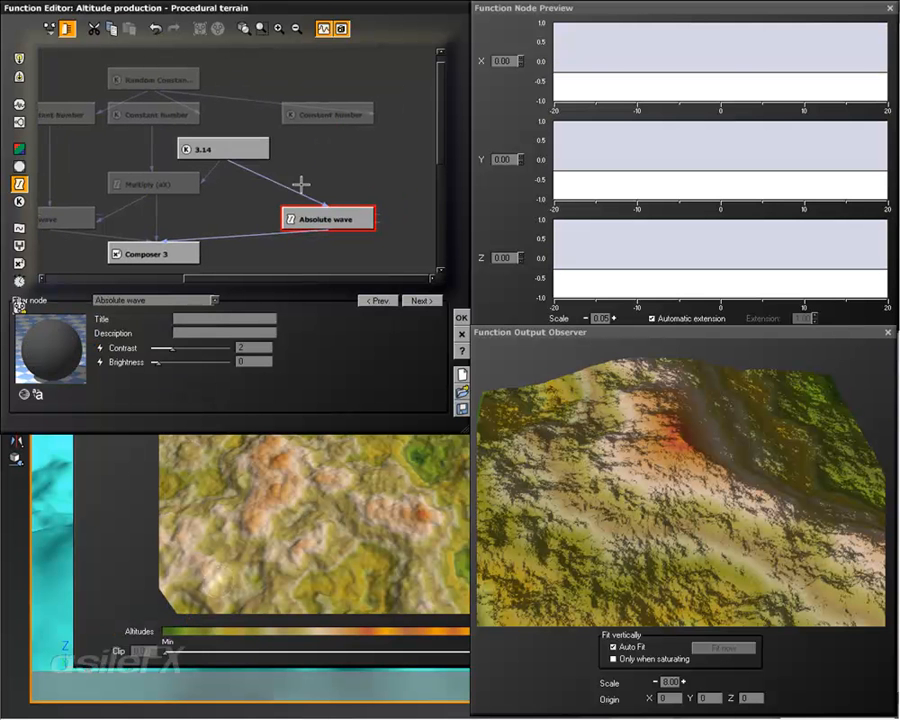
middle_click_drag(300, 184, 344, 186)
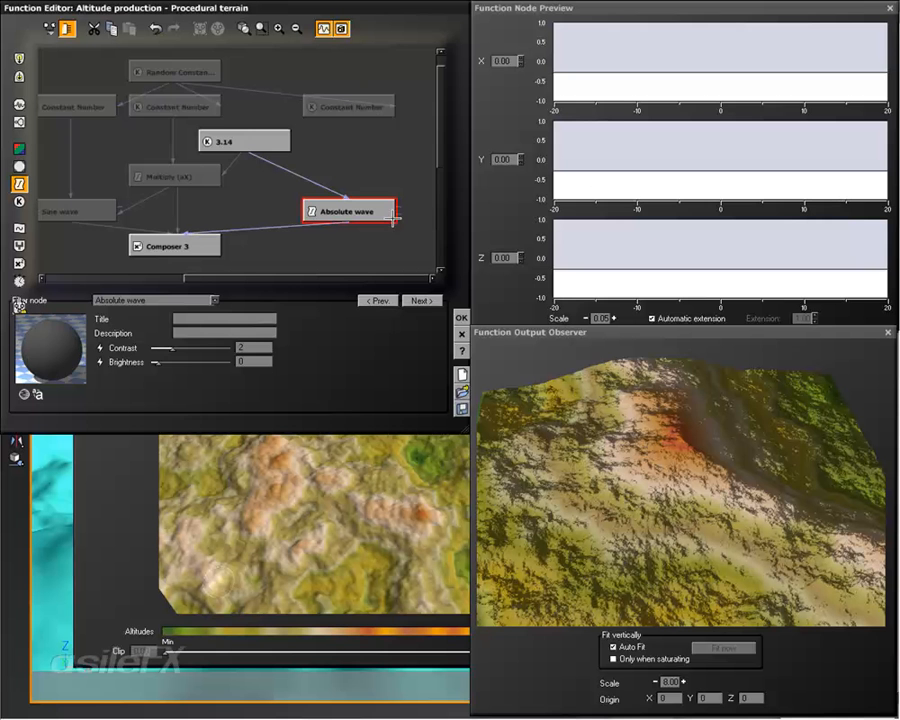
Step: Drive the Absolute wave's brightness from the Multiply output and feed its main input from the third Constant Number
left_click_drag(401, 213, 195, 180)
middle_click_drag(277, 197, 308, 209)
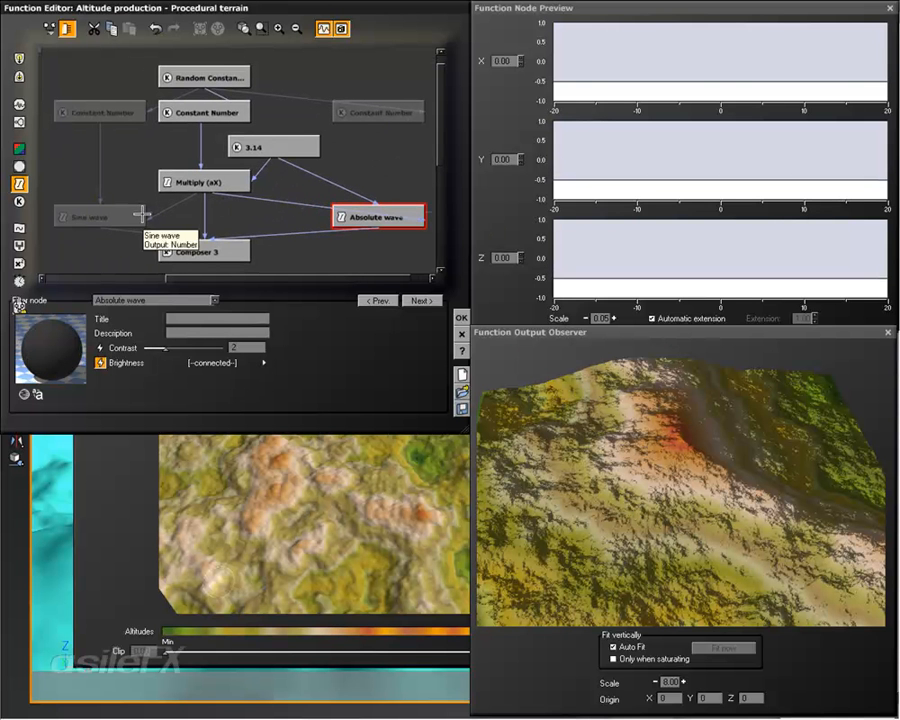
middle_click_drag(352, 186, 330, 201)
left_click_drag(229, 173, 334, 129)
middle_click_drag(345, 165, 376, 147)
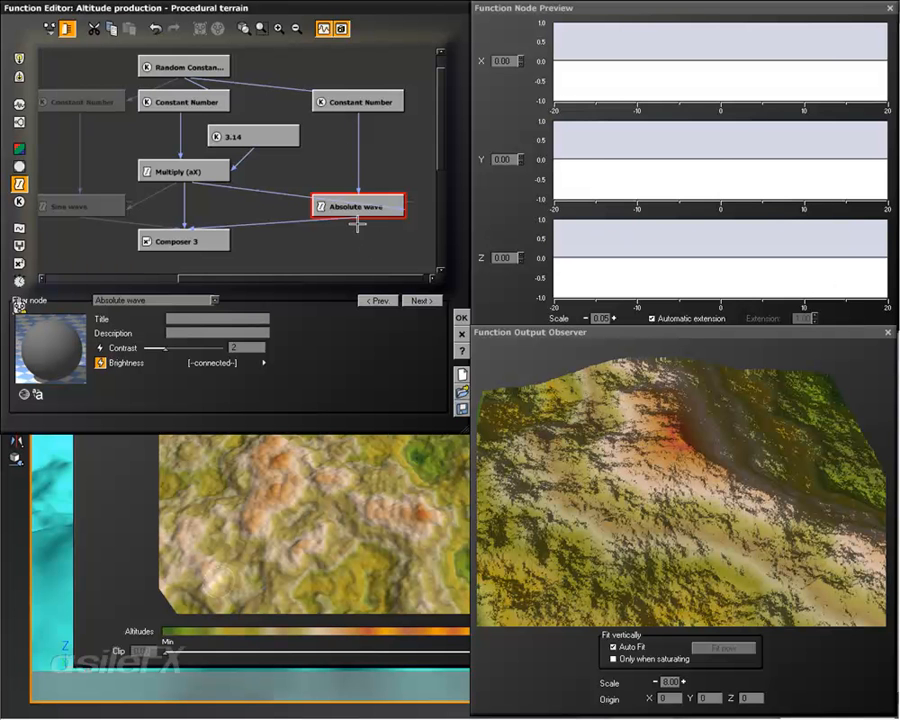
Step: Check the Absolute wave's output, then move its Multiply connection from brightness to contrast
left_click(204, 70)
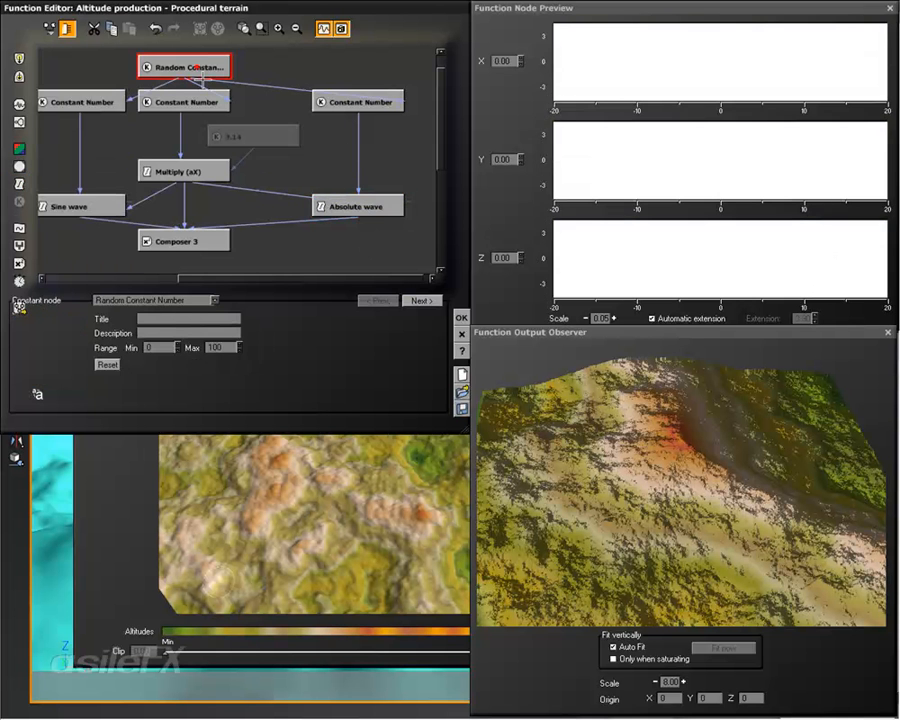
left_click(371, 206)
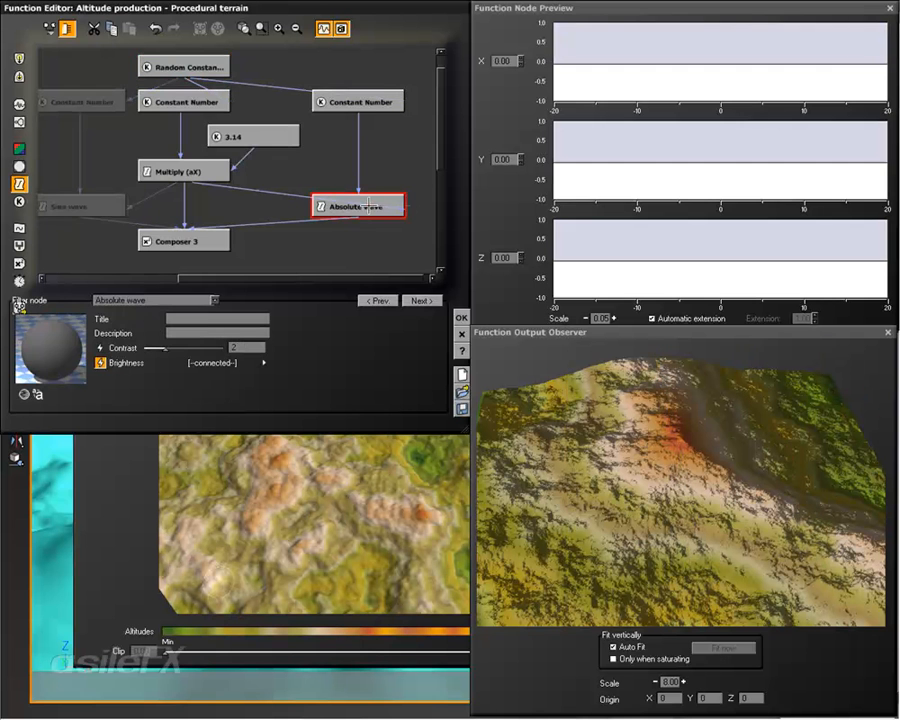
left_click(264, 190)
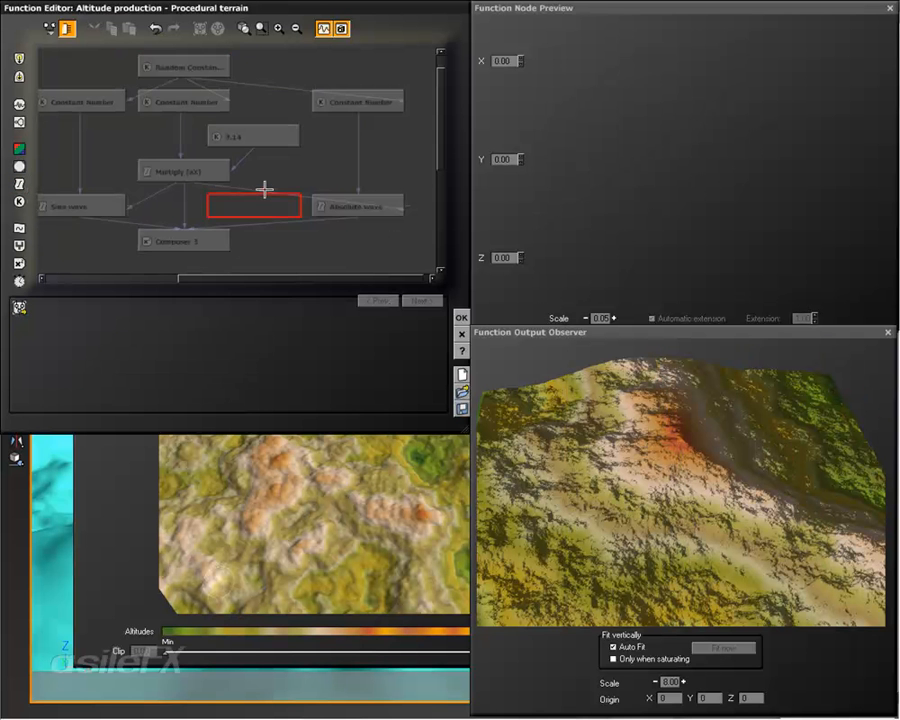
left_click(275, 193)
key("Delete")
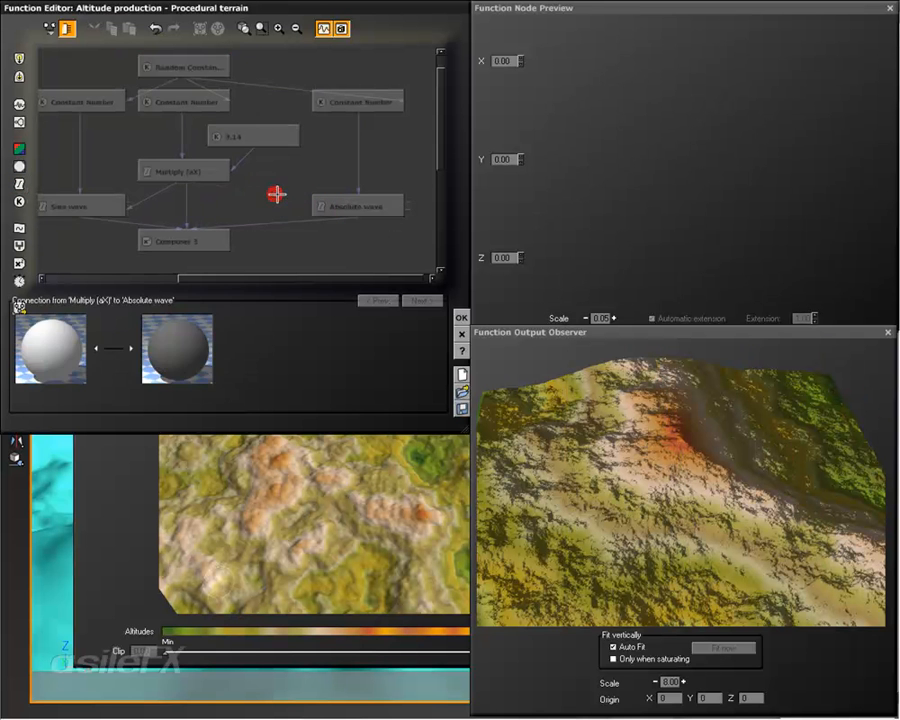
left_click_drag(410, 202, 207, 162)
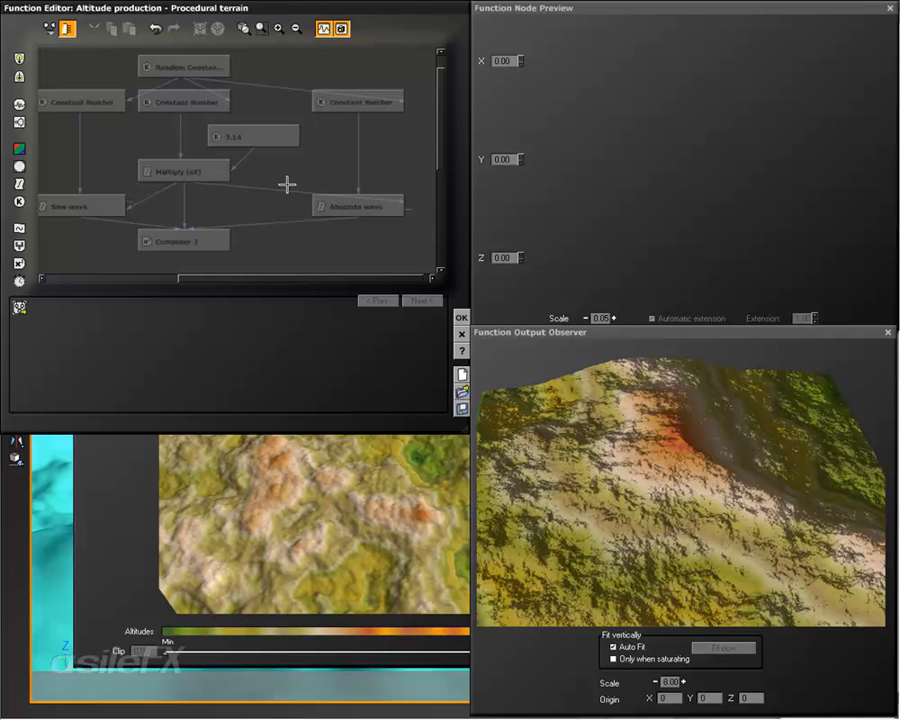
left_click(326, 198)
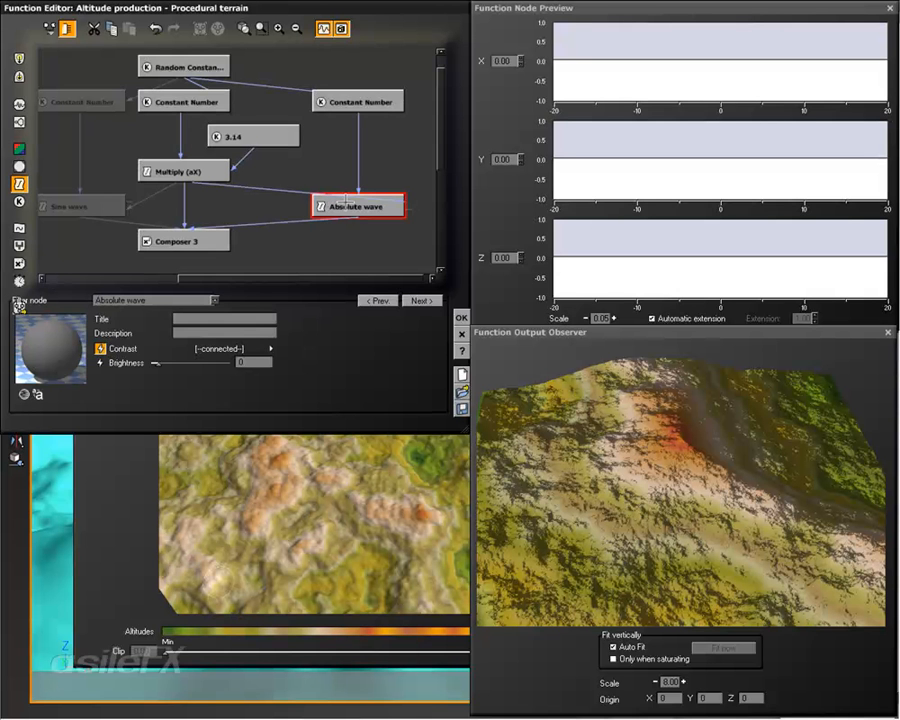
Step: Change the Absolute wave filter to Power and disconnect its exponent from the Multiply node
left_click(150, 300)
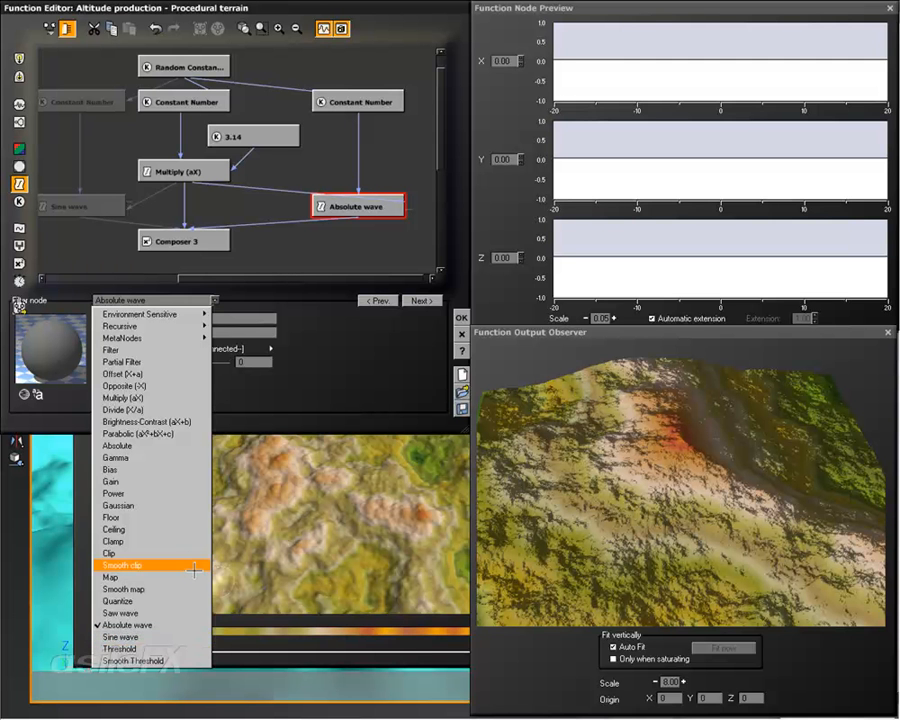
left_click(181, 488)
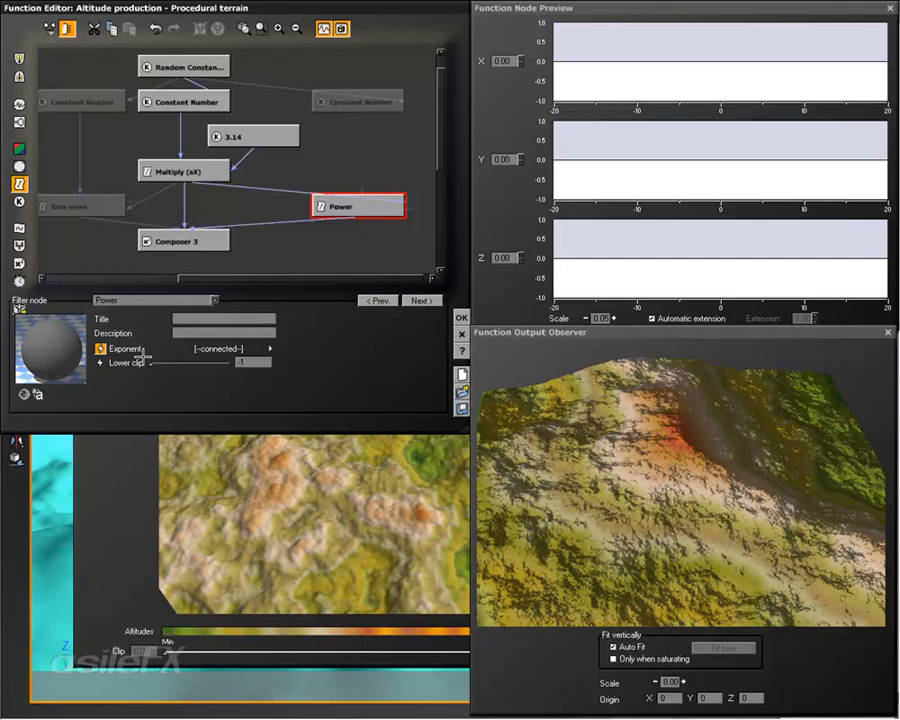
left_click(100, 349)
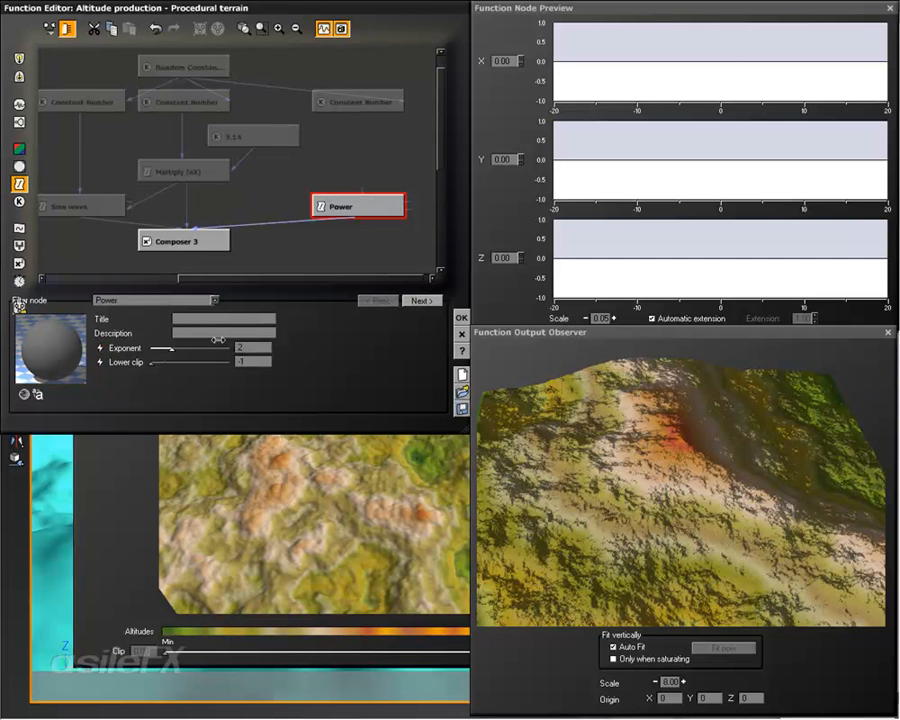
Step: Feed the Power filter's main input from the third Constant Number and reset the Random Constant Number to check Power's output
left_click_drag(358, 198, 360, 108)
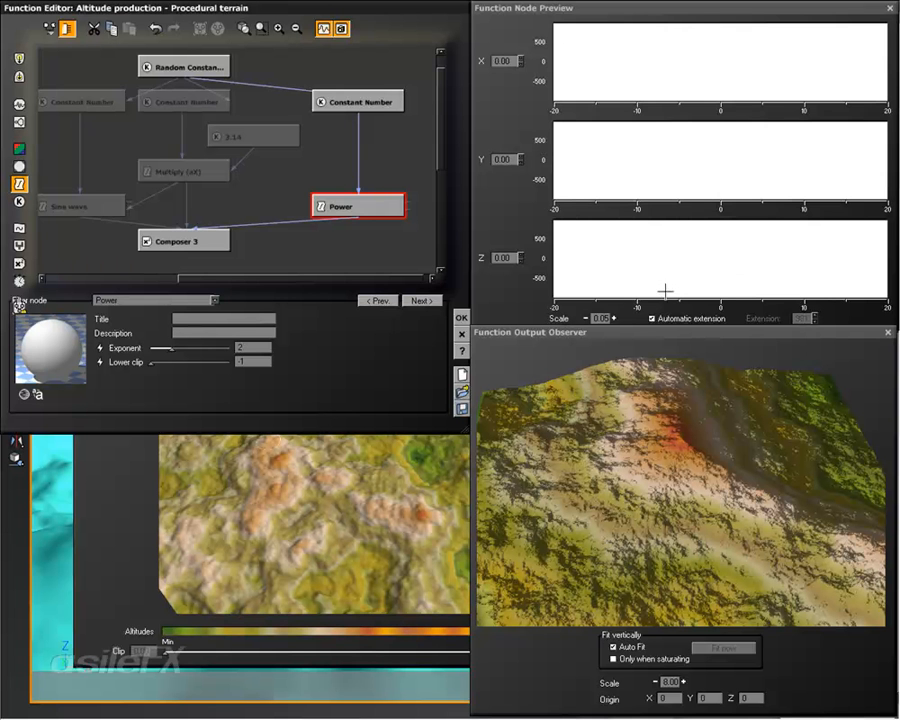
scroll(307, 202, "up", 1)
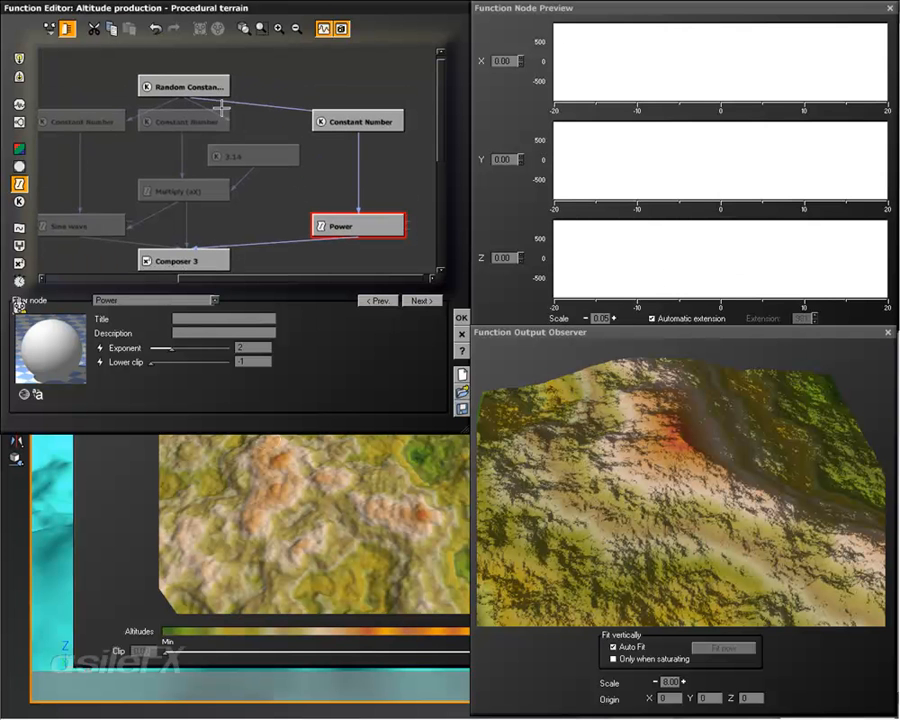
left_click(158, 84)
left_click(109, 367)
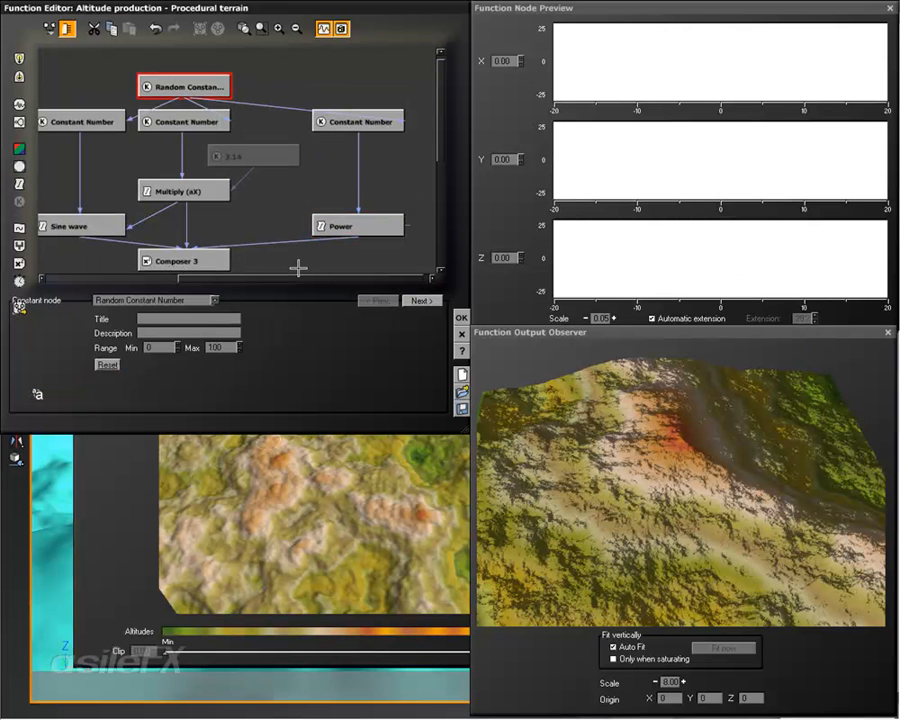
left_click(311, 240)
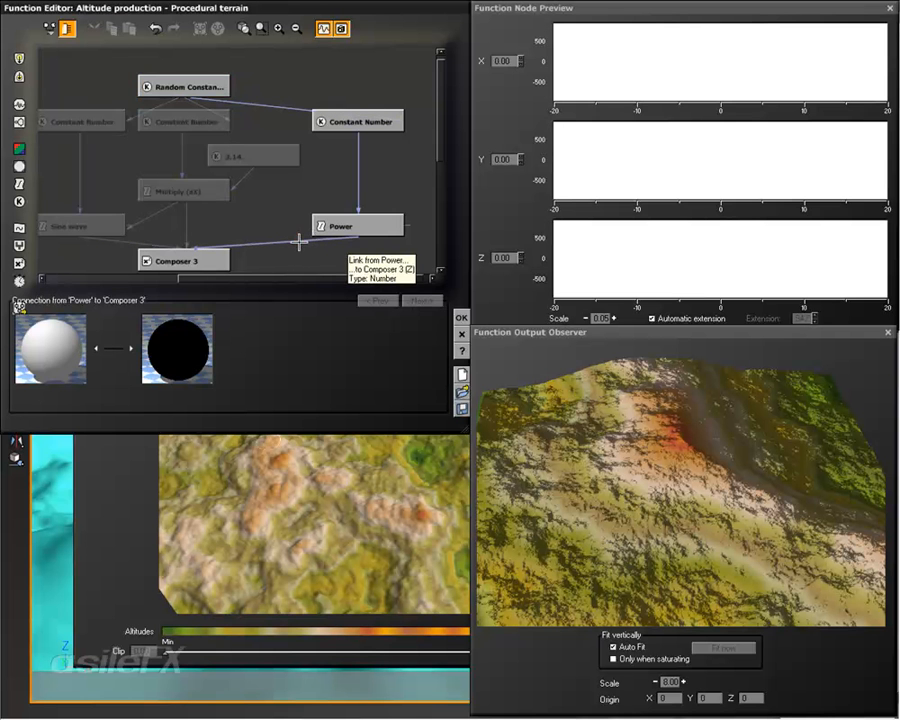
left_click(190, 86)
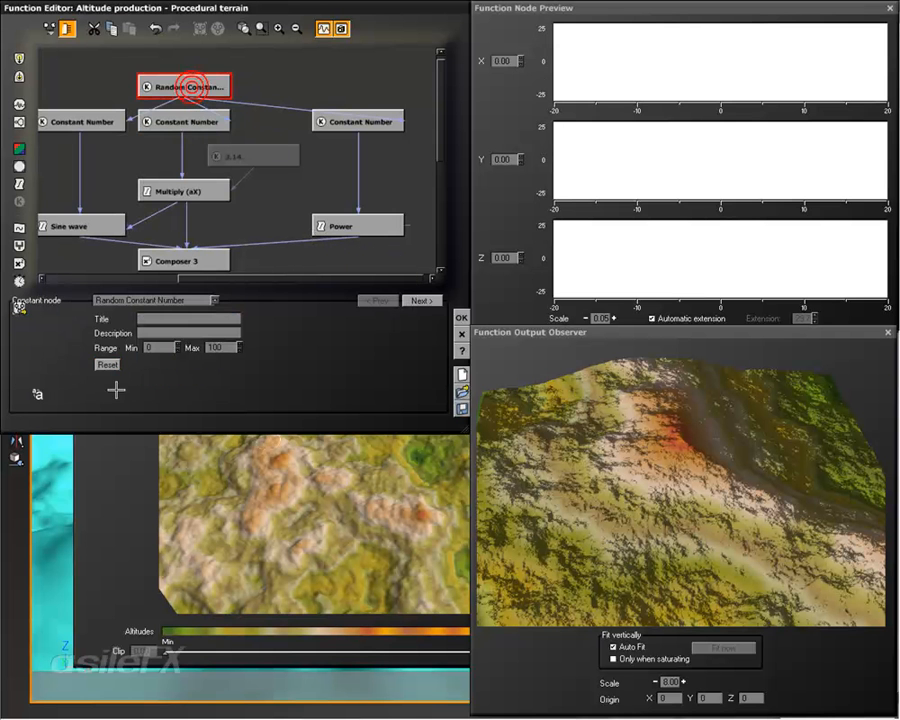
left_click(287, 243)
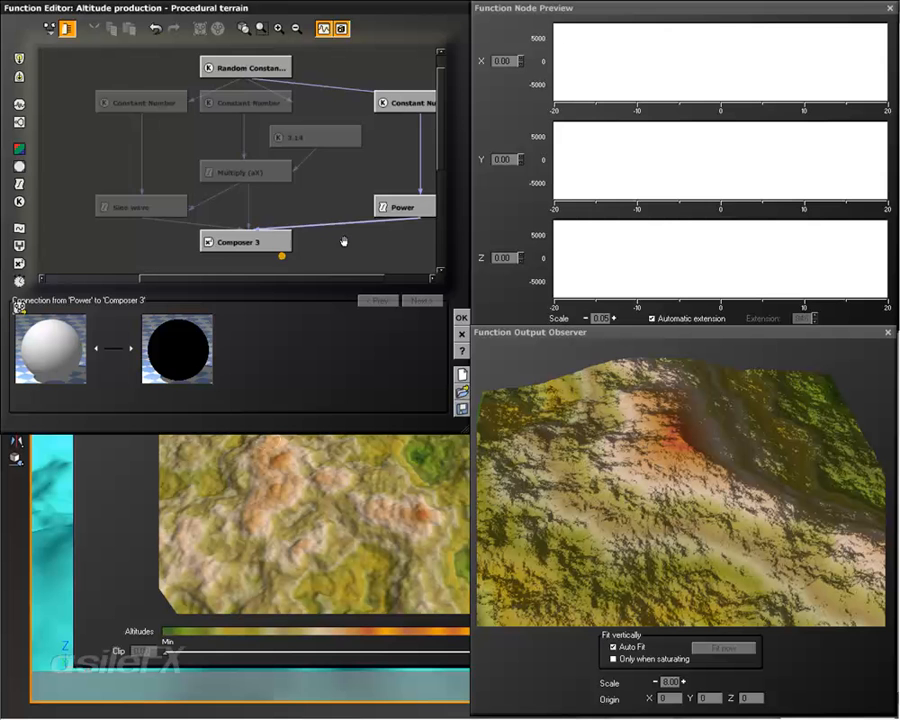
Step: Try an Opposite (-X) filter between the Power filter and Composer 3, and delete it
left_click_drag(399, 207, 399, 168)
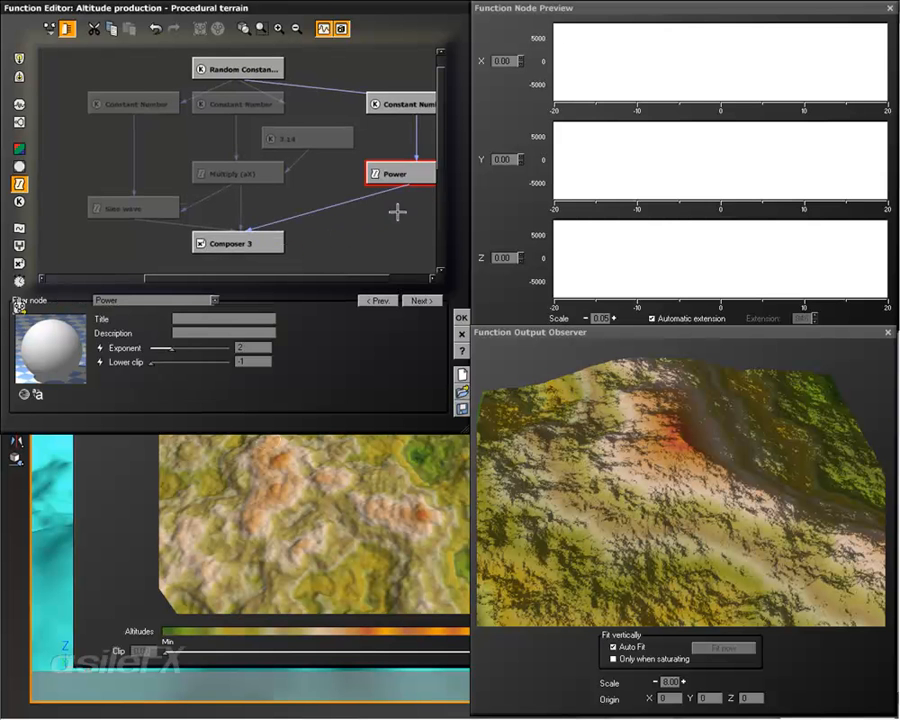
right_click_drag(391, 220, 287, 222)
left_click(282, 202)
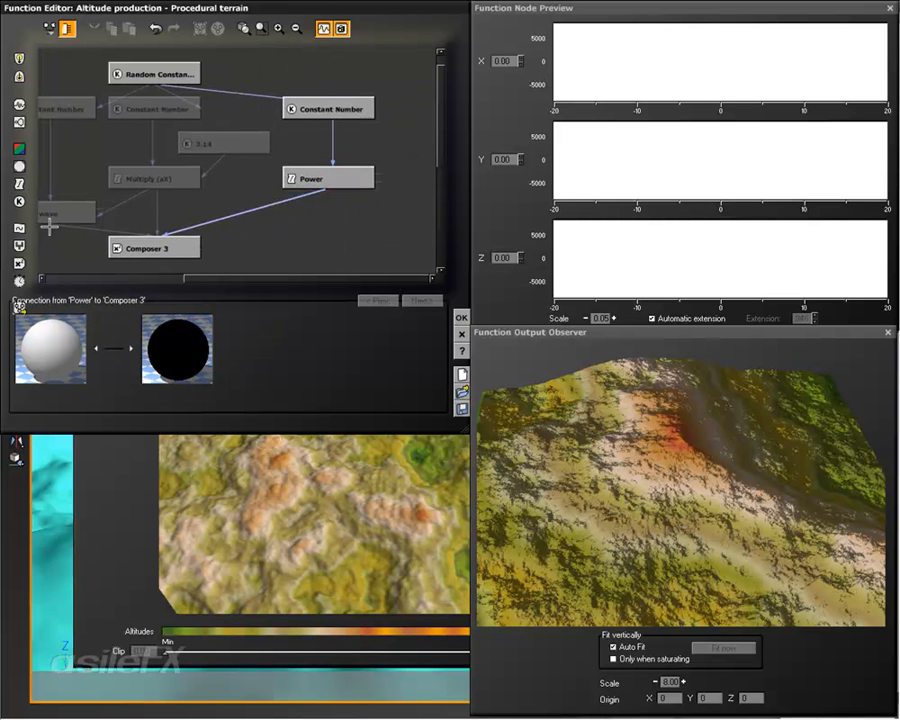
left_click(19, 184)
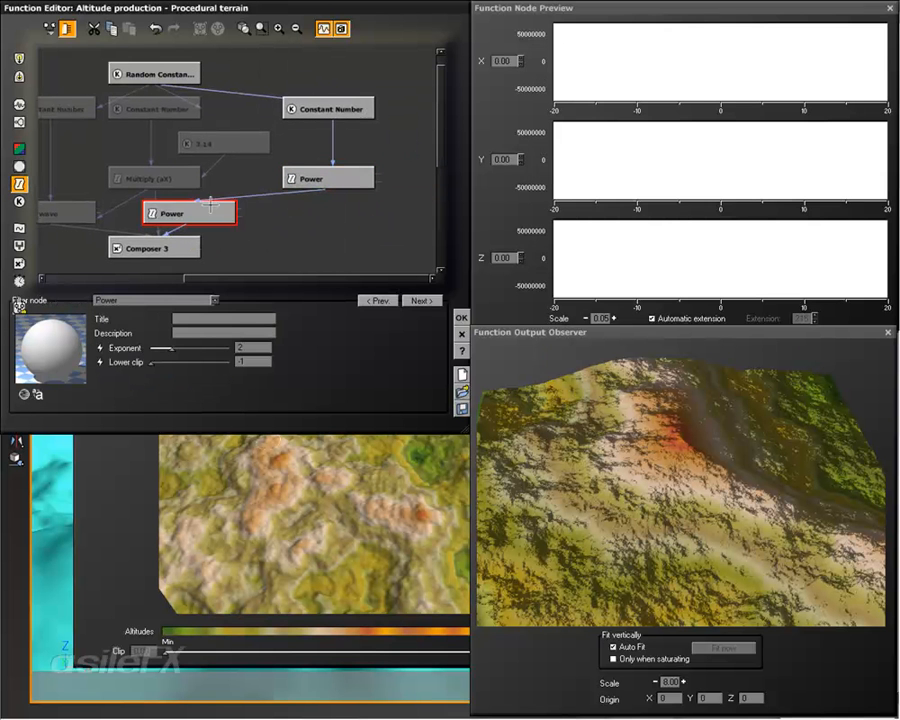
left_click_drag(200, 208, 310, 213)
left_click(150, 300)
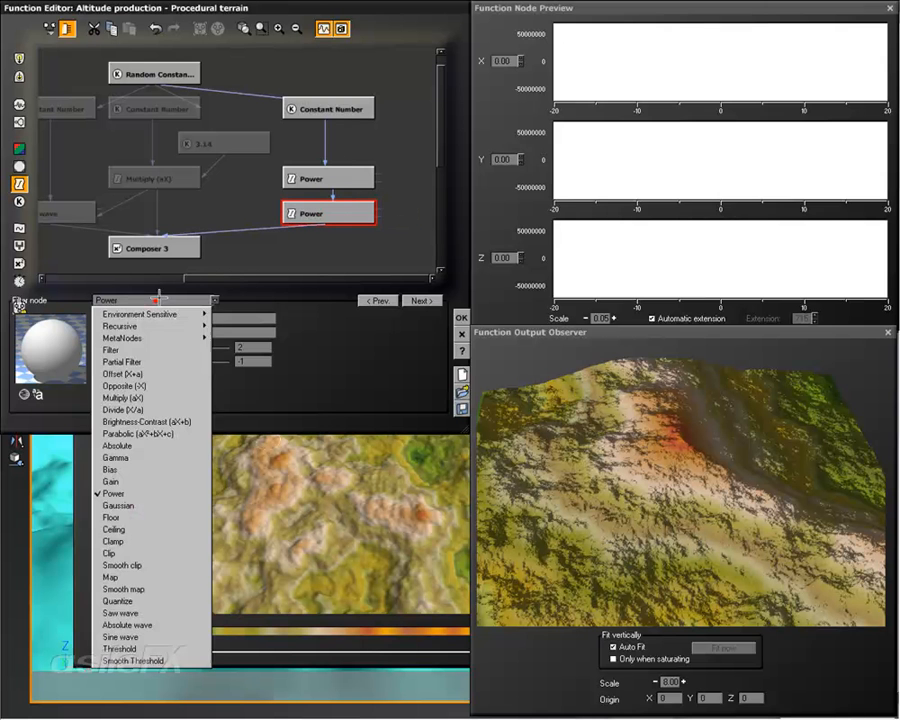
left_click(180, 383)
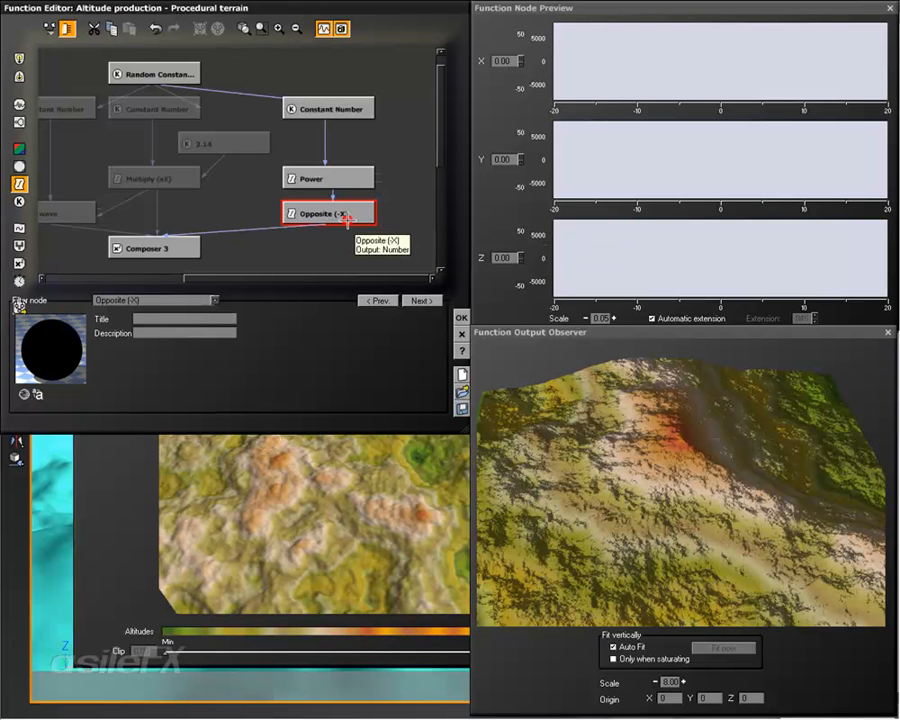
key("Delete")
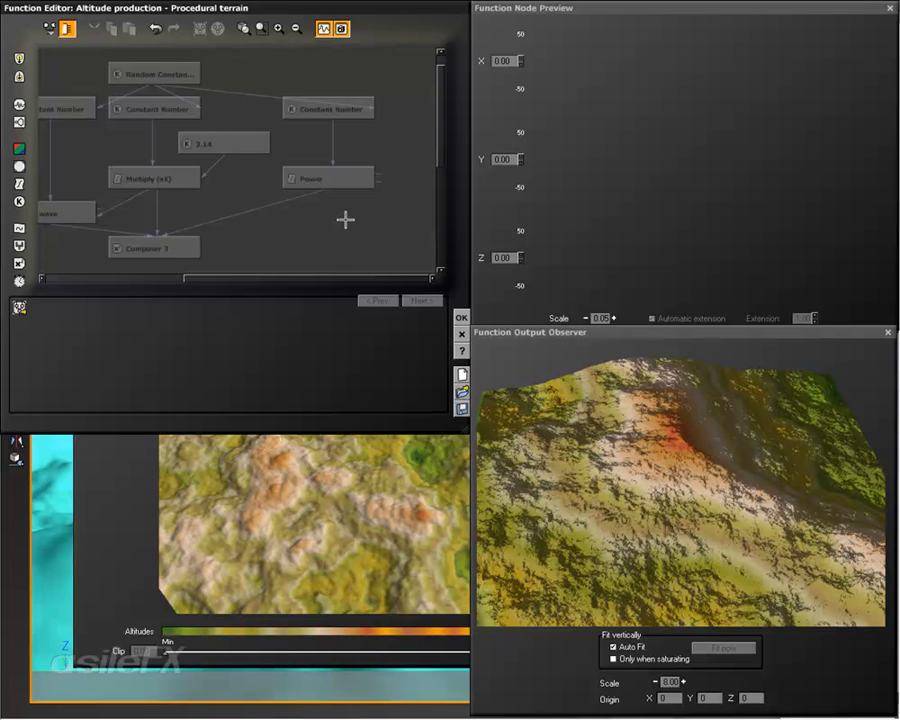
Step: Delete the three Constant Number nodes so the Random Constant Number feeds Sine wave, Multiply and Power directly
left_click(296, 29)
left_click(296, 29)
left_click(296, 29)
middle_click_drag(194, 170, 256, 169)
left_click(279, 30)
middle_click_drag(325, 146, 292, 144)
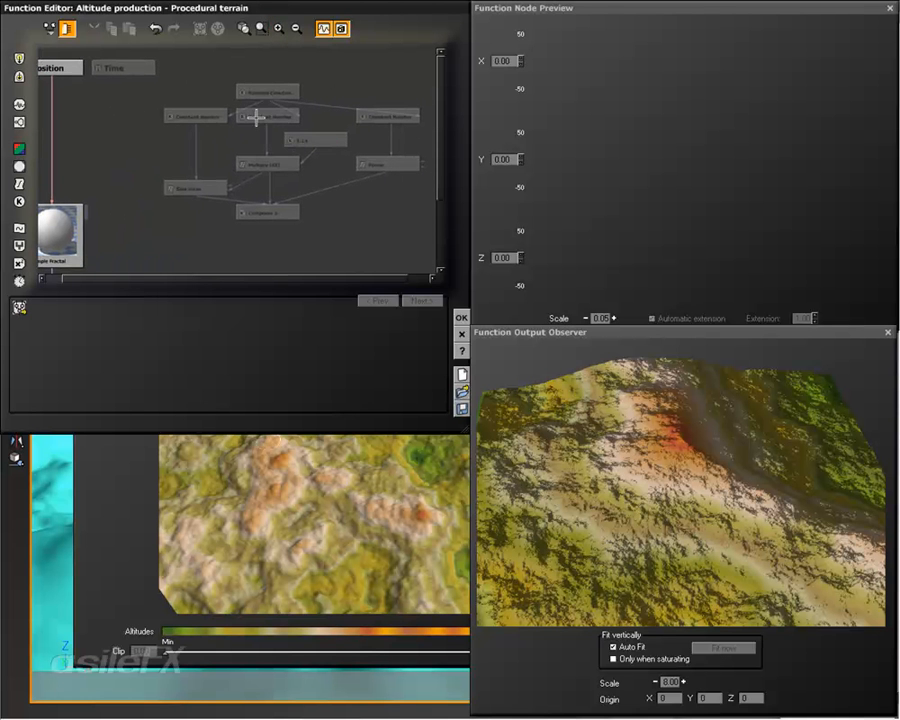
left_click(286, 207)
middle_click_drag(304, 160, 308, 188)
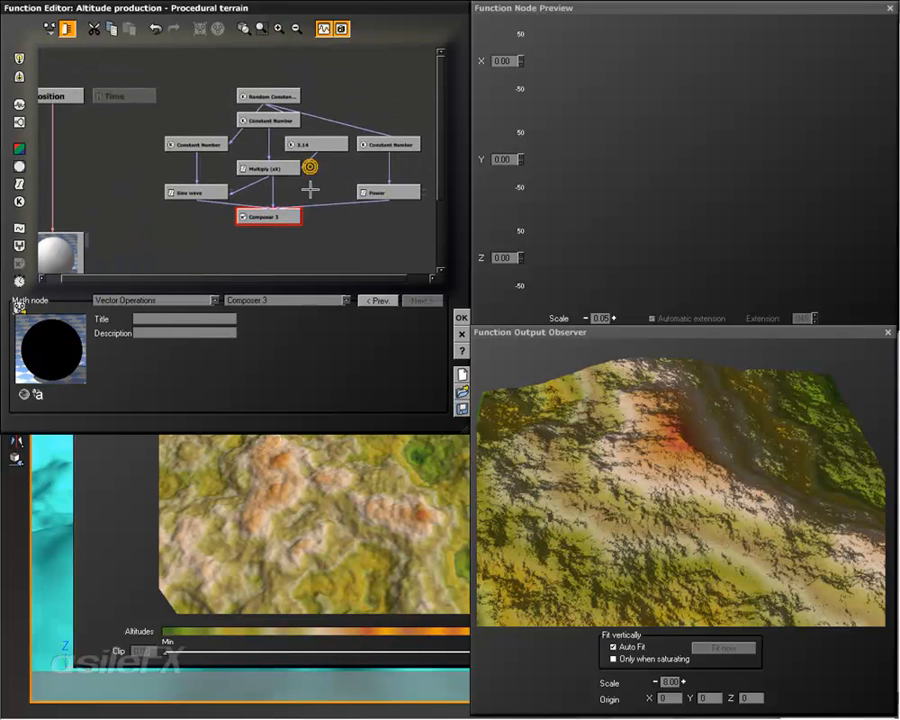
left_click(280, 120)
left_click(212, 146)
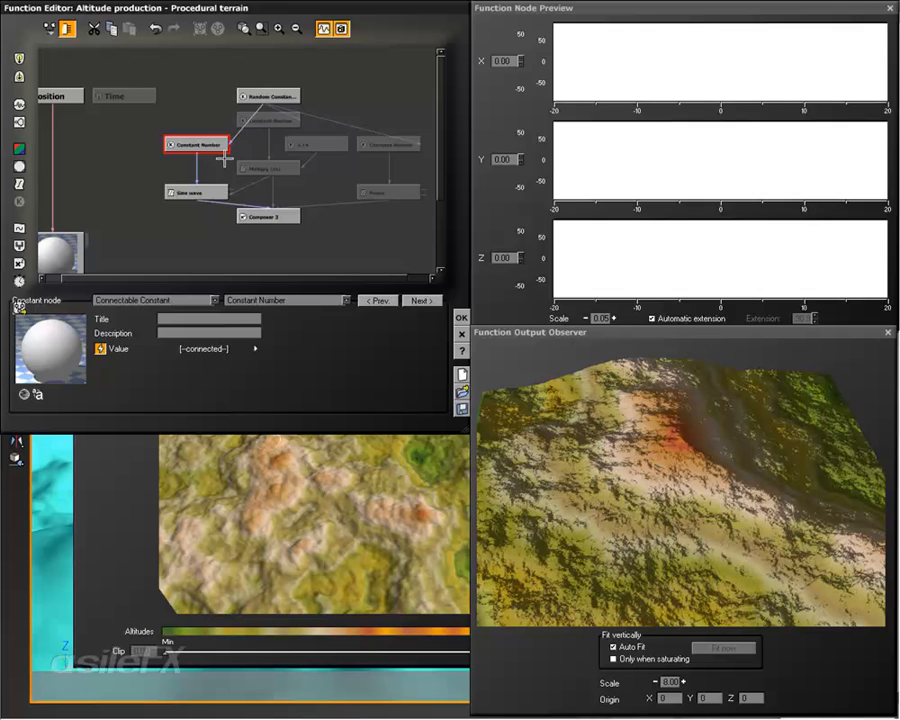
key("Delete")
left_click(271, 121)
key("Delete")
left_click(379, 143)
key("Delete")
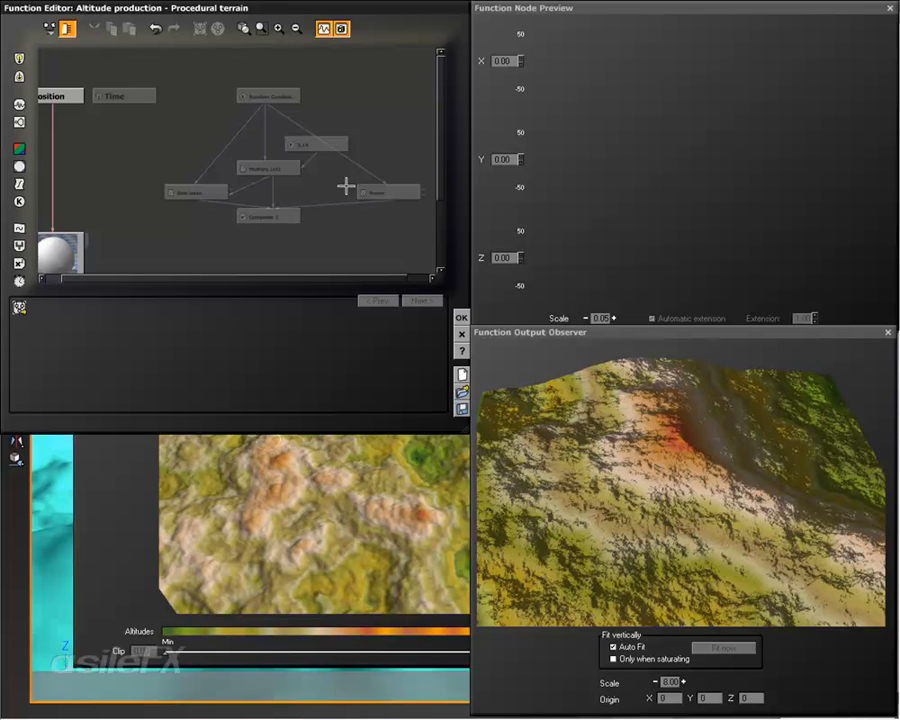
Step: Move the 3.14, Multiply, Sine wave, Power and Composer 3 nodes up, closer beneath the Random Constant Number
left_click_drag(420, 212, 205, 152)
left_click_drag(257, 208, 257, 179)
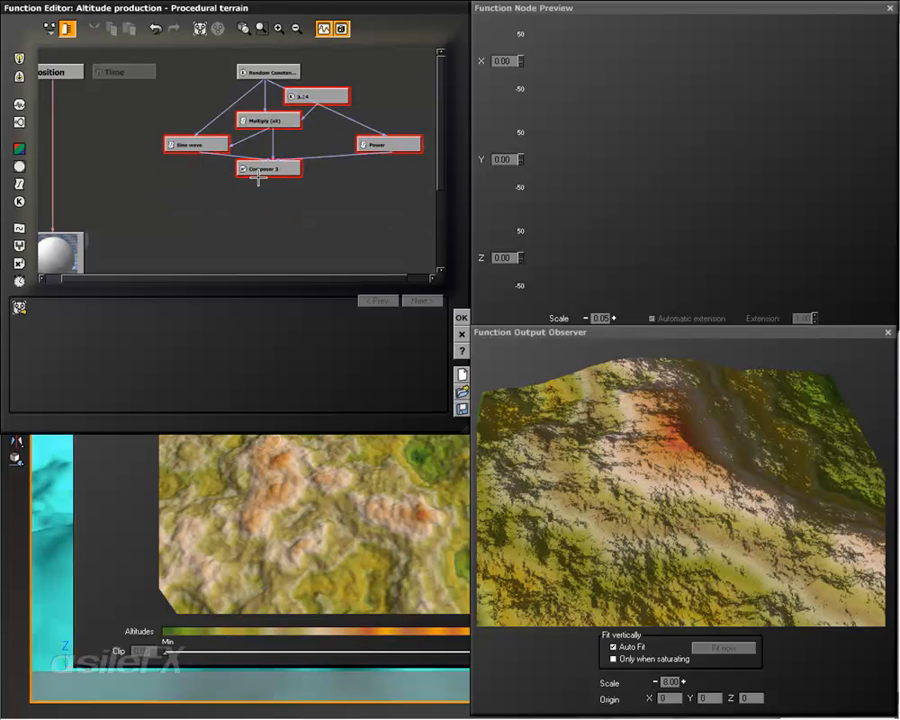
left_click(268, 231)
middle_click_drag(268, 217, 302, 221)
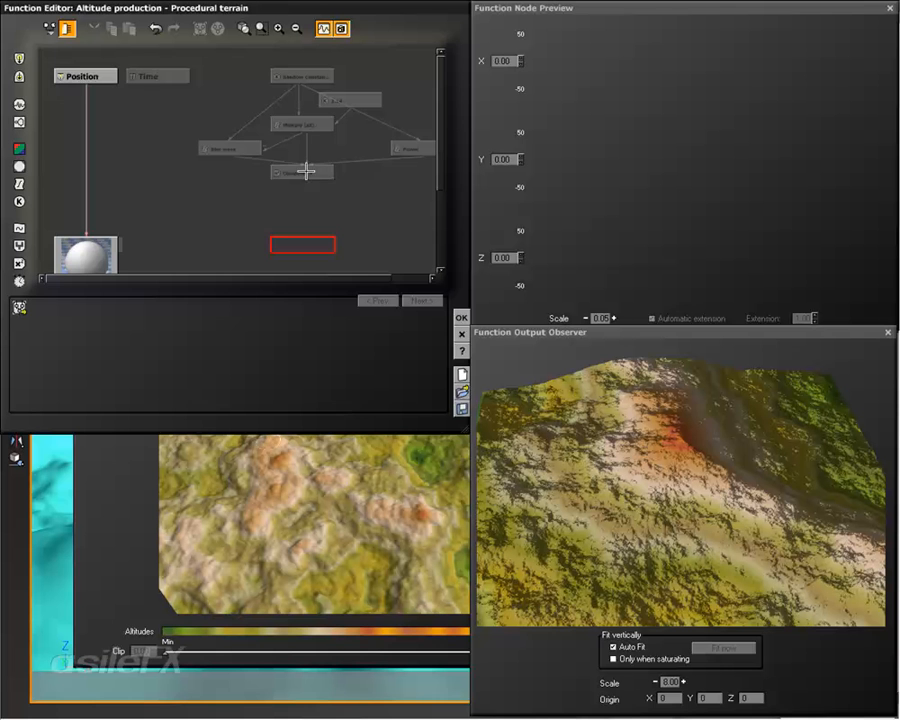
middle_click_drag(382, 180, 382, 177)
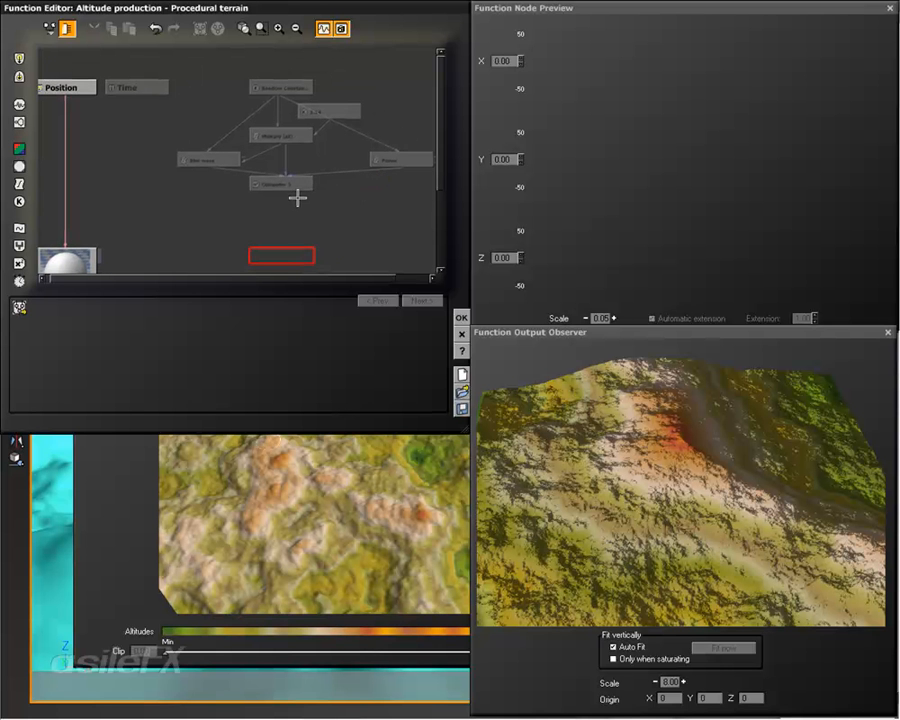
Step: Connect Composer 3's output to the Origin input of the Simple Fractal
left_click_drag(409, 211, 205, 94)
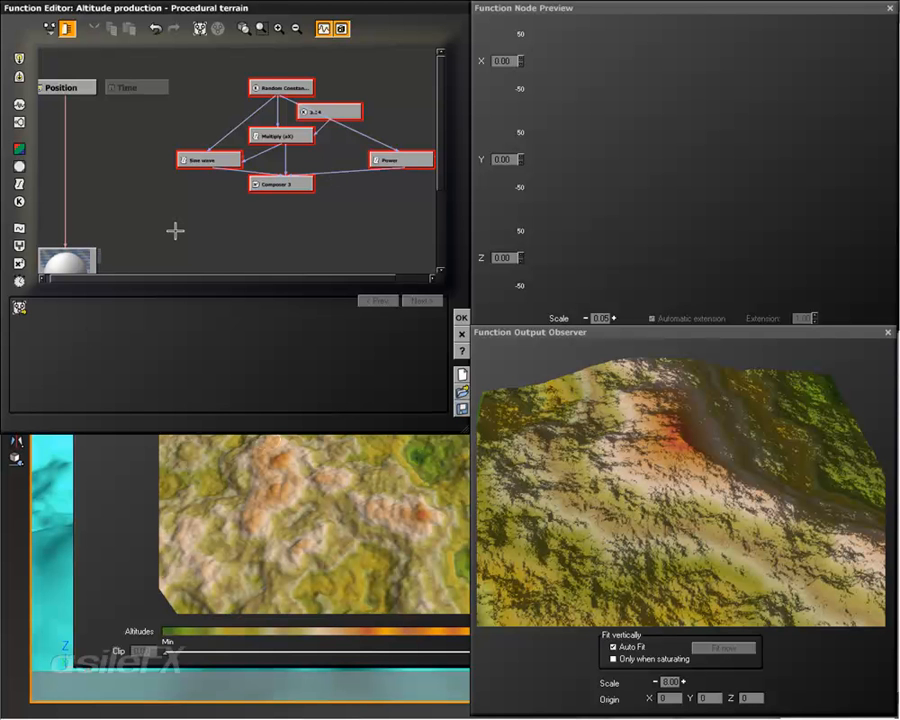
right_click_drag(174, 231, 176, 224)
left_click_drag(176, 231, 172, 265)
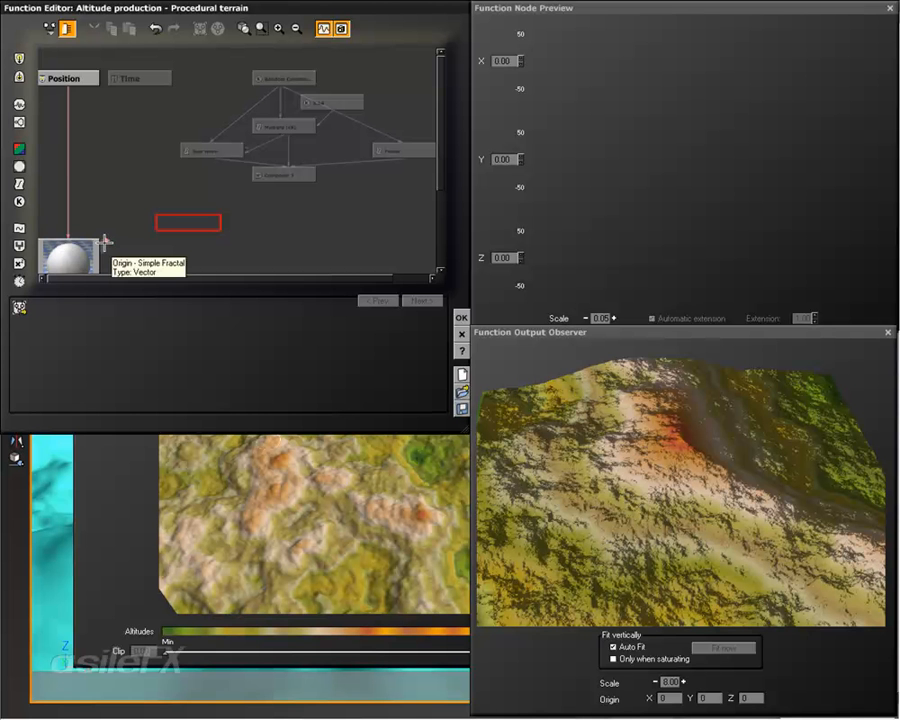
left_click_drag(104, 241, 296, 178)
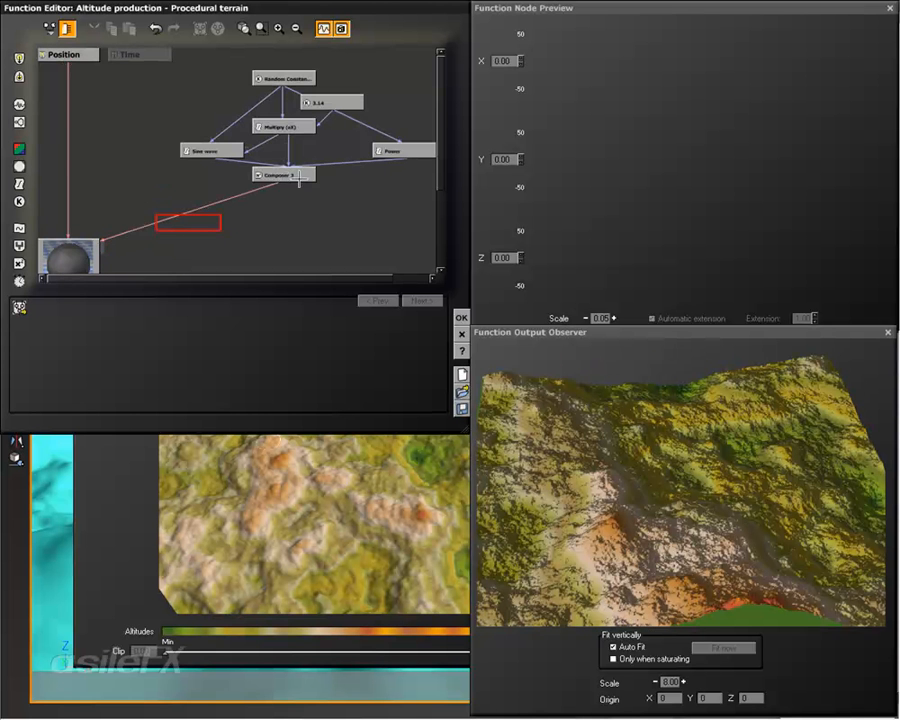
Step: Group the nodes from the Random Constant Number to Composer 3 into a MetaNode and open its graph without the output observer
left_click_drag(399, 212, 216, 104)
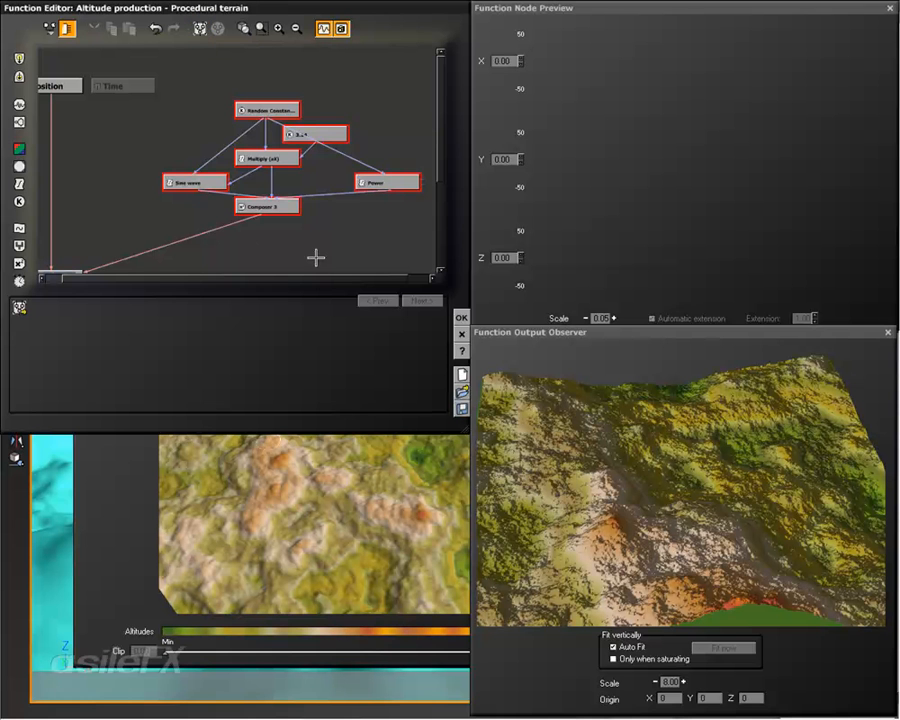
left_click(201, 27)
left_click(276, 196)
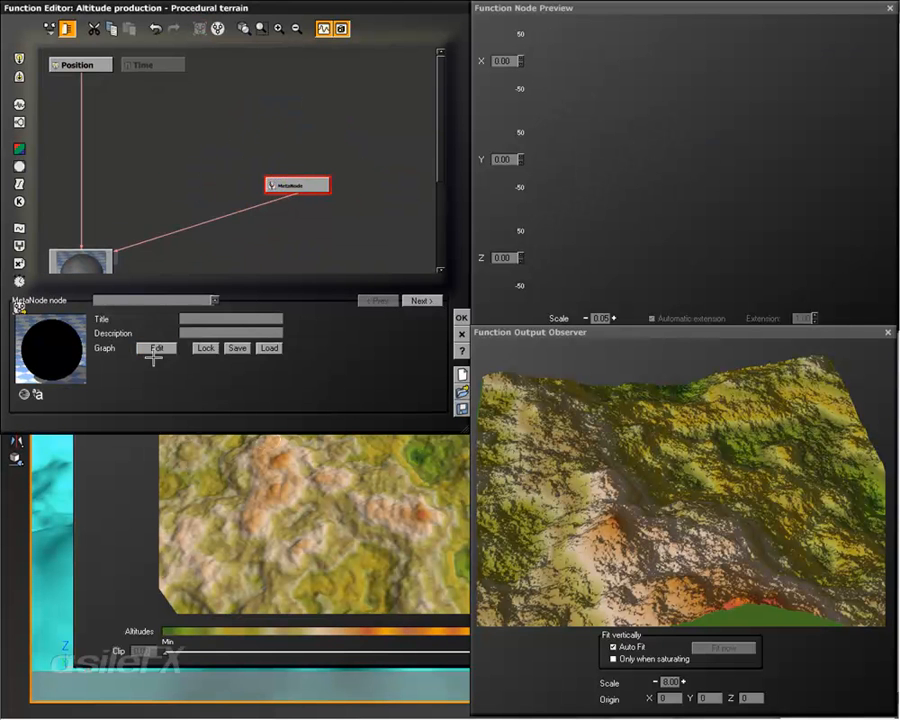
left_click(154, 352)
left_click(550, 208)
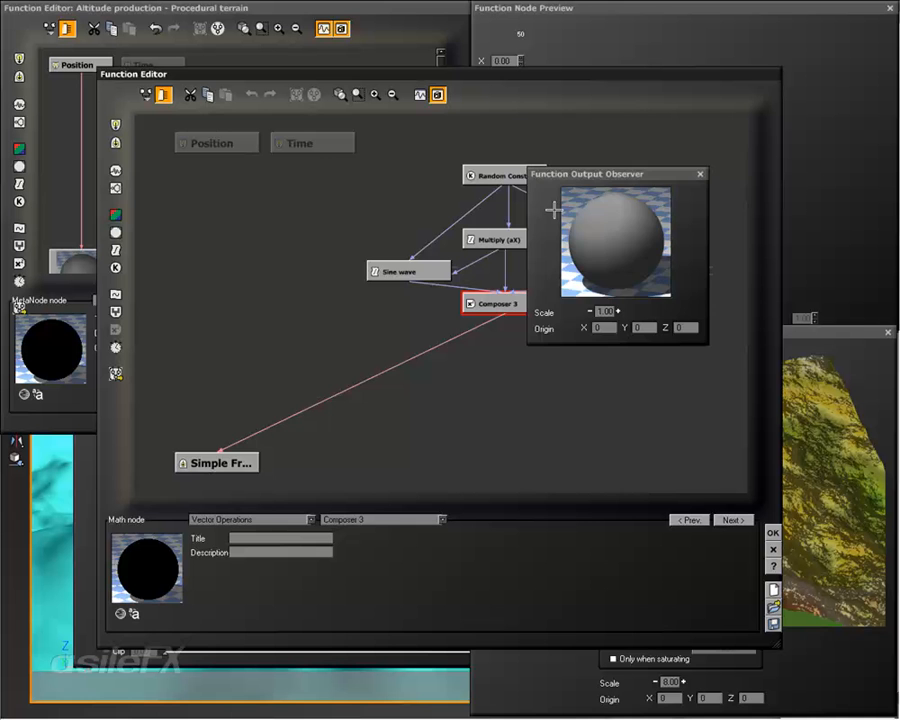
left_click(700, 174)
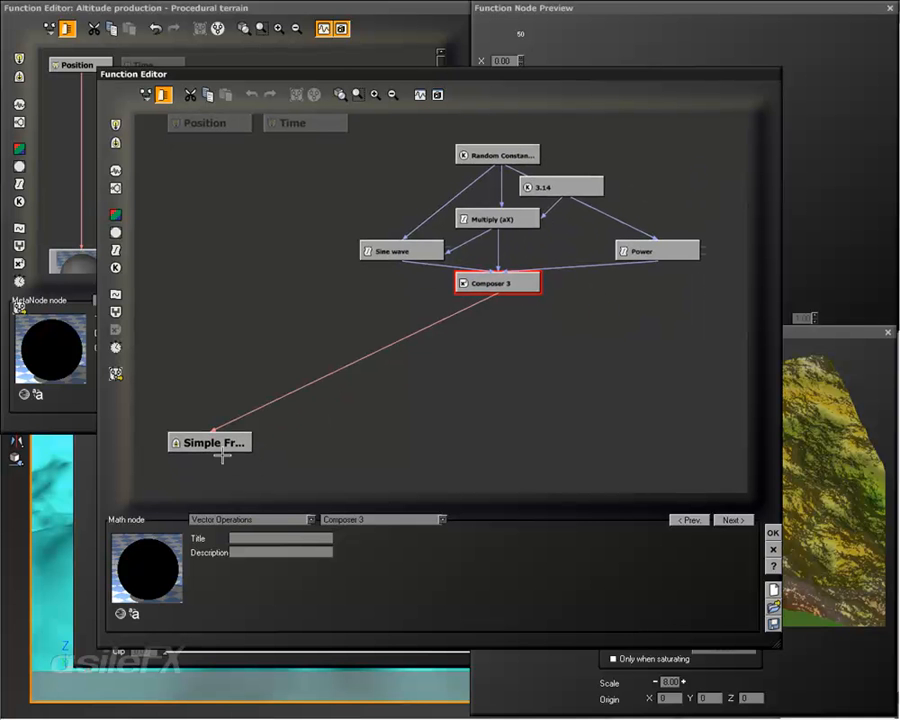
Step: Place the MetaNode's Simple Fractal output node directly below Composer 3 and title it Vector
left_click_drag(212, 446, 494, 430)
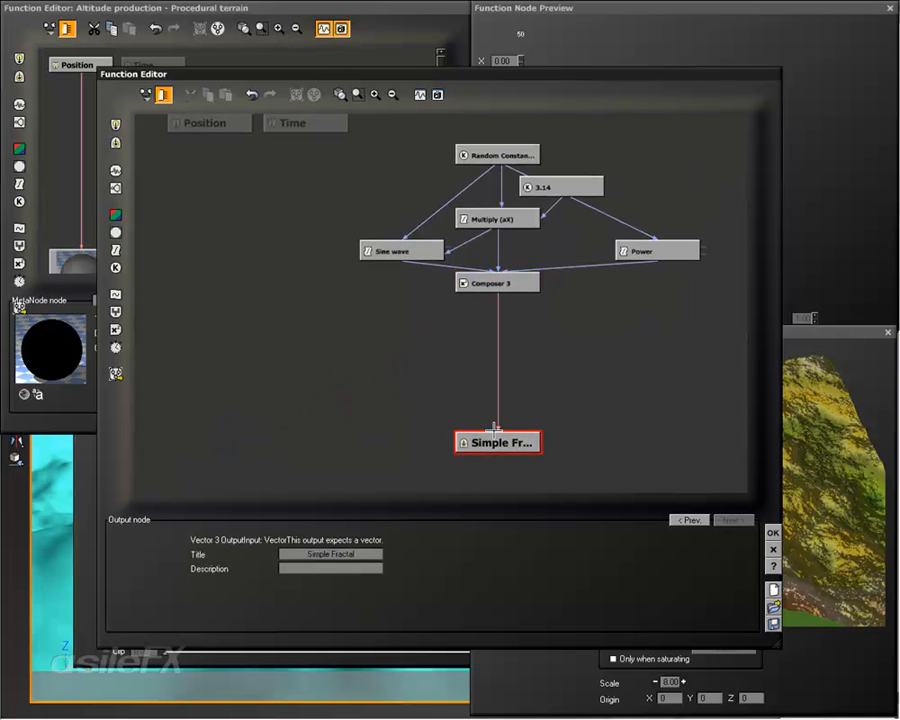
double_click(366, 552)
type("Vec")
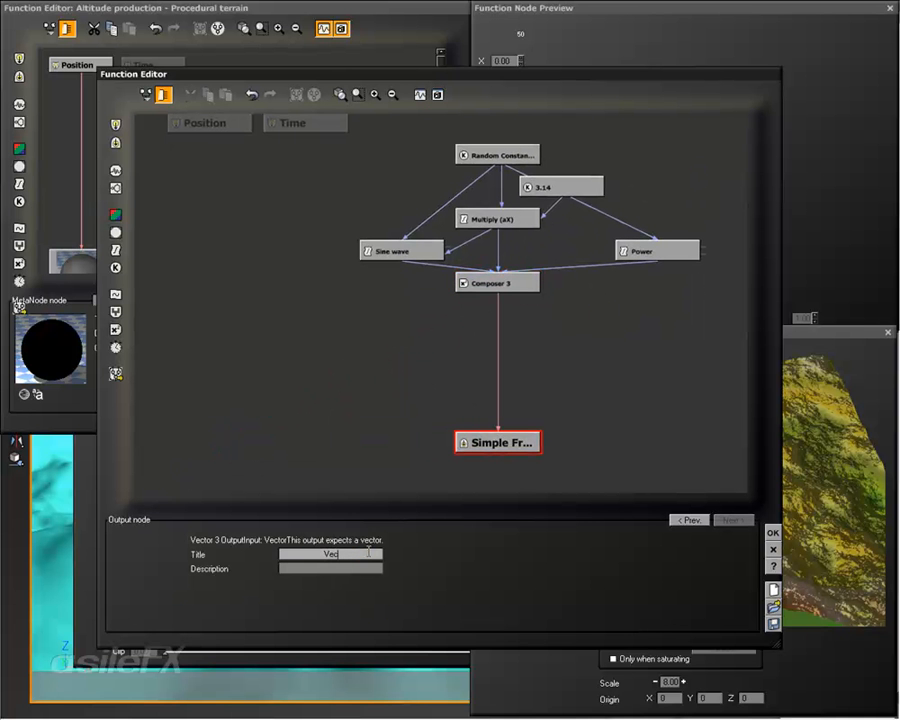
type("tor")
key("Return")
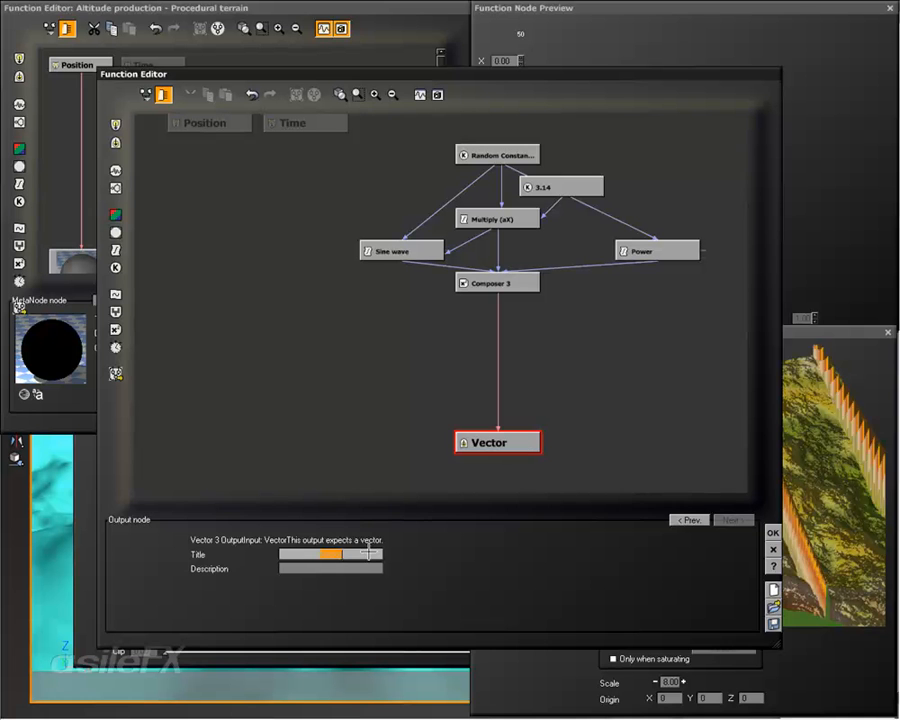
Step: Examine the output node types that can be added to the MetaNode's graph
left_click(566, 313)
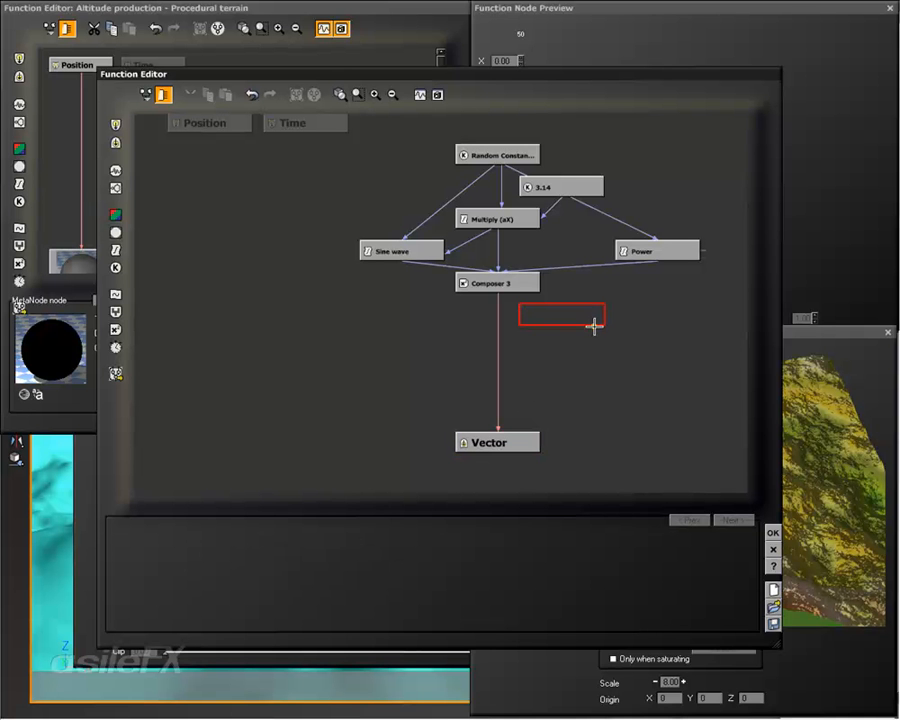
right_click(637, 322)
mouse_move(660, 346)
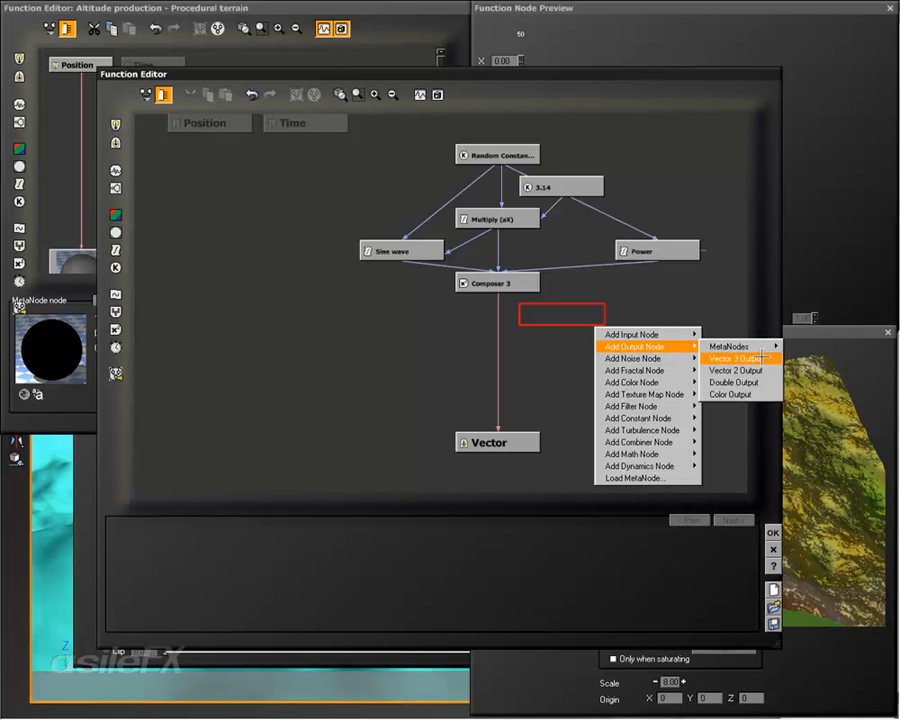
mouse_move(763, 342)
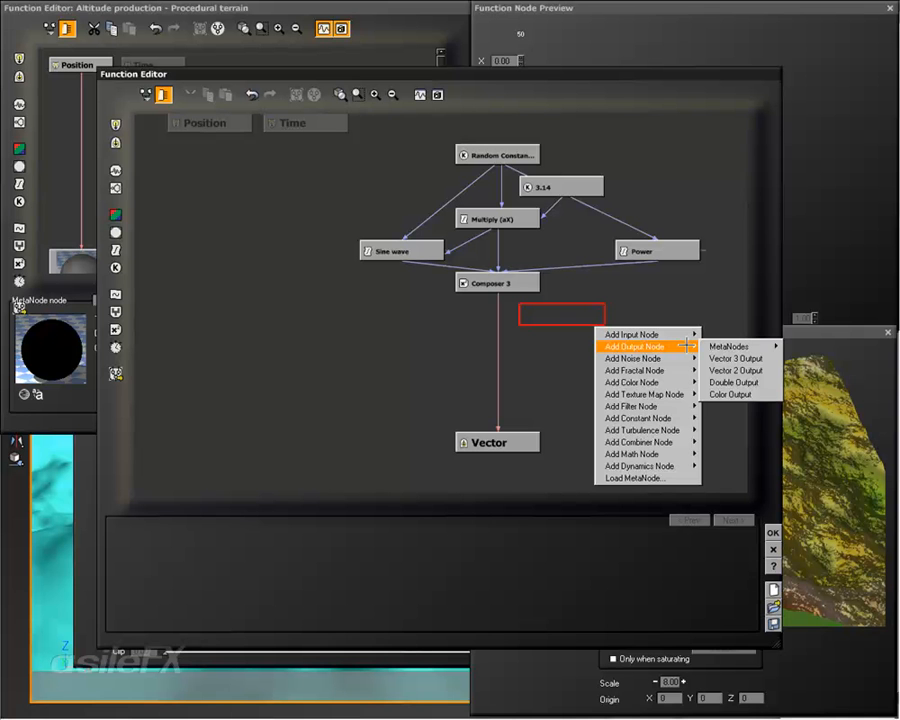
mouse_move(723, 346)
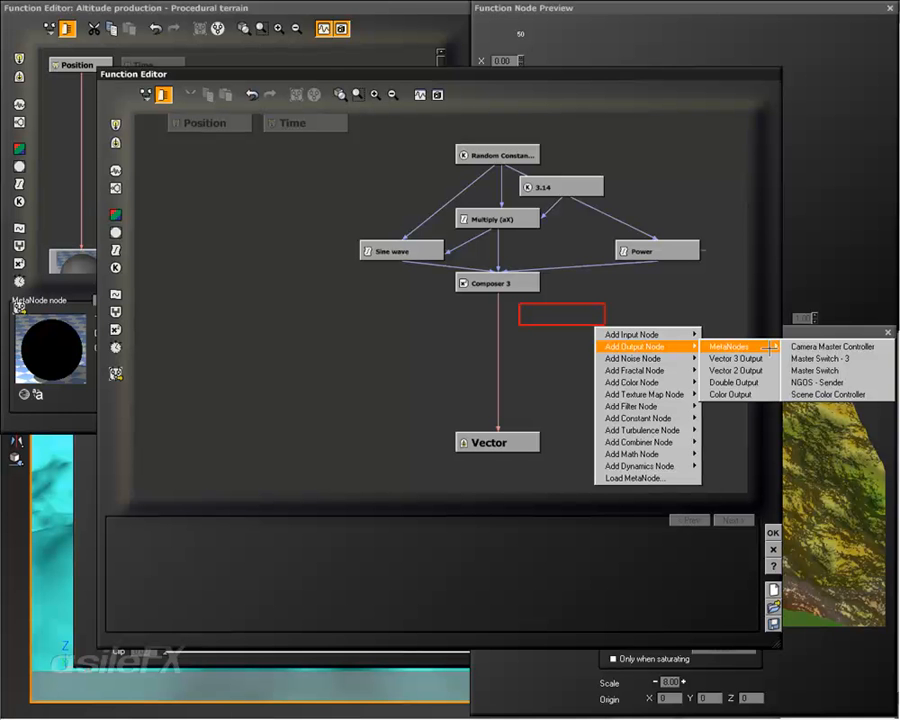
left_click(558, 324)
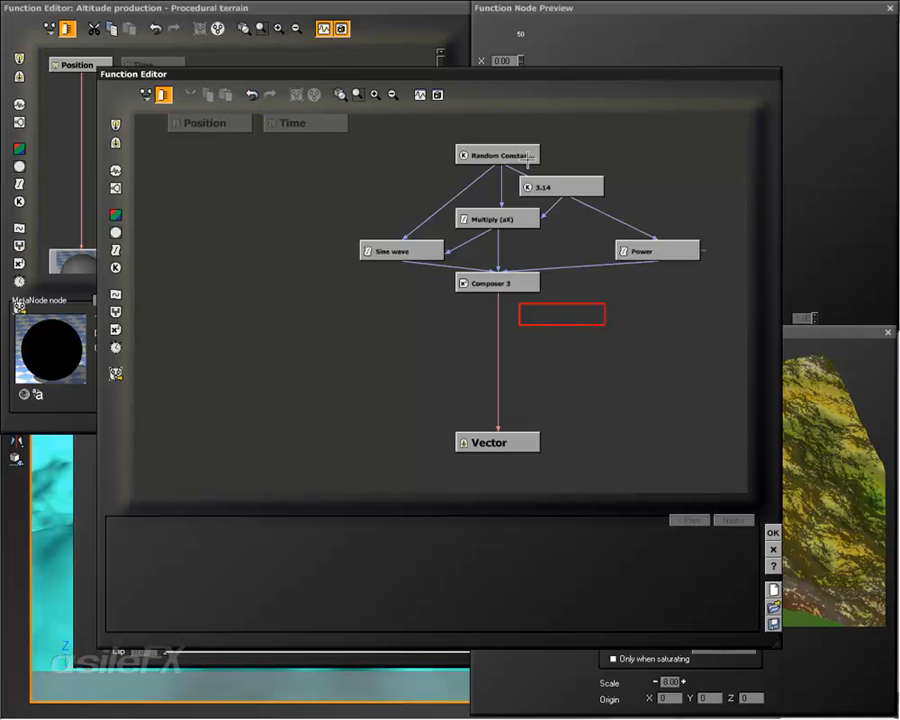
Step: Publish the Random Constant Number's Reset parameter as Create Random in a group named Vector, and accept the MetaNode's graph
left_click(528, 158)
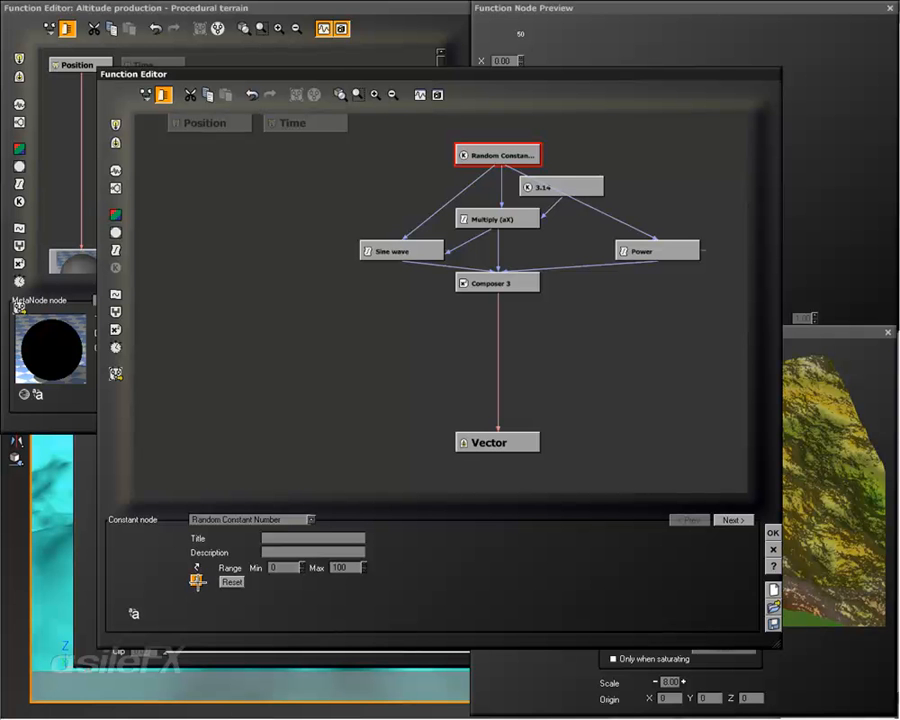
left_click(197, 580)
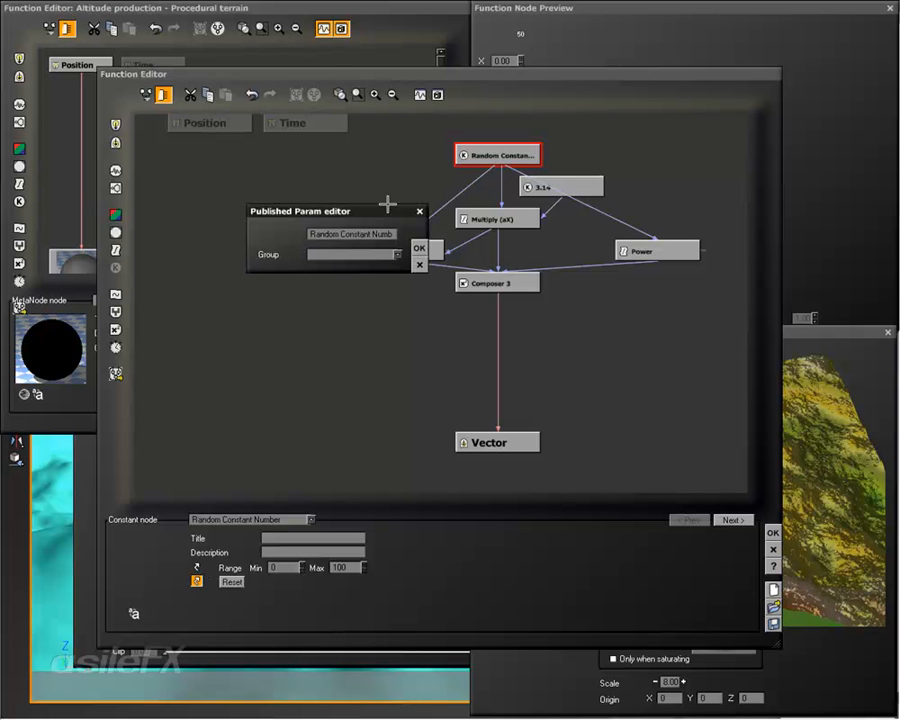
left_click(392, 234)
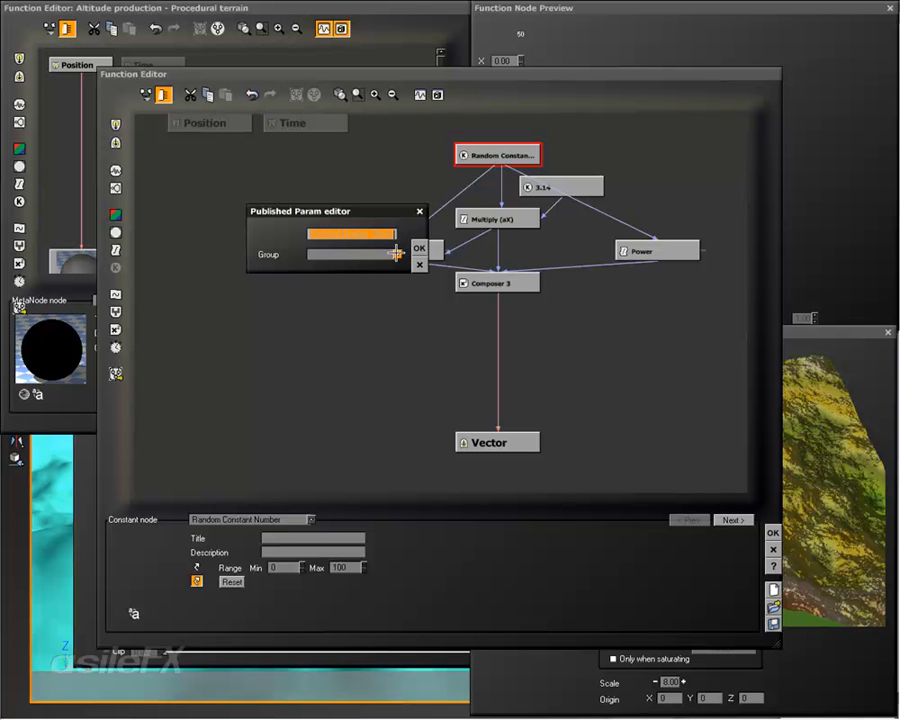
left_click(395, 254)
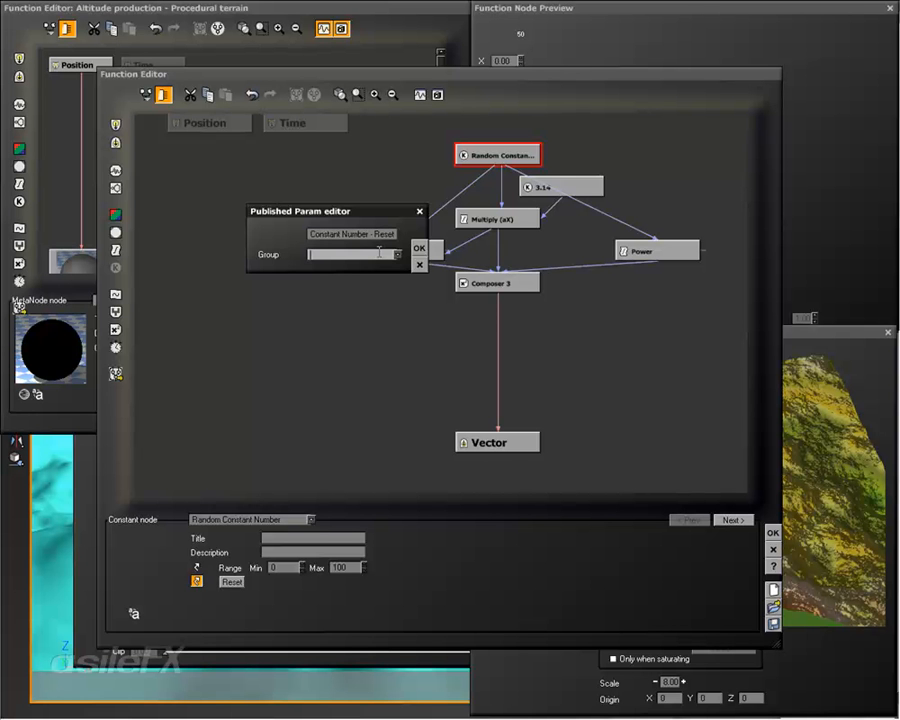
left_click(377, 235)
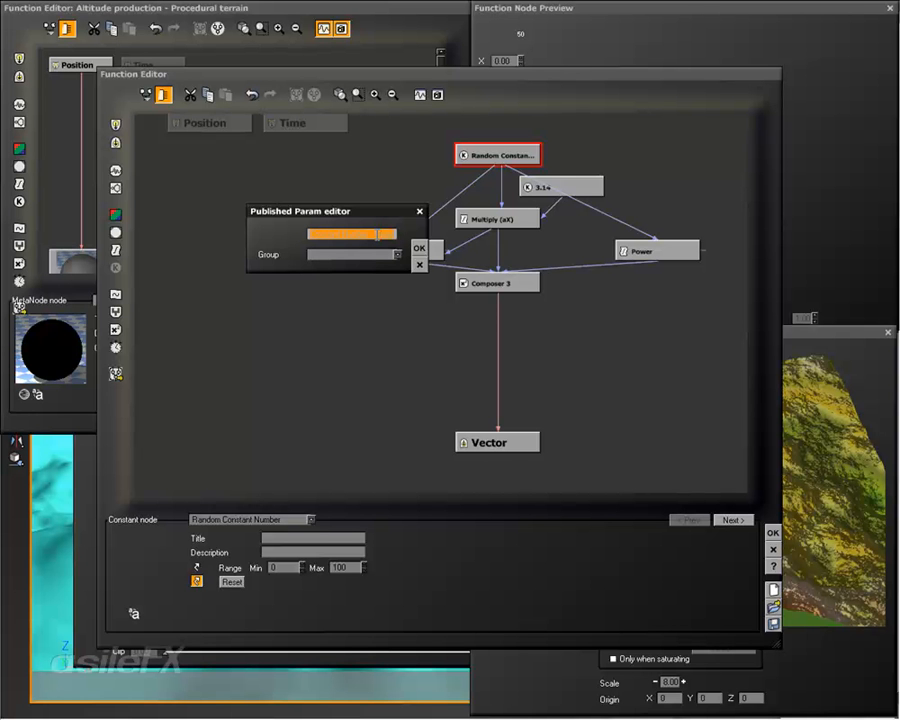
type("Create Random")
left_click(380, 254)
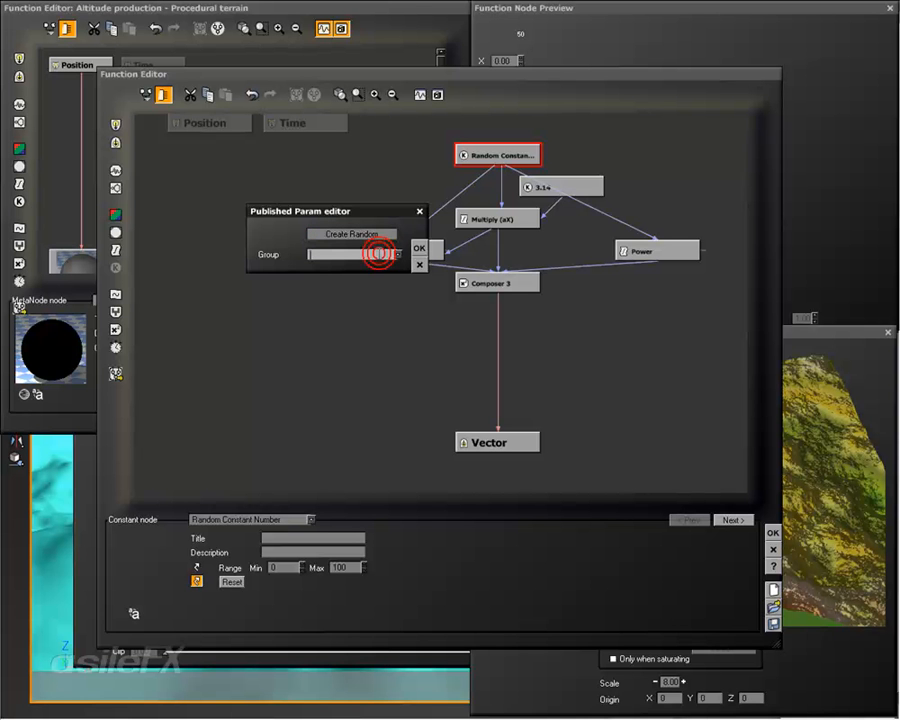
type("Vector")
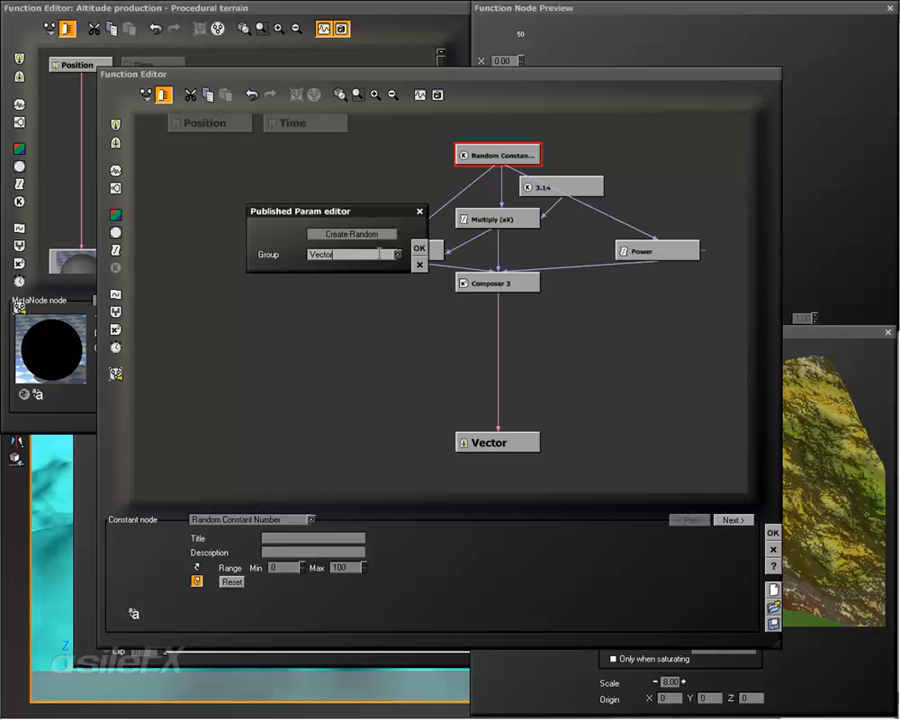
left_click(419, 248)
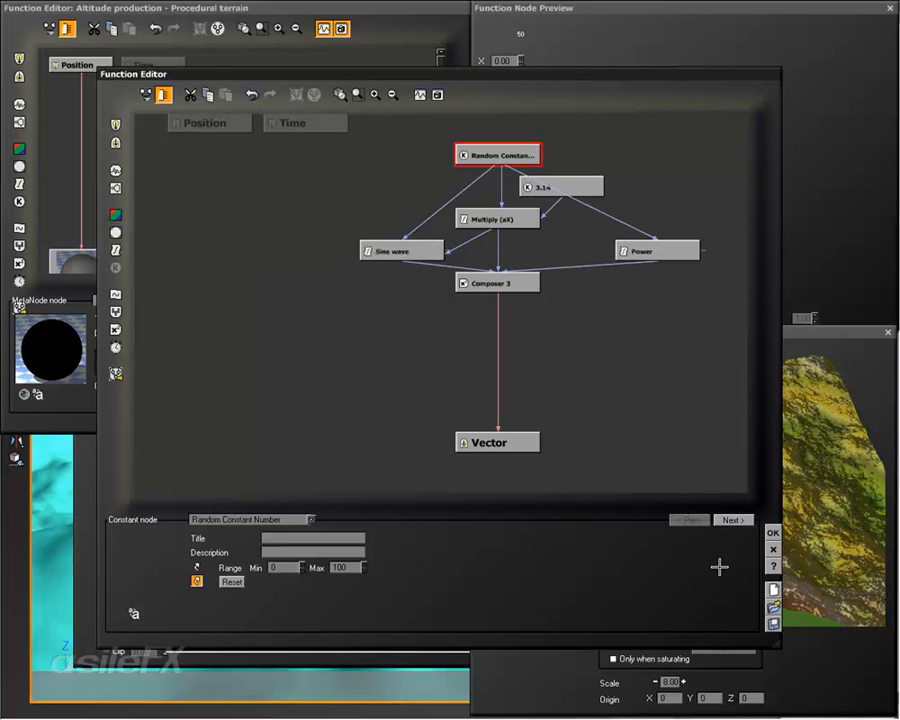
left_click(772, 532)
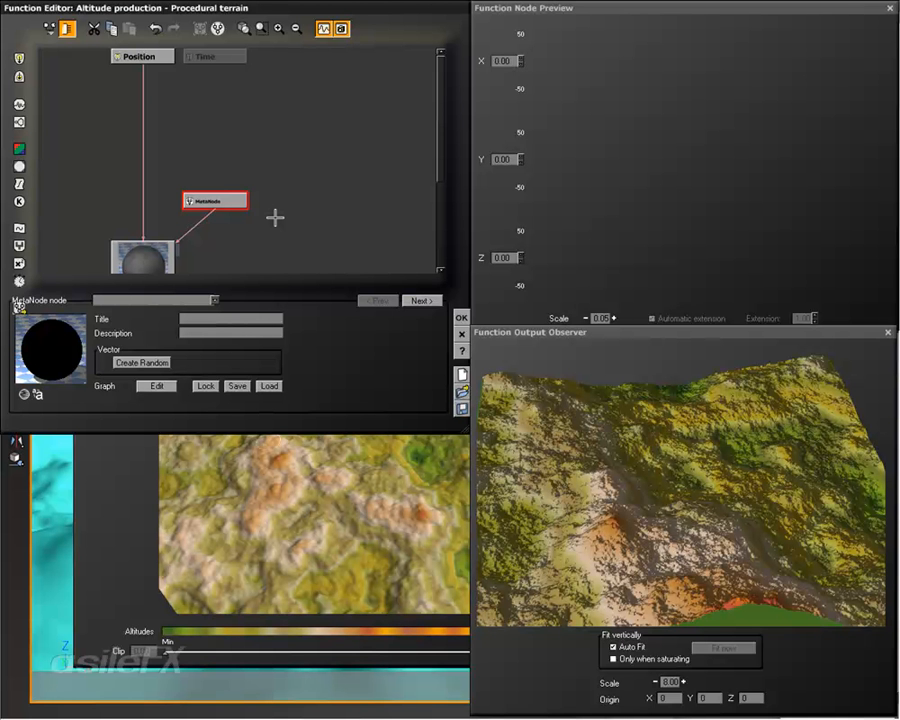
Step: Start saving the MetaNode to a file and choose the Turbulence folder of the MetaNodes library as its location
left_click(237, 386)
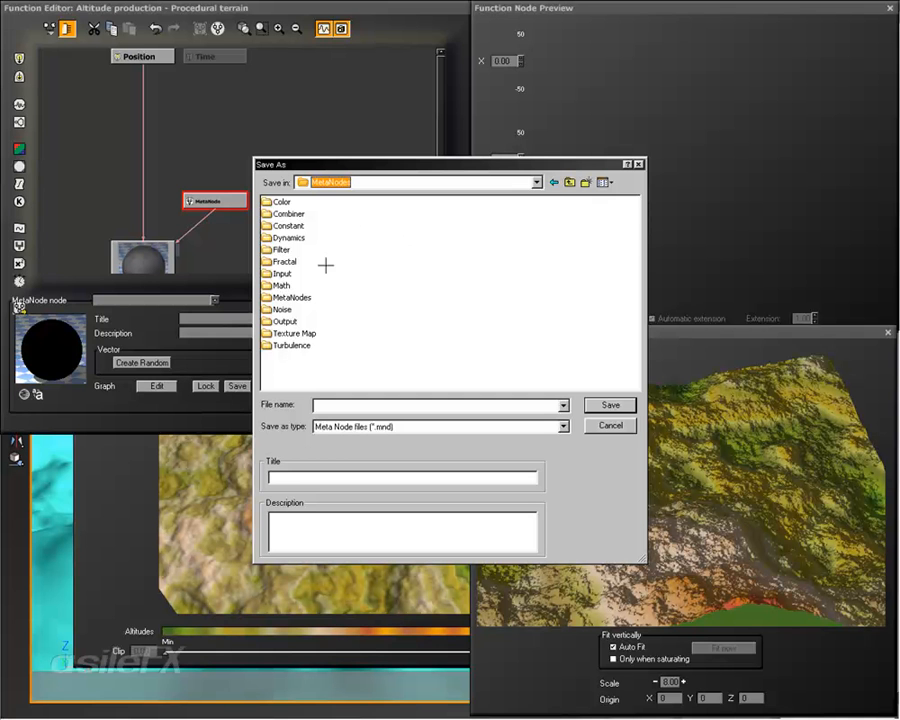
left_click(278, 286)
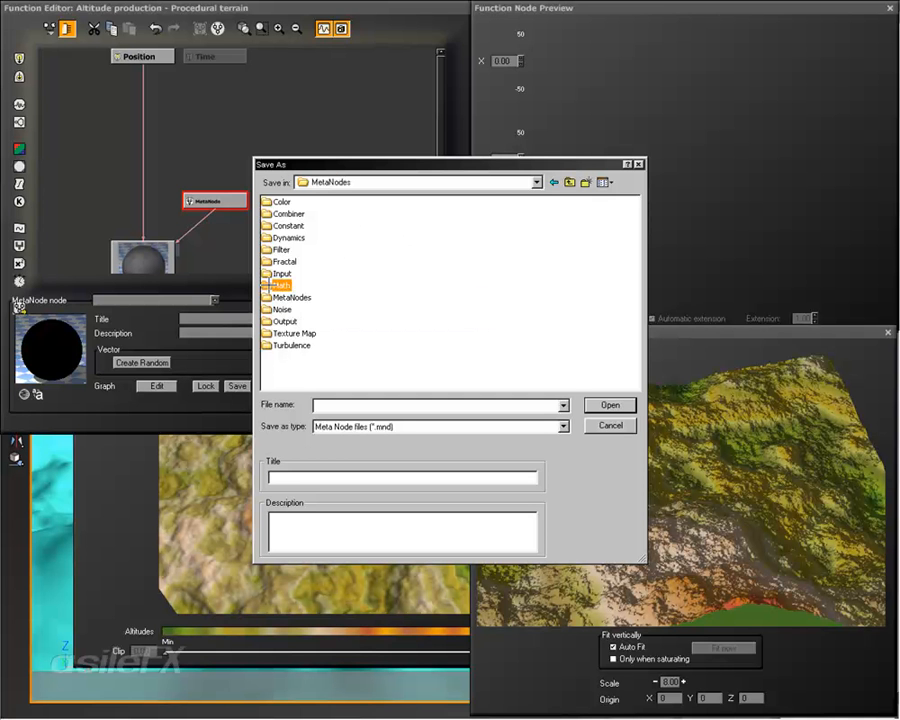
double_click(275, 286)
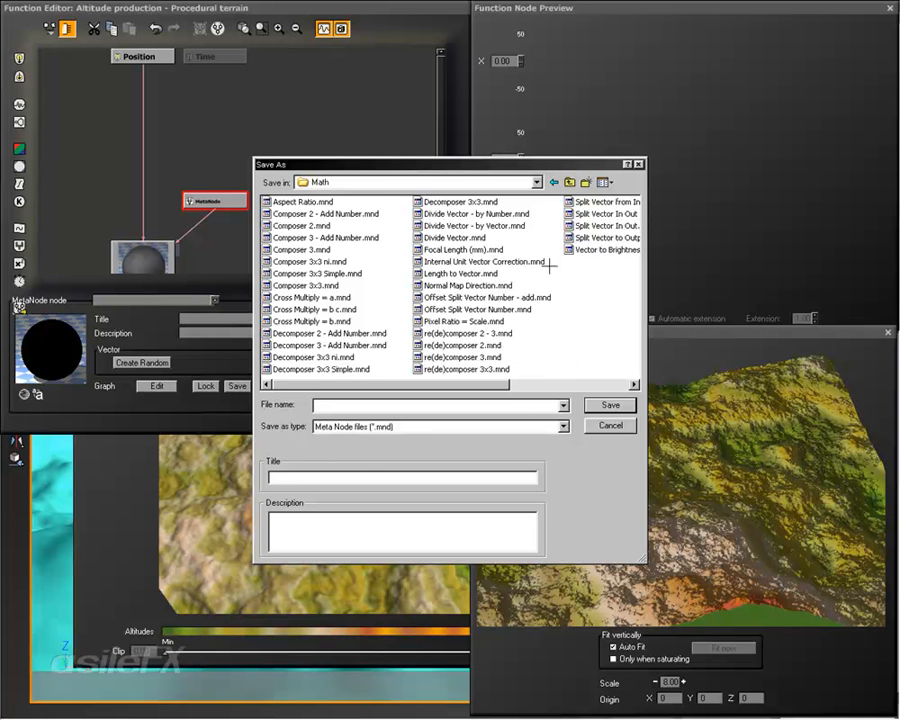
left_click(444, 182)
left_click(390, 284)
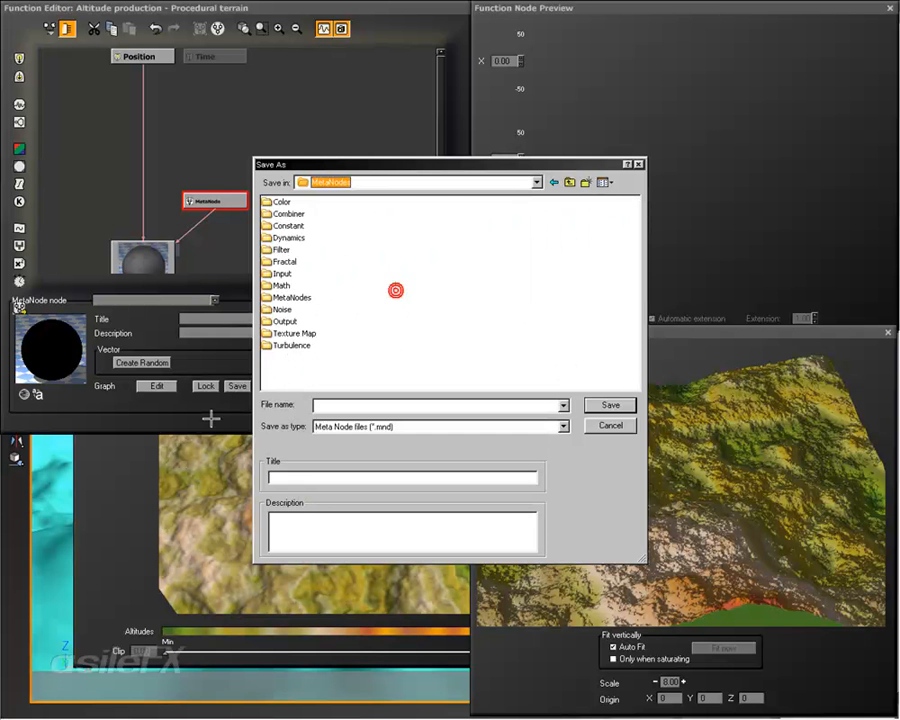
double_click(297, 345)
Step: Save the MetaNode file as VectorRandom with the title Create Random Vector and the description v.1
left_click(381, 403)
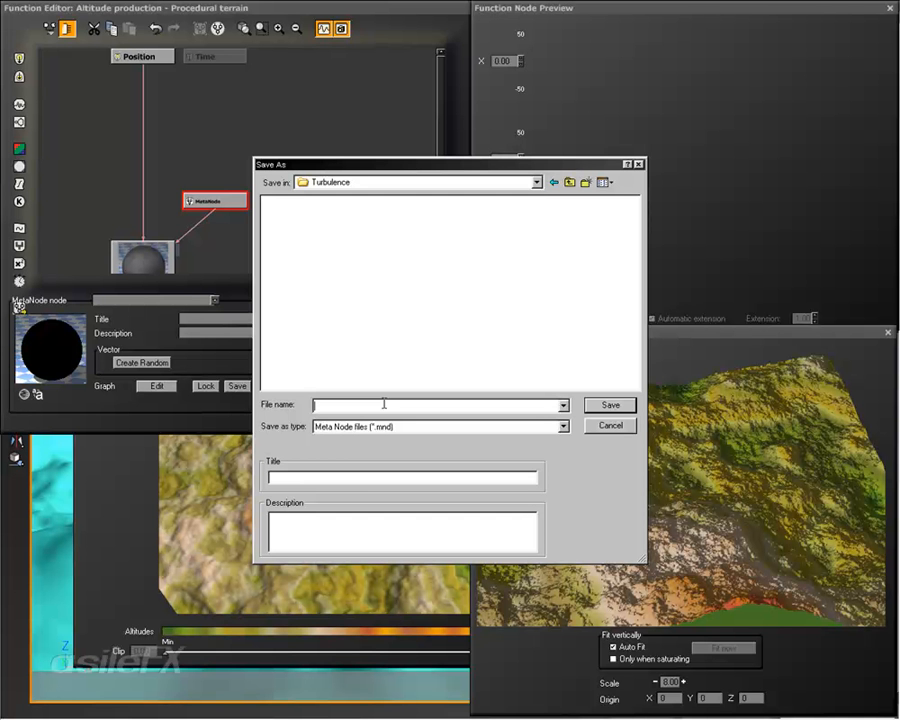
type("VectorRandom")
type("Create Random Vector")
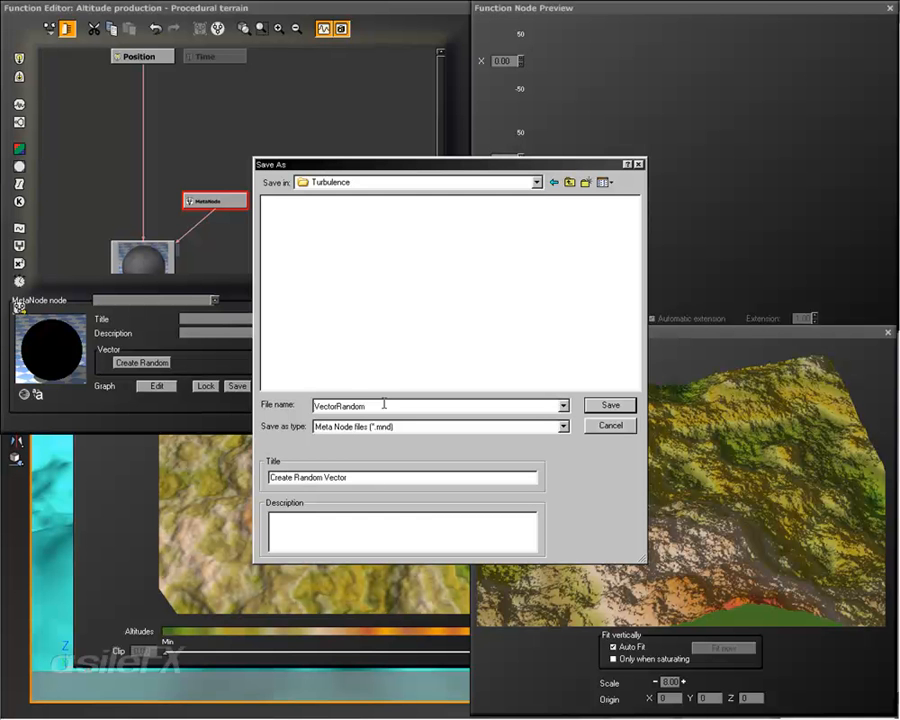
left_click(376, 522)
type("V.1")
left_click(619, 404)
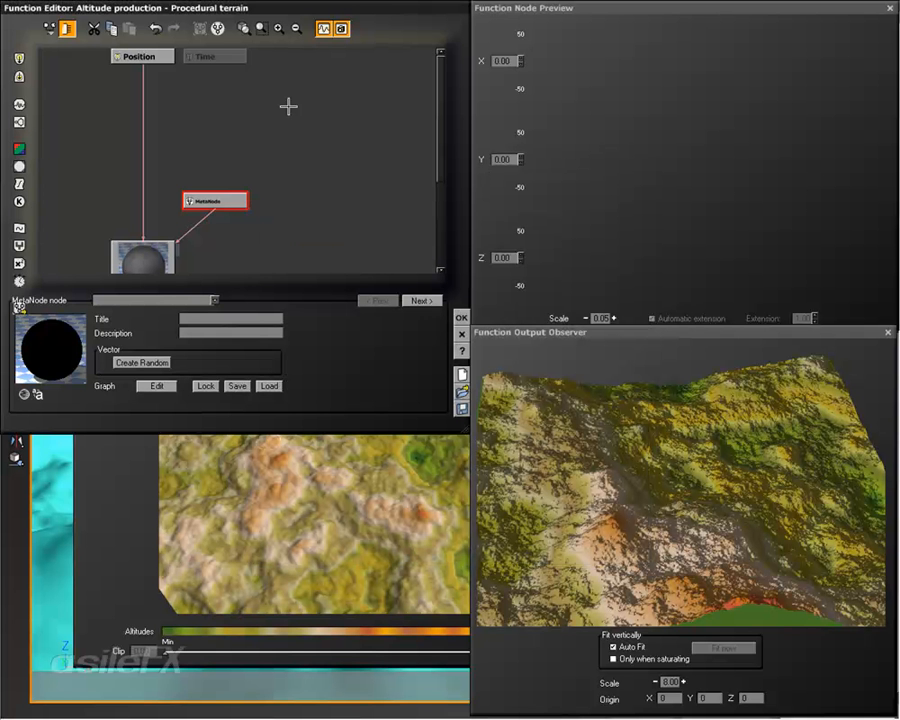
Step: Add the saved Create Random Vector MetaNode from the turbulence nodes next to the existing MetaNode
right_click_drag(261, 215, 284, 193)
left_click_drag(262, 178, 310, 174)
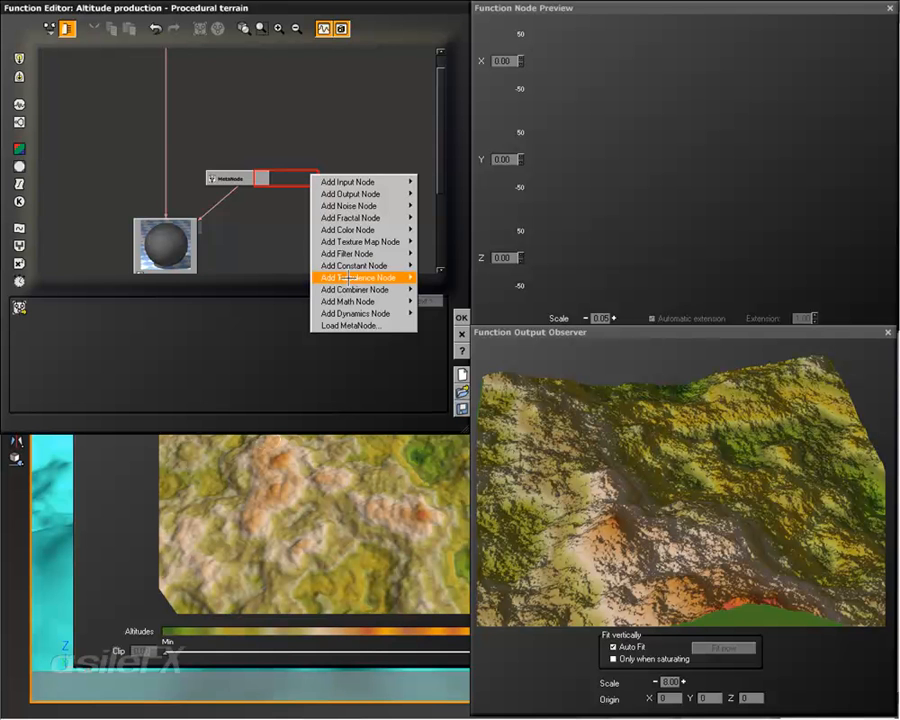
mouse_move(346, 277)
mouse_move(450, 277)
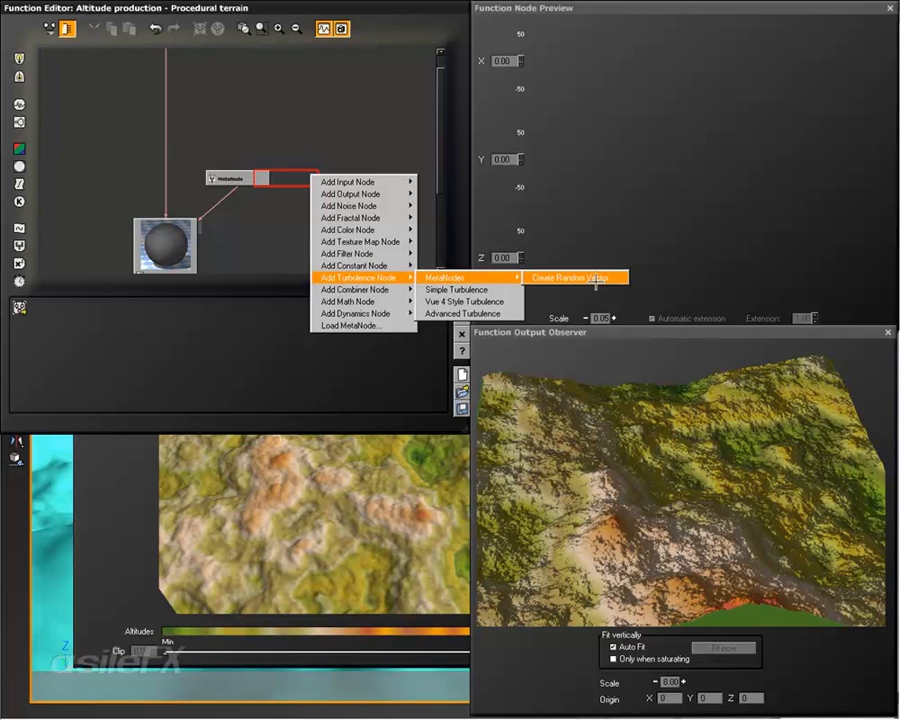
left_click(607, 278)
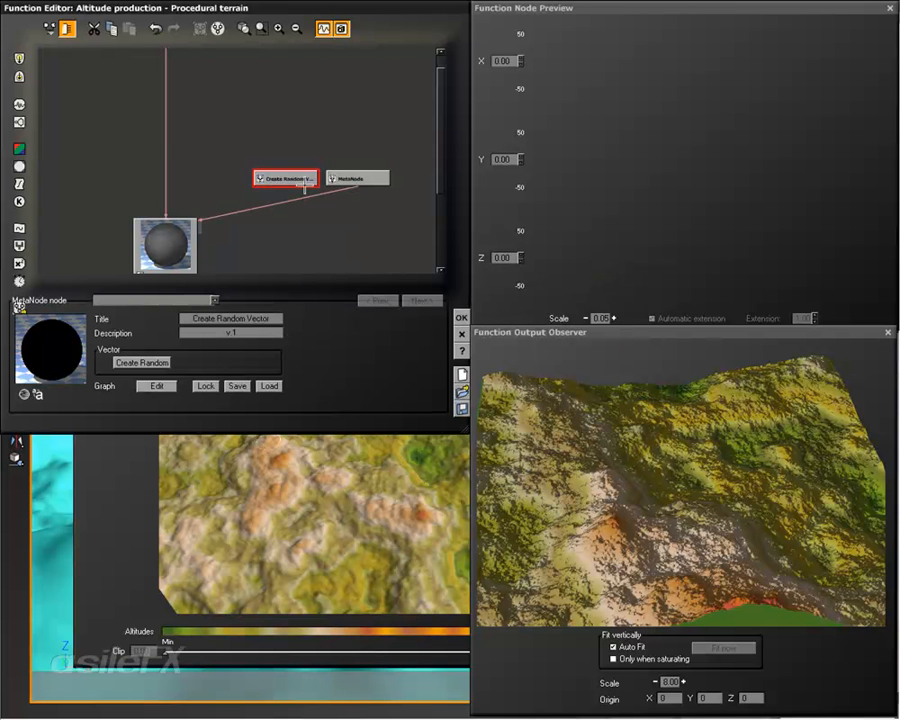
Step: Move the Create Random Vector node into the original MetaNode's former place and delete the original untitled MetaNode
left_click_drag(296, 180, 246, 182)
left_click(357, 180)
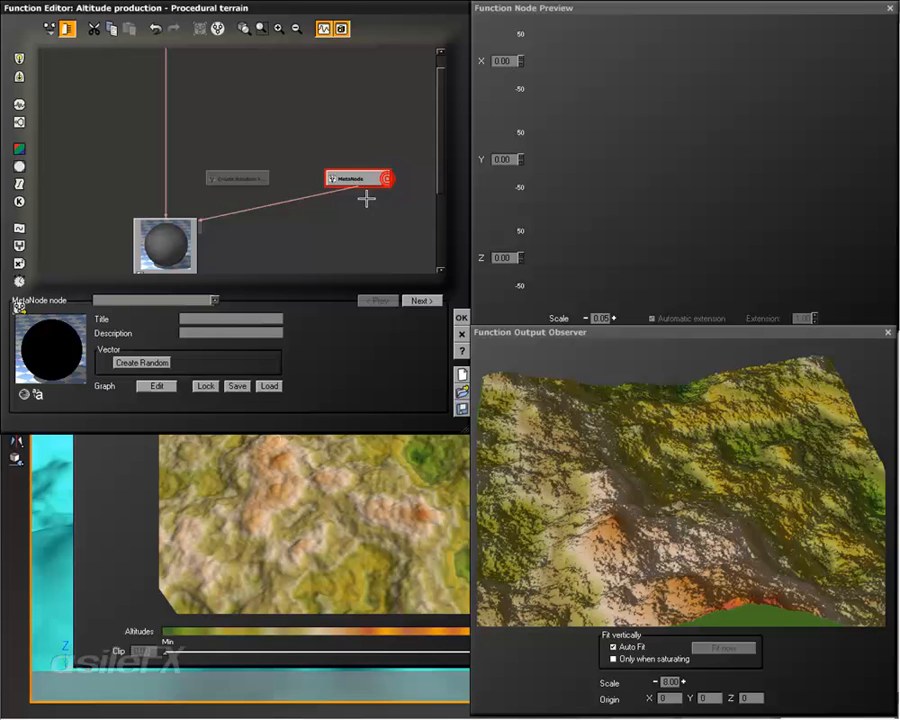
key("Delete")
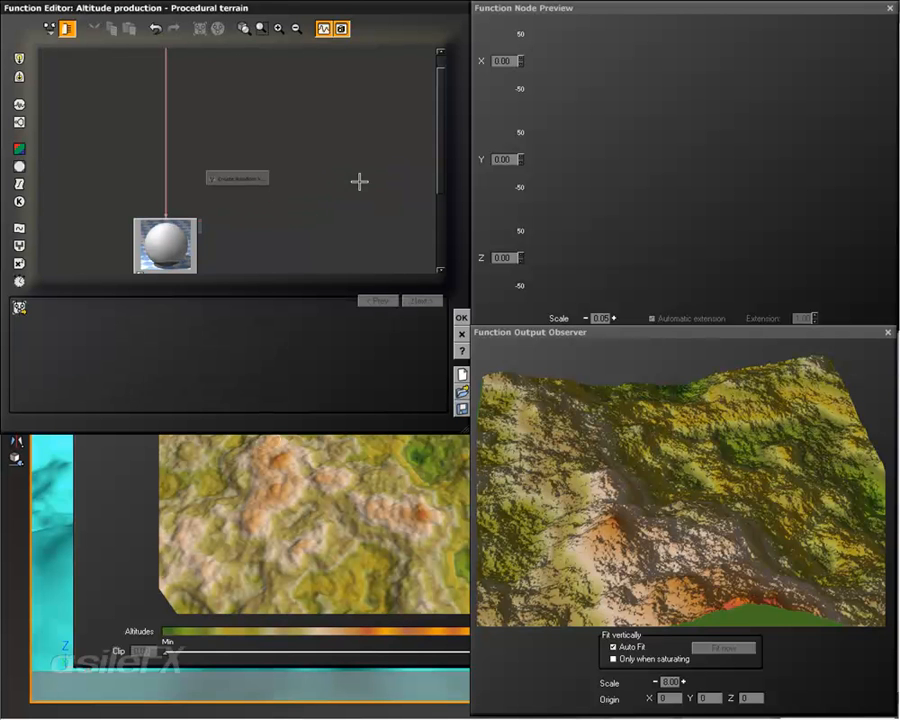
Step: Connect the Create Random Vector node to the Origin input of the Simple Fractal
left_click(279, 29)
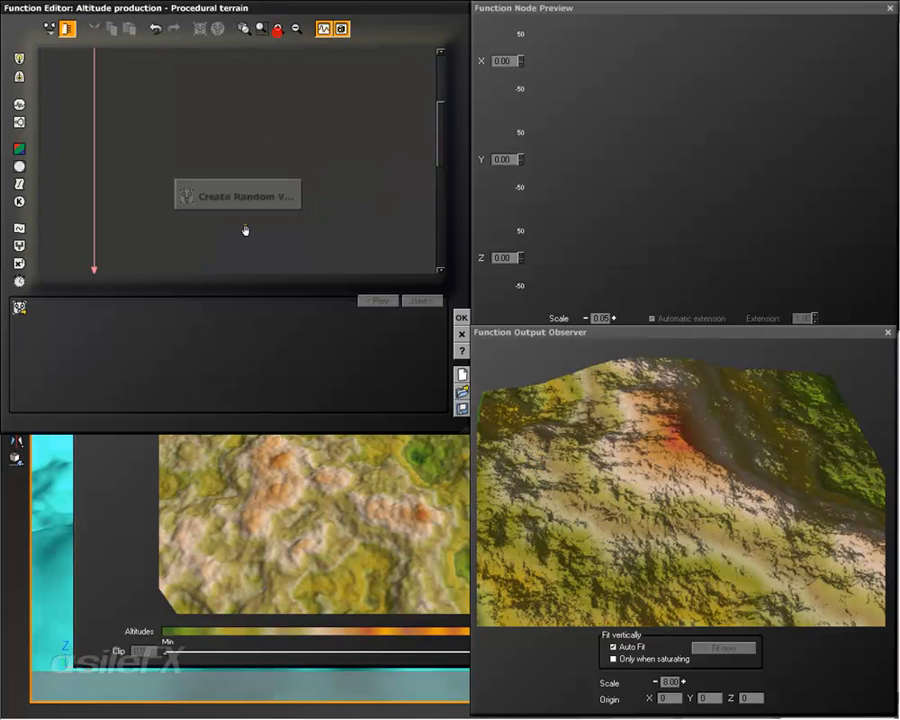
middle_click_drag(245, 228, 278, 158)
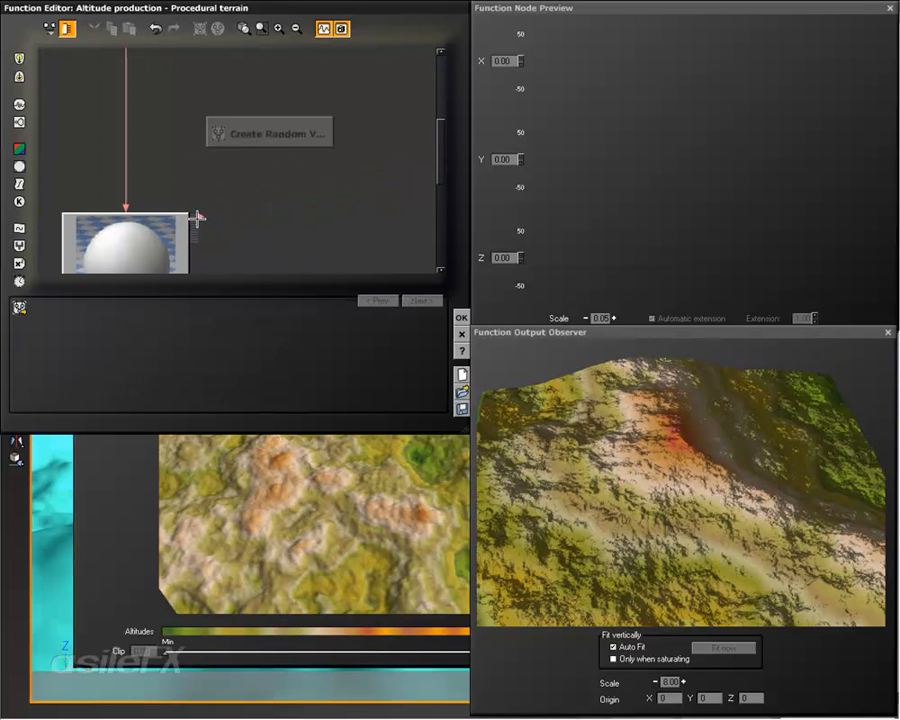
left_click_drag(198, 217, 280, 168)
Step: Select the Create Random Vector node and generate a new random vector repeatedly to vary the terrain
left_click(284, 142)
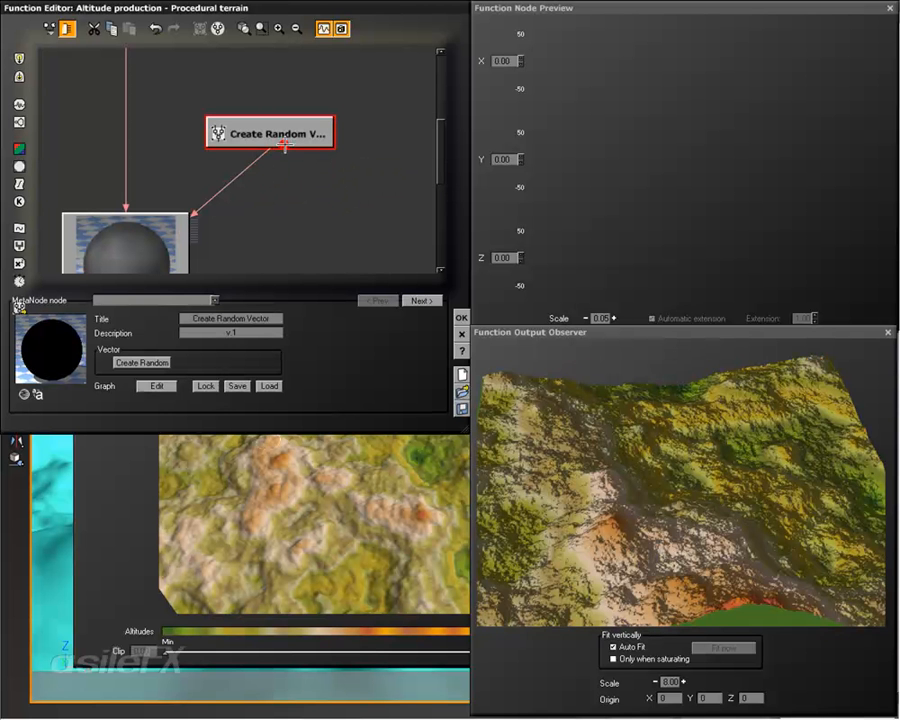
left_click(166, 361)
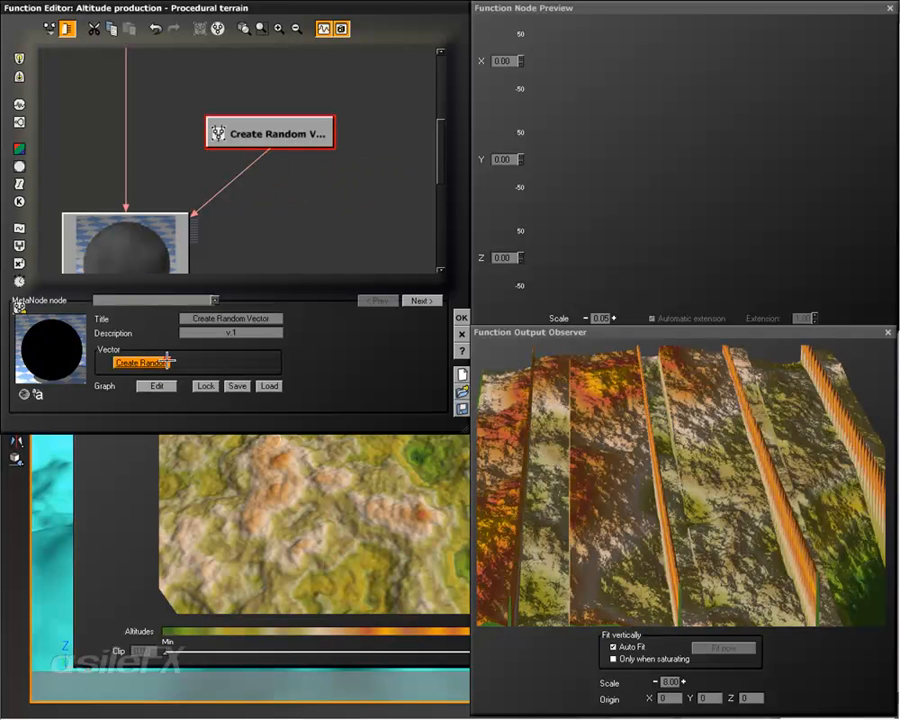
left_click(167, 360)
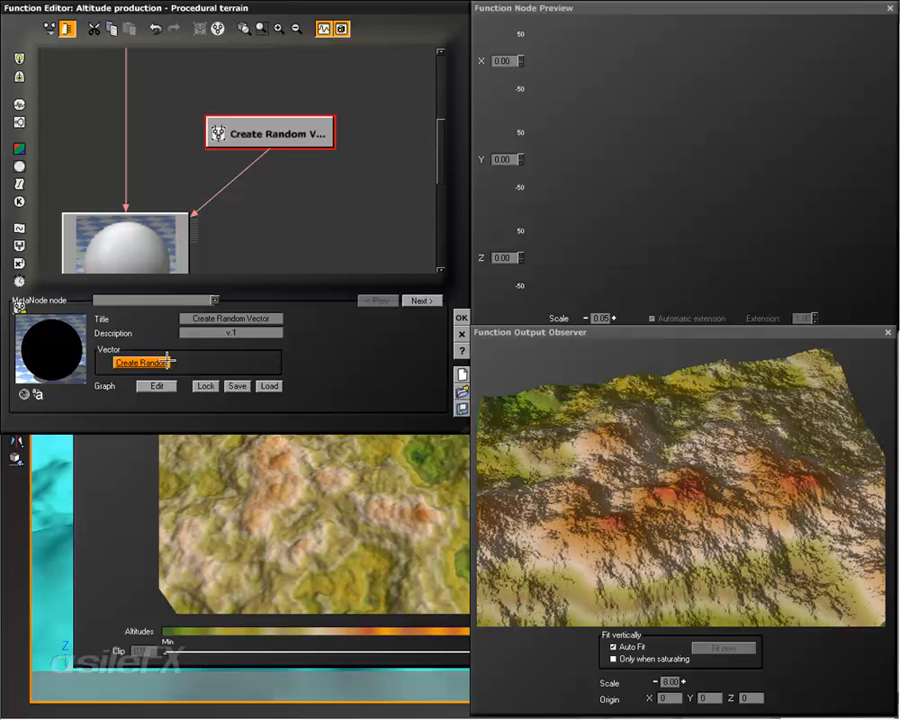
left_click(167, 361)
left_click(167, 361)
left_click(167, 361)
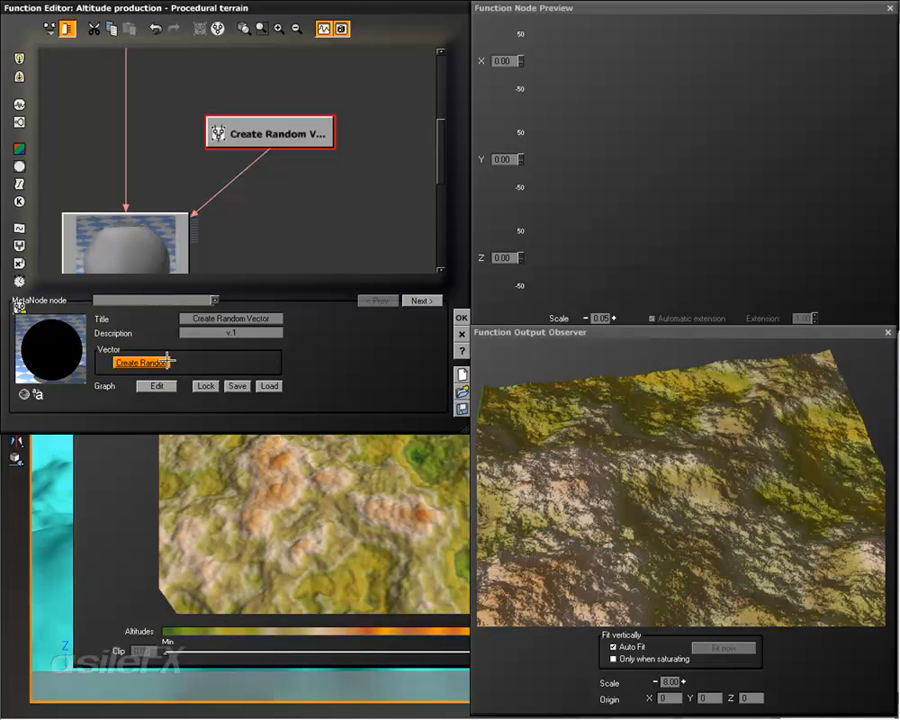
left_click(167, 361)
left_click(167, 361)
left_click(167, 361)
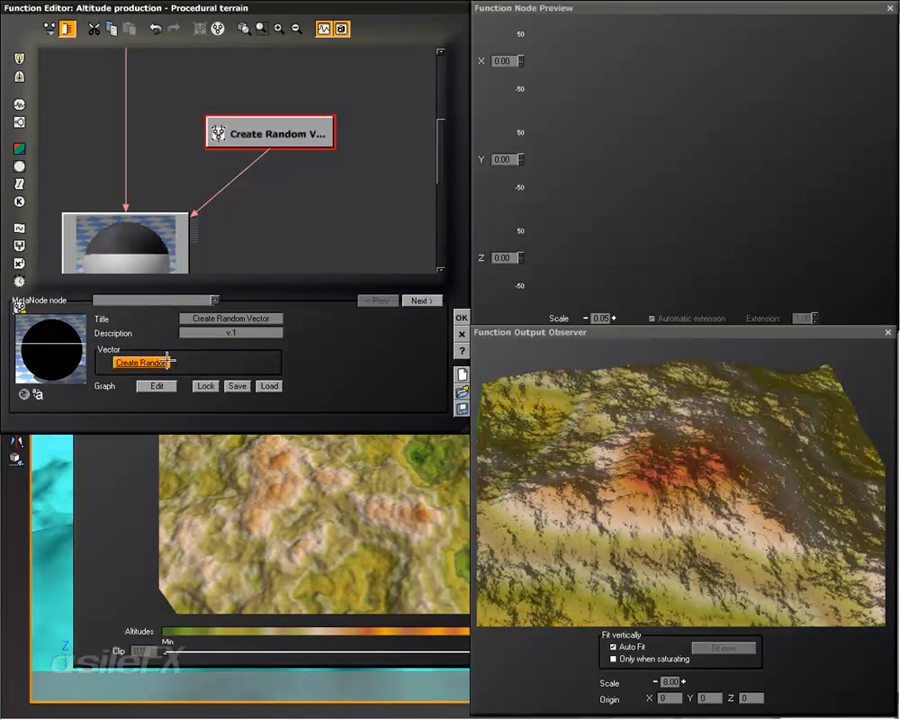
left_click(167, 361)
left_click(167, 361)
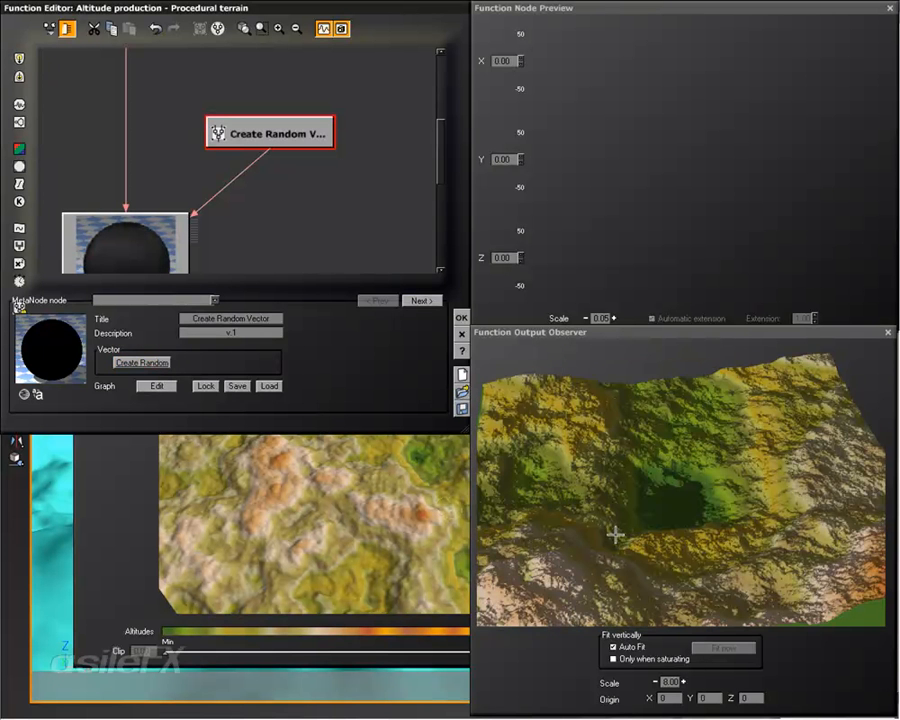
Step: Generate two more random vectors, refitting the terrain preview vertically before and after by toggling Only when saturating
left_click(626, 659)
left_click(626, 660)
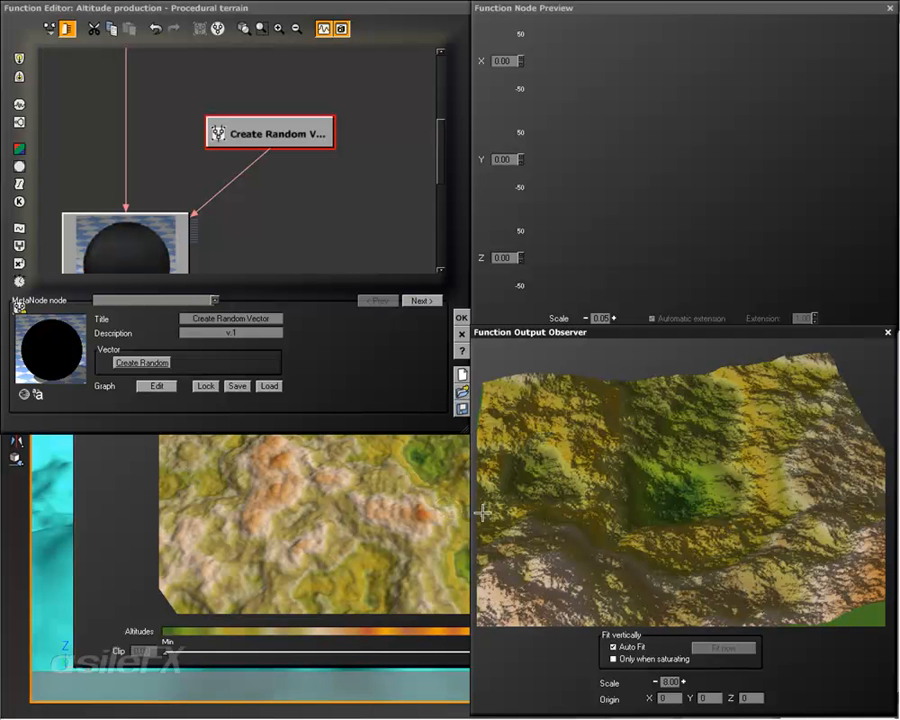
left_click(165, 362)
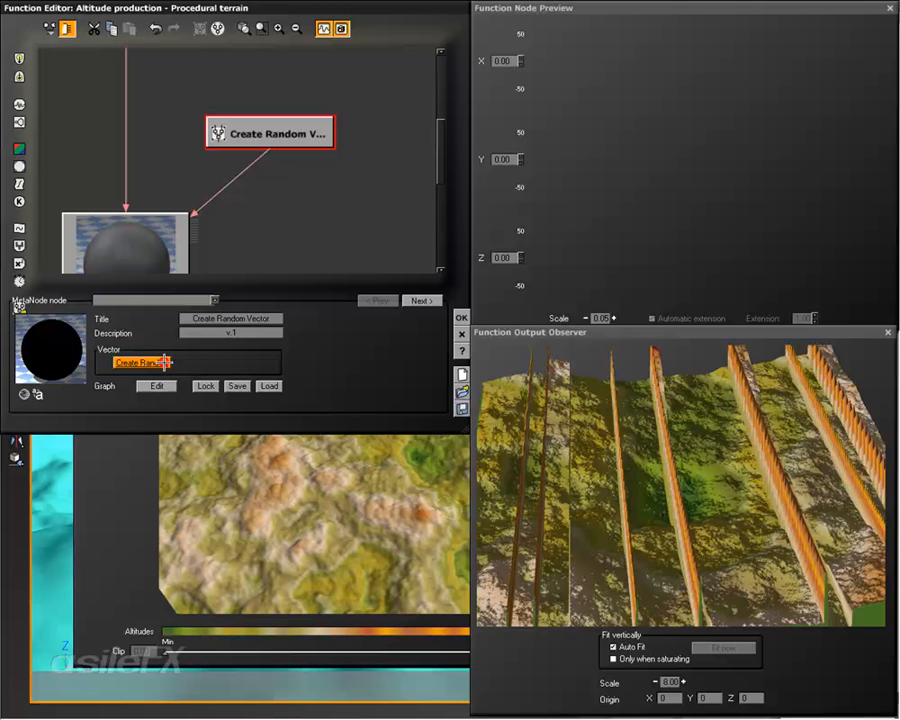
left_click(165, 362)
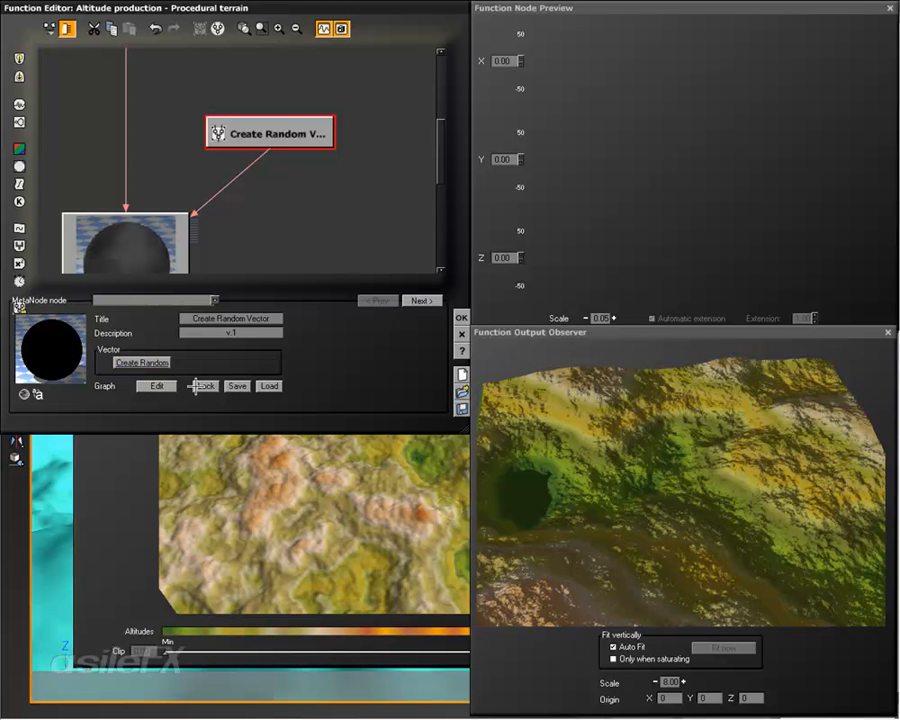
left_click(653, 657)
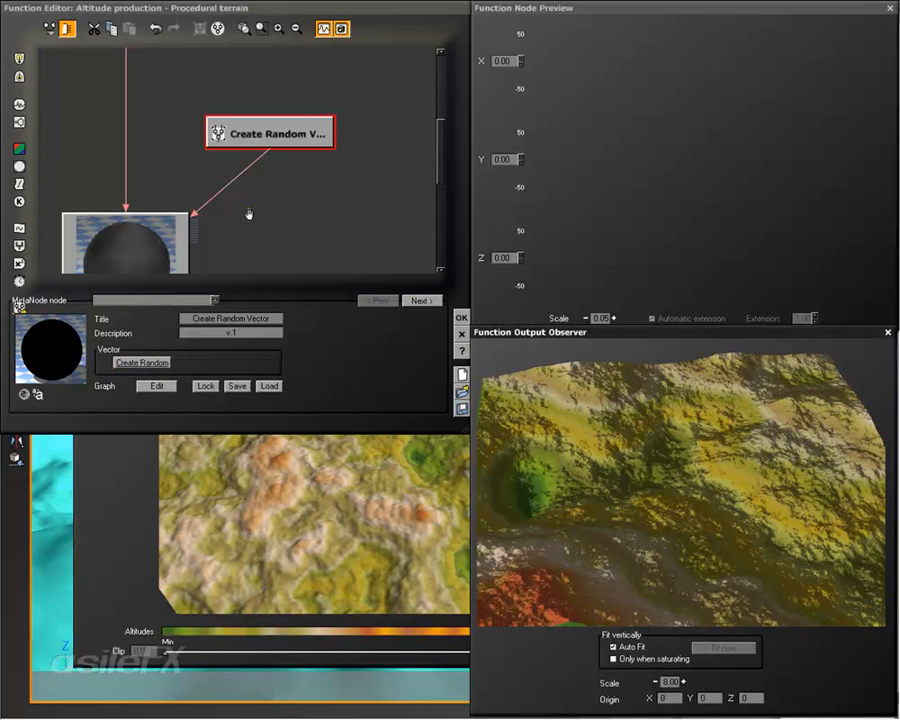
right_click_drag(248, 212, 264, 160)
left_click(284, 80)
mouse_move(298, 83)
left_mouse_down()
mouse_move(249, 82)
mouse_move(298, 82)
left_mouse_up()
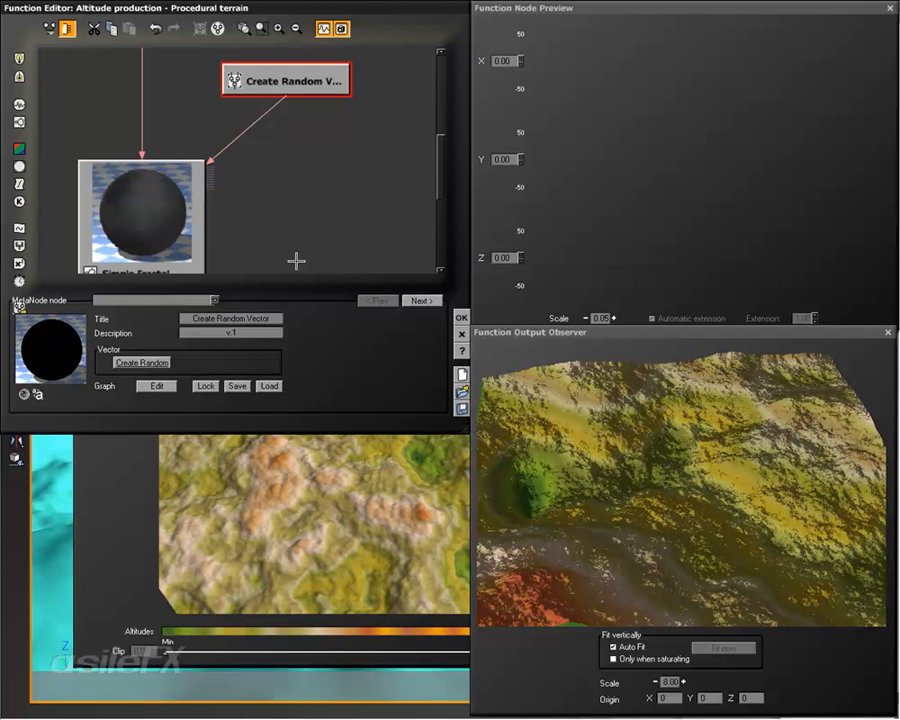
right_click_drag(269, 231, 267, 199)
left_click(296, 30)
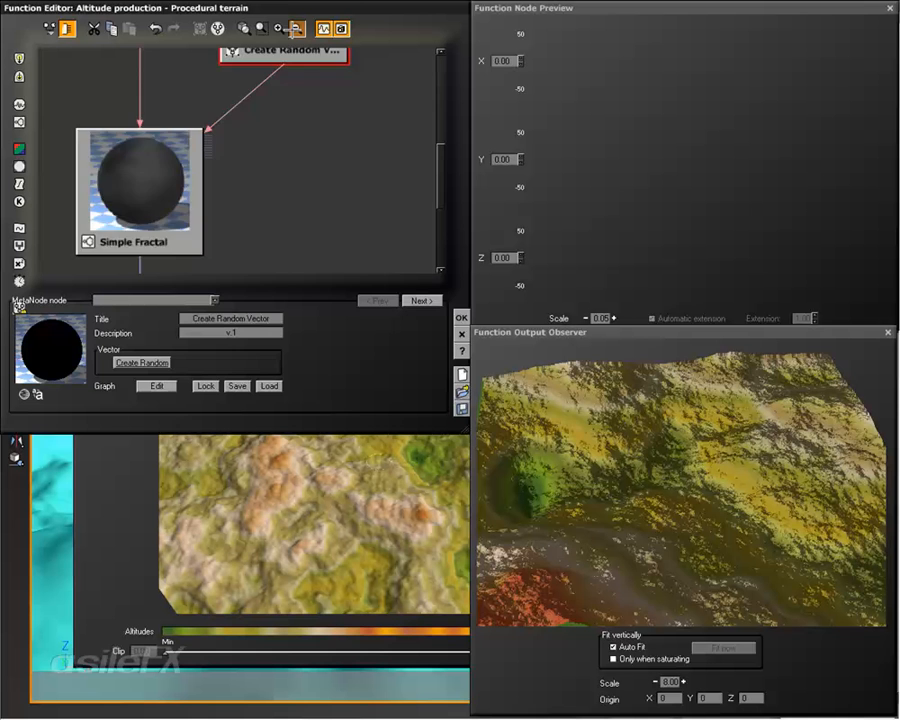
Step: Delete the Create Random Vector node and change the Simple Fractal into a Terrain Fractal
right_click_drag(288, 144, 279, 159)
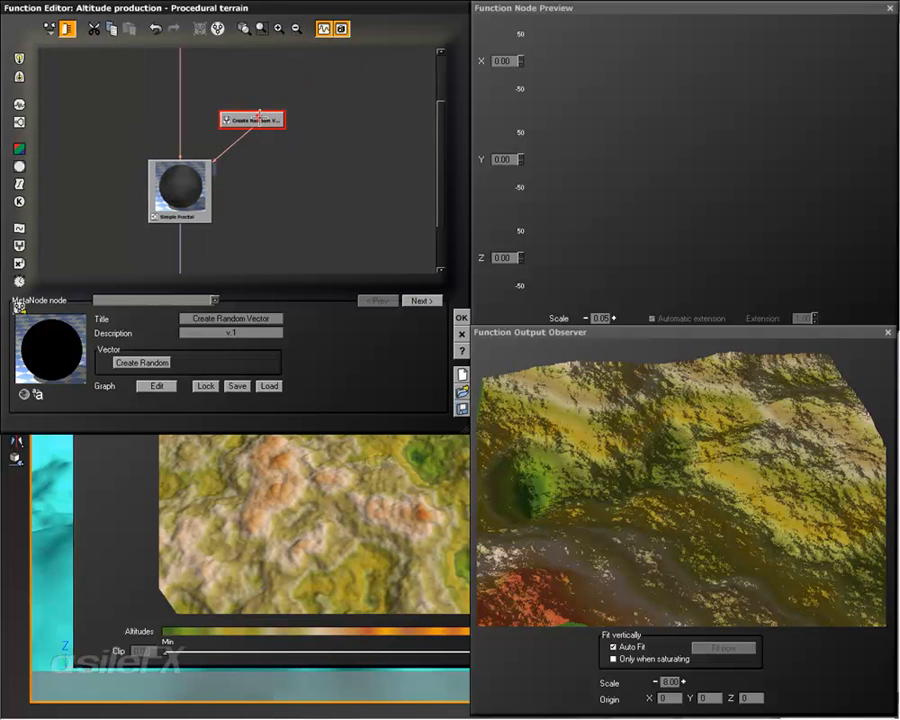
key("Delete")
left_click(210, 185)
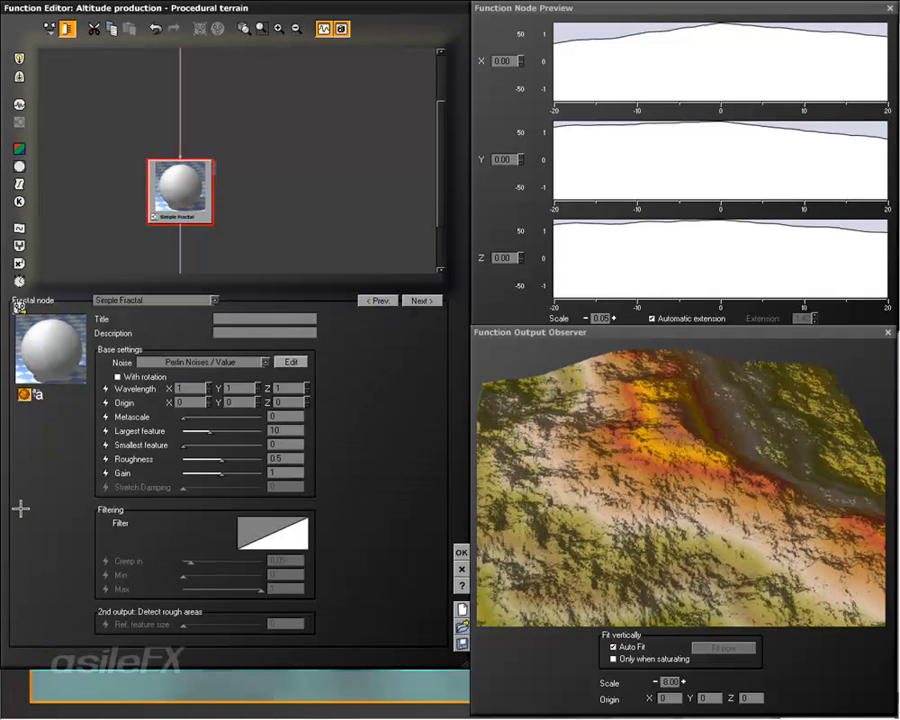
left_click(171, 300)
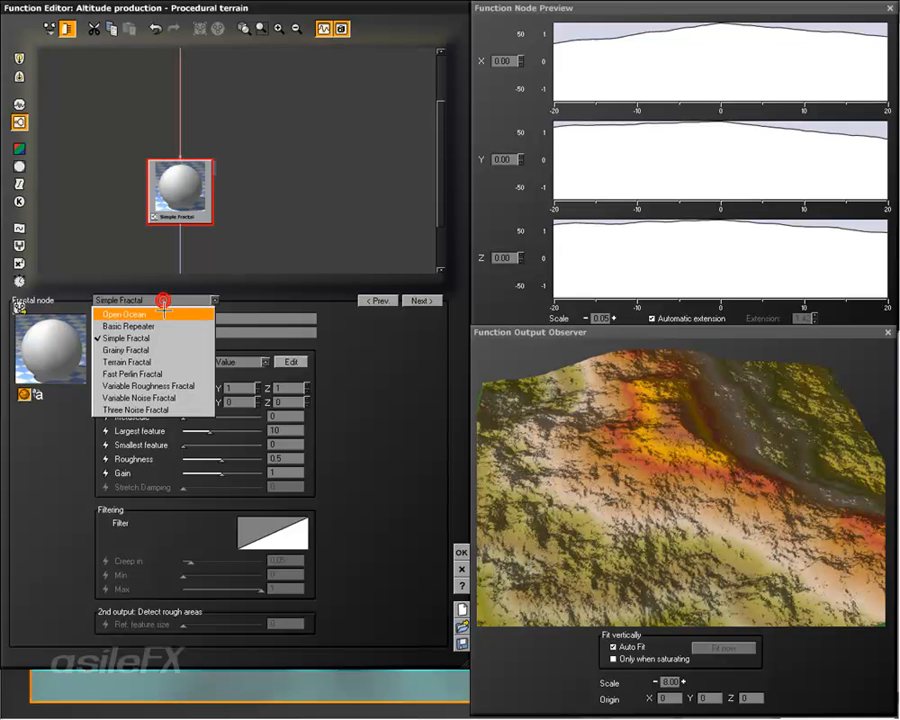
left_click(176, 360)
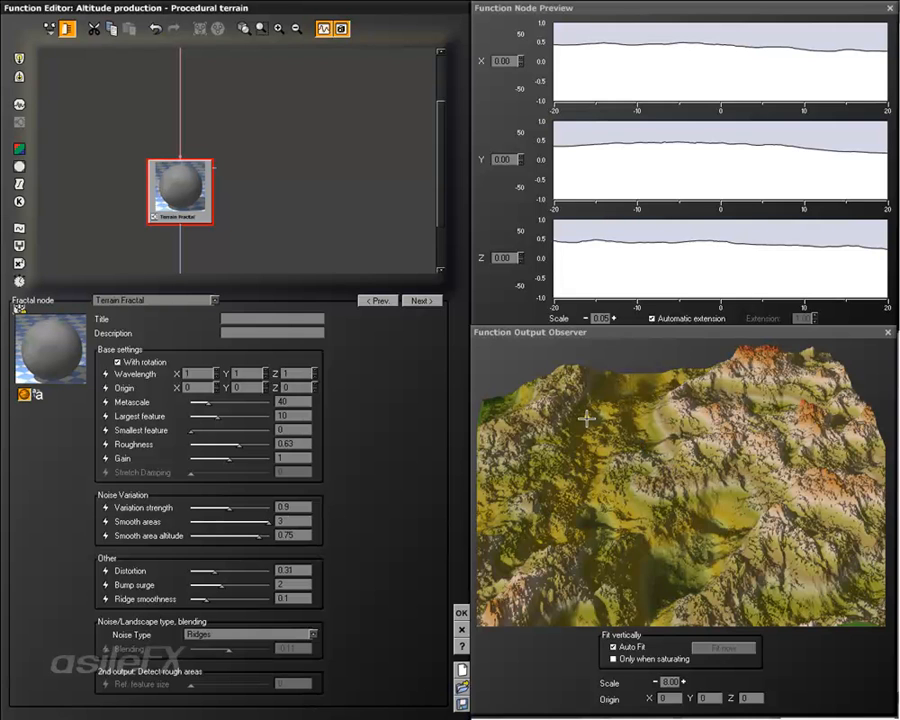
left_click_drag(587, 418, 602, 402)
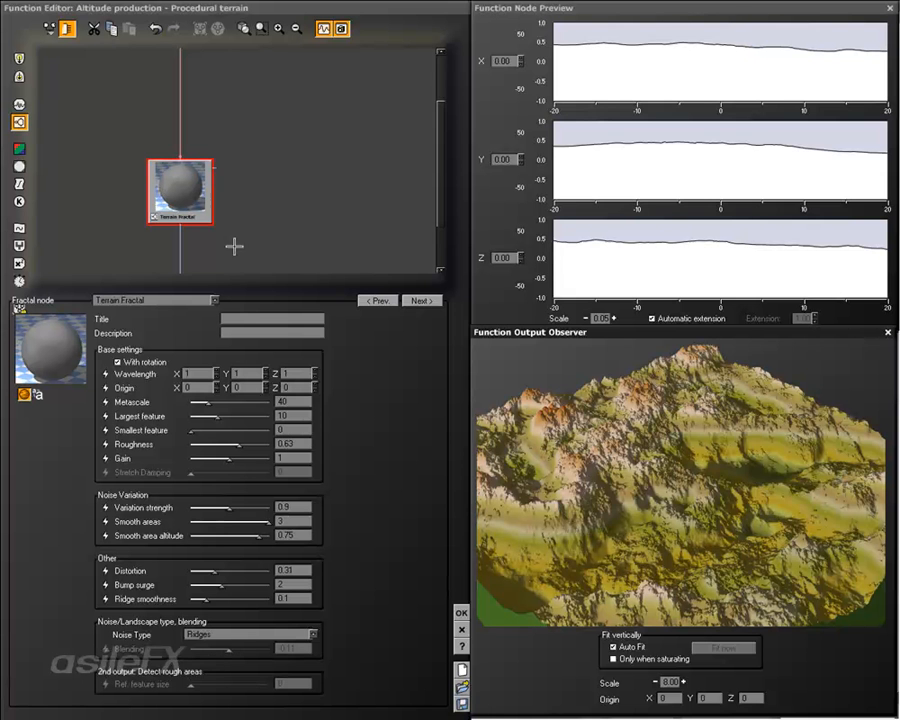
Step: Move the Position input node down until it sits directly above the Terrain Fractal
middle_click_drag(281, 143, 293, 245)
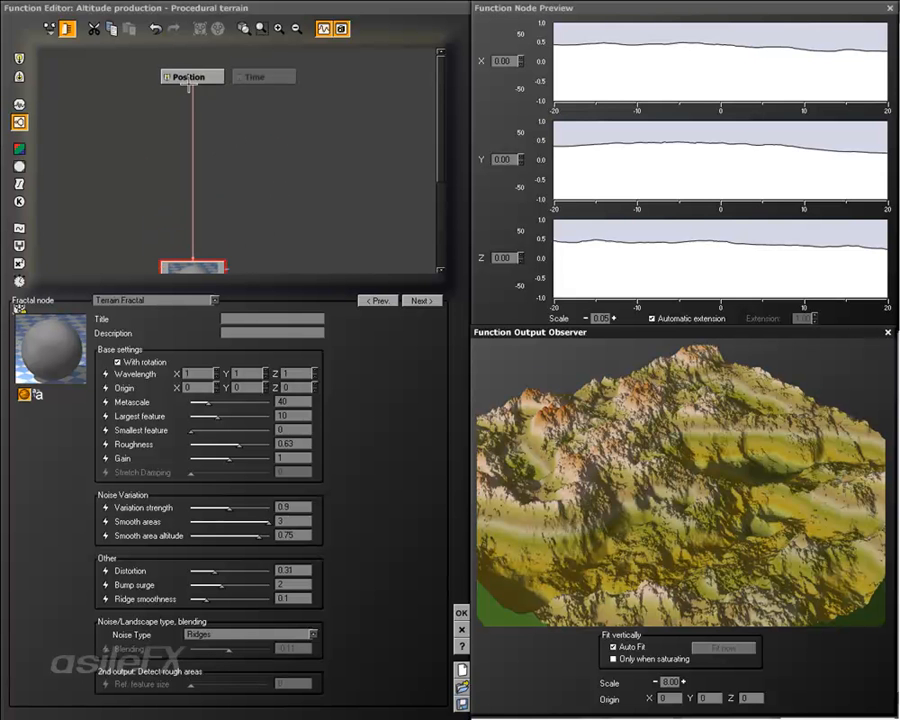
left_click_drag(190, 77, 191, 181)
left_click_drag(201, 71, 242, 252)
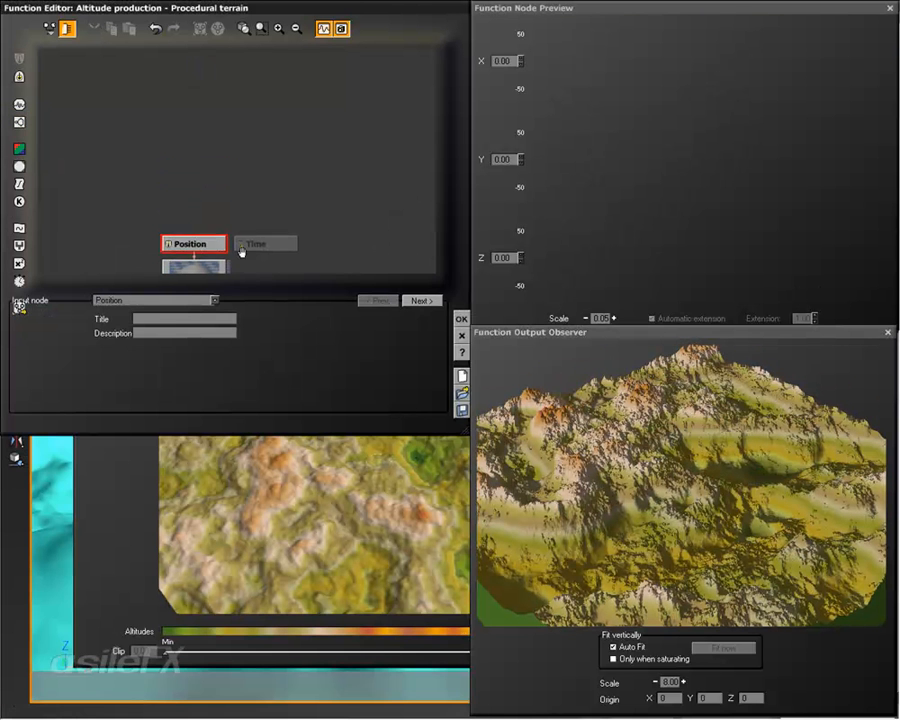
middle_click_drag(242, 252, 237, 113)
left_click(188, 162)
middle_click_drag(317, 198, 298, 179)
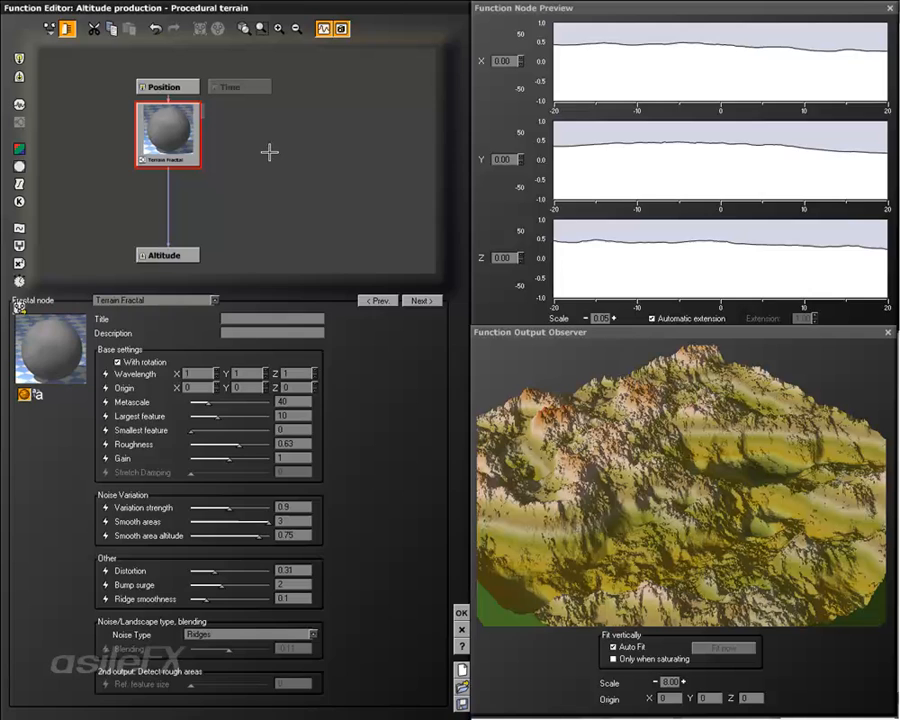
Step: Add a Boolean Number constant node beside the Terrain Fractal and shift it a little further away
left_click(269, 150)
right_click(269, 147)
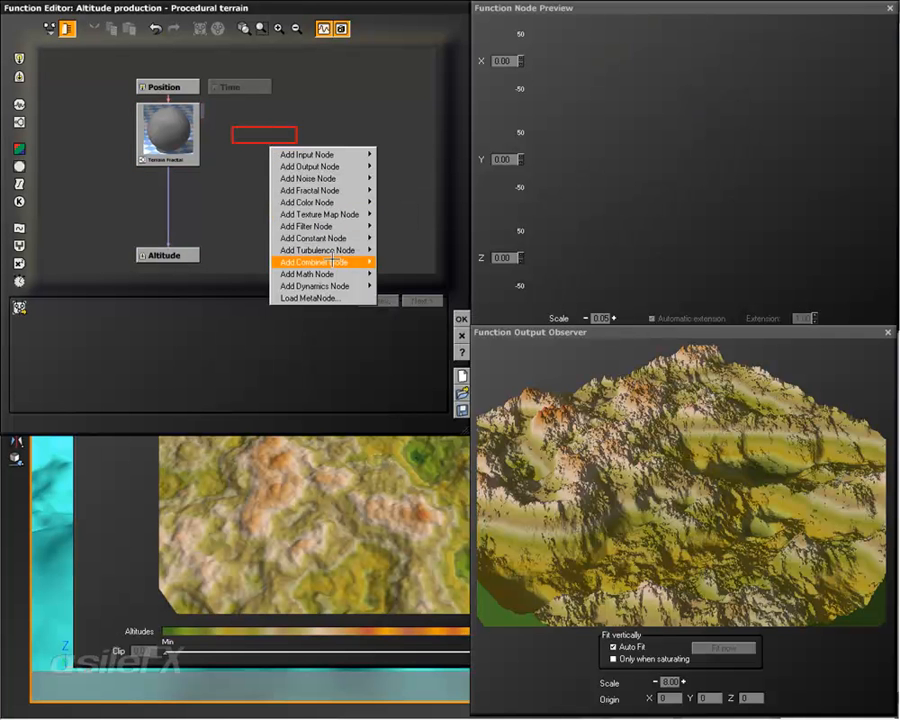
mouse_move(352, 239)
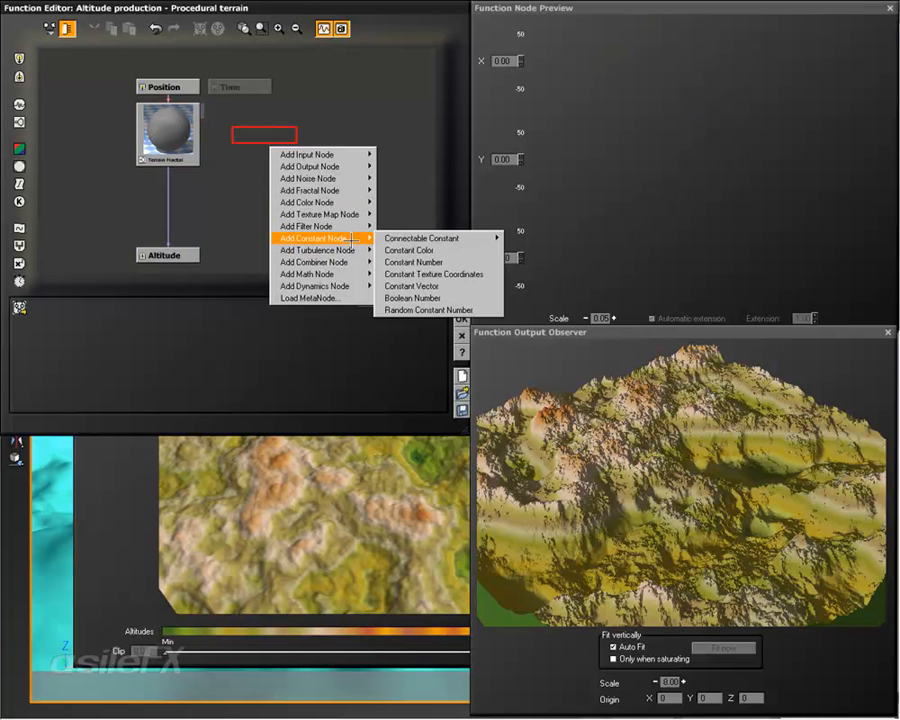
left_click(433, 298)
left_click_drag(254, 131, 318, 130)
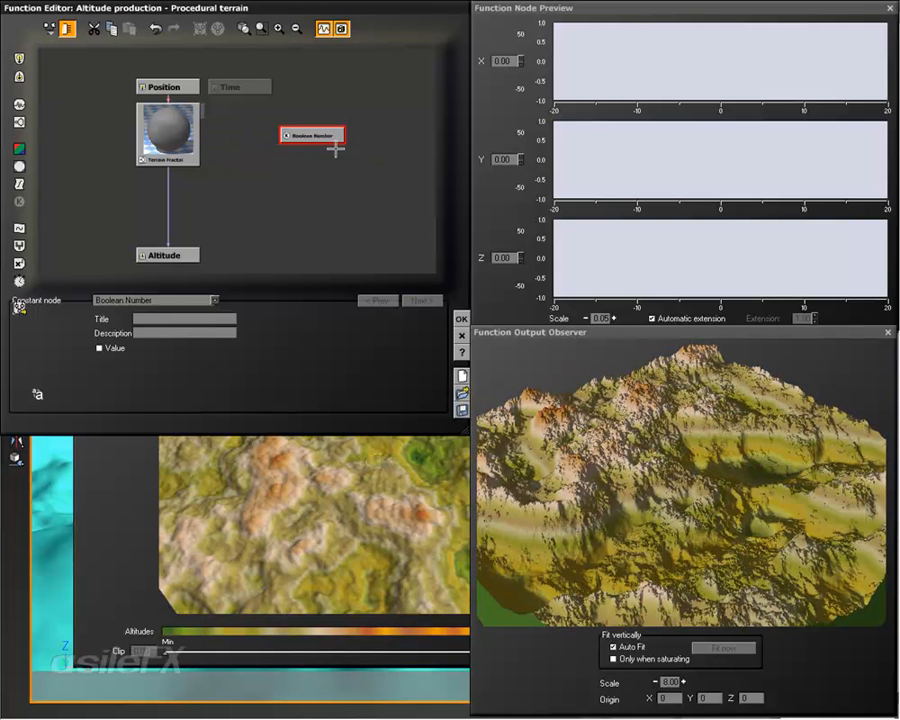
Step: Toggle the Boolean Number's Value on and off, leave it enabled, and move the node closer to the fractal's output connection
left_click(113, 349)
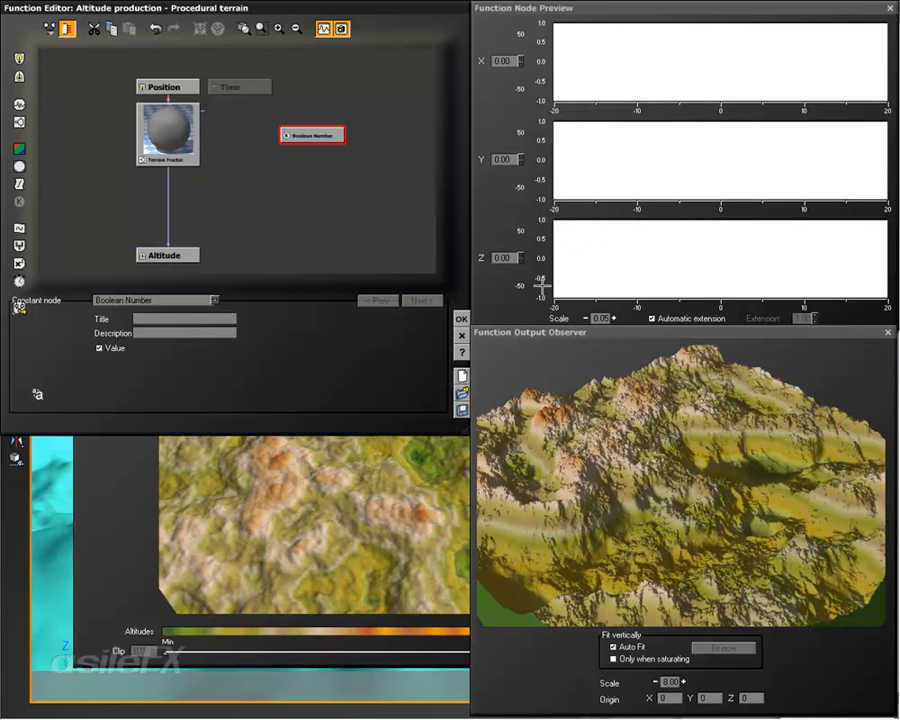
left_click(115, 348)
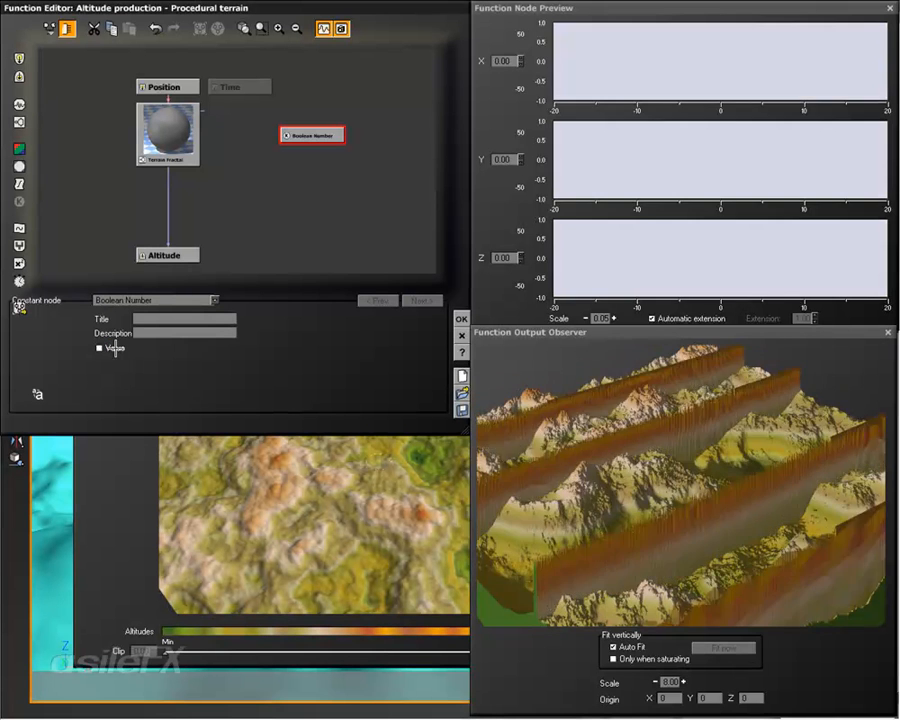
left_click(115, 348)
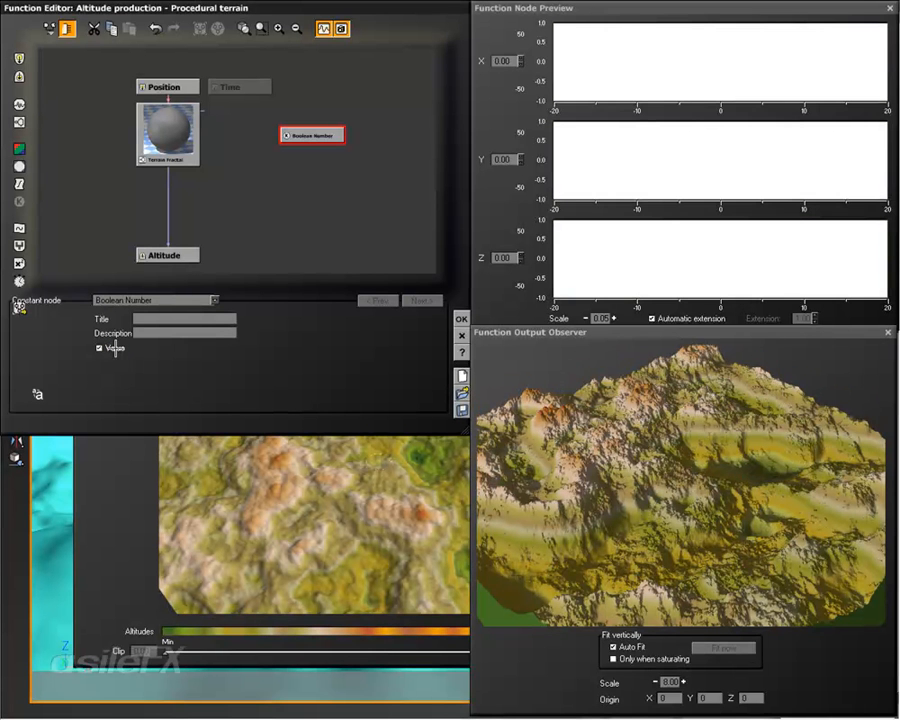
mouse_move(223, 228)
right_mouse_down()
mouse_move(246, 218)
mouse_move(238, 216)
right_mouse_up()
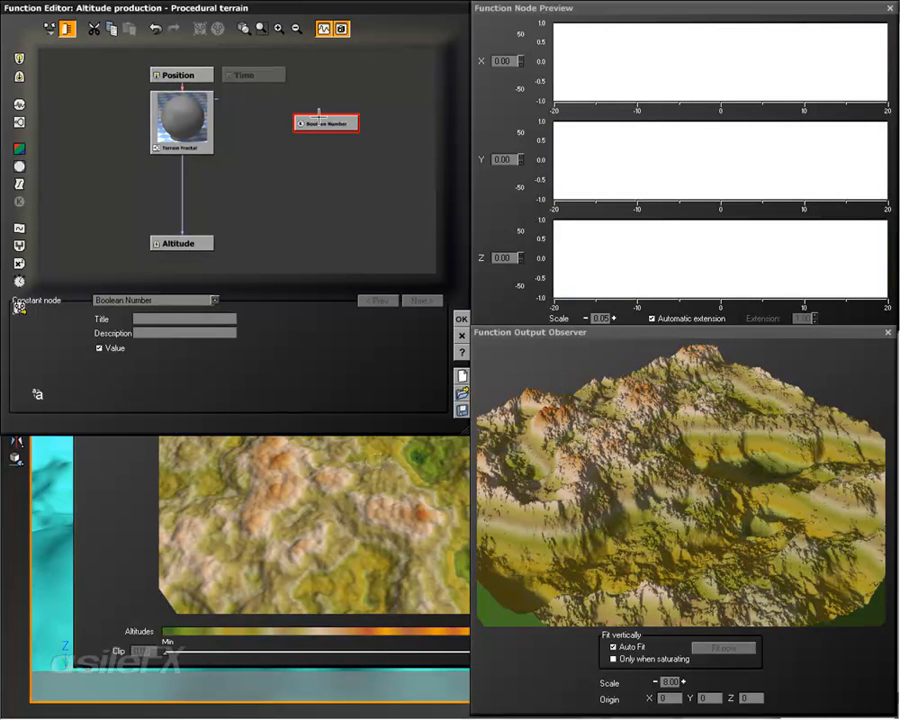
left_click_drag(324, 123, 276, 173)
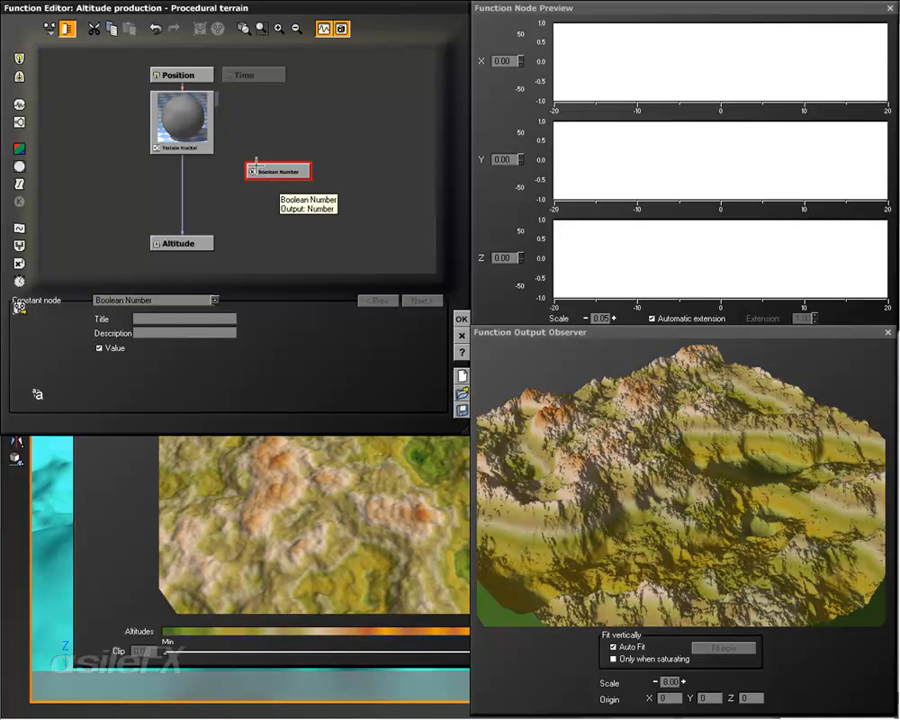
Step: Add a Blender combiner node between the Terrain Fractal and Altitude, and raise the Boolean Number node above it
left_click(210, 204)
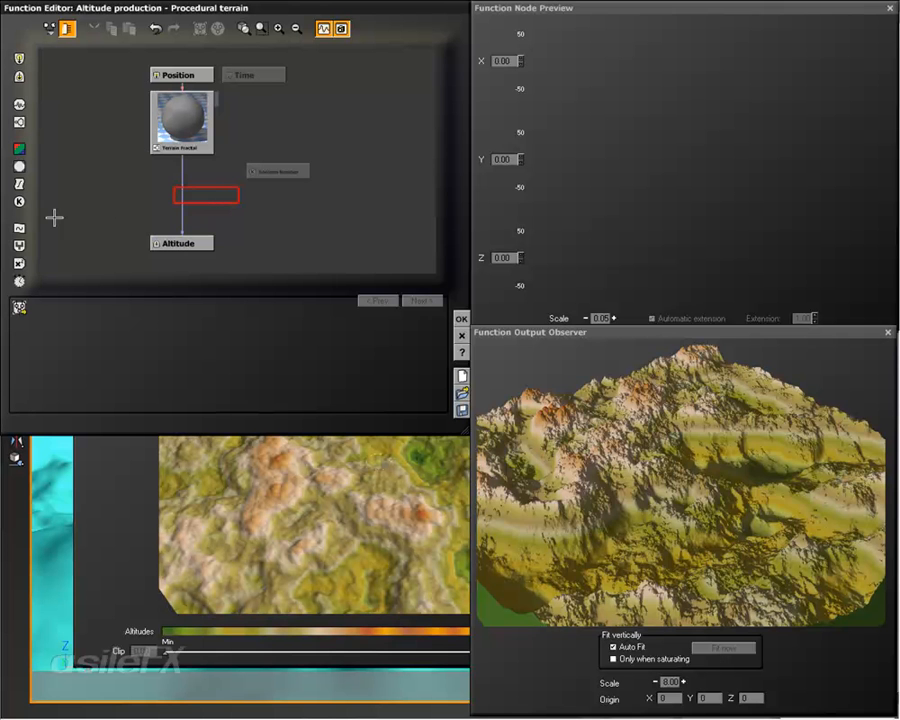
left_click(18, 245)
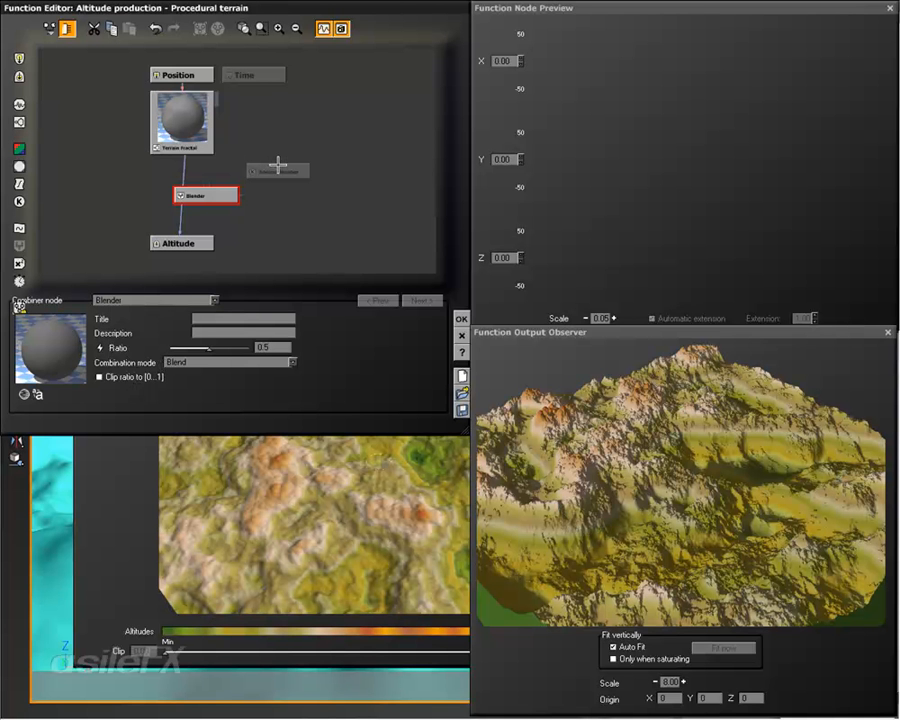
left_click_drag(283, 173, 295, 134)
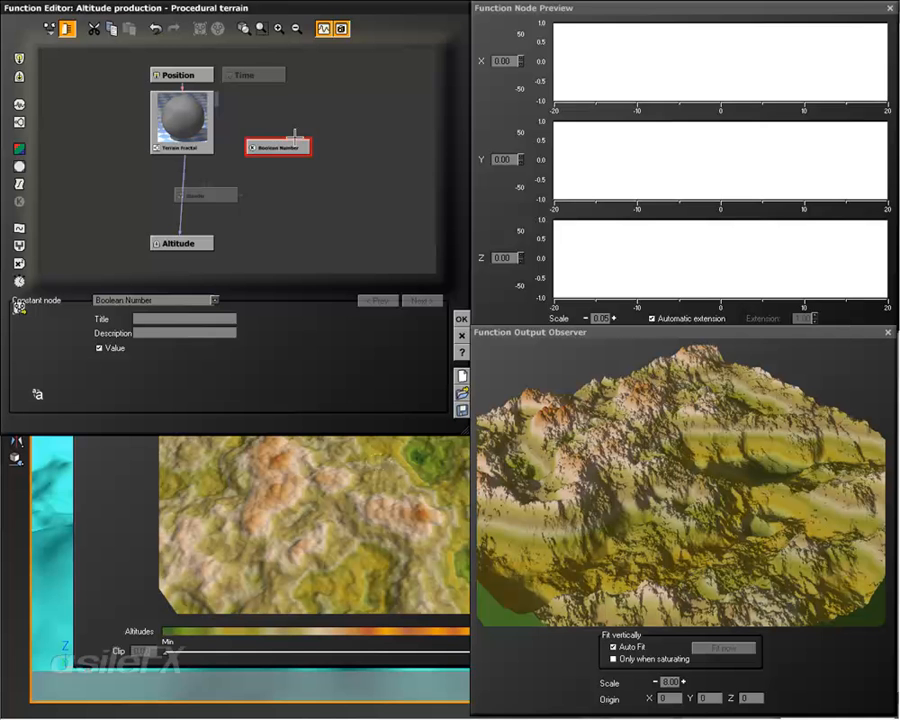
left_click(198, 194)
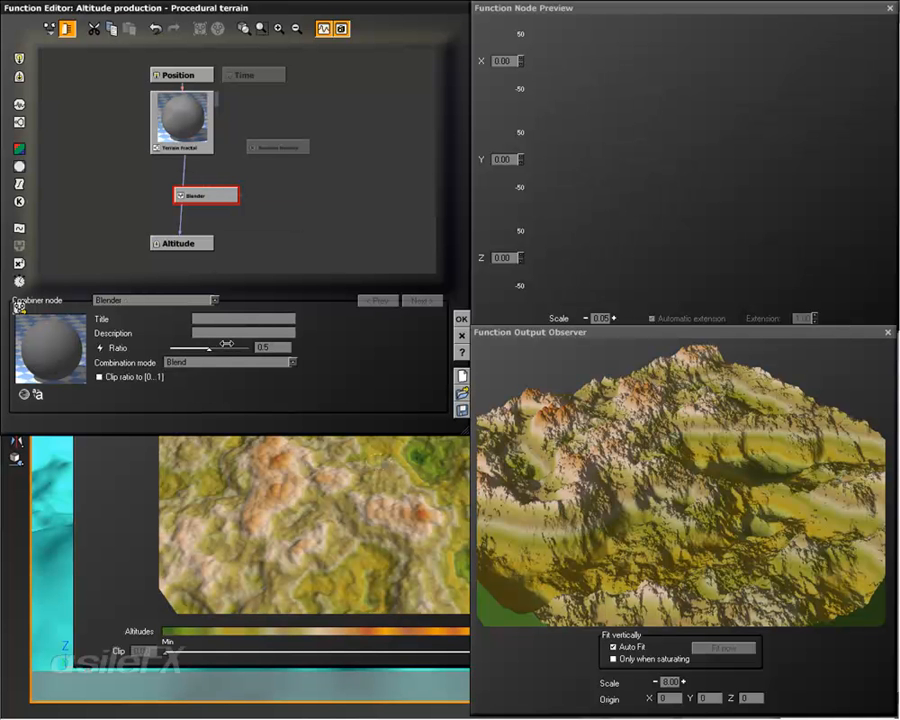
Step: Add a Camera Orbiter MetaNode, try its Z Position Constraint switch at 1 and 0, and delete the node again
left_click(297, 190)
right_click(297, 190)
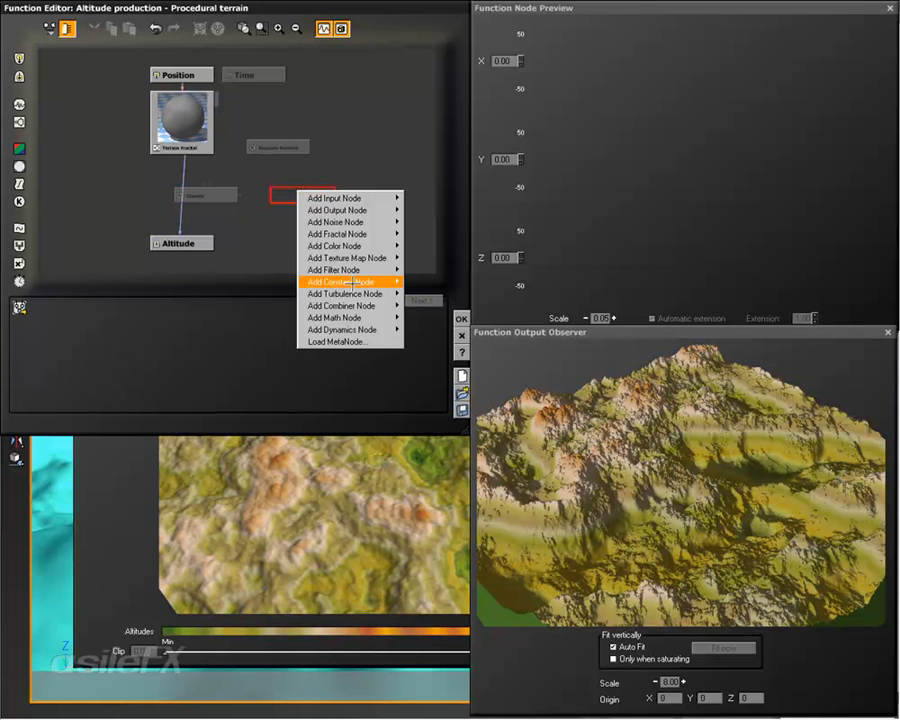
mouse_move(360, 329)
mouse_move(452, 331)
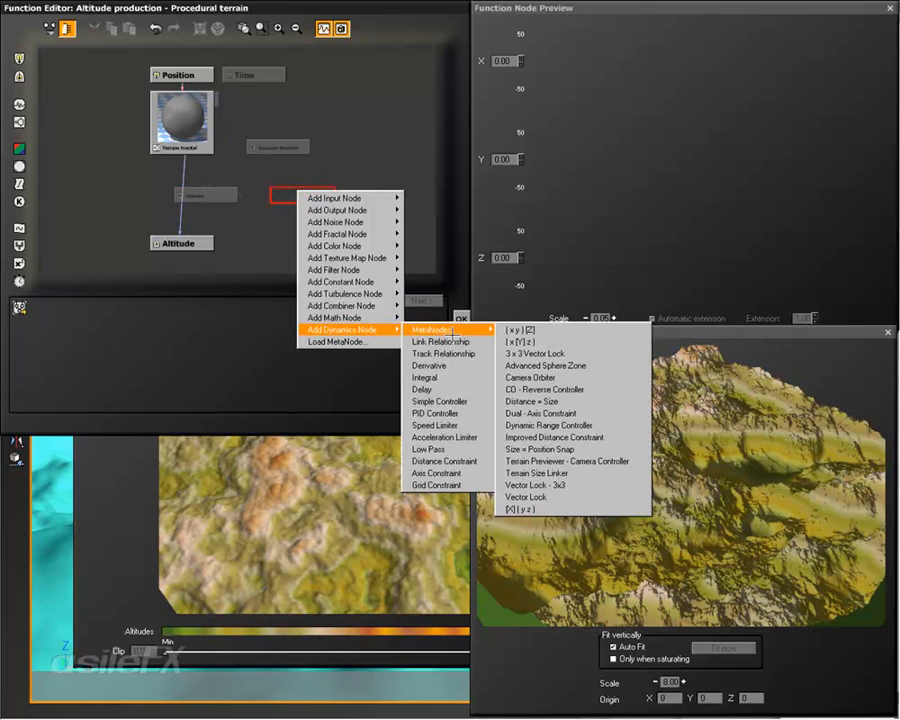
left_click(535, 377)
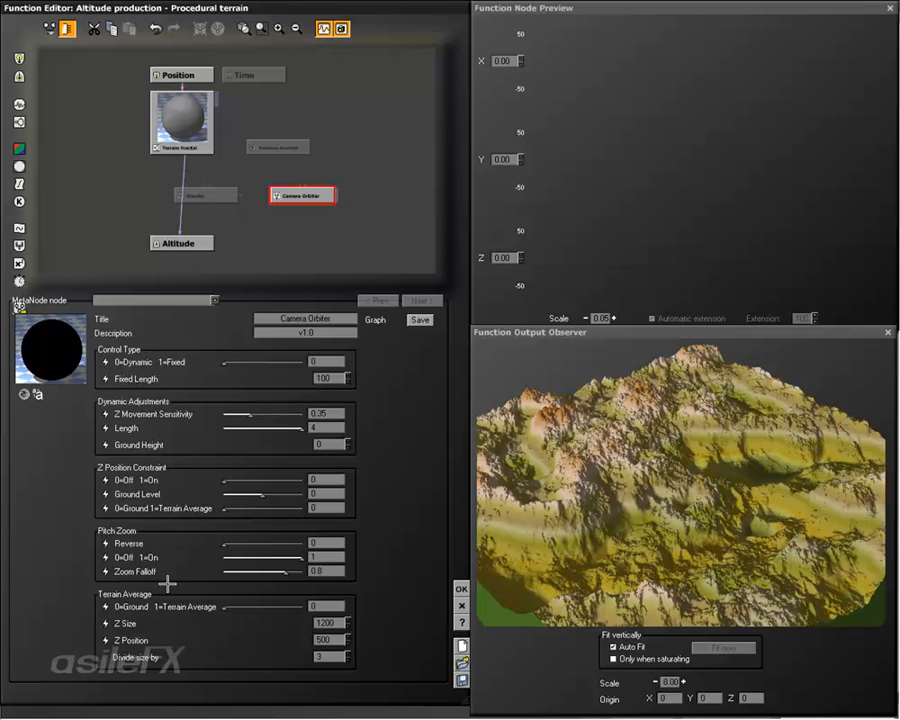
left_click_drag(226, 480, 301, 475)
left_click_drag(301, 480, 225, 477)
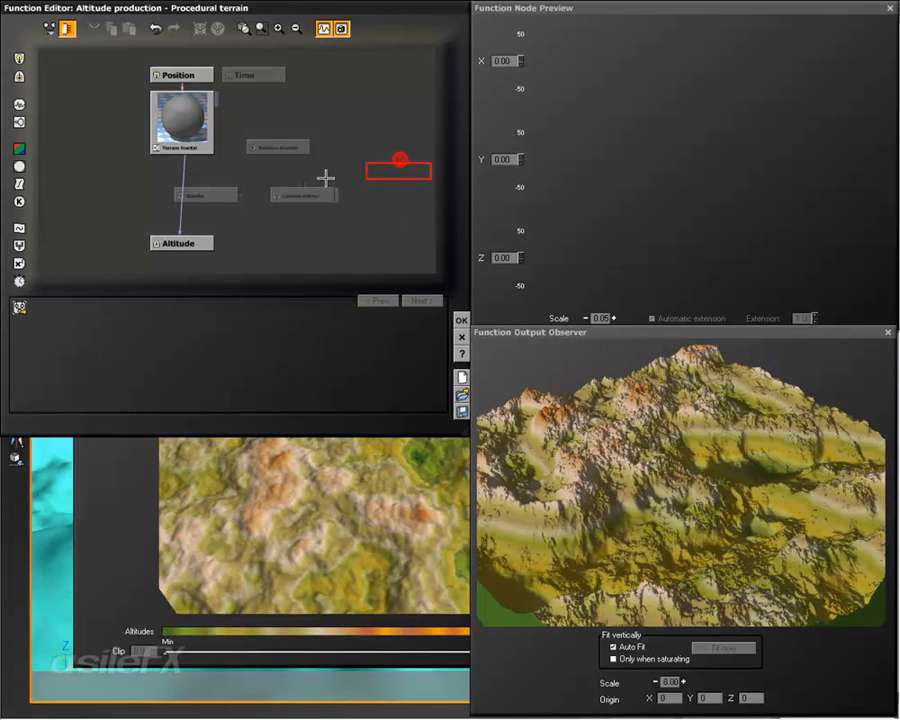
key("Delete")
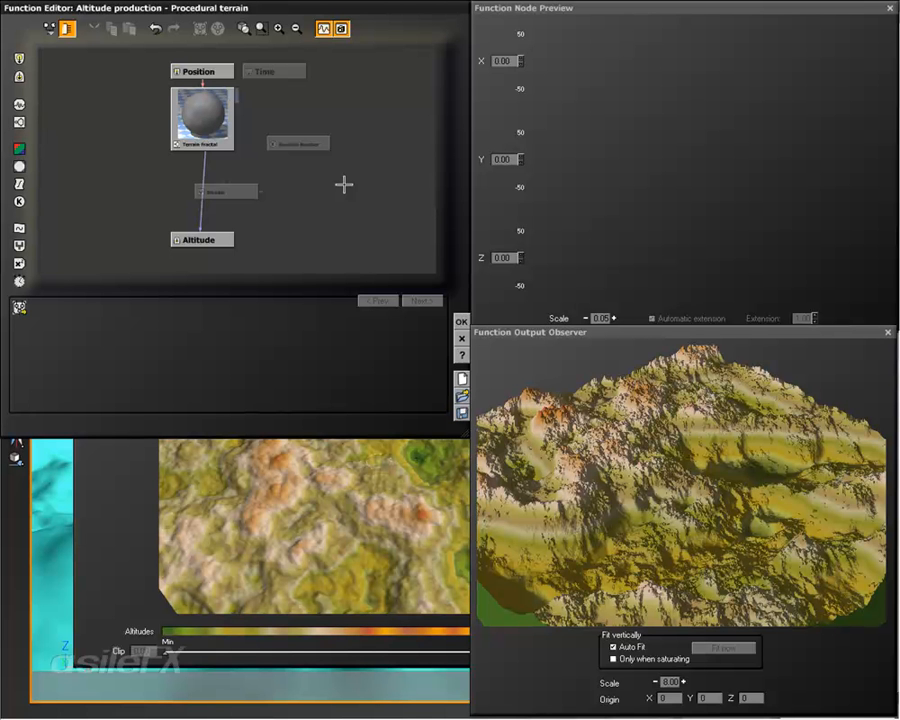
Step: Connect the Terrain Fractal's Altitude output to the Blender's first input and place the Blender off the fractal-to-Altitude line
right_click_drag(272, 178, 282, 182)
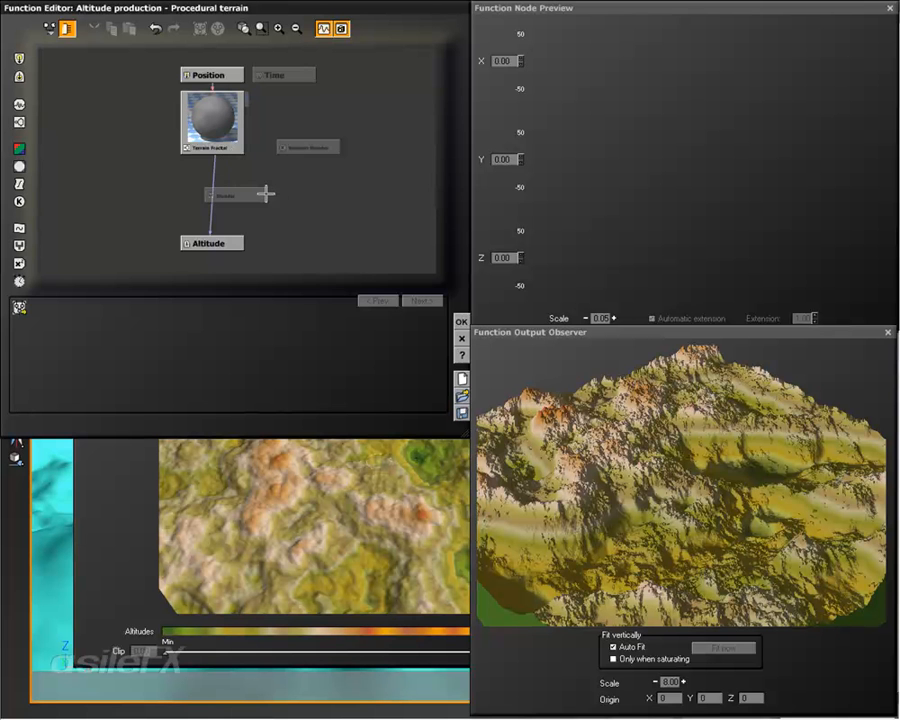
left_click(262, 194)
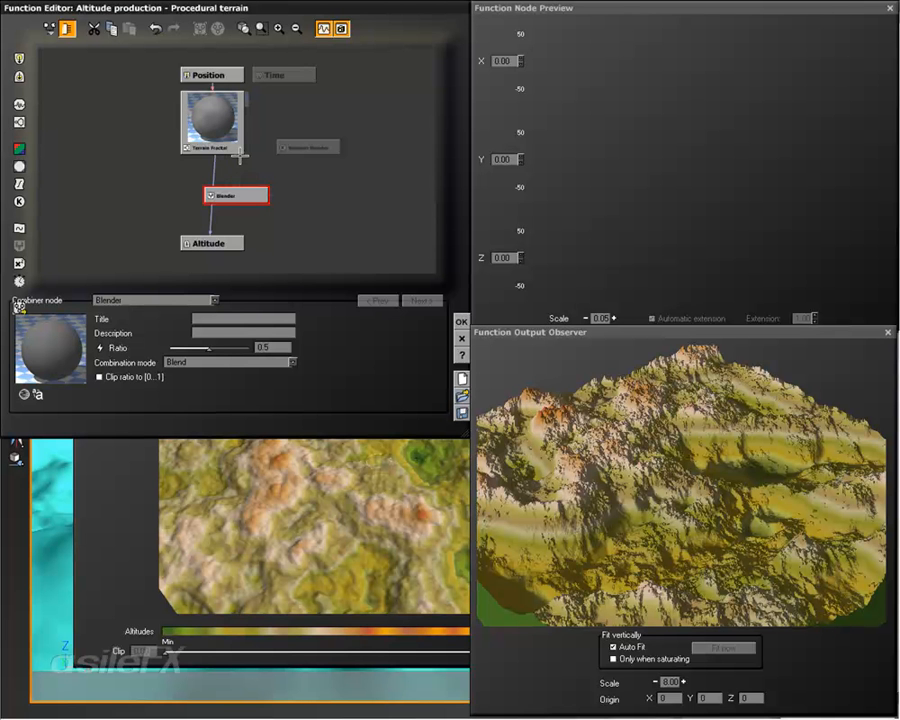
mouse_move(240, 155)
left_click_drag(247, 203, 230, 150)
left_click(232, 158)
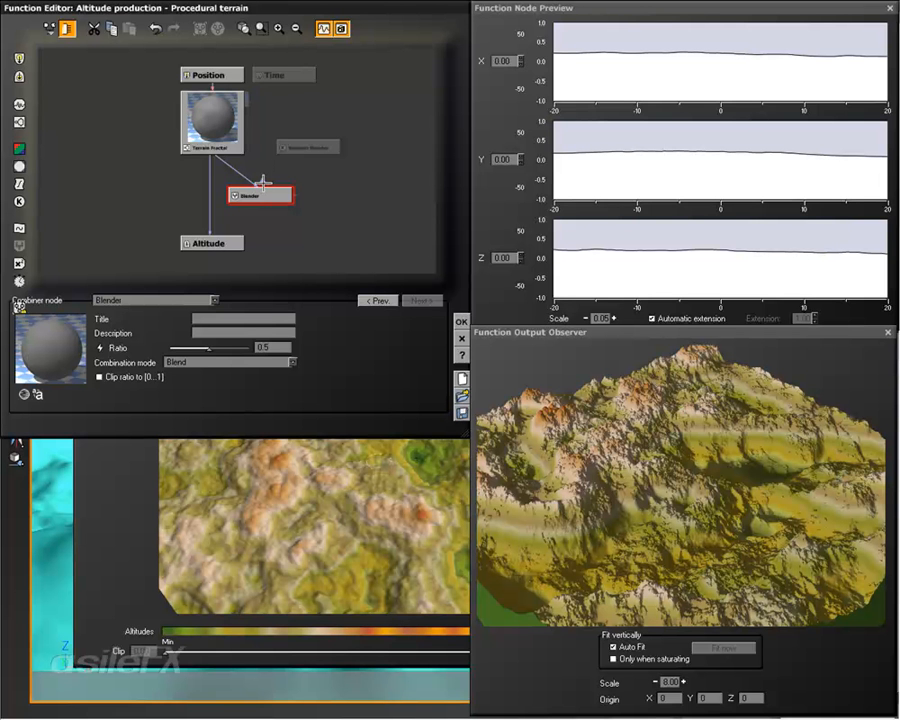
Step: Connect the Terrain Fractal's Rough areas output to the Blender's second input and raise the fractal's Ref. feature size
left_click_drag(263, 182, 275, 161)
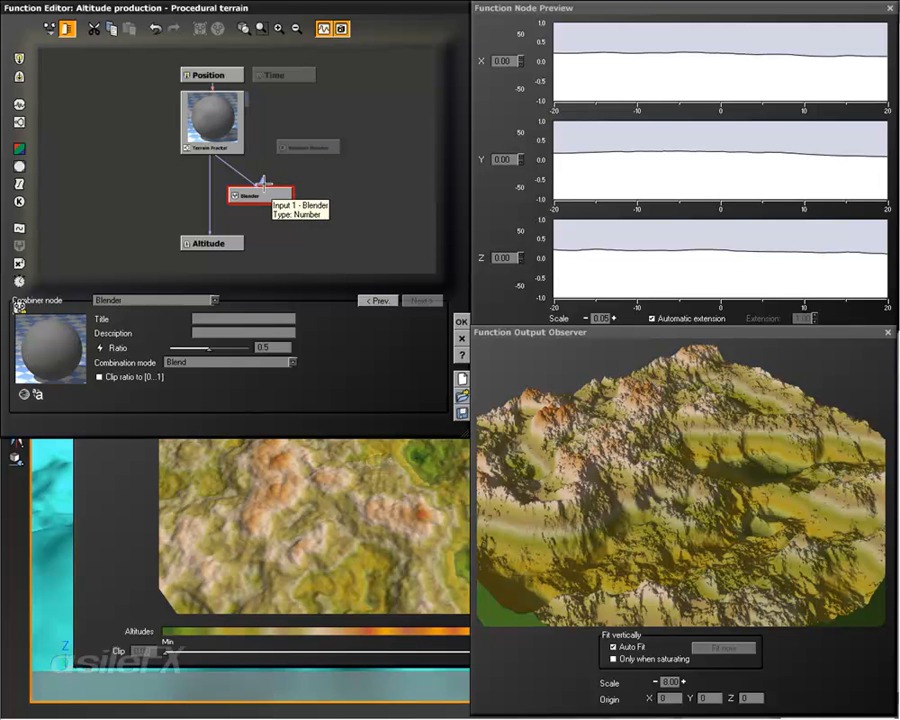
left_click_drag(263, 183, 222, 155)
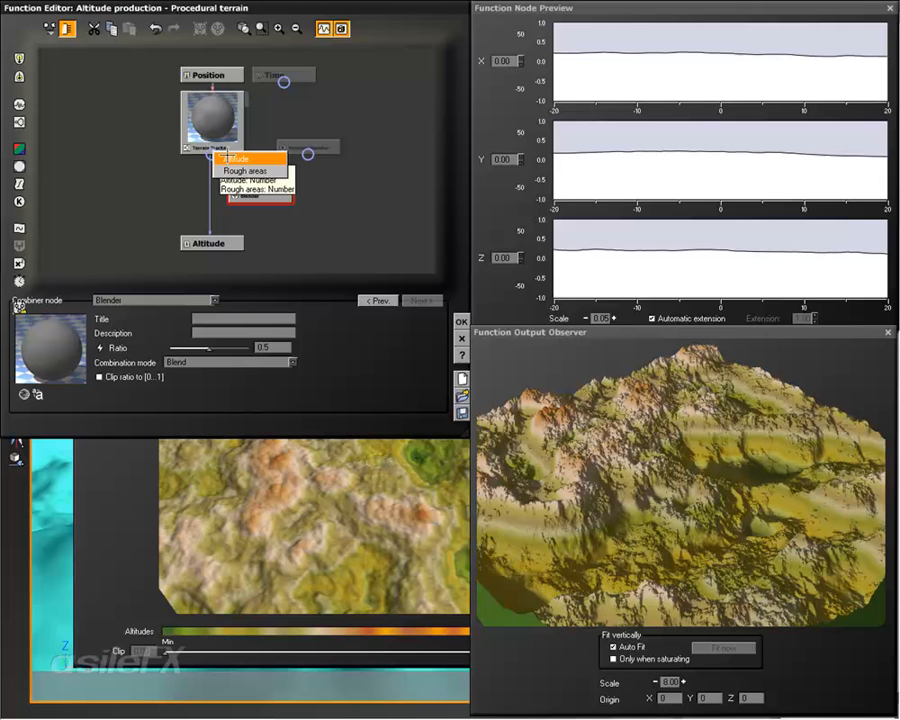
left_click(240, 170)
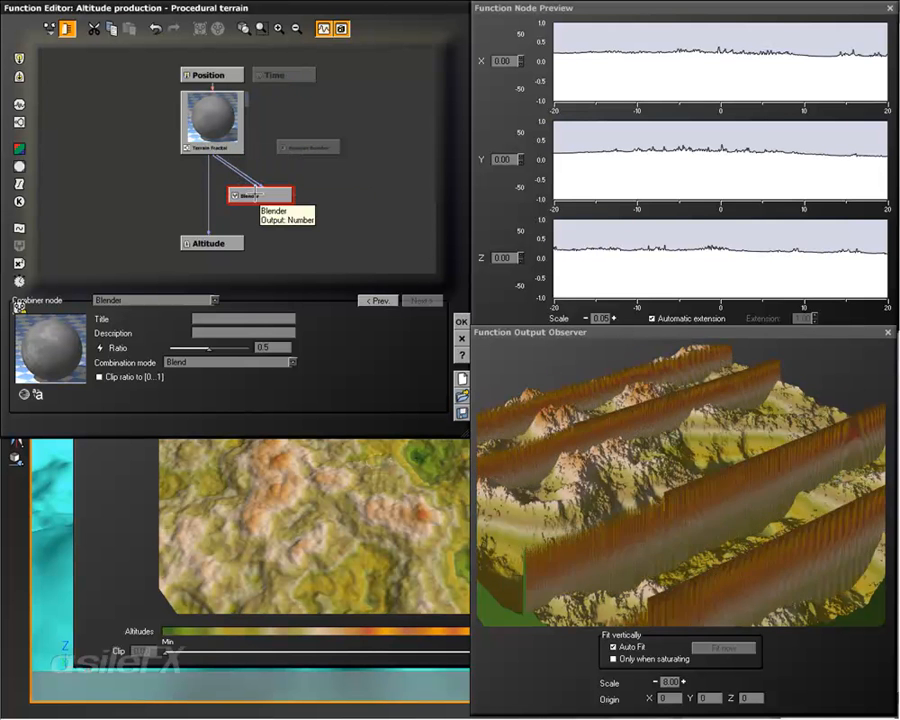
left_click(218, 127)
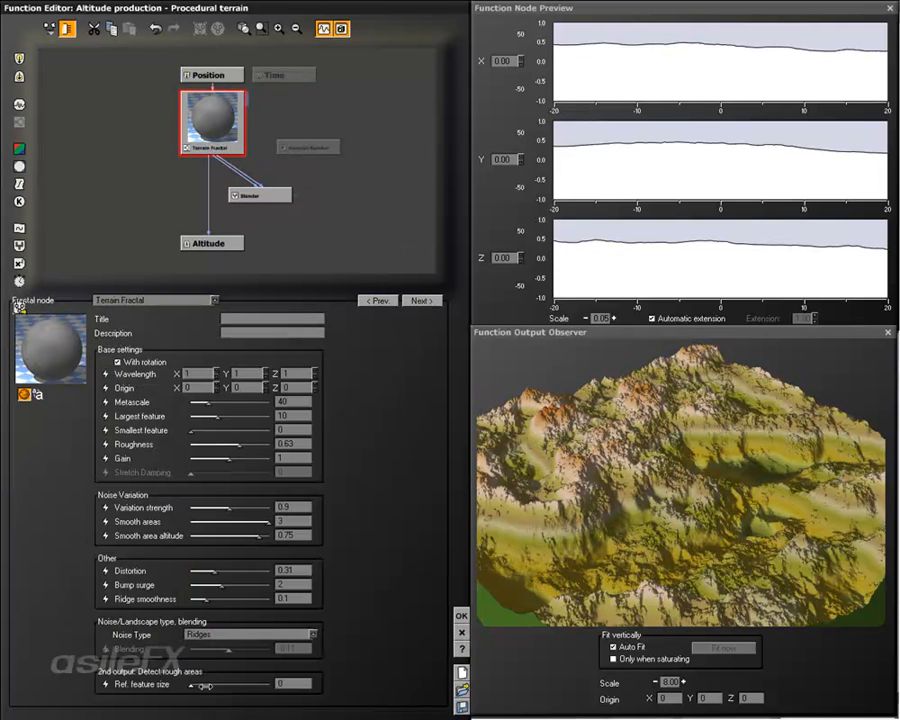
left_click(203, 686)
Step: Expose the Blender's Ratio as an input and drive it with the Boolean Number node instead of the constant
left_click(250, 193)
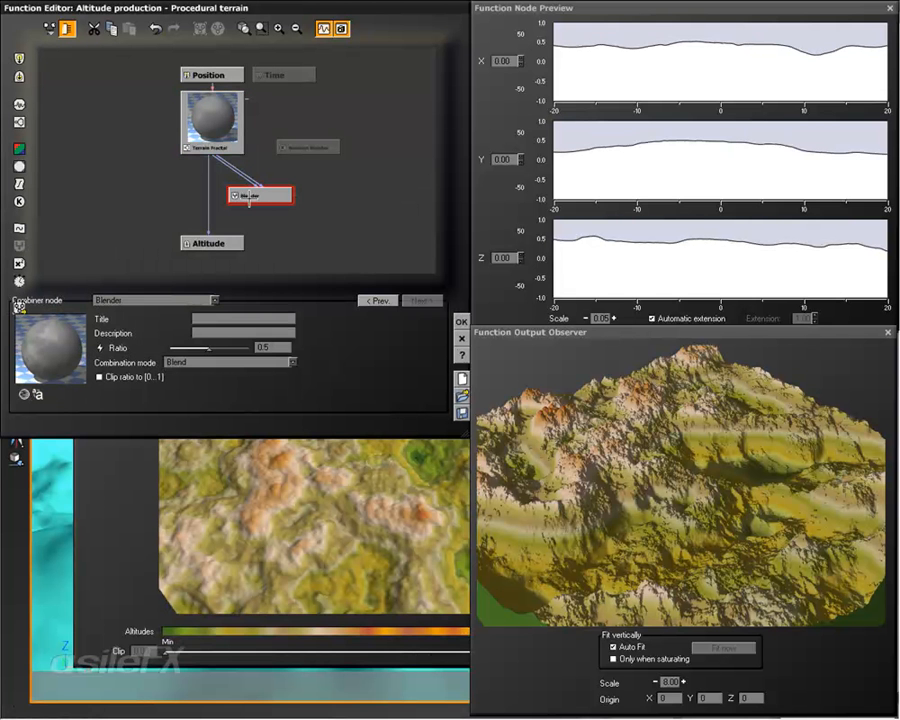
left_click(100, 347)
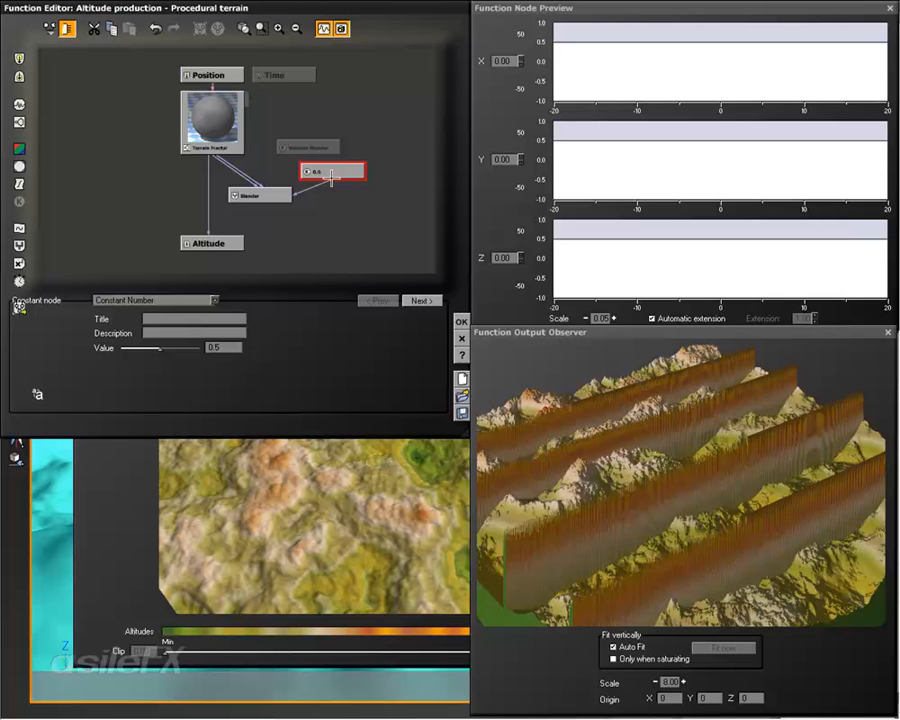
key("Delete")
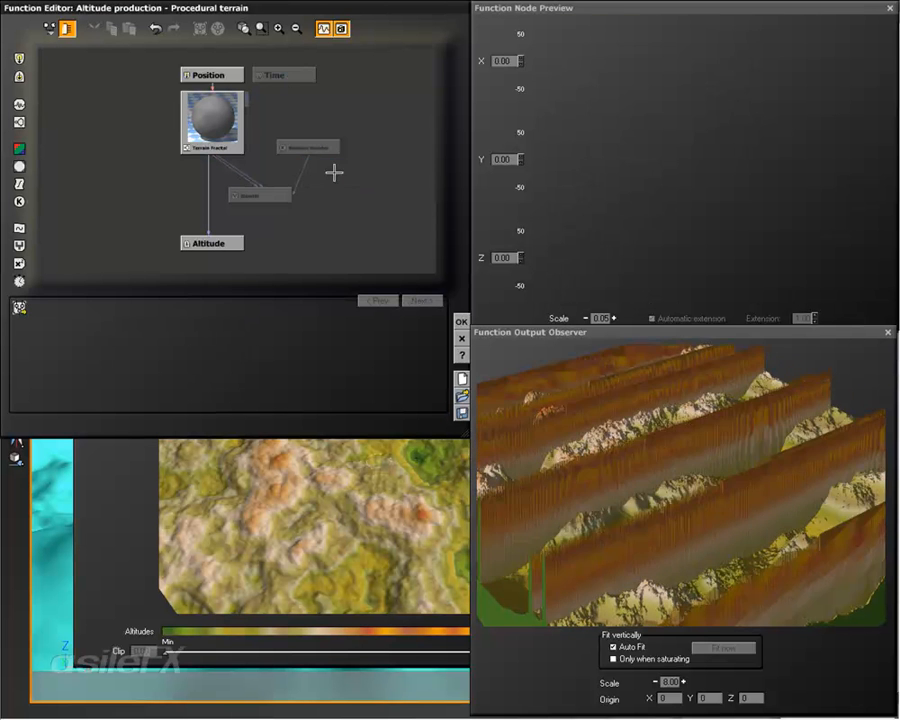
Step: Insert the Blender between the Terrain Fractal and Altitude, try the Boolean Number's Value on and off, and leave it off
left_click(262, 195)
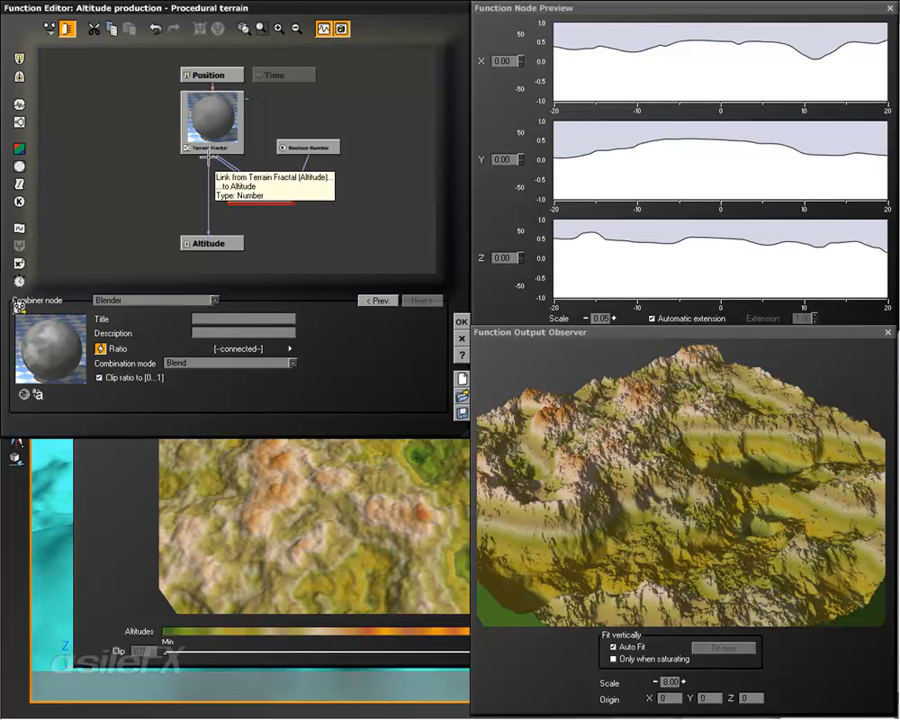
left_click_drag(208, 156, 274, 194)
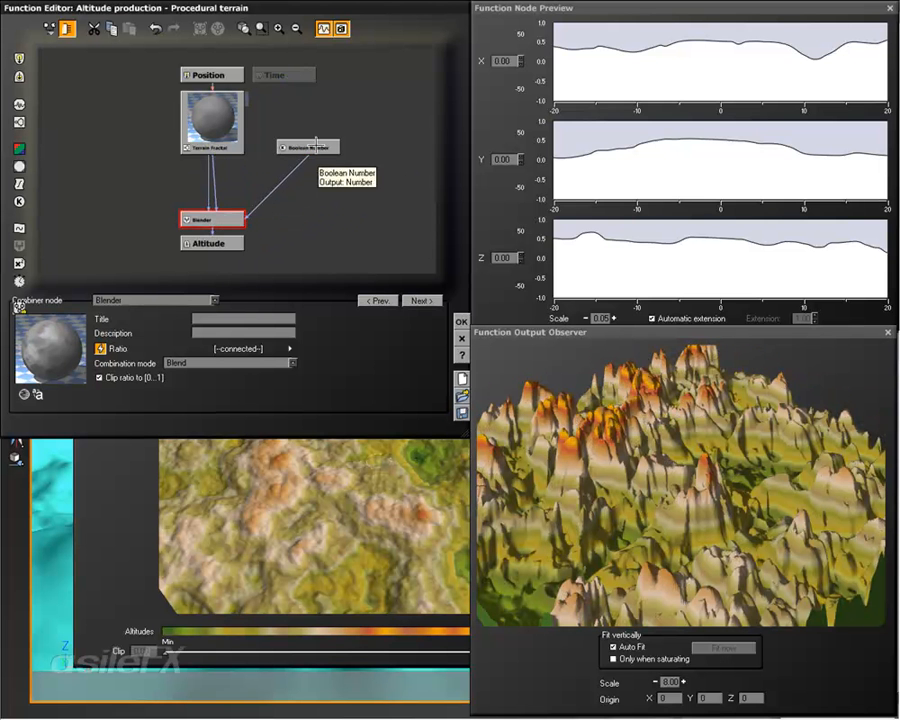
left_click(305, 148)
left_click(110, 347)
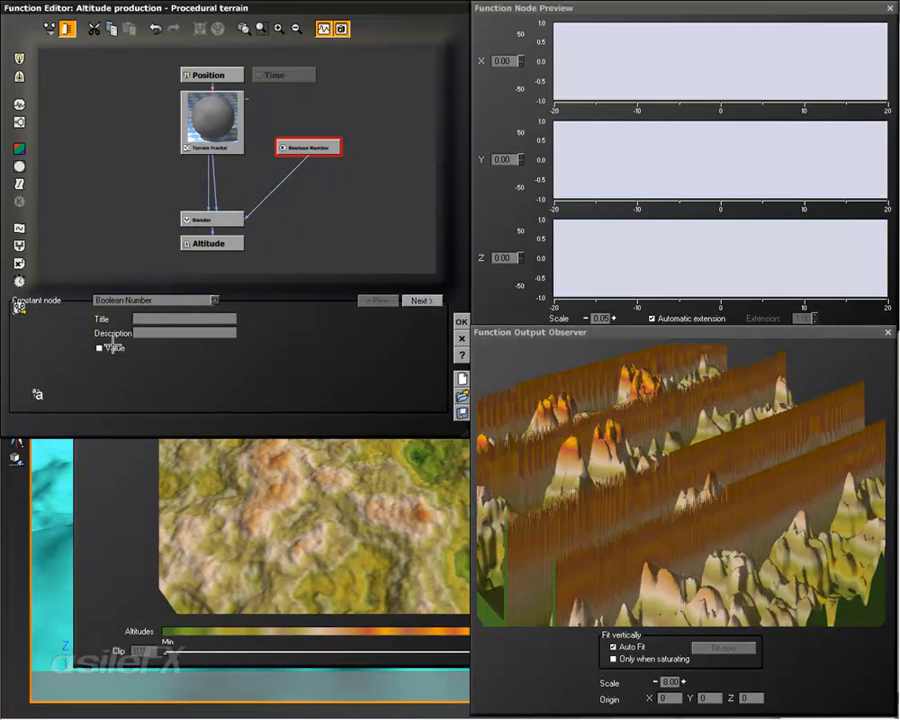
left_click(112, 347)
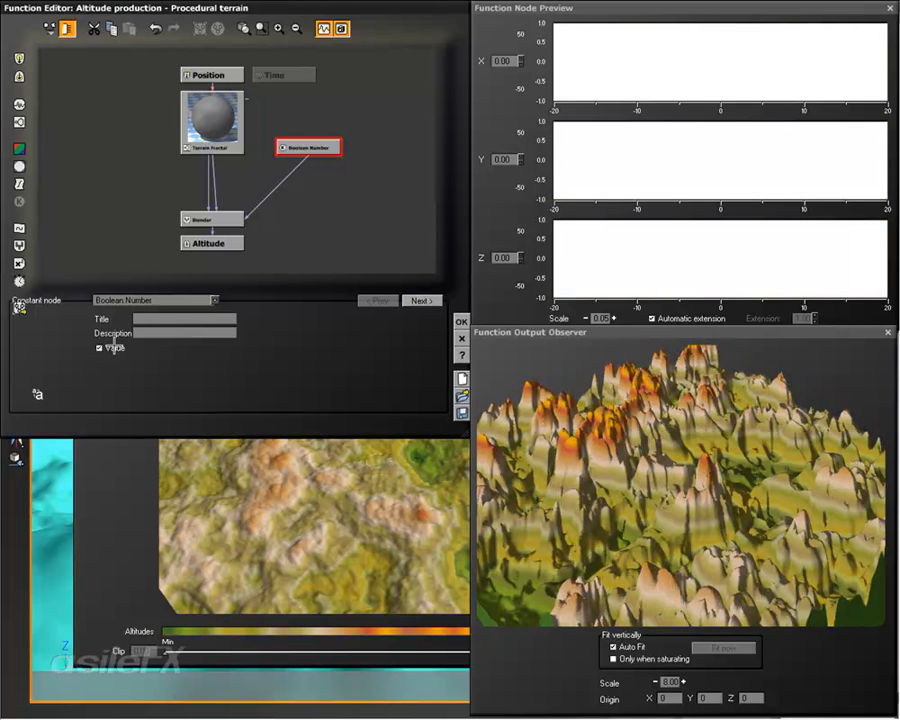
left_click(112, 347)
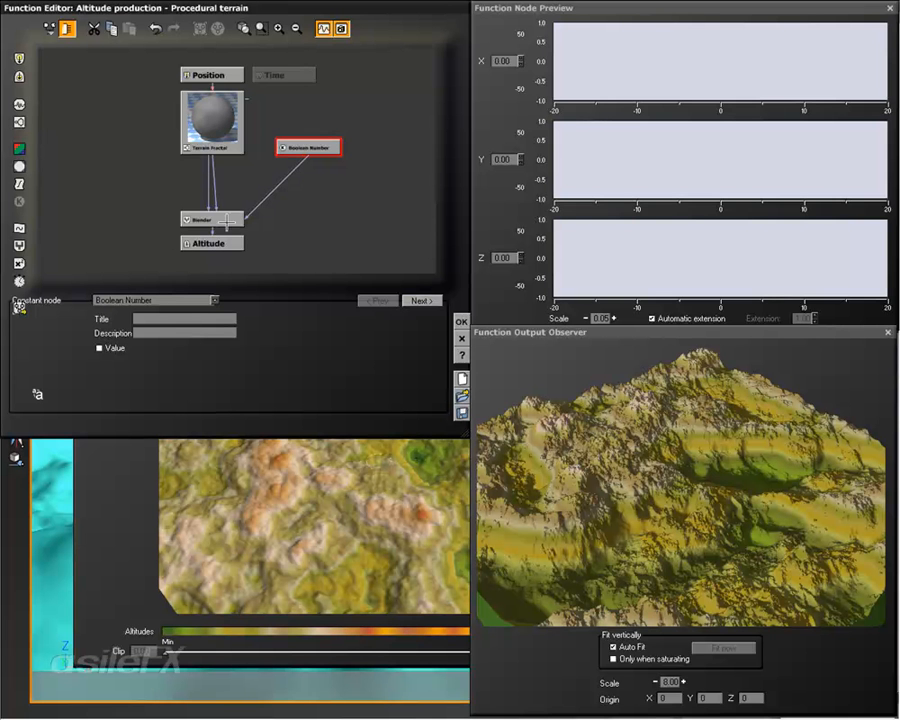
Step: Group the Blender and Boolean Number into a MetaNode and place it between the Terrain Fractal and Altitude
left_click_drag(227, 219, 322, 195)
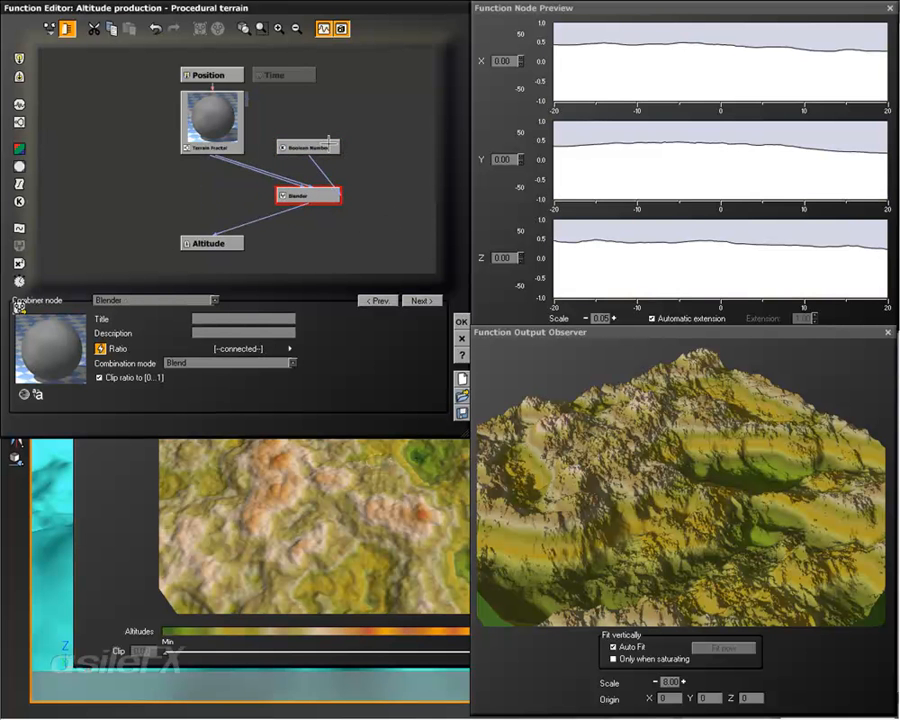
left_click_drag(328, 143, 289, 149)
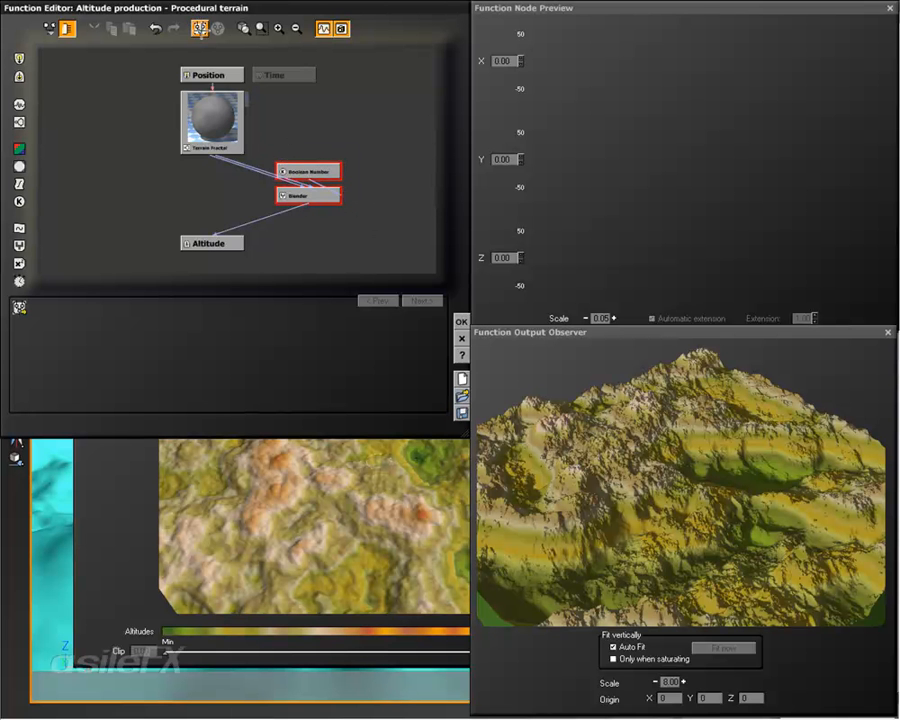
left_click(200, 28)
left_click_drag(324, 168, 232, 194)
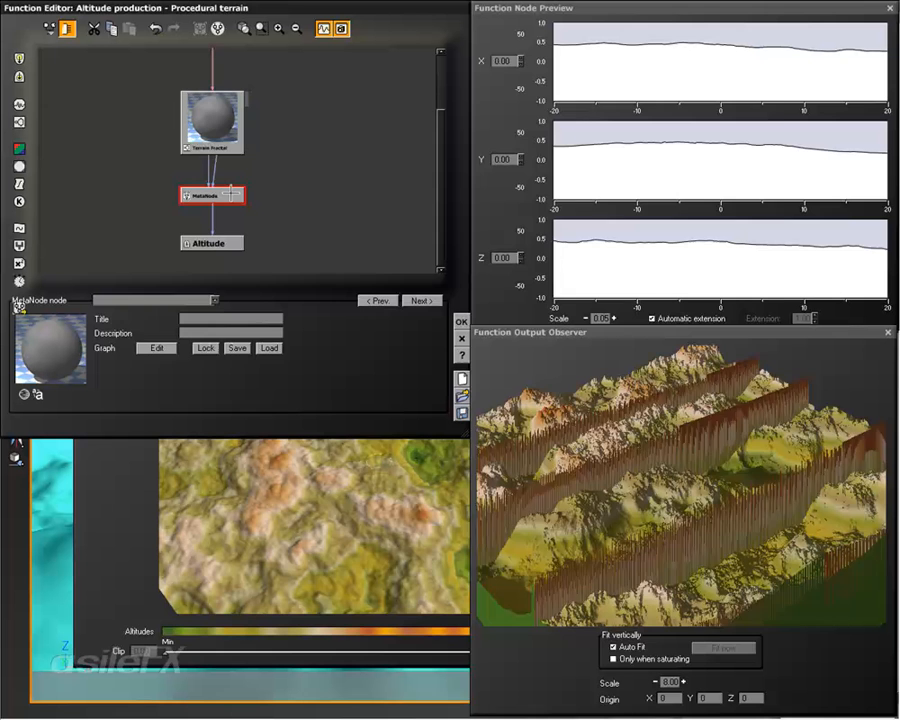
Step: Open the MetaNode's graph and spread the two Terrain Fractal inputs and the Boolean Number apart above the Blender
left_click(157, 348)
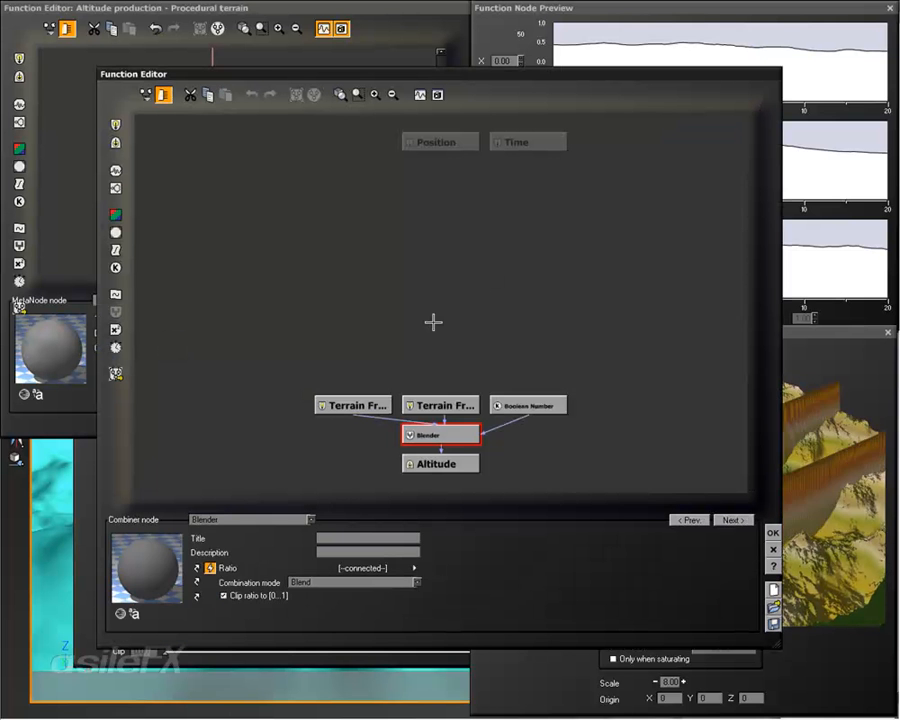
left_click(372, 405)
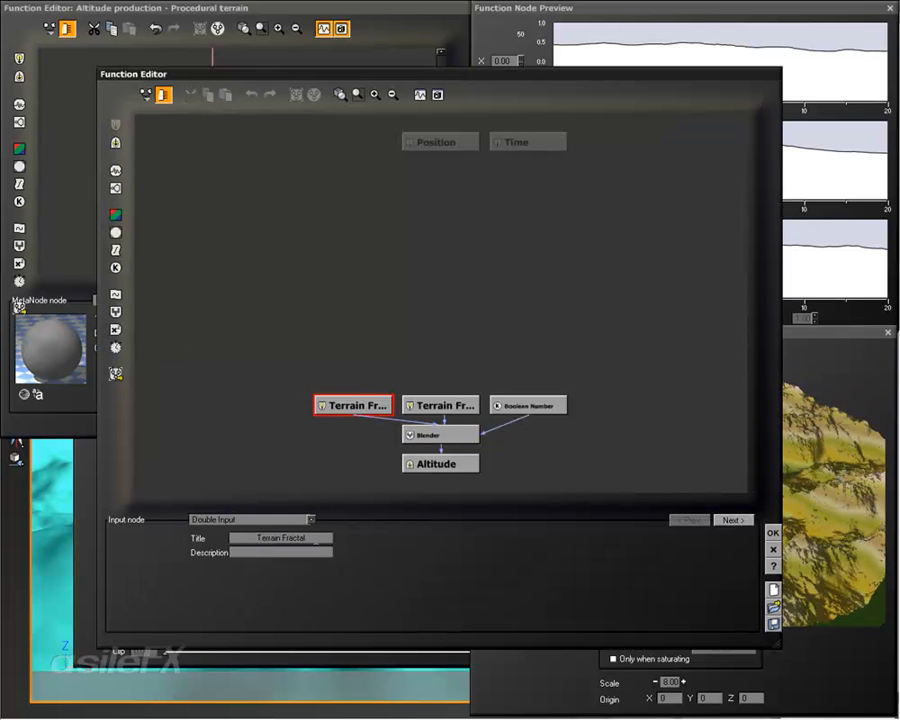
left_click(317, 537)
left_click(415, 376)
left_click(437, 405)
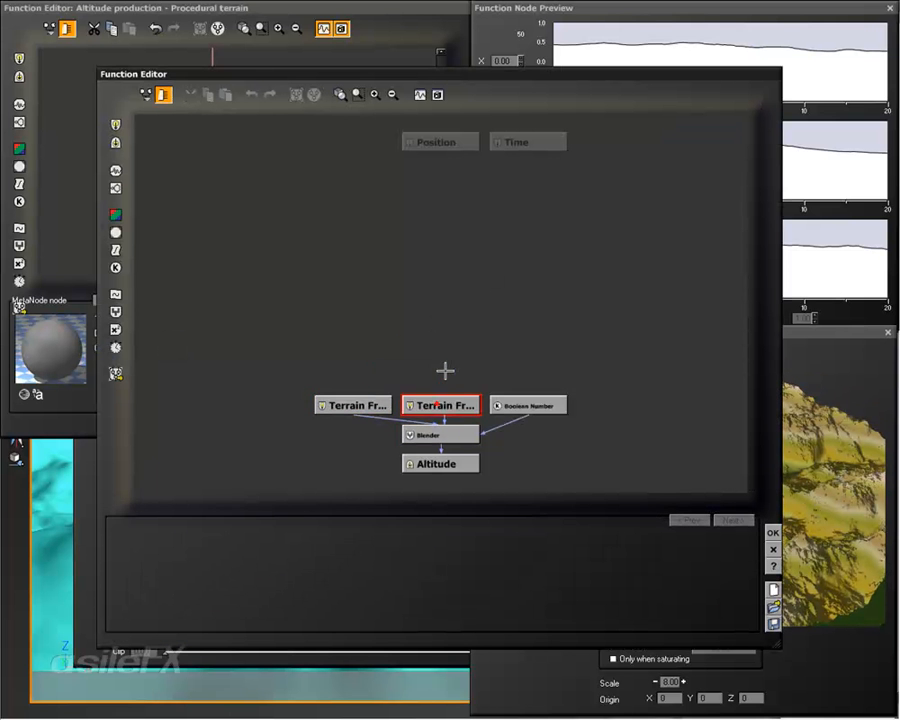
left_click_drag(445, 371, 437, 346)
left_click_drag(350, 404, 322, 346)
left_click_drag(421, 343, 510, 317)
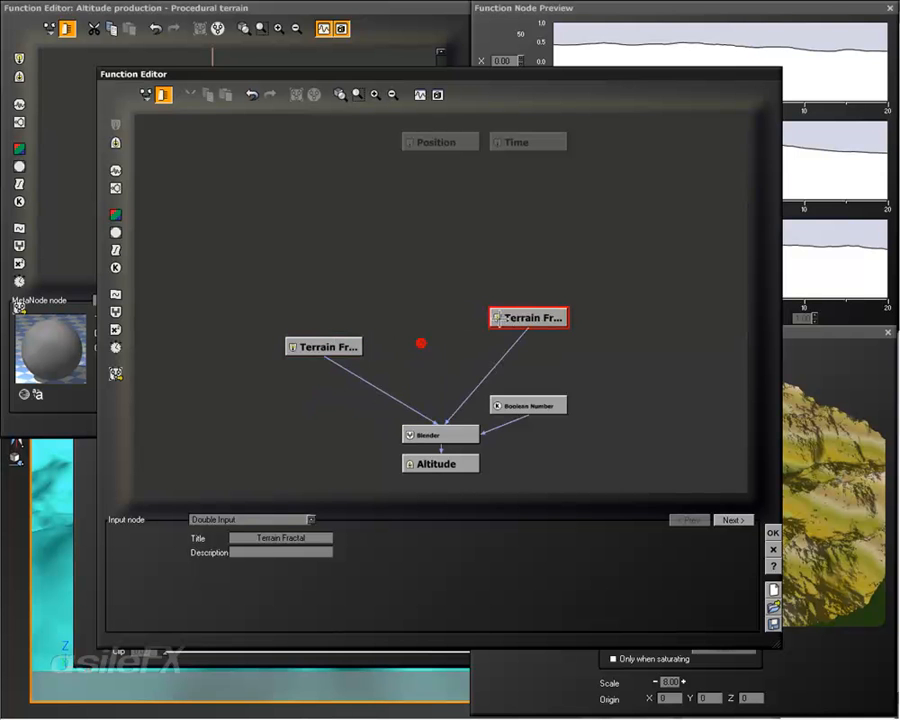
left_click_drag(530, 405, 618, 375)
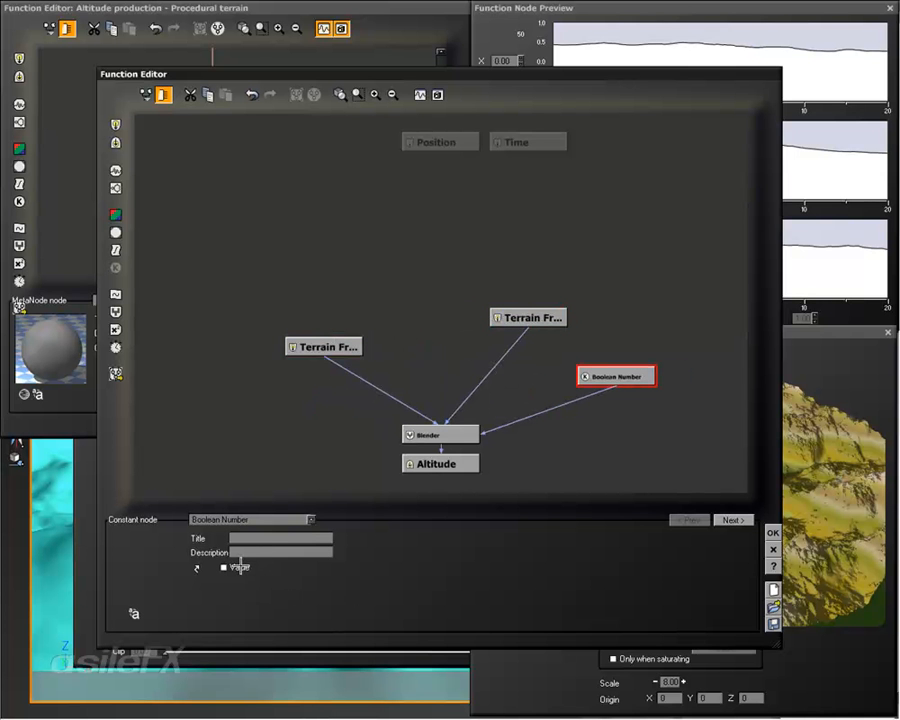
Step: Title the Blender's second input node "On" and its first input node "Off", and level the Off node with the On node
left_click(537, 317)
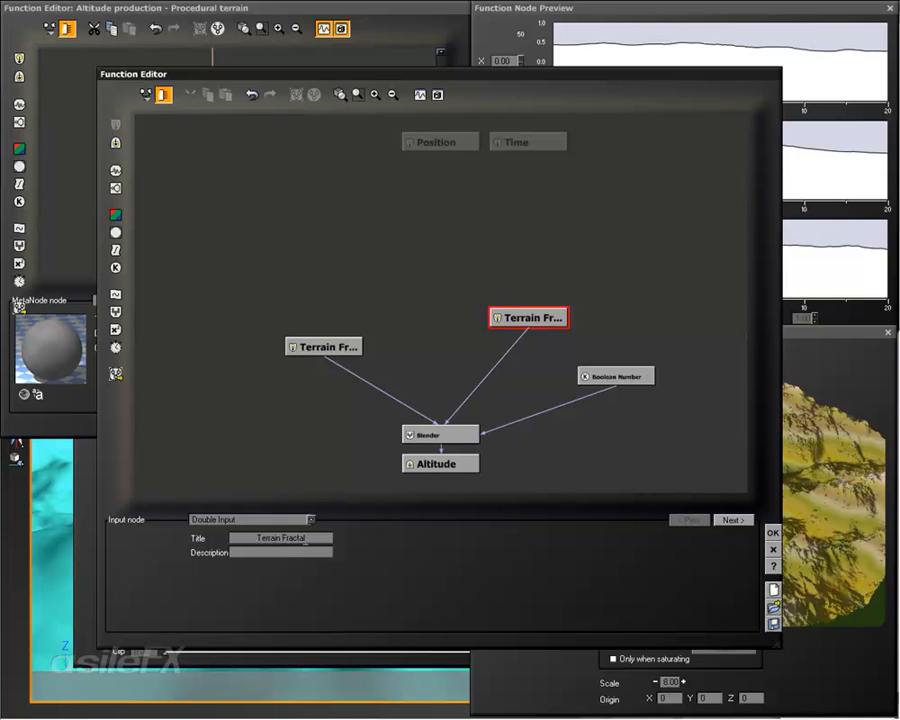
left_click(304, 541)
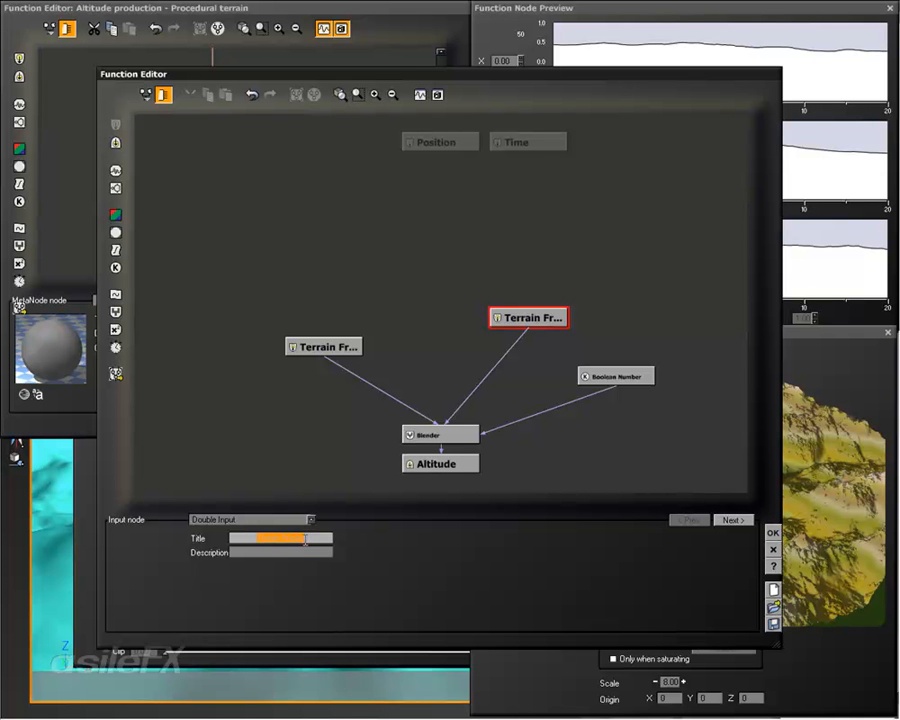
type("0")
left_click(322, 347)
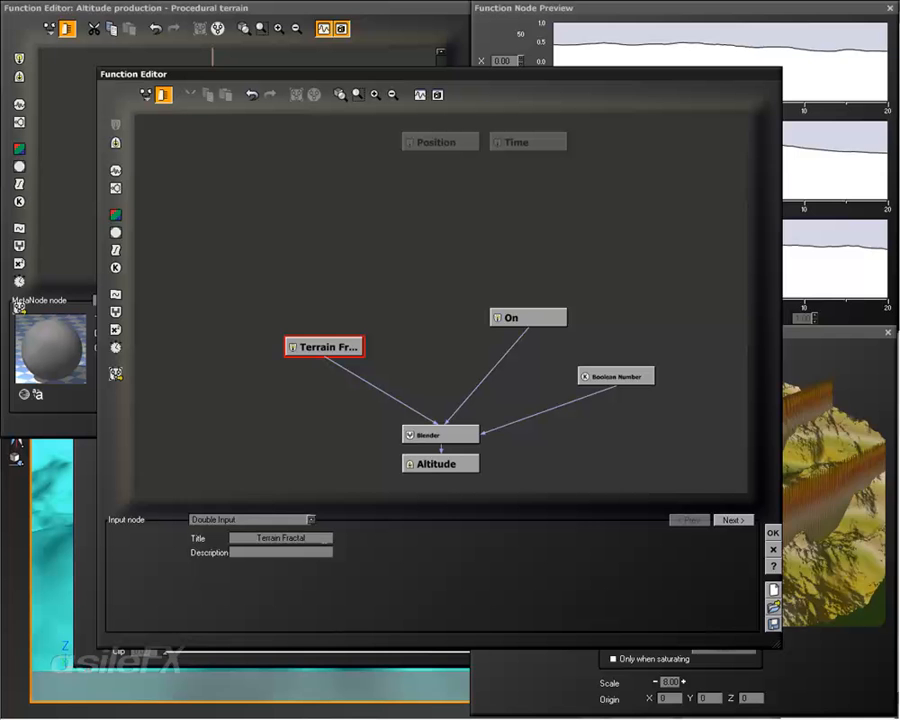
left_click(323, 538)
type("Off")
key("Return")
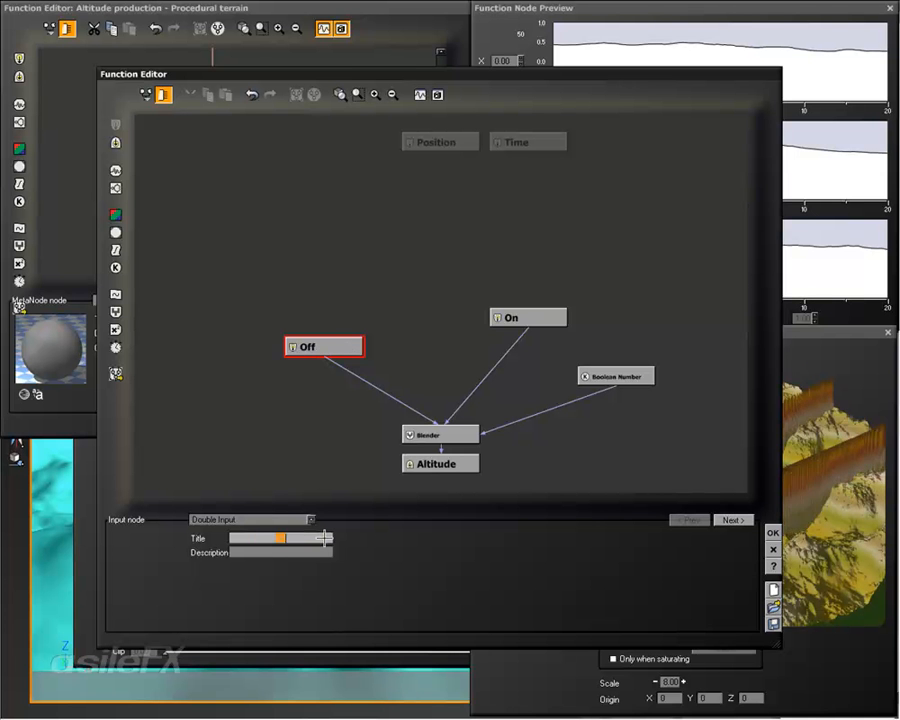
left_click_drag(330, 347, 330, 317)
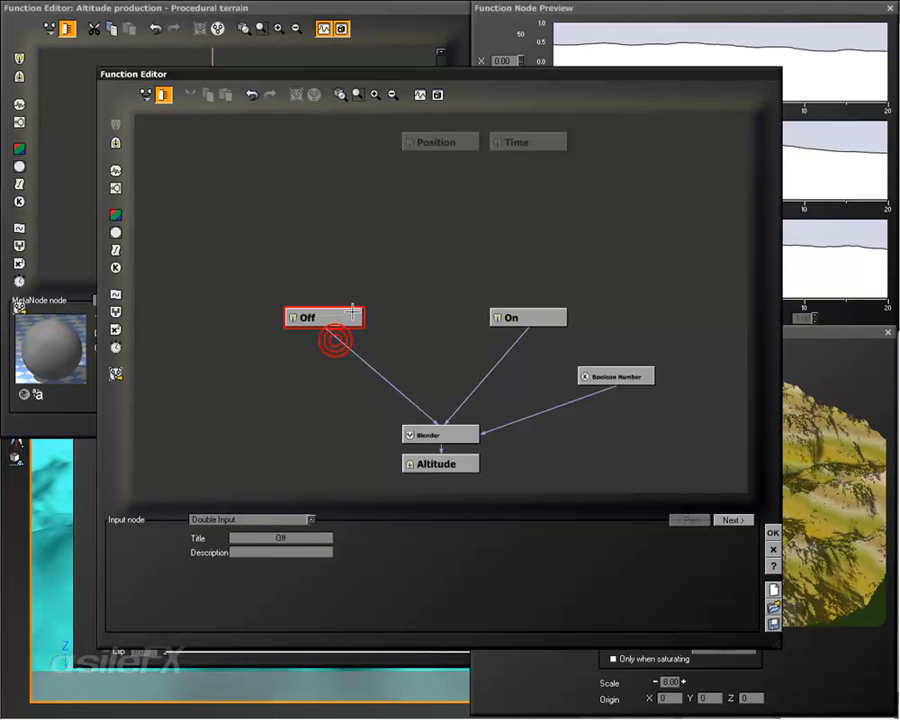
Step: Publish the Boolean Number's Value as "On" in the group "Switch", apply the MetaNode graph, and try the switch on and off
left_click(613, 372)
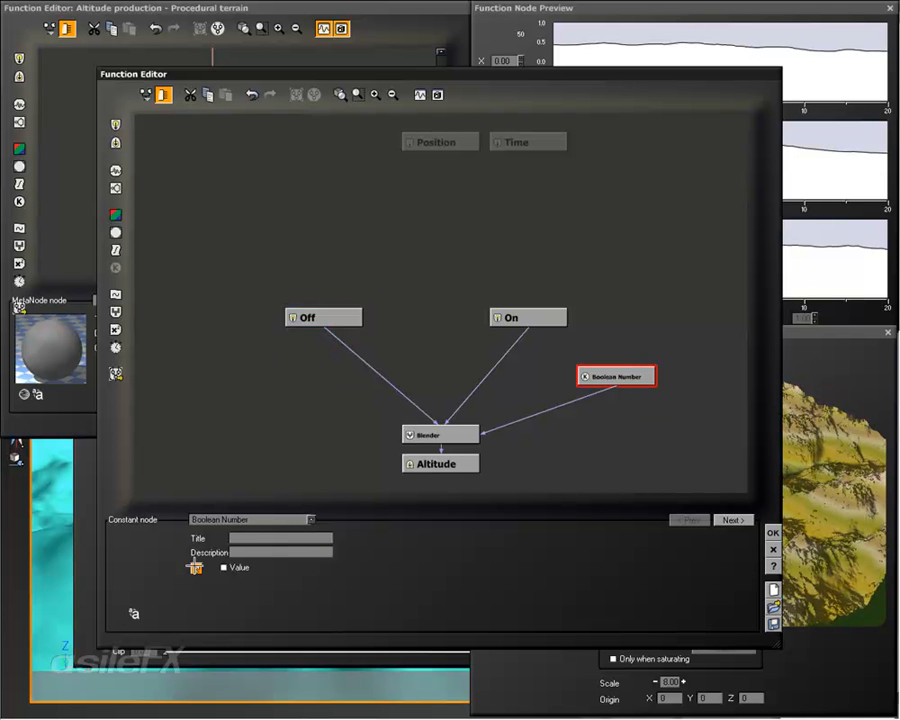
left_click(197, 567)
left_click(356, 233)
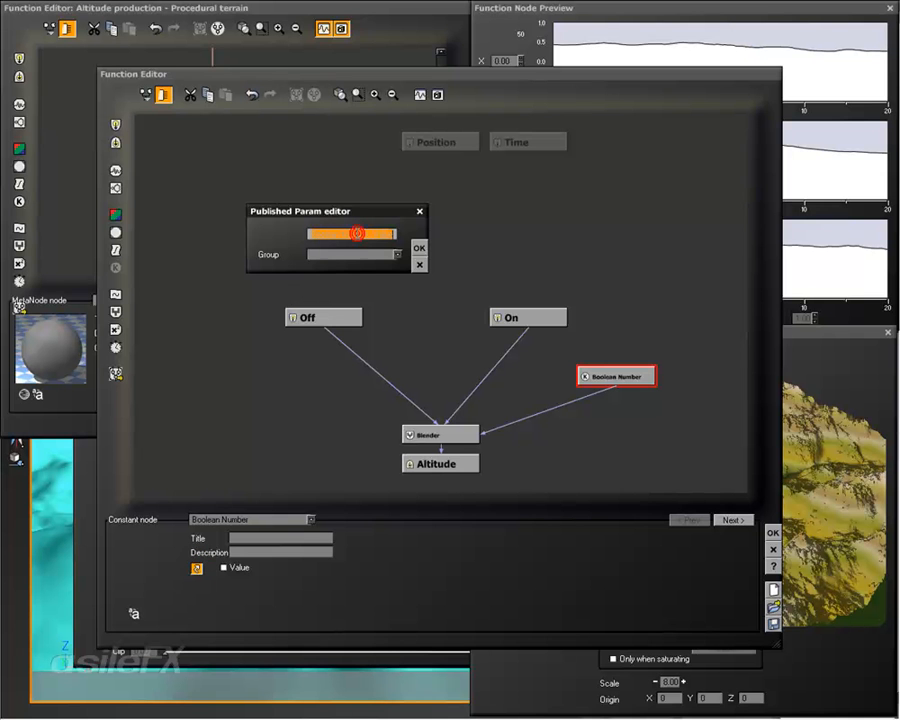
type("O")
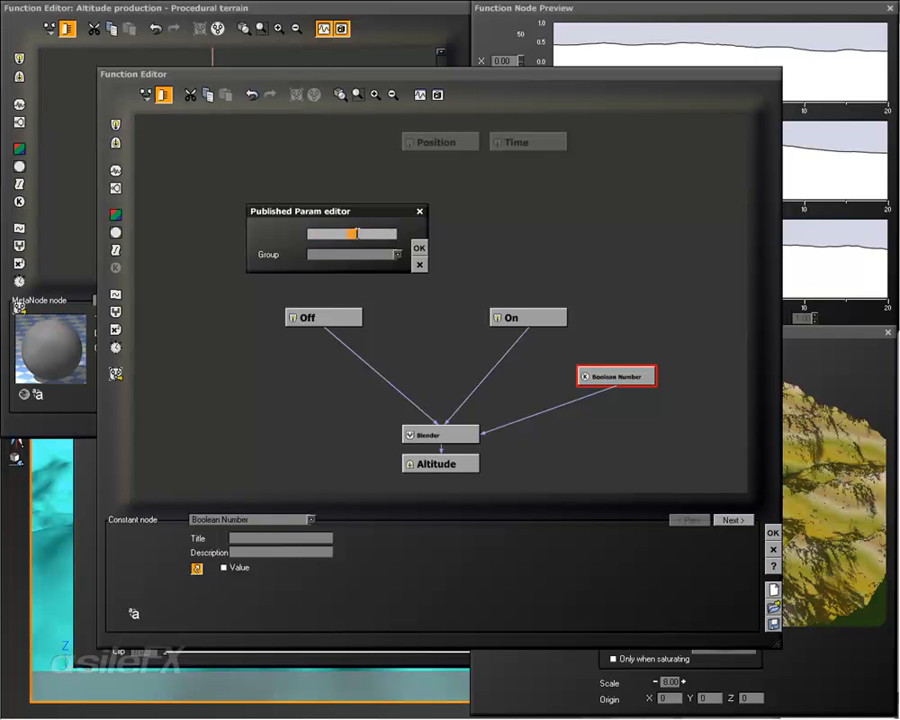
left_click(358, 256)
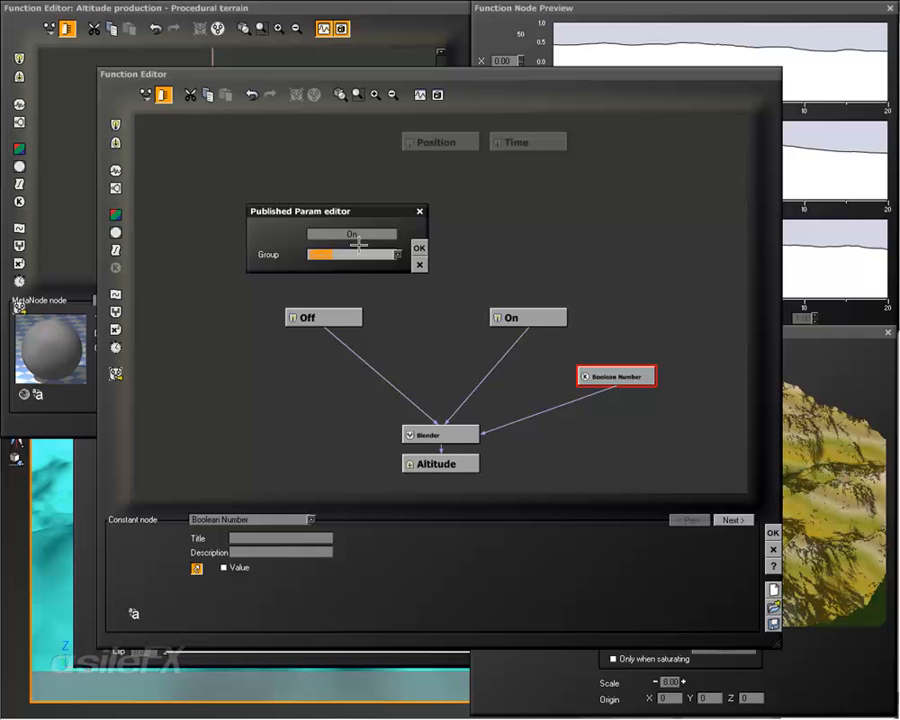
left_click(419, 247)
left_click(772, 533)
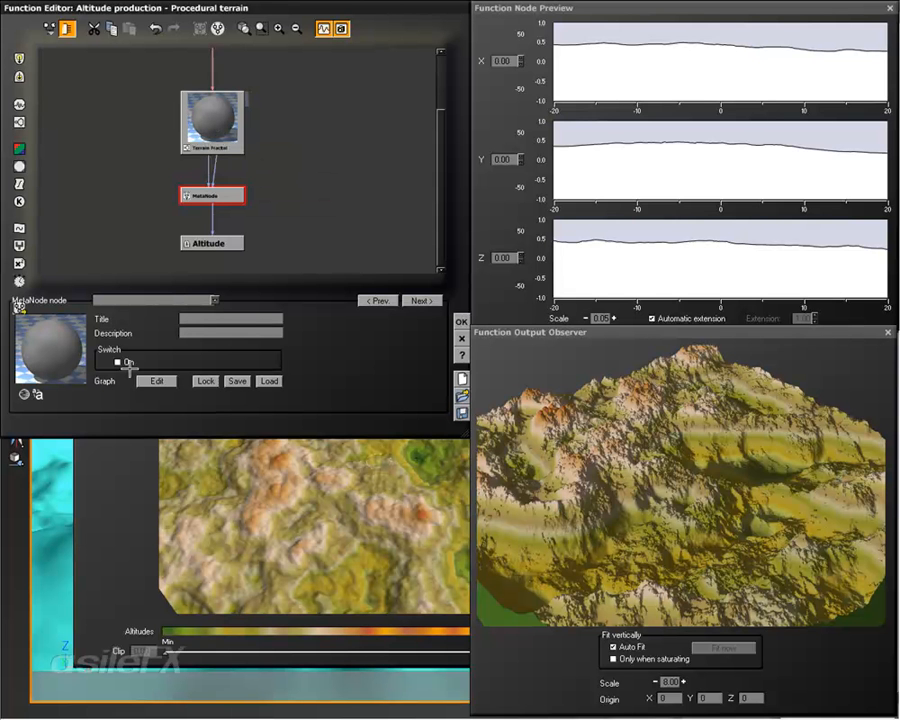
left_click(125, 363)
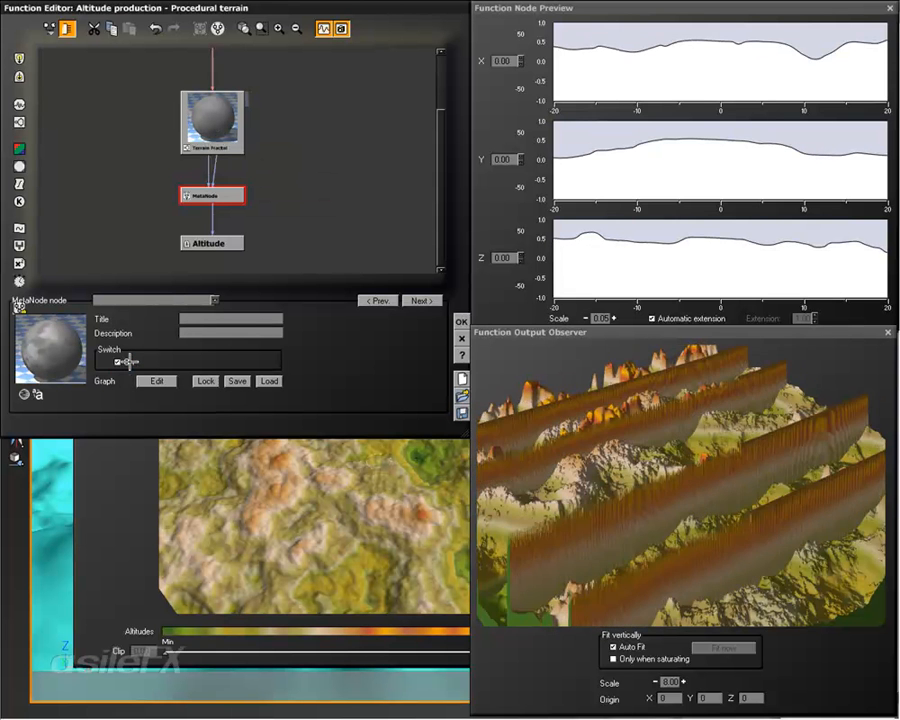
left_click(125, 363)
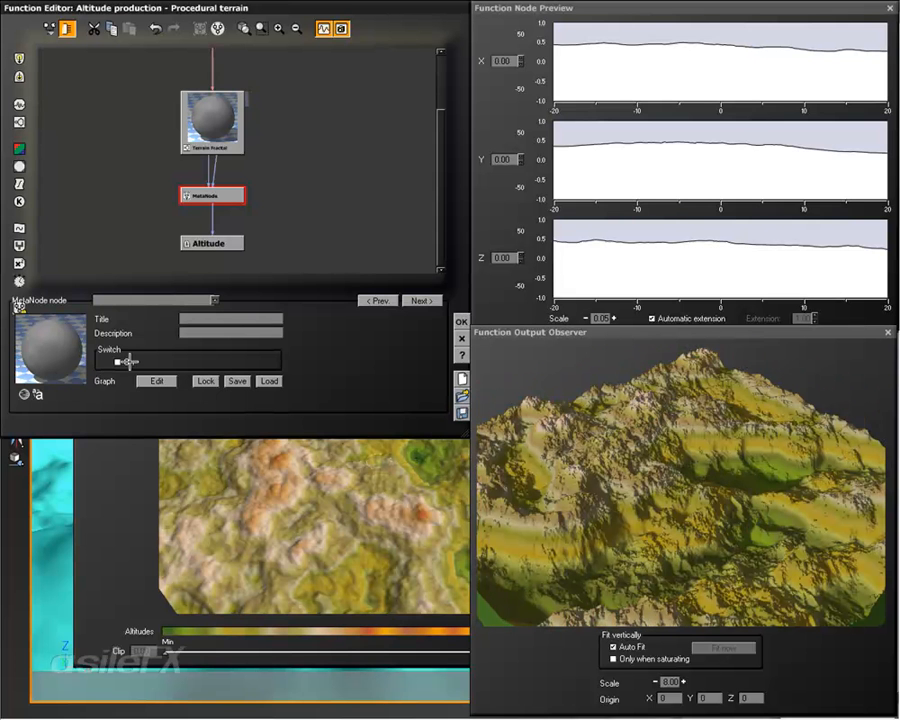
Step: Move the Terrain Fractal aside and add a Perlin Value noise node feeding the MetaNode's On input
left_click_drag(229, 101, 158, 108)
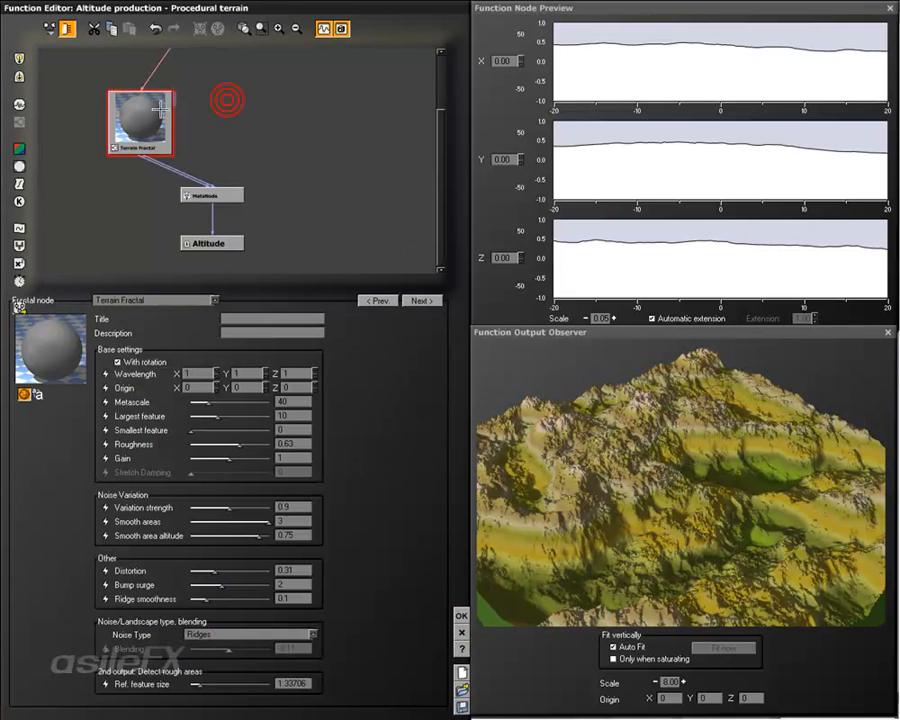
left_click(244, 120)
left_click(237, 120)
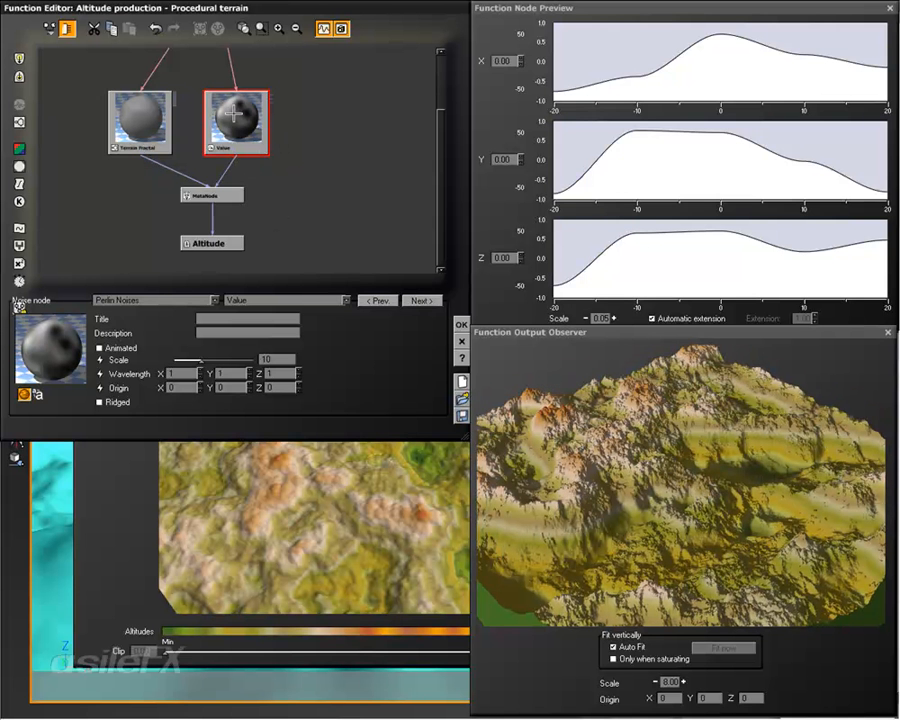
Step: Compare the terrain with the MetaNode's On switch enabled and disabled, and inspect the Value noise node feeding it
left_click(232, 196)
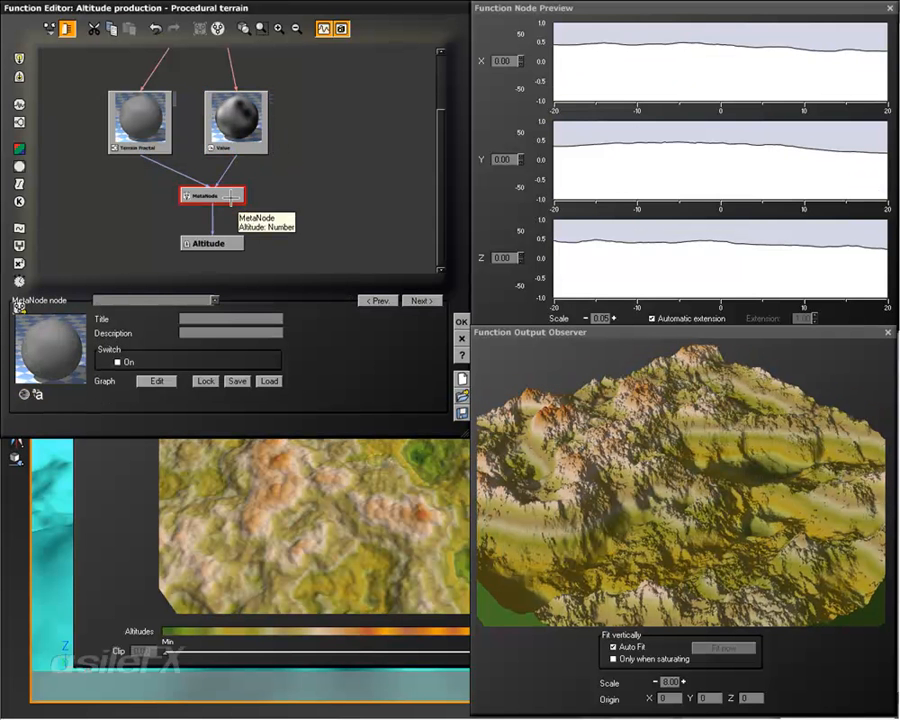
left_click(118, 362)
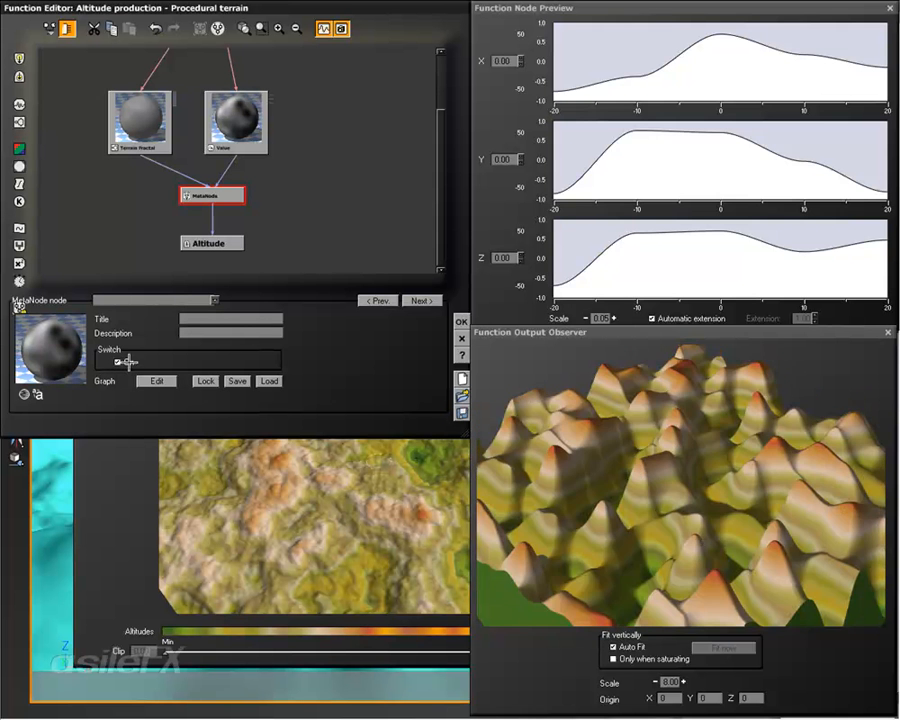
left_click(122, 362)
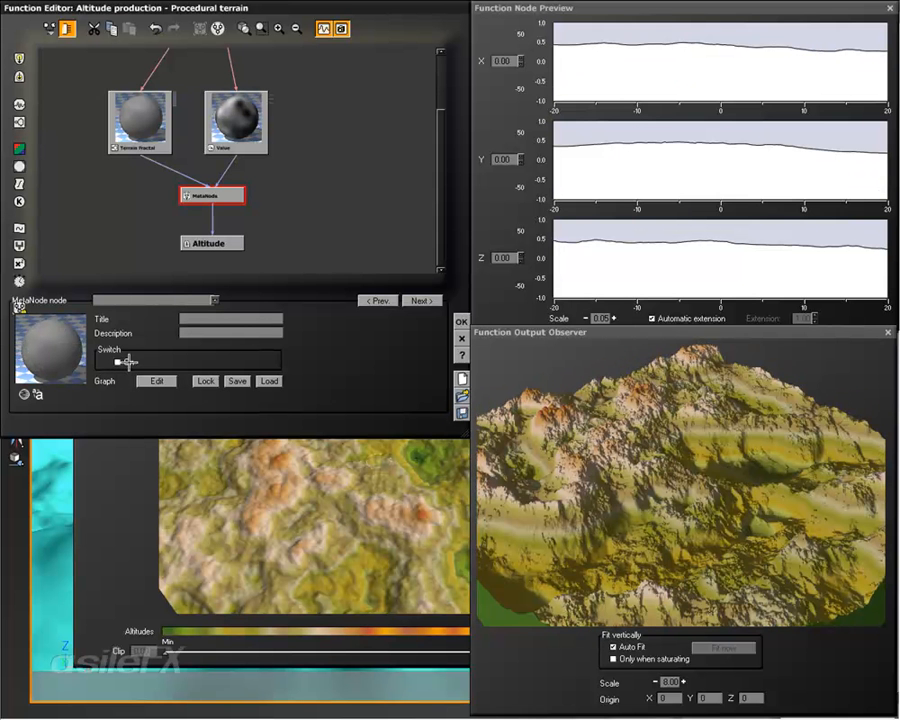
left_click(222, 121)
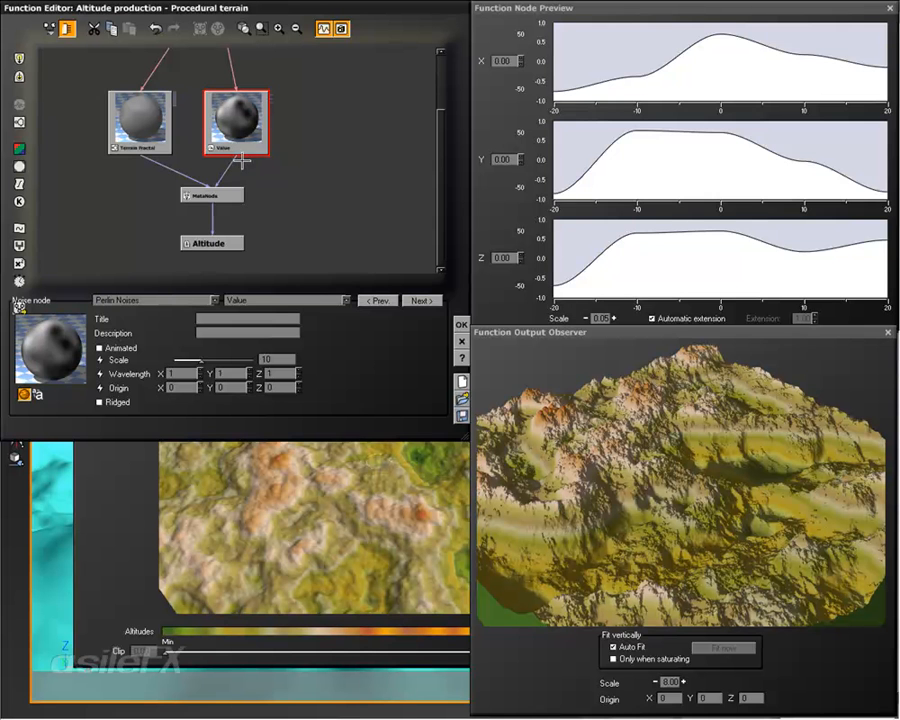
left_click(238, 195)
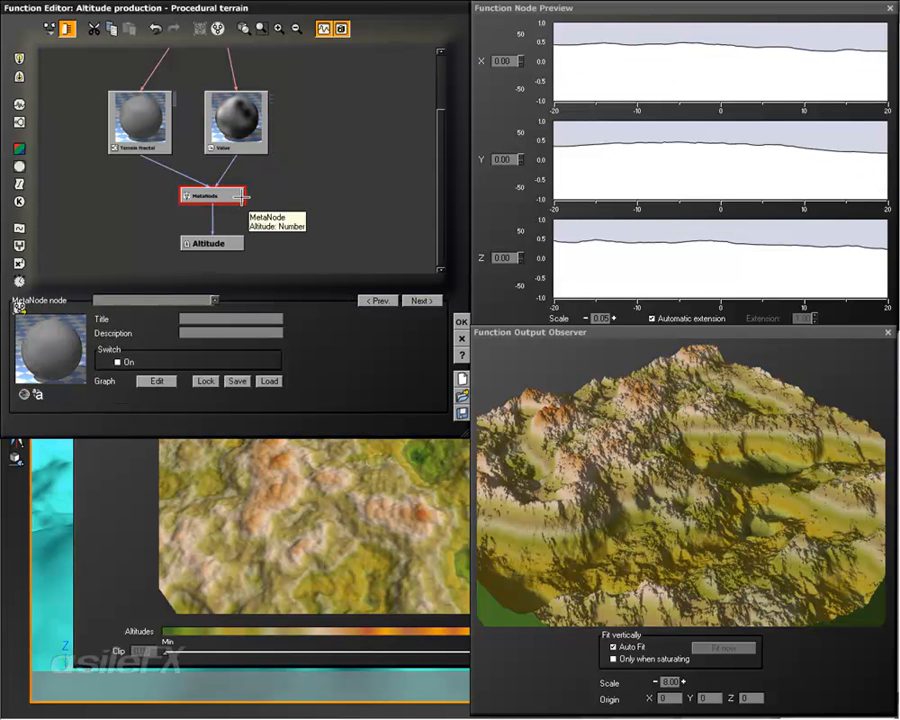
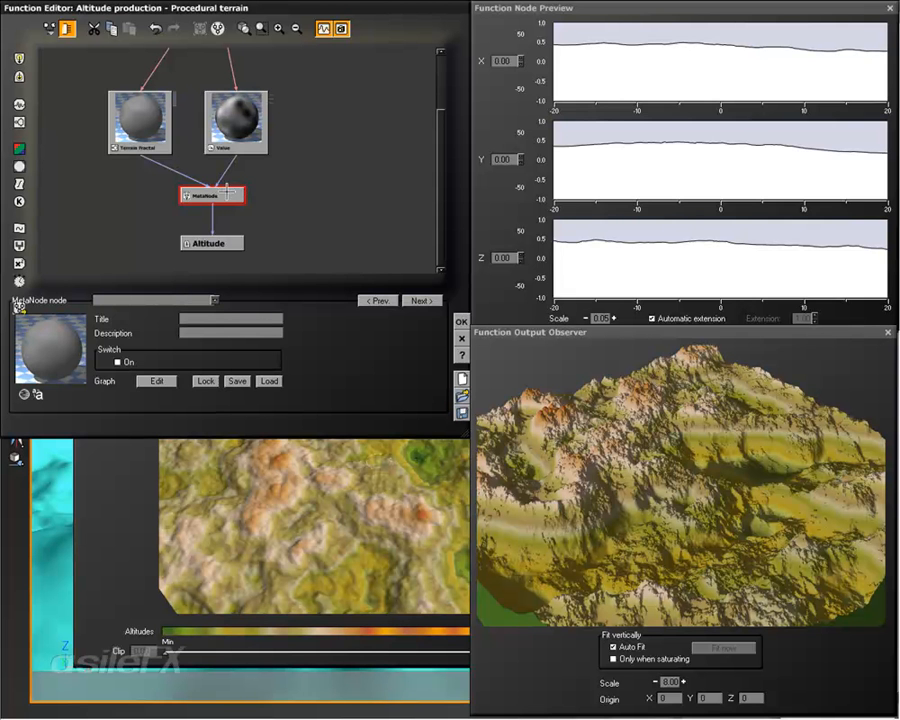
Step: Move the MetaNode down next to the Altitude output and add the saved On / Off combiner MetaNode beside it
left_click_drag(240, 196, 240, 219)
left_click(284, 190)
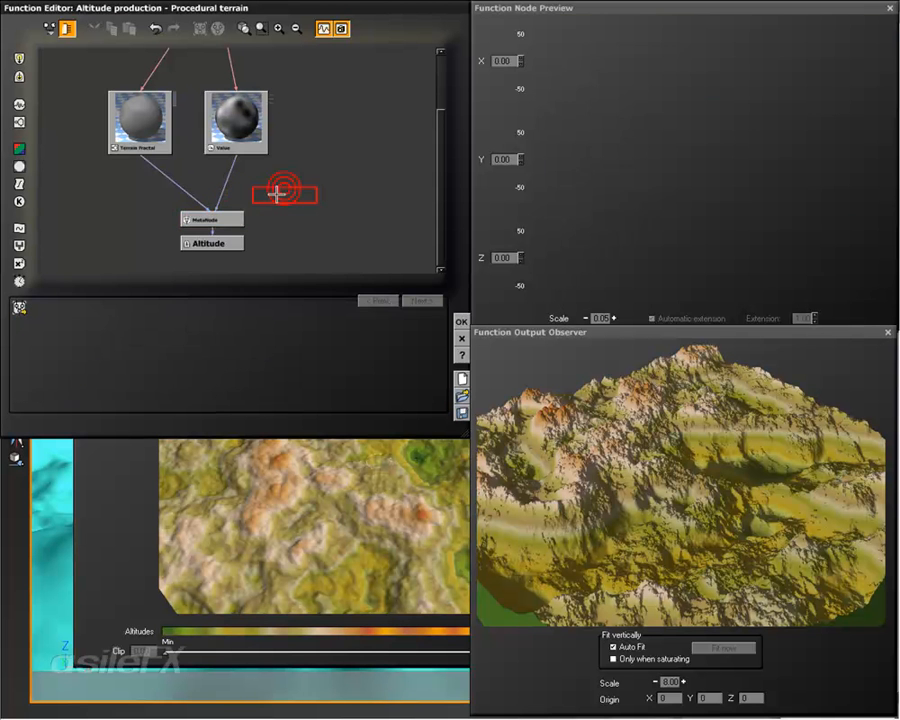
left_click(235, 216)
right_click(274, 191)
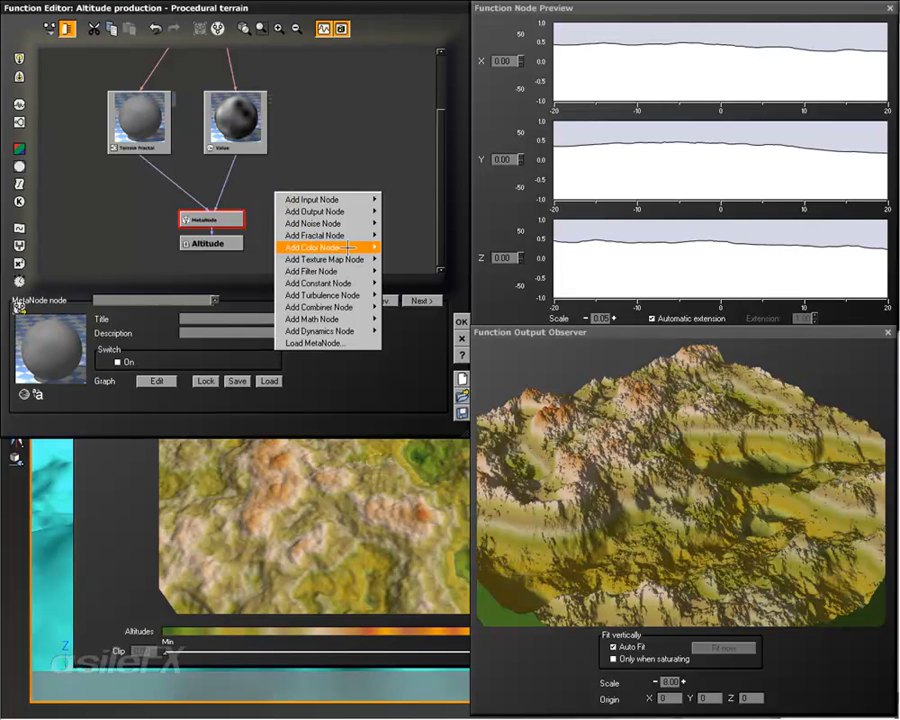
mouse_move(378, 307)
mouse_move(420, 307)
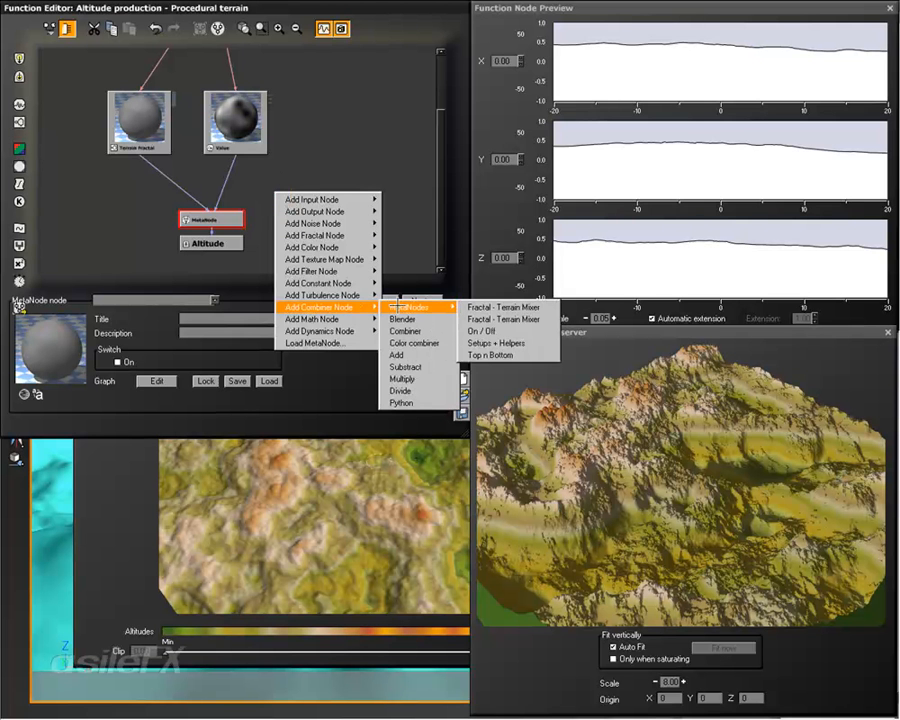
left_click(521, 327)
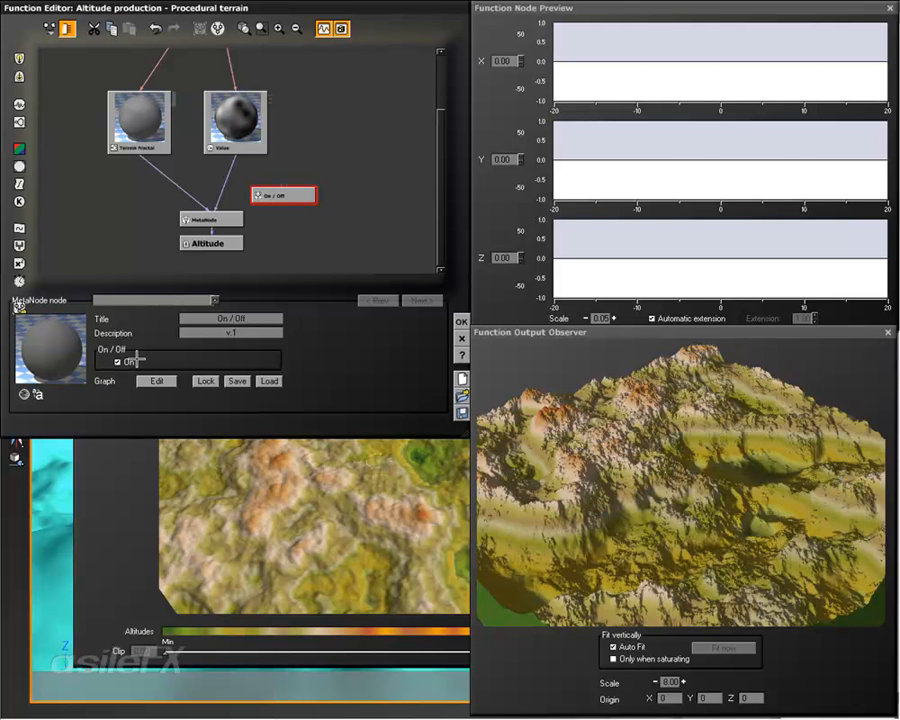
Step: Try the On switches of the On / Off node and the connected MetaNode, and delete the On / Off node
left_click(132, 360)
left_click(132, 360)
left_click(236, 218)
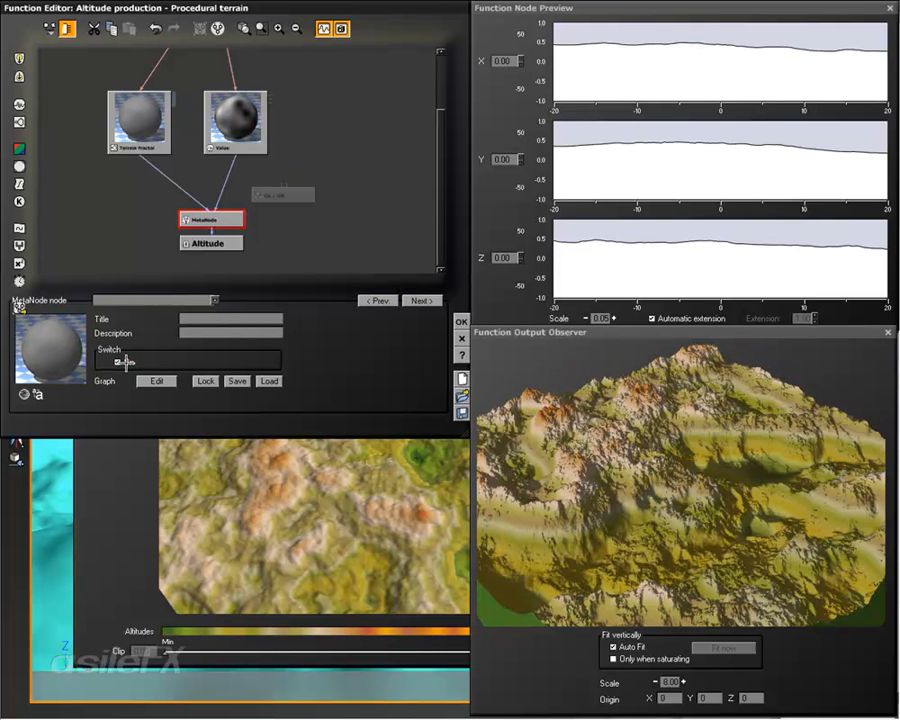
left_click(120, 362)
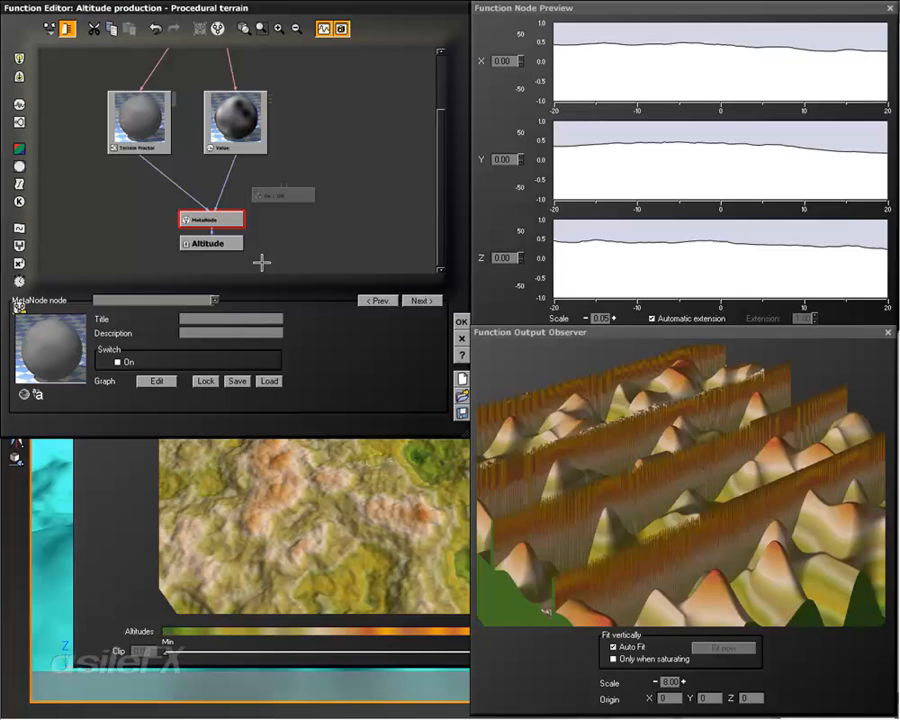
left_click(298, 195)
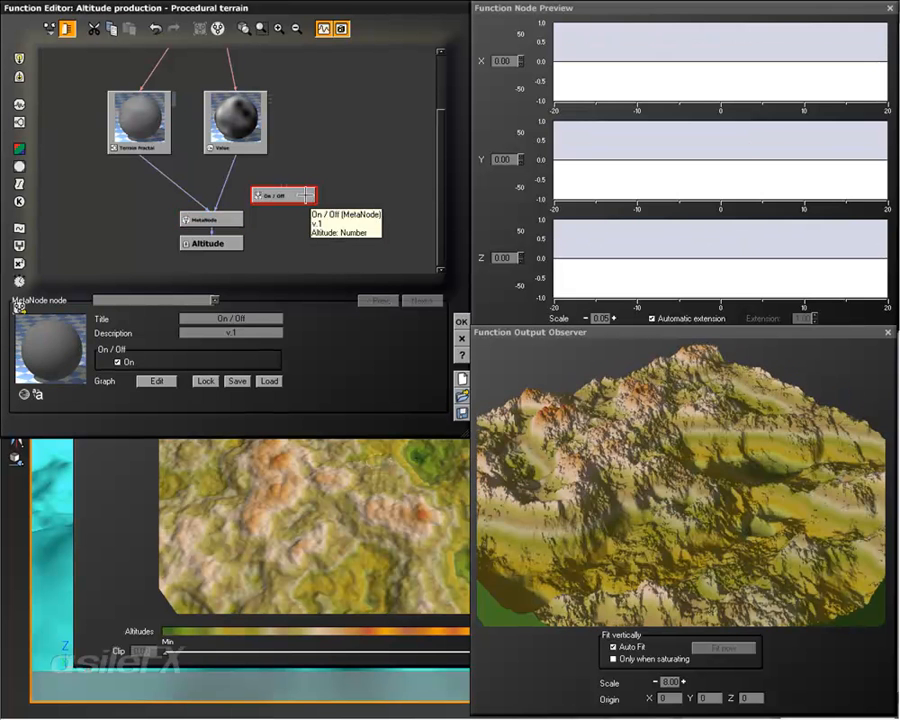
key("Delete")
Step: Reconnect the MetaNode's On input from the Value noise to the Terrain Fractal's second output, and delete the Value node
left_click(244, 118)
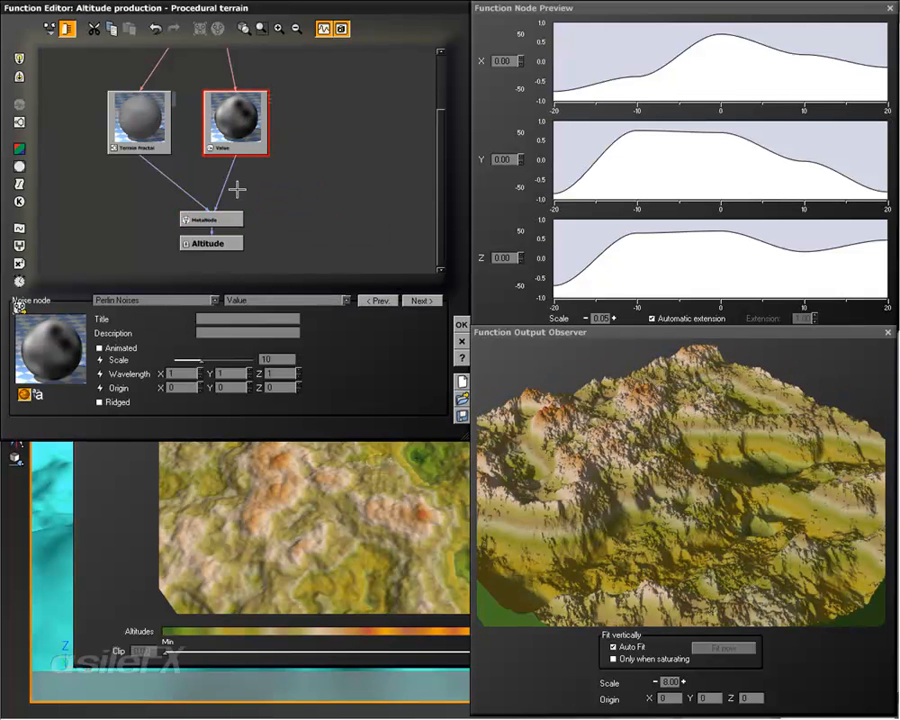
left_click_drag(235, 157, 138, 148)
left_click(169, 169)
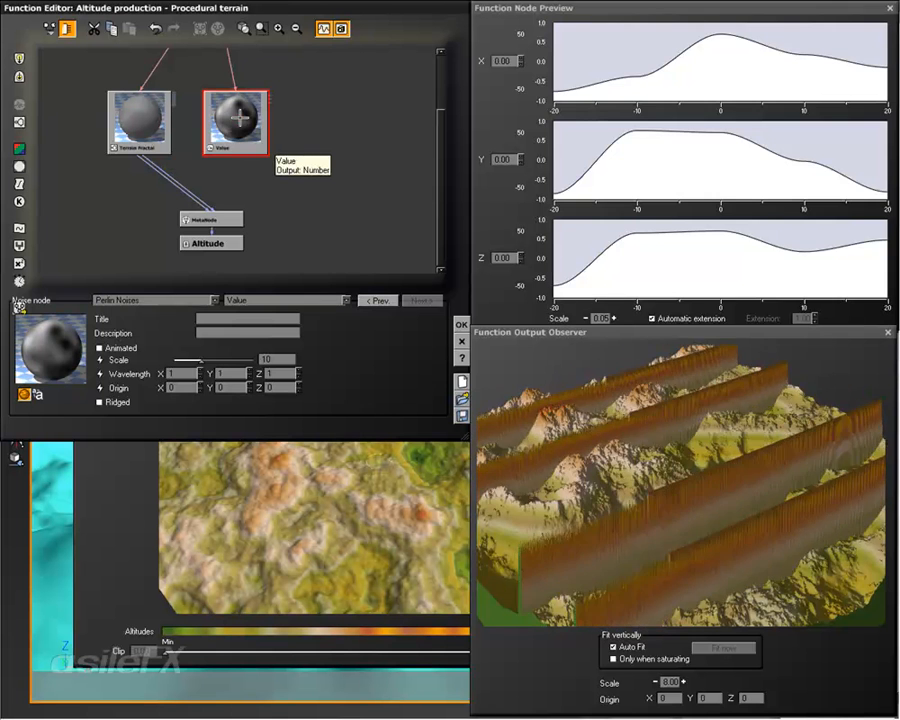
key("Delete")
left_click(208, 218)
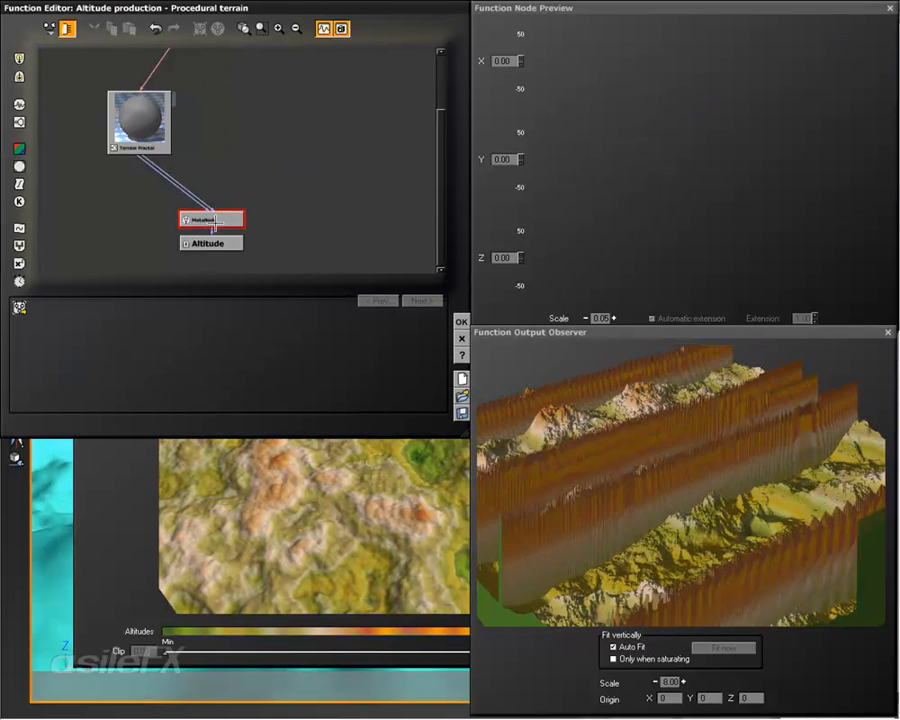
Step: Raise the Terrain Fractal's Ref. feature size to 5.95788 and disable the MetaNode's On switch
left_click(139, 116)
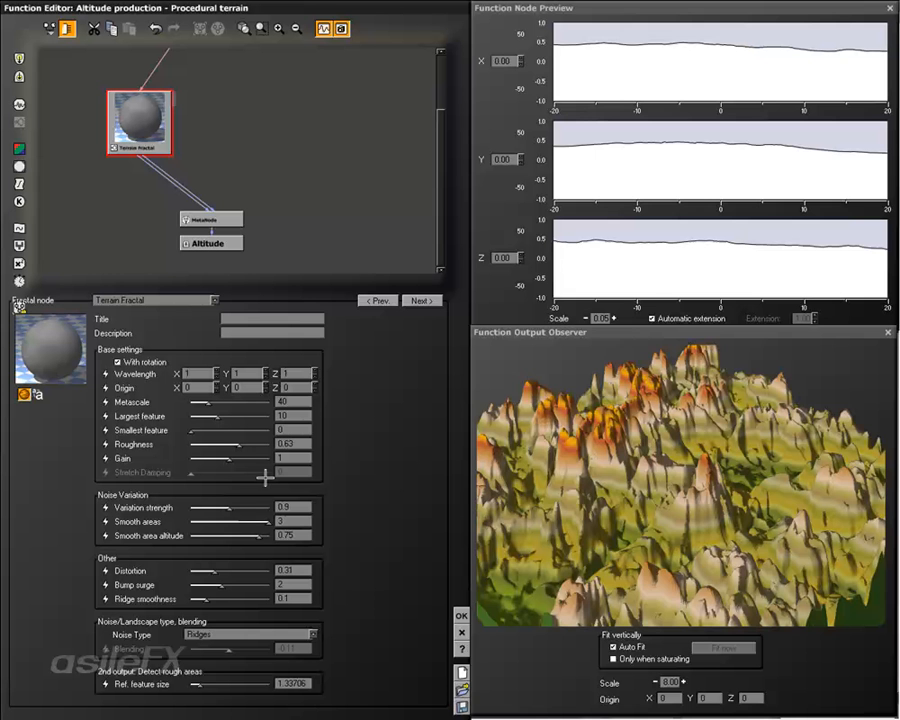
left_click_drag(210, 689, 228, 686)
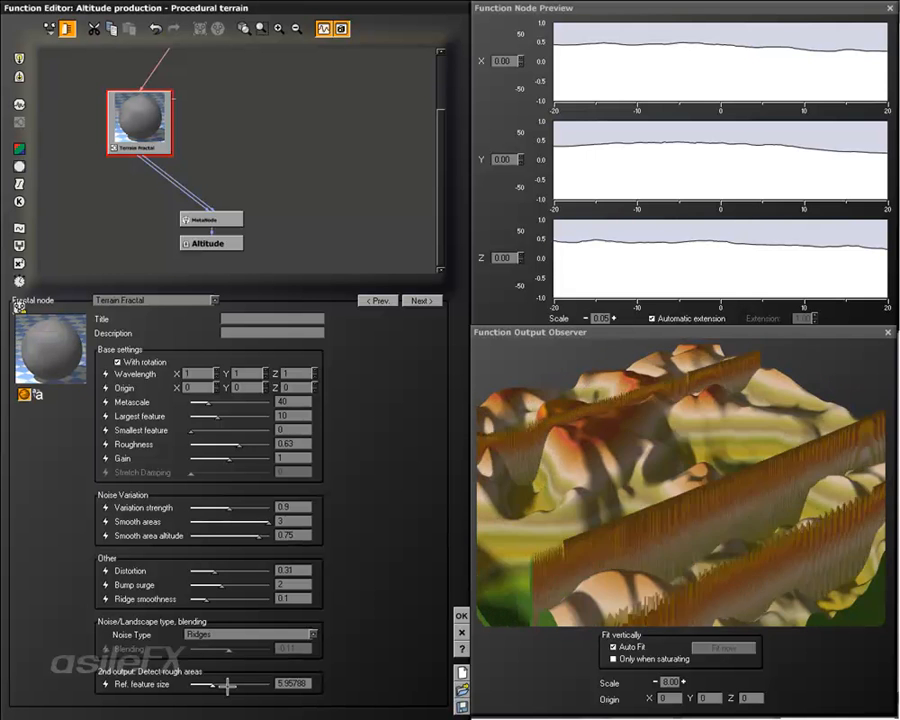
mouse_move(568, 426)
left_mouse_down()
mouse_move(599, 452)
mouse_move(581, 430)
left_mouse_up()
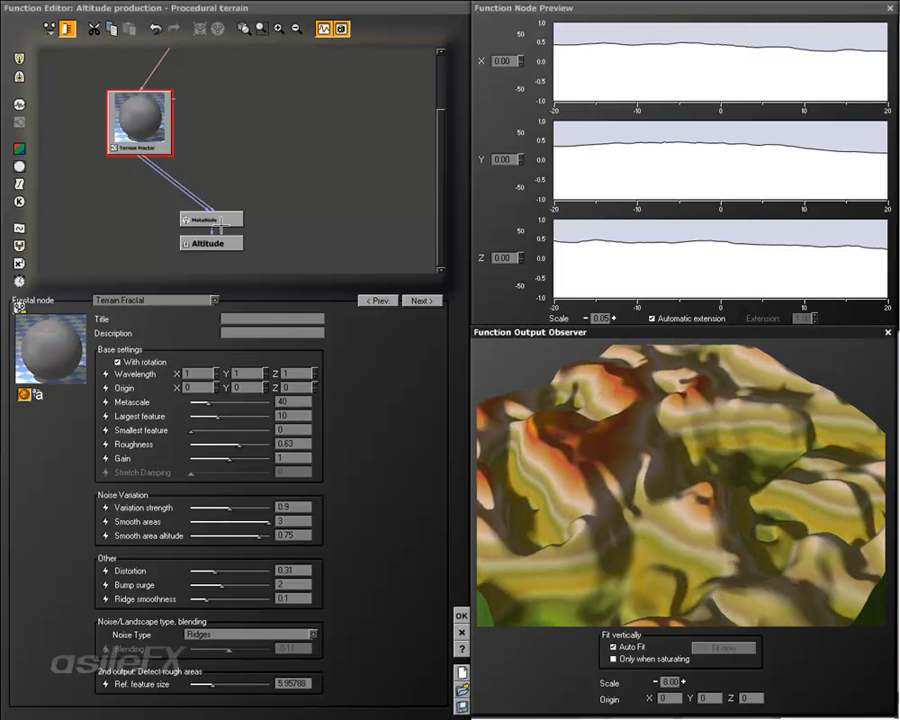
left_click(214, 218)
left_click(122, 362)
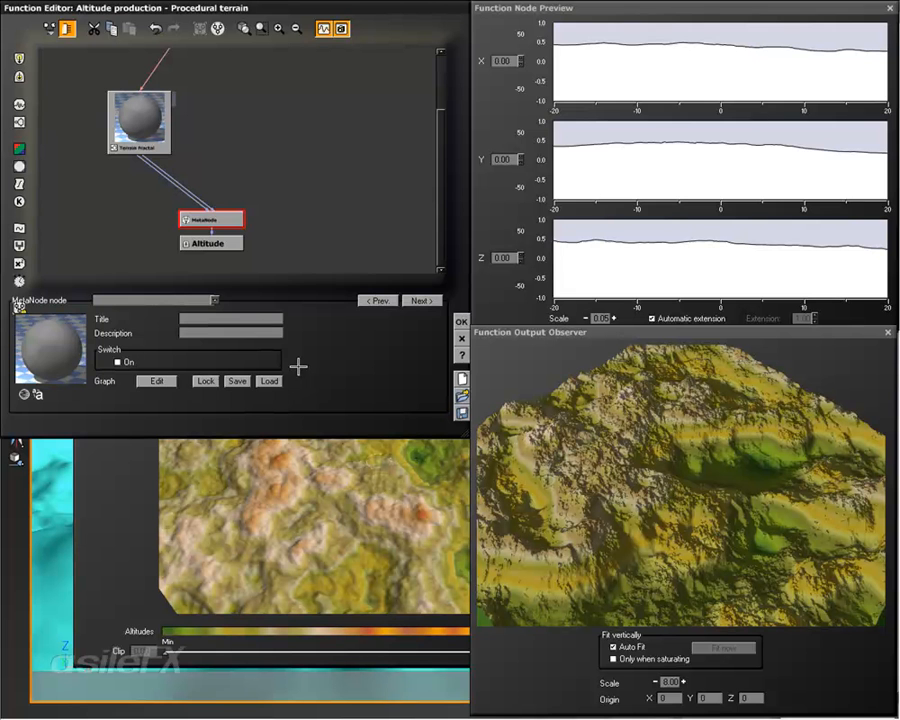
Step: Add a Python combiner node, open its function for editing, and look through the available return types
left_click(280, 169)
right_click(280, 169)
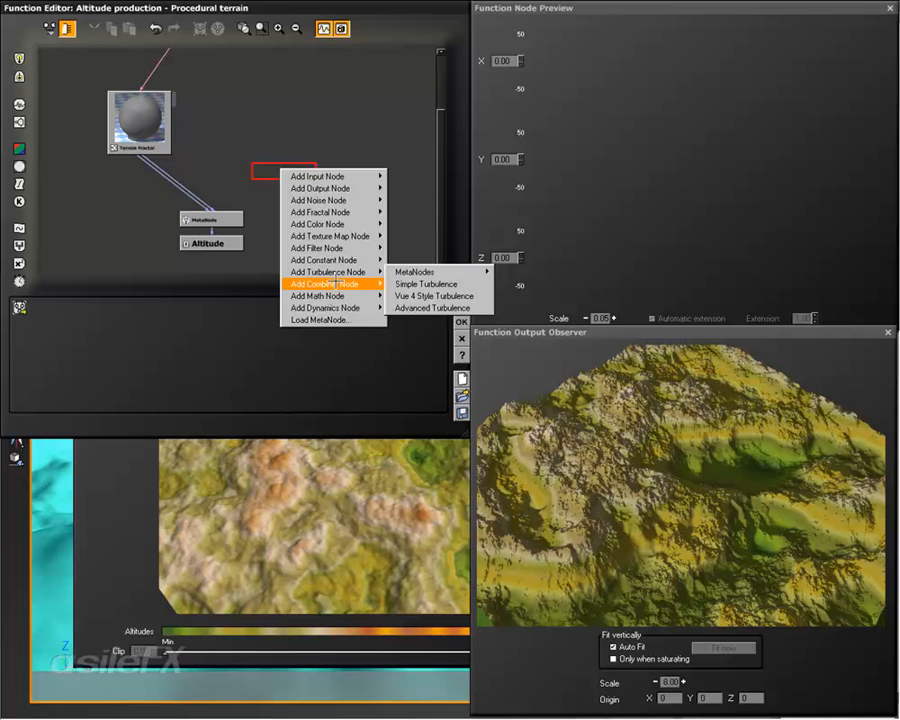
mouse_move(337, 284)
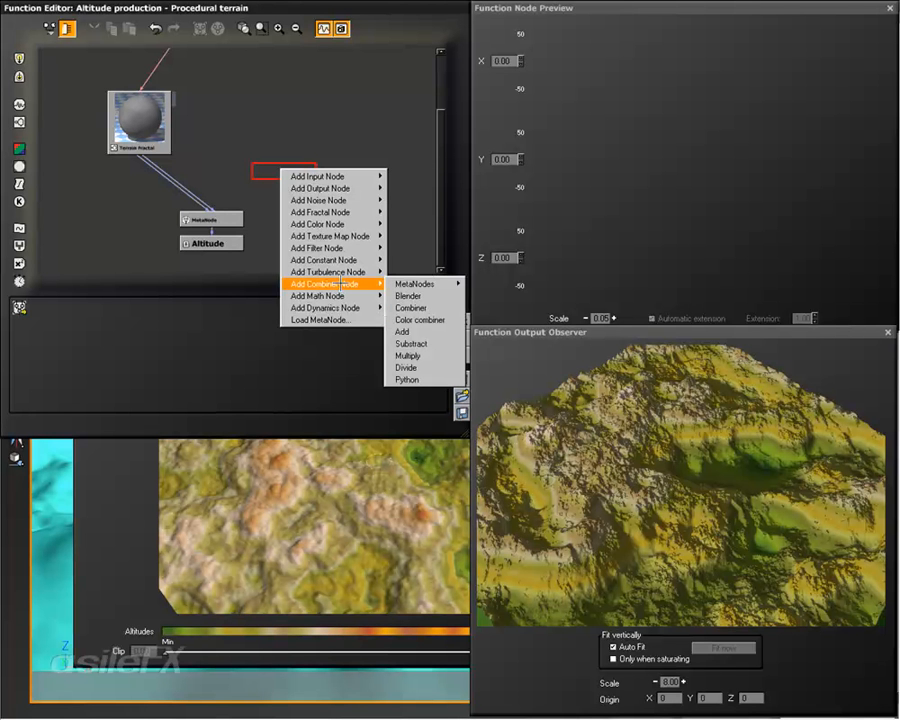
left_click(432, 380)
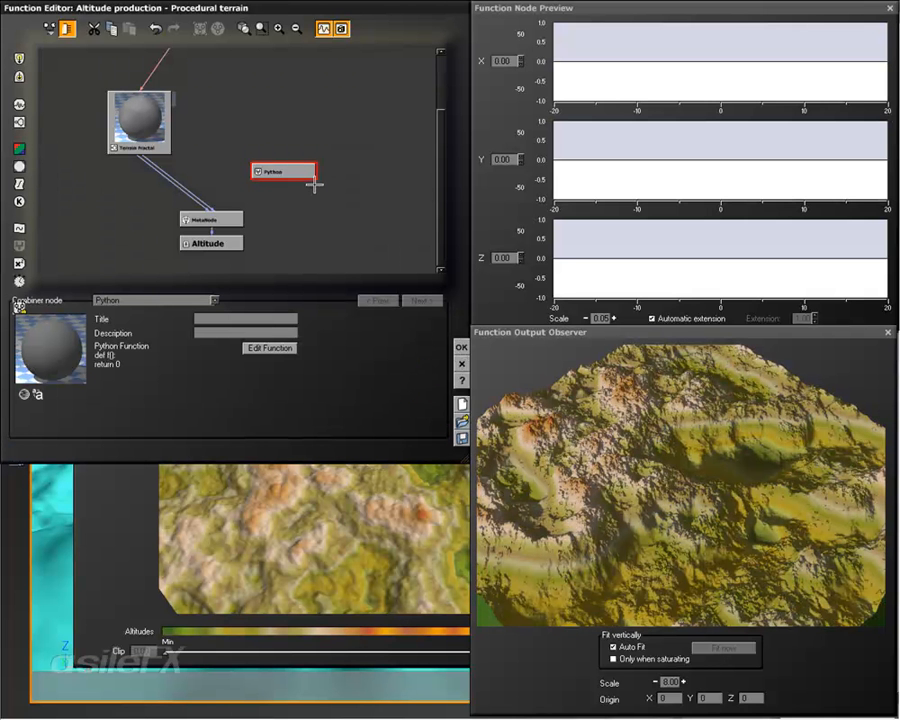
left_click(270, 348)
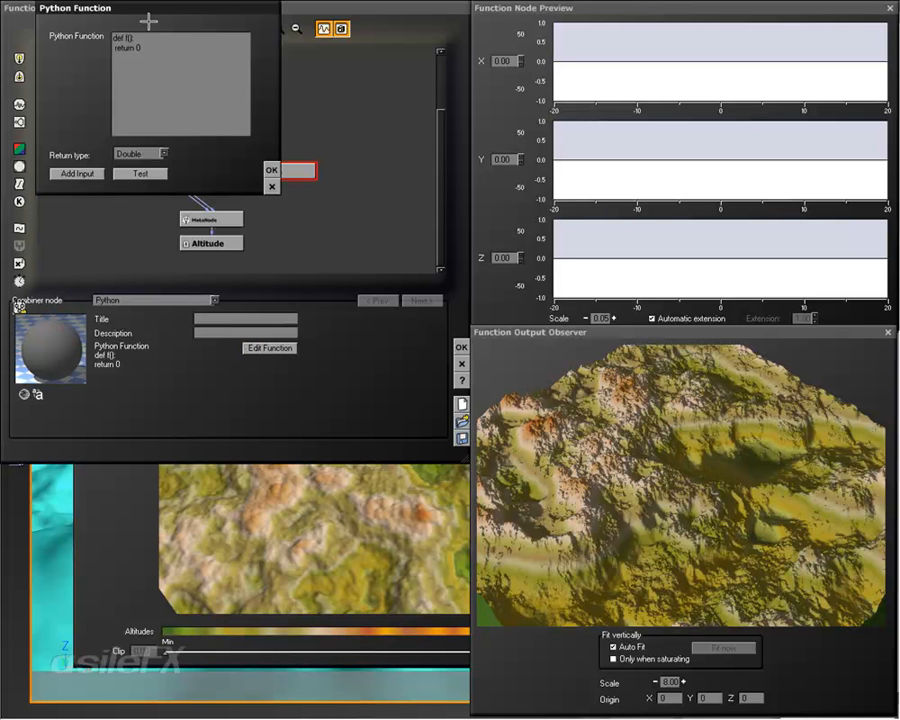
left_click_drag(149, 12, 152, 25)
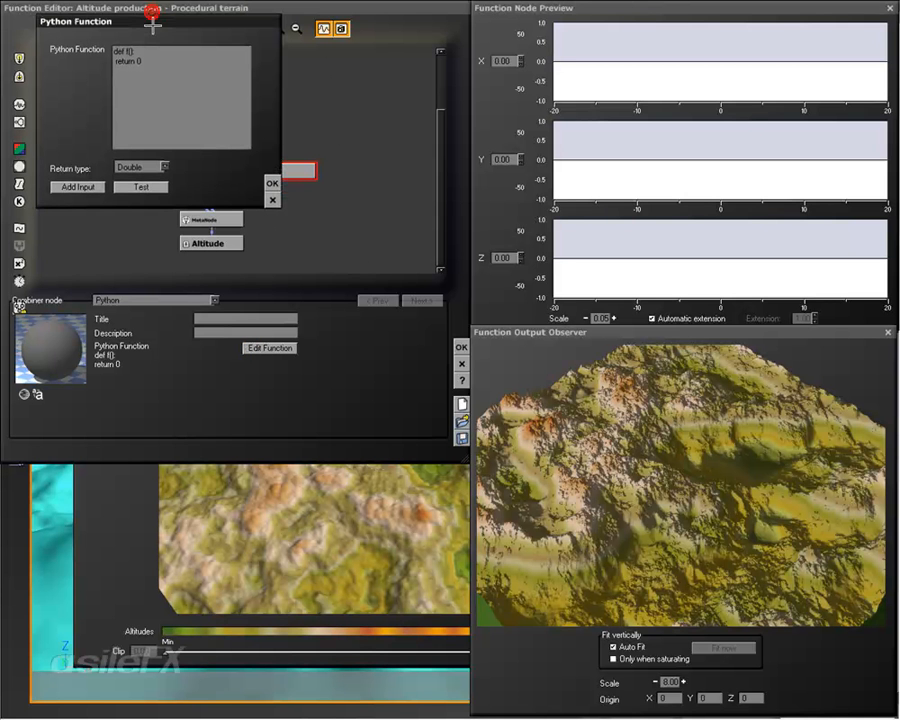
left_click(165, 166)
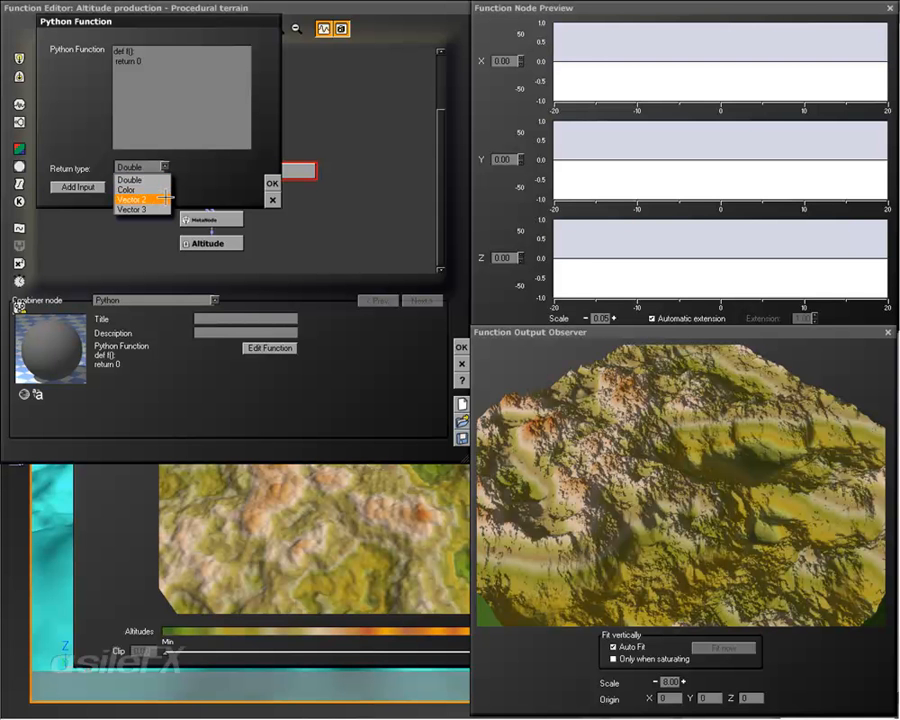
left_click(222, 181)
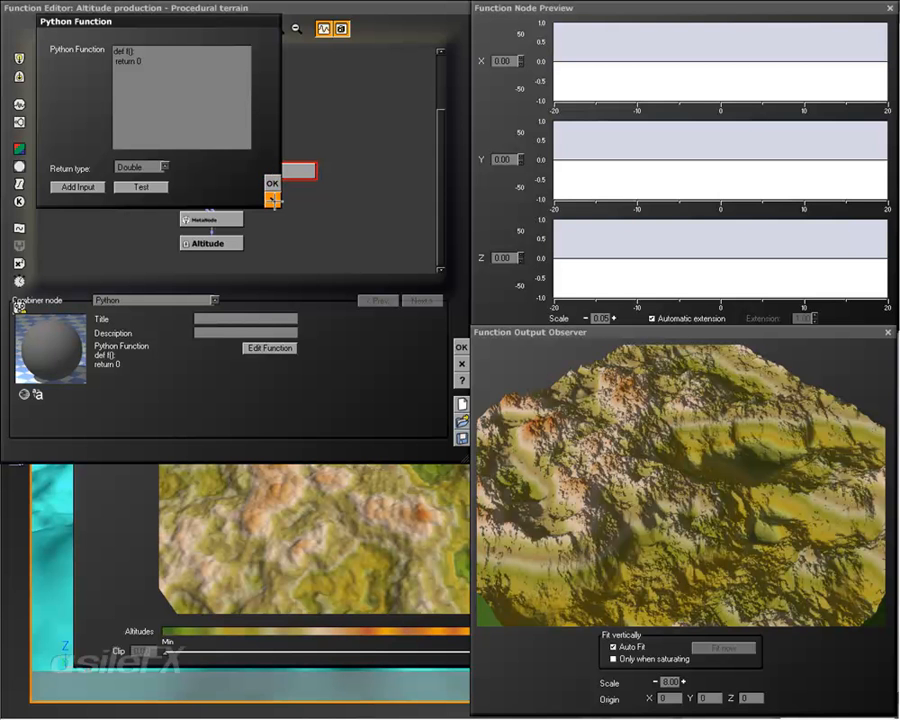
Step: Add two Double inputs to the Python function, discard the edit, and delete the Python node
left_click(90, 188)
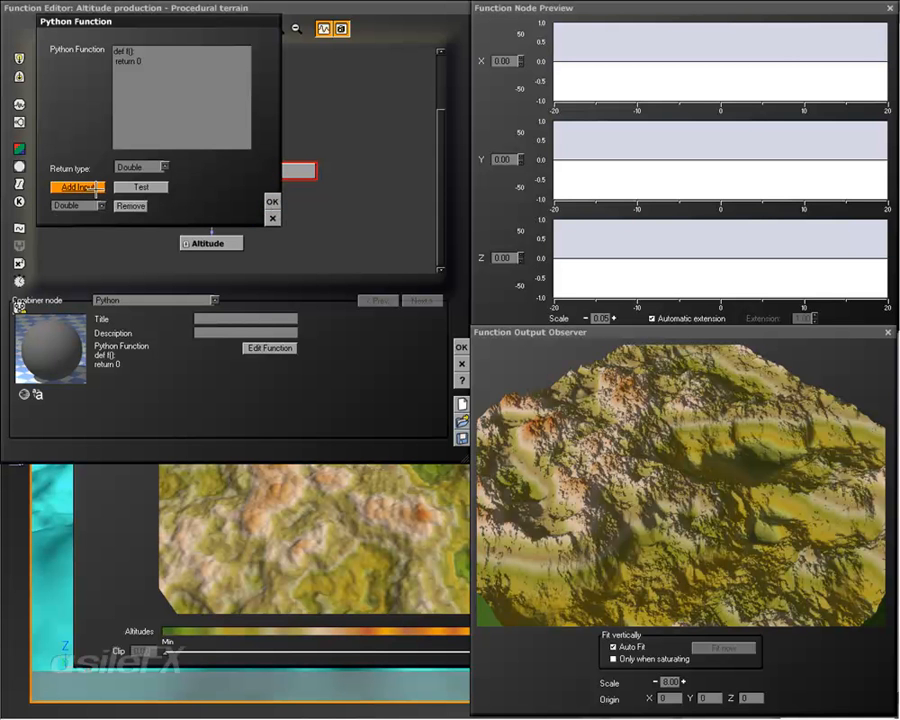
left_click(90, 188)
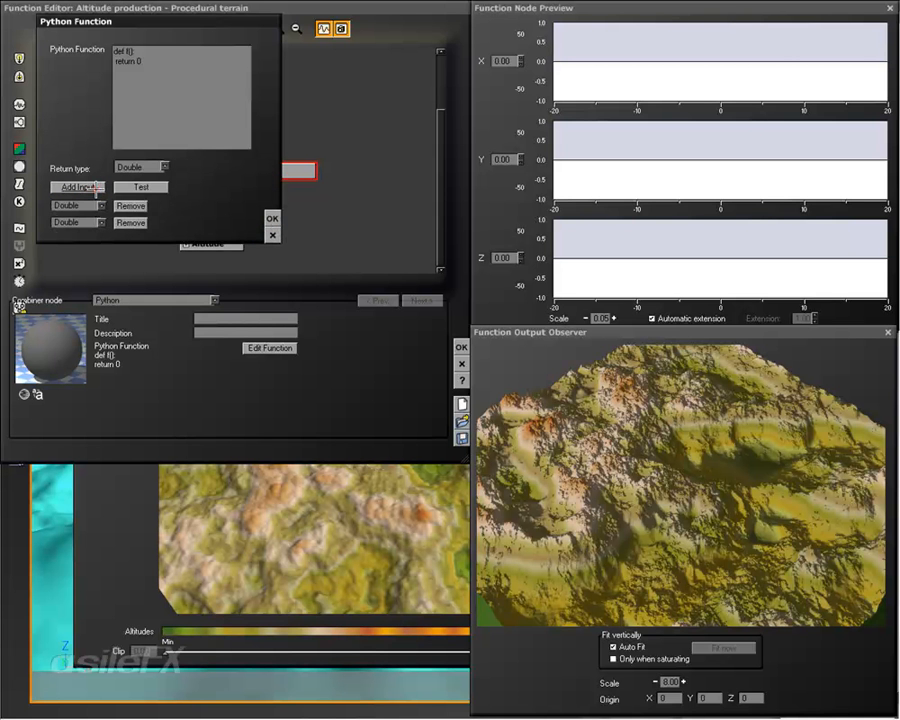
left_click(272, 235)
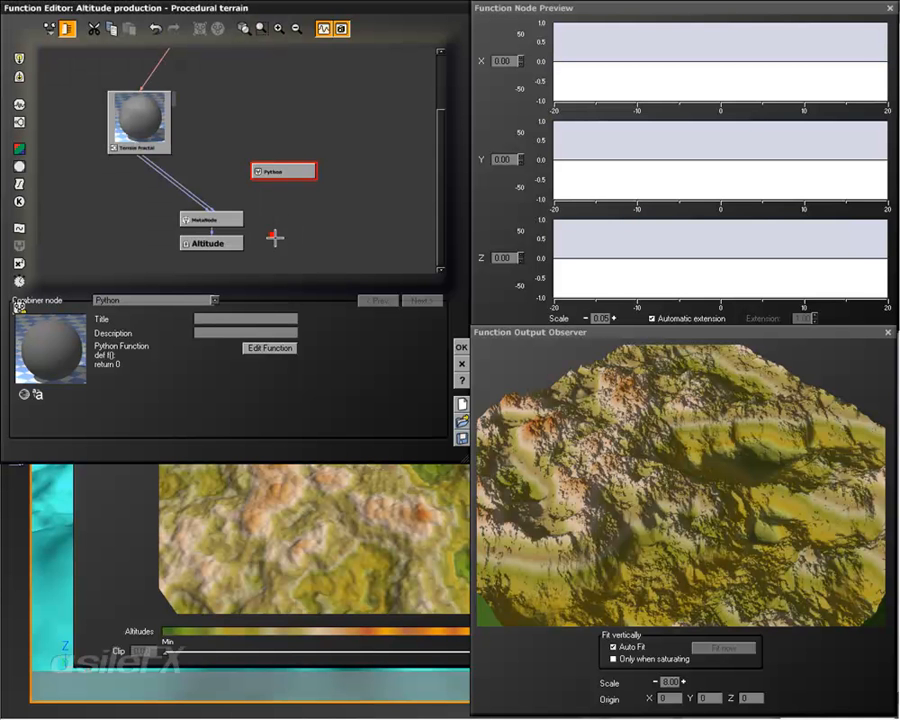
key("Delete")
Step: Add a Distance to Surface input node beside the Terrain Fractal and look through its distance unit options
left_click(292, 164)
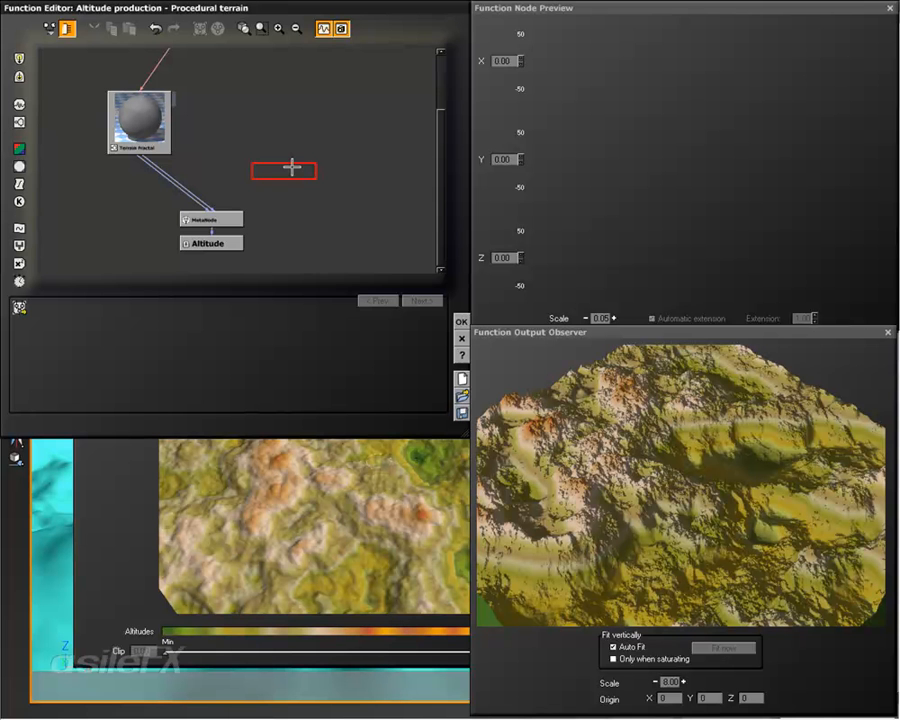
right_click(292, 167)
left_click(295, 149)
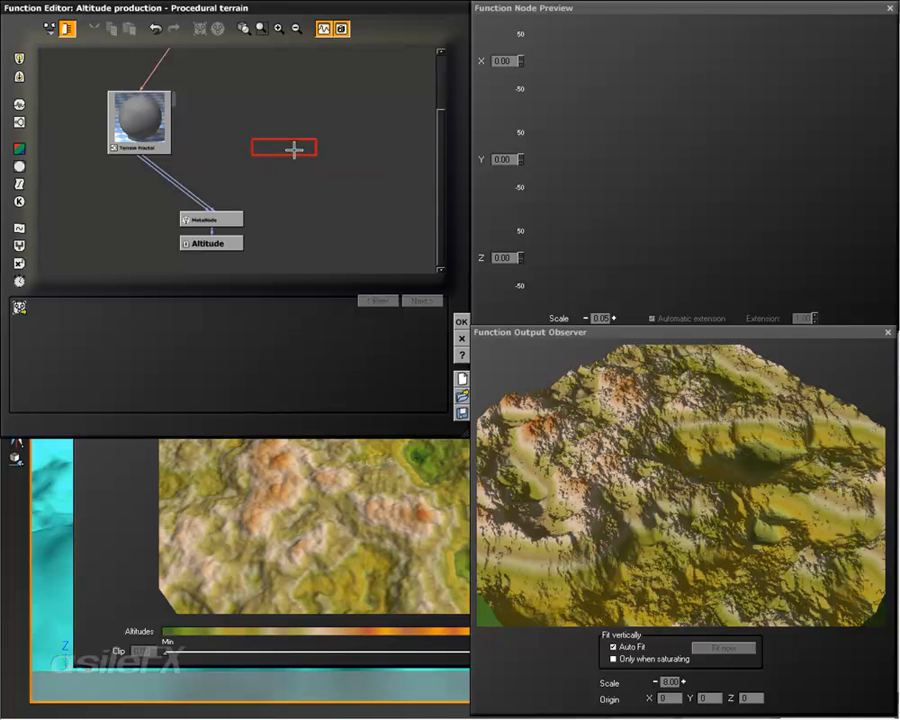
right_click(294, 149)
mouse_move(374, 157)
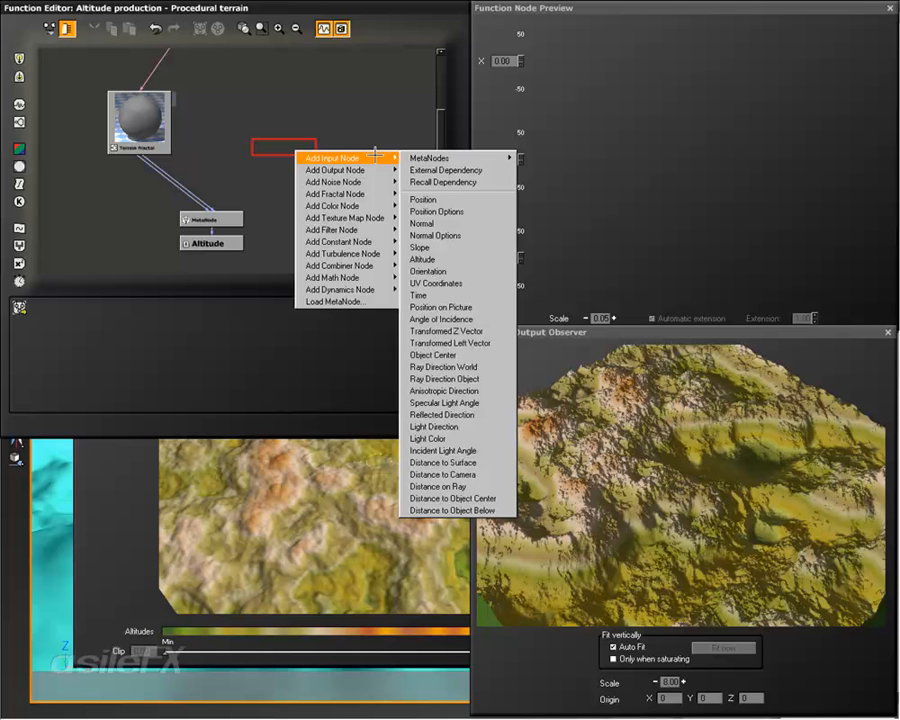
left_click(491, 461)
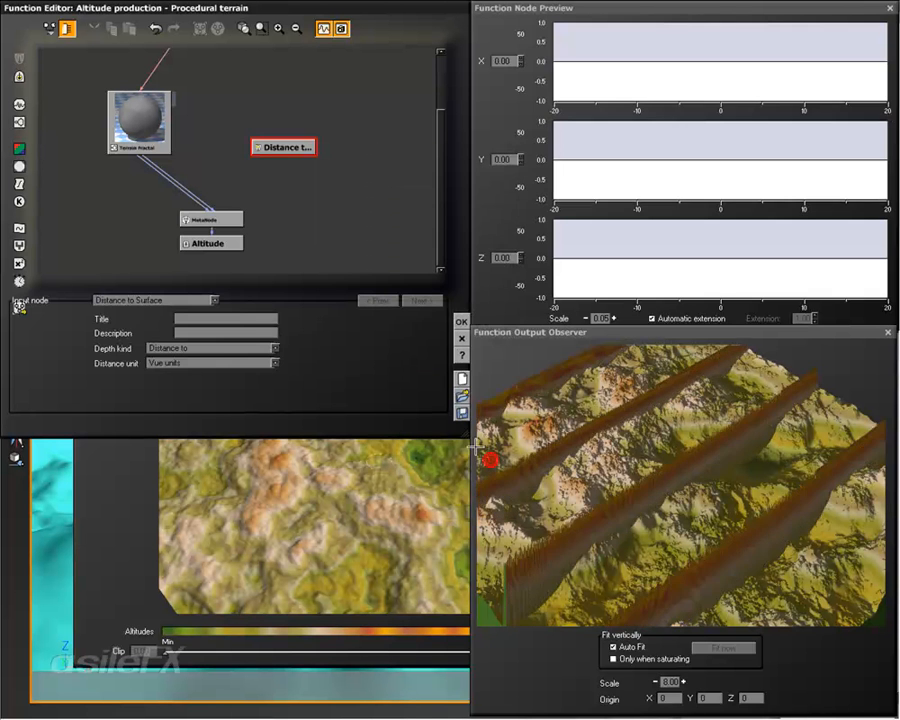
left_click(175, 364)
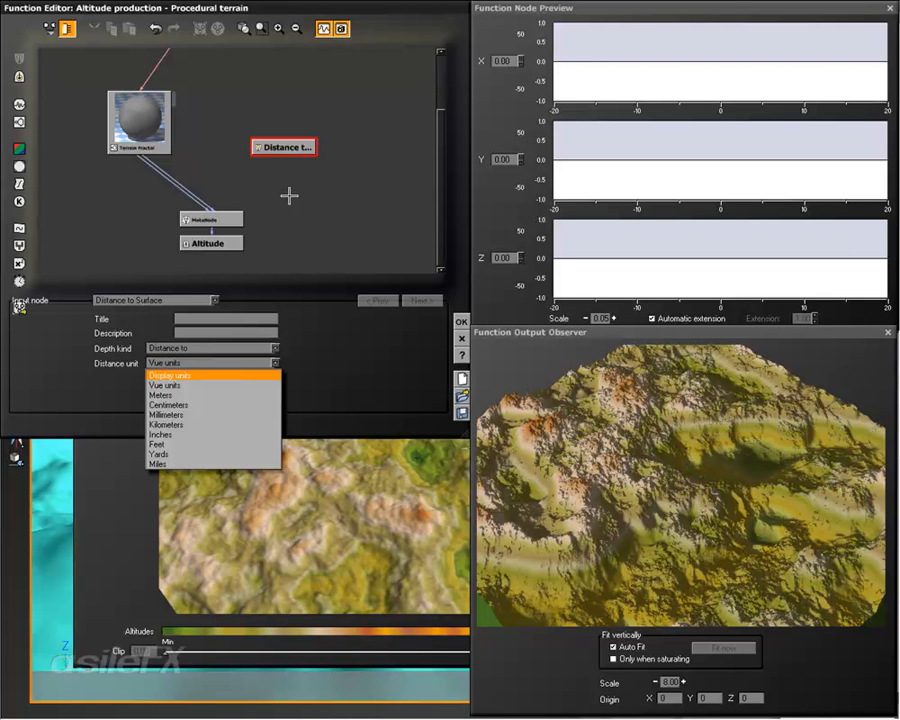
left_click(245, 363)
left_click(338, 243)
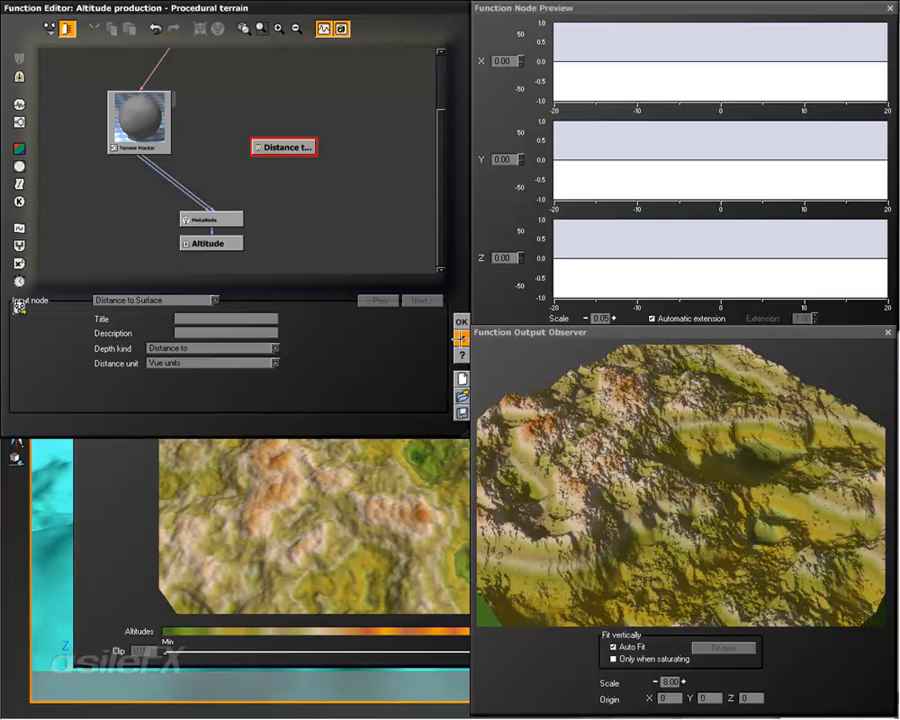
Step: Cancel out of the Function Editor and the Terrain Editor, and delete the procedural terrain from the scene
left_click(461, 339)
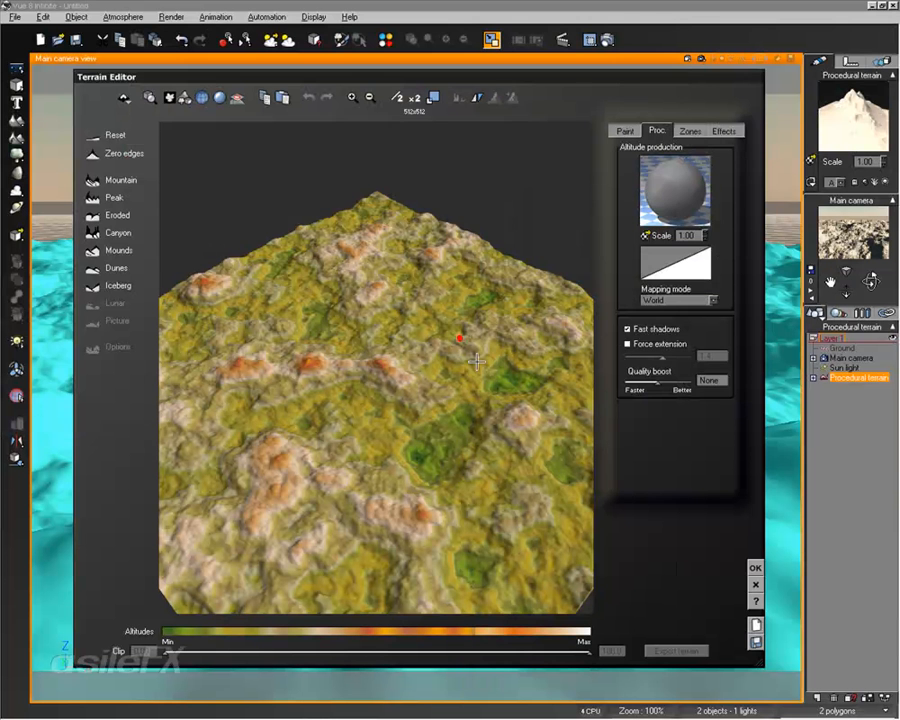
left_click(755, 584)
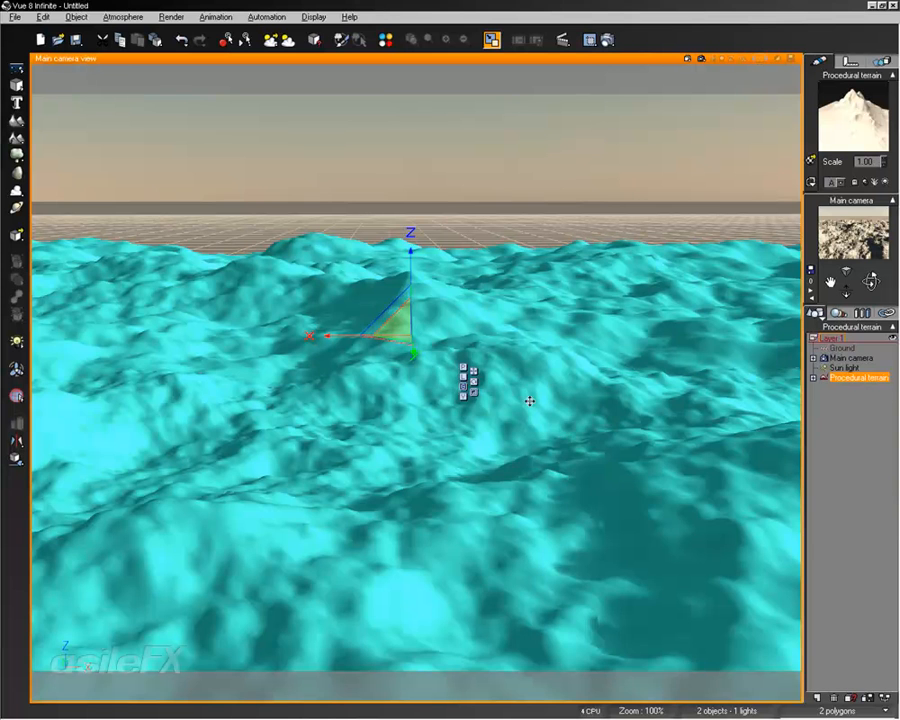
key("Delete")
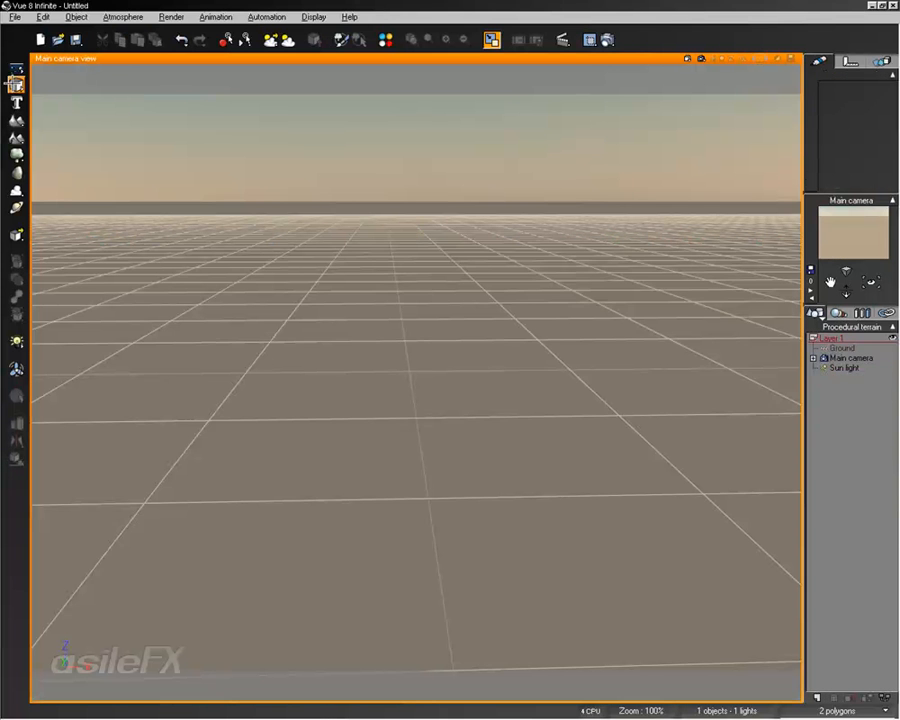
Step: Add a standard heightfield terrain to the scene and adjust the main camera to view it
left_click(16, 119)
right_click_drag(486, 387, 433, 347)
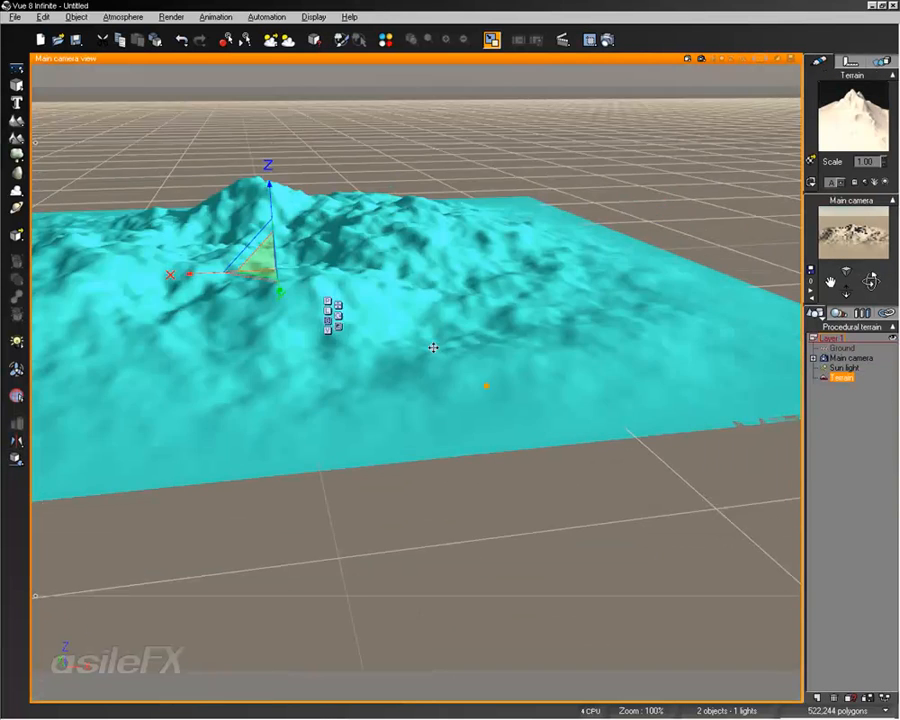
scroll(434, 347, "down", 5)
left_click_drag(383, 348, 564, 161)
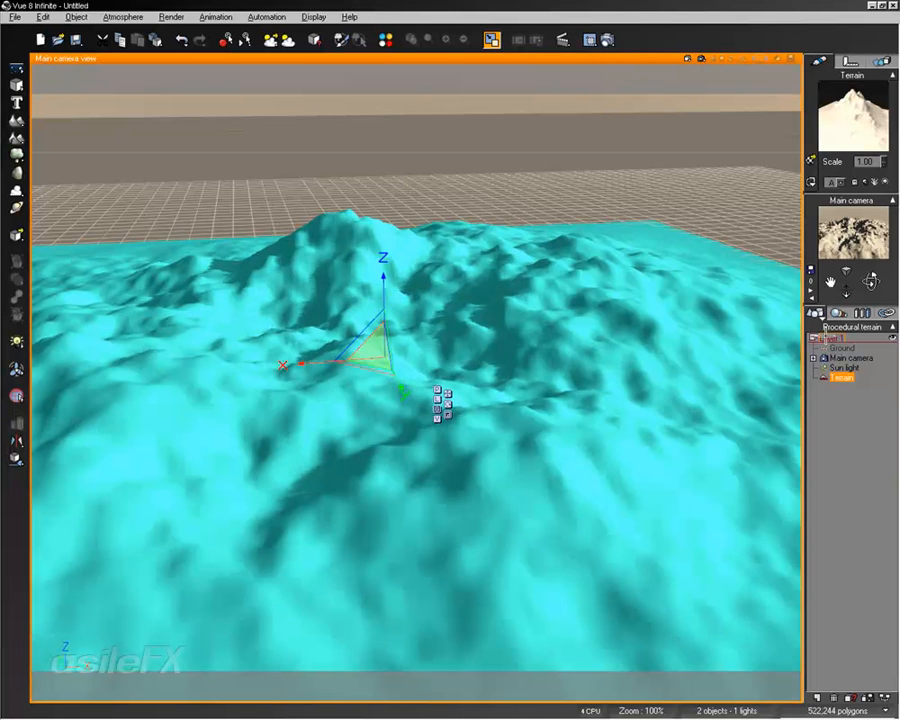
Step: Add a water plane to the scene and raise it so that only the terrain's peaks stand above the sea
left_click_drag(870, 282, 277, 121)
left_click_drag(831, 282, 538, 357)
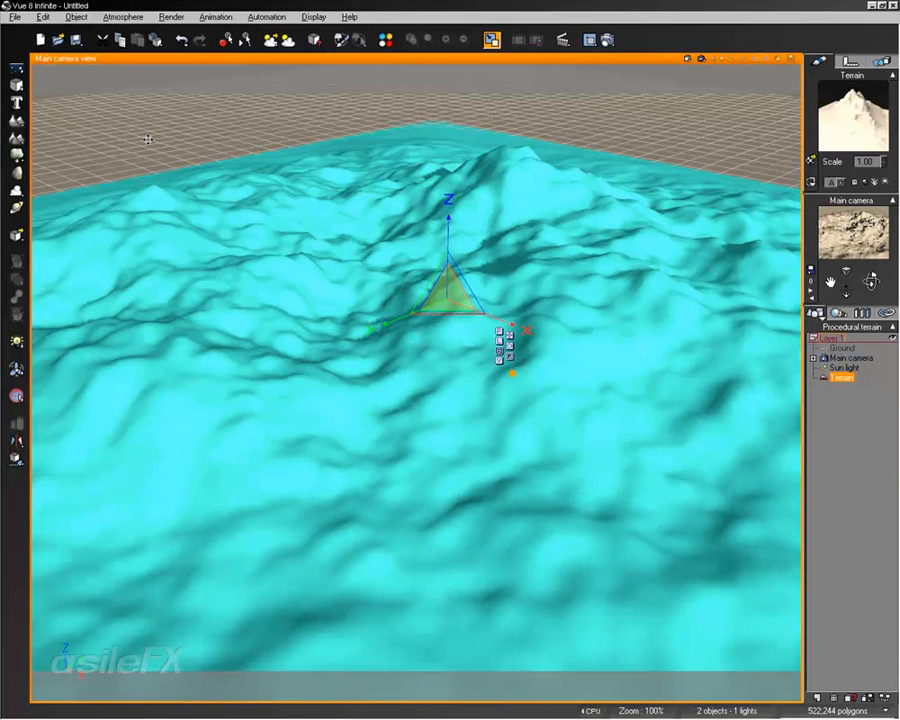
left_click(15, 67)
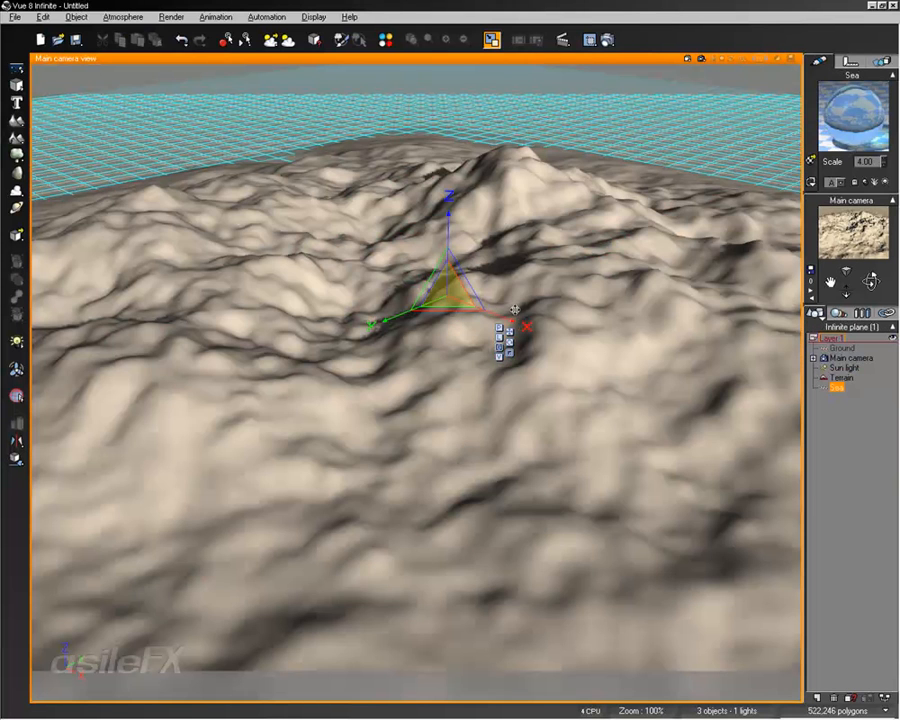
left_click_drag(450, 215, 455, 170)
Step: Frame the islands in the main camera view, deselect the sea, and render the view
right_click_drag(625, 200, 612, 252)
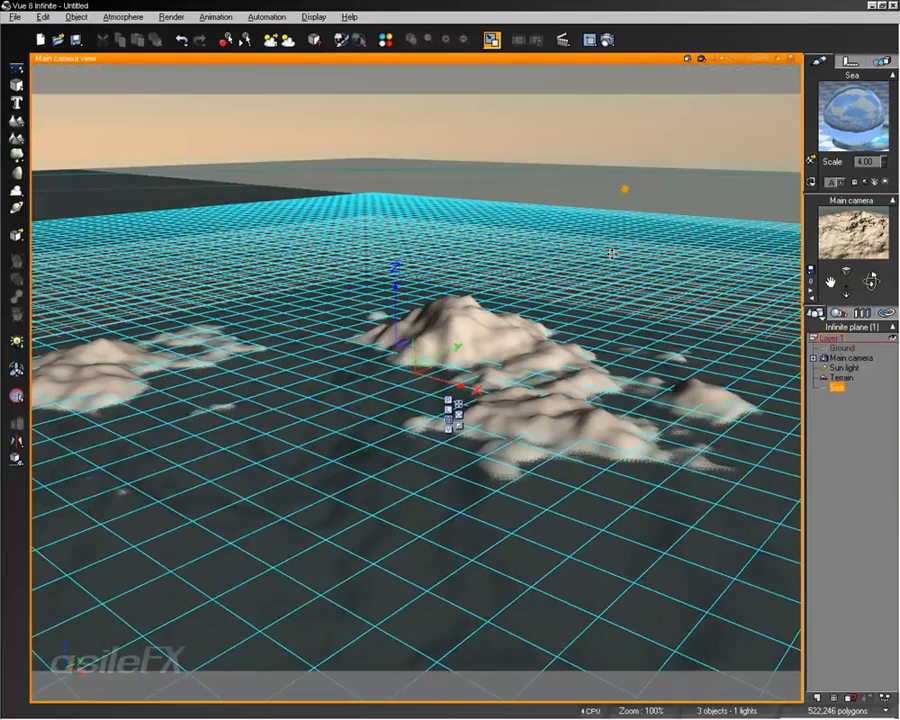
scroll(660, 371, "up", 3)
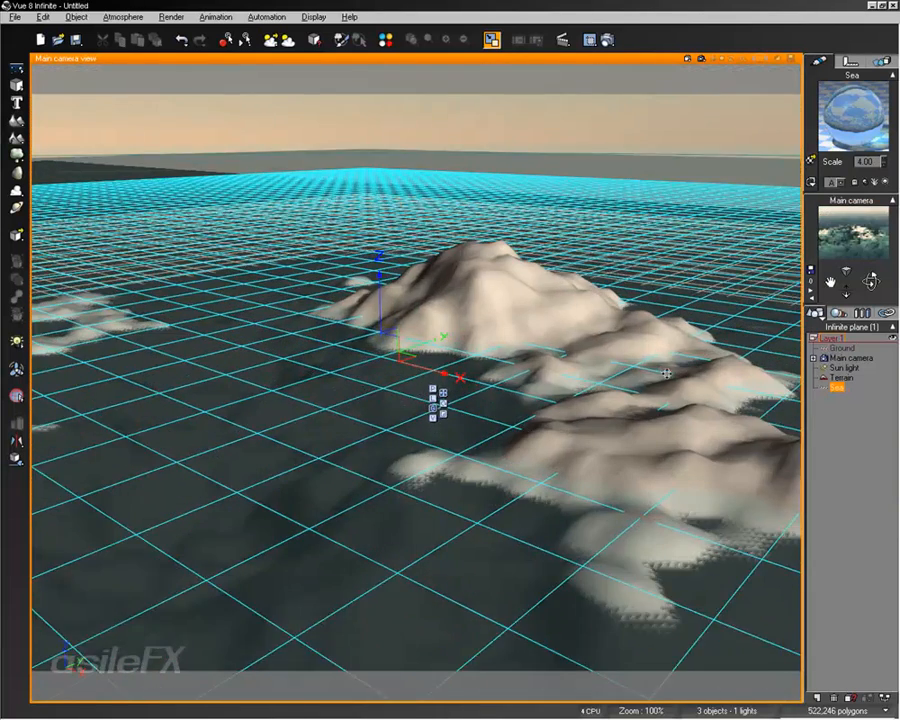
right_click_drag(666, 373, 589, 383)
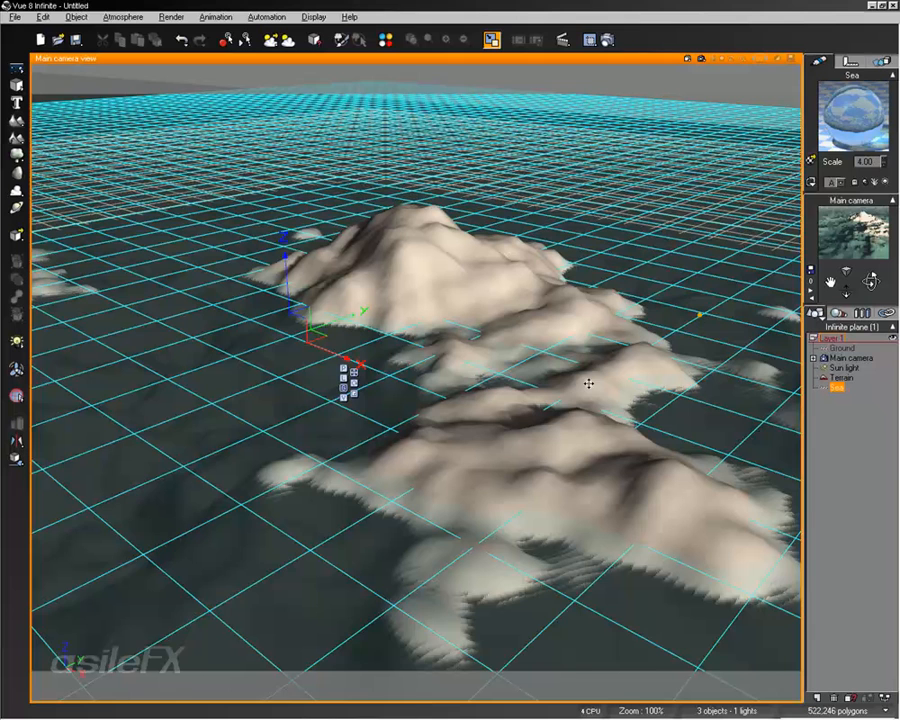
right_click_drag(513, 257, 530, 242)
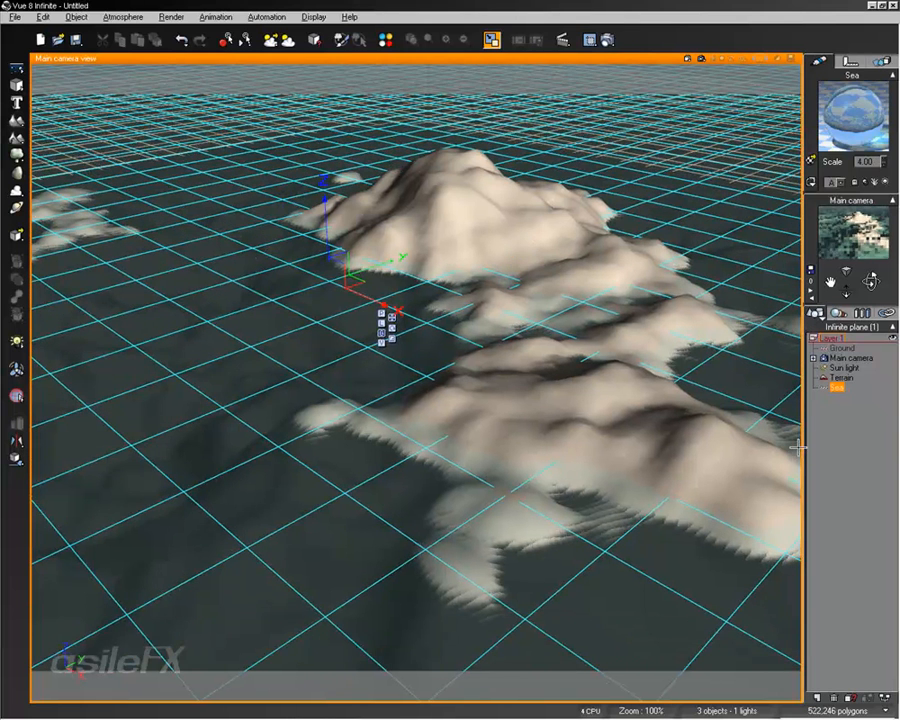
left_click(843, 449)
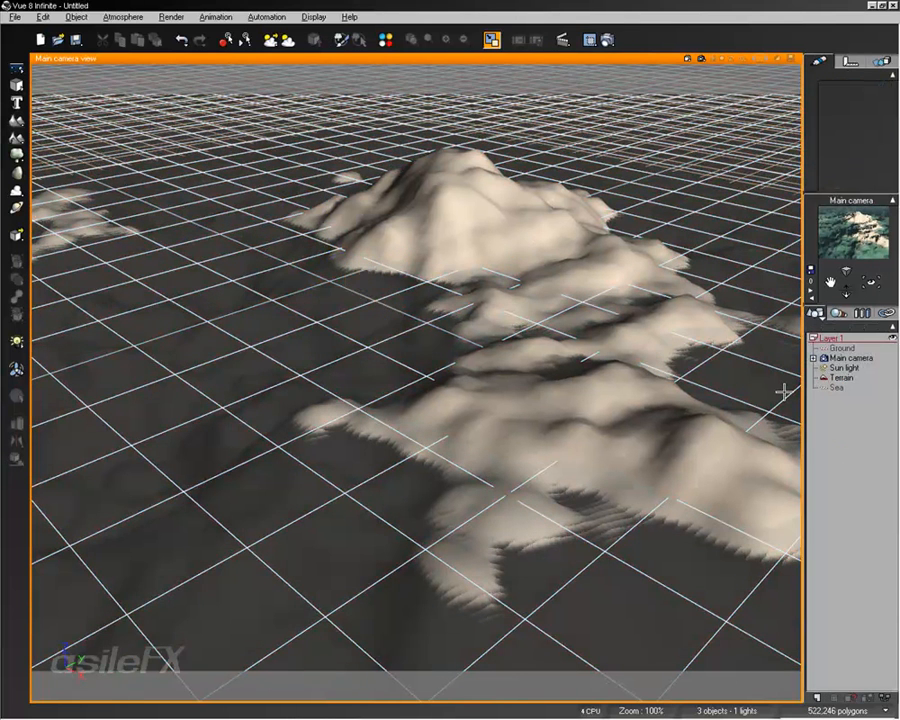
key("ctrl+F9")
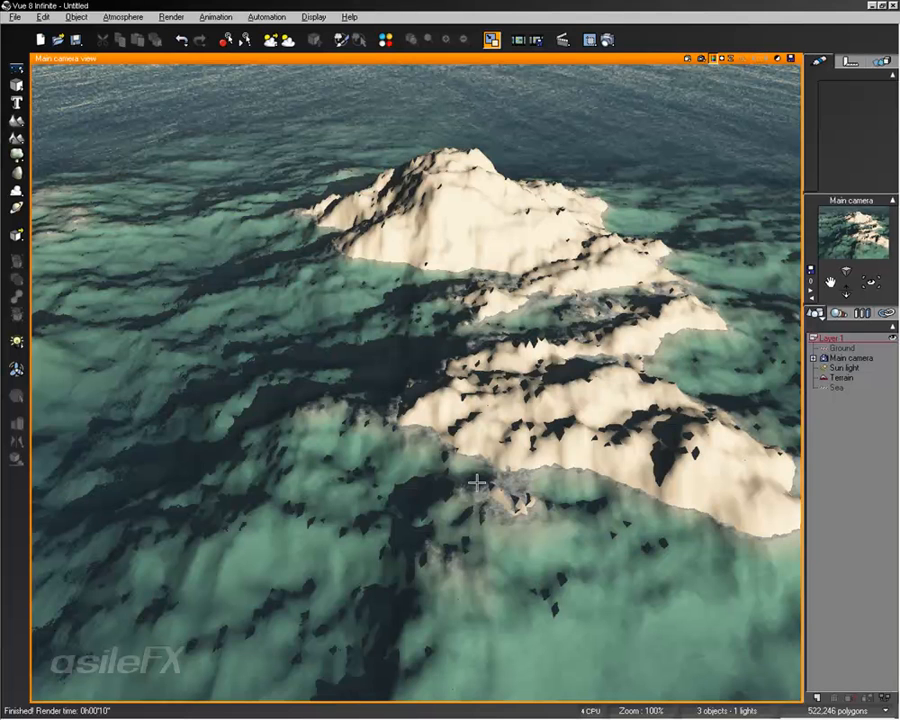
left_click(510, 298)
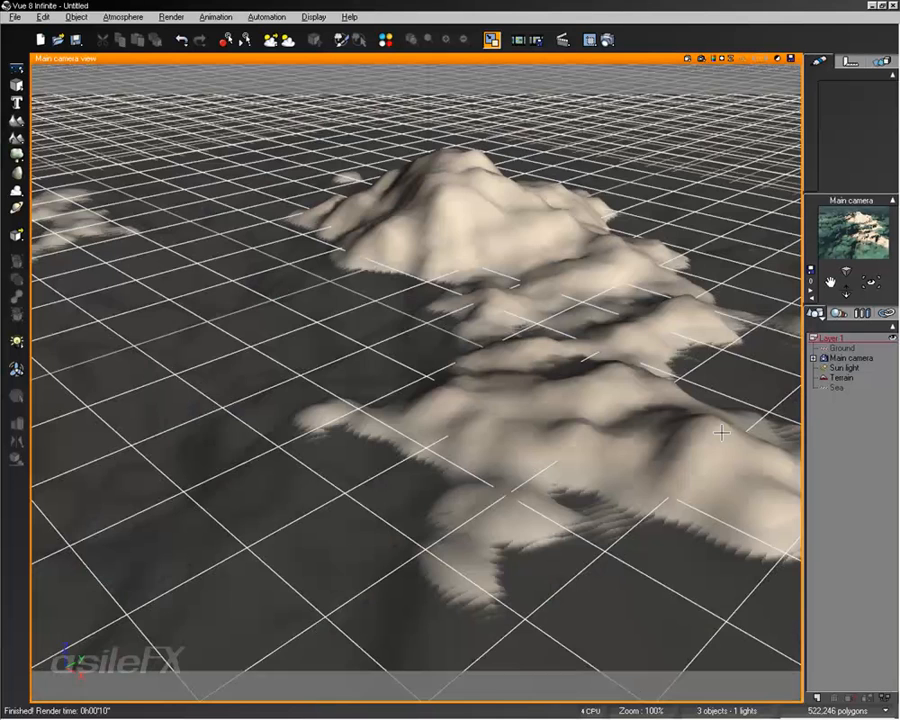
Step: Delete the existing terrain and add a new procedural terrain to the scene
left_click(840, 377)
key("Delete")
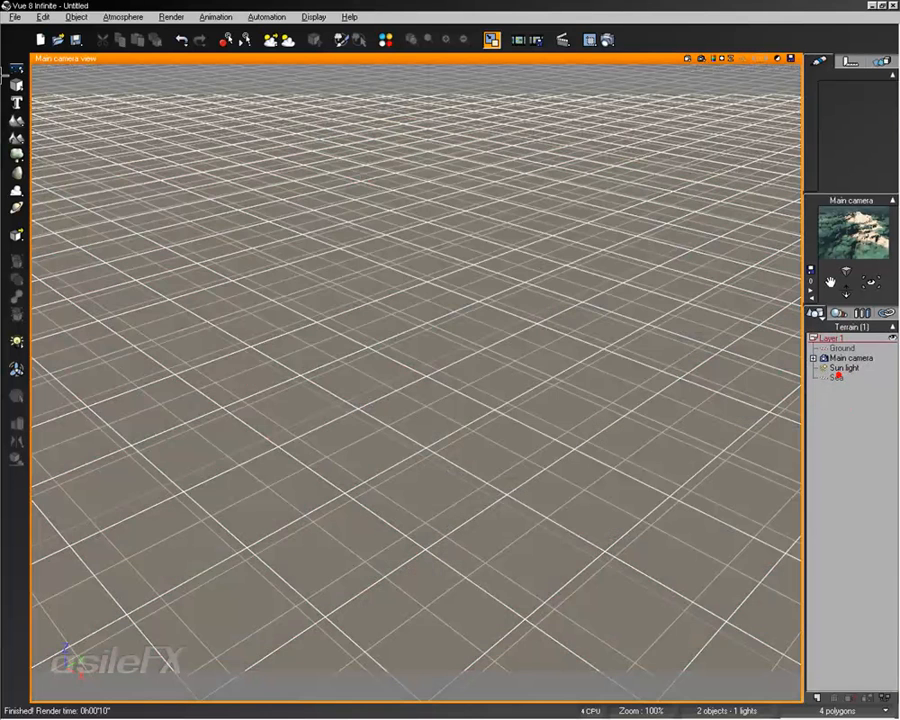
left_click(15, 137)
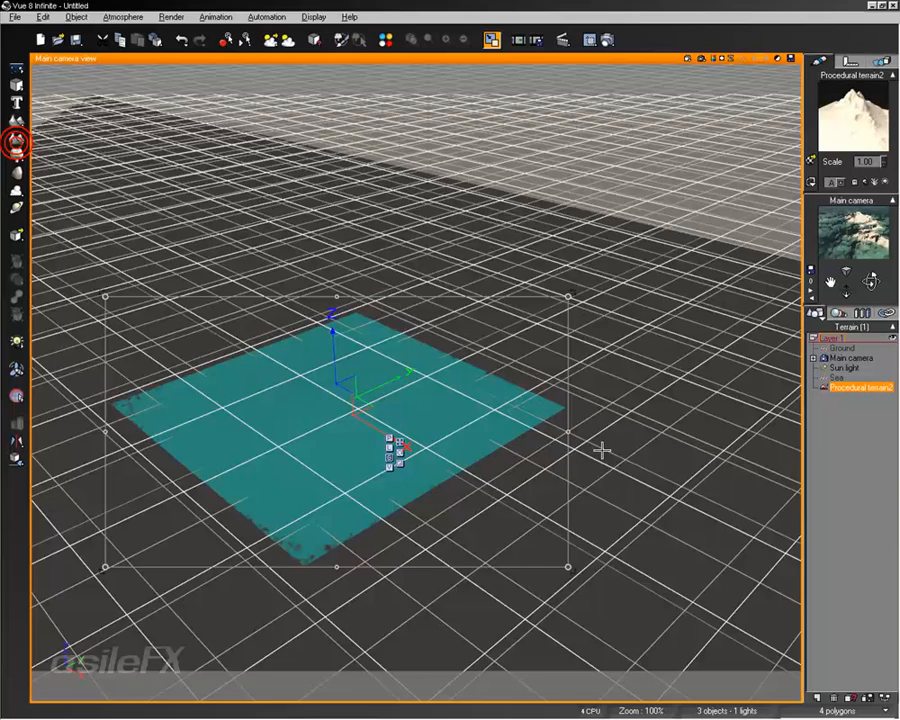
Step: Scale up the procedural terrain until it rises out of the sea as a large island, and deselect it
scroll(602, 446, "down", 3)
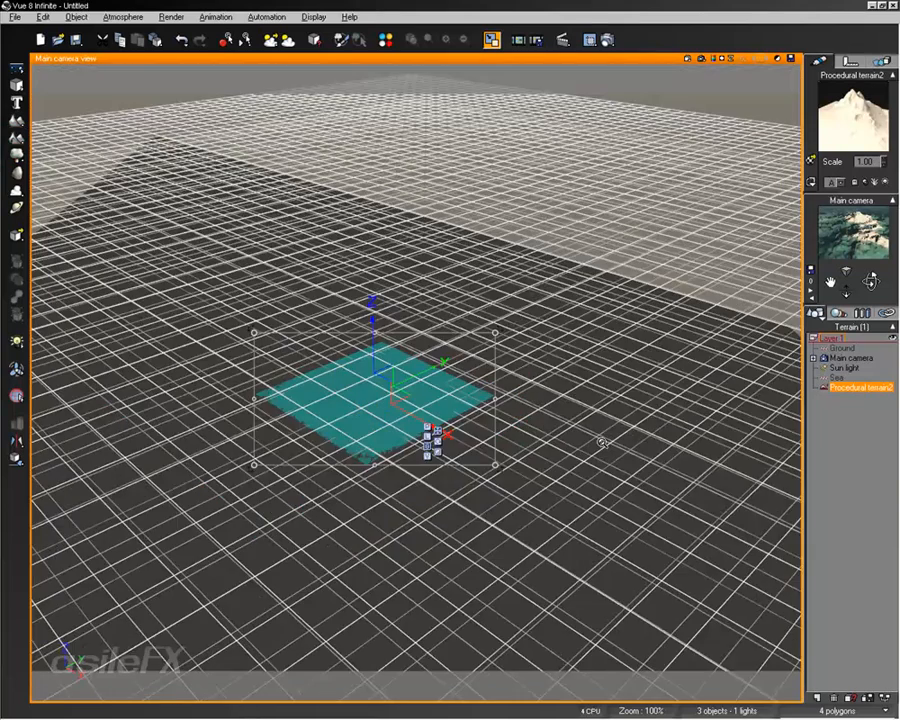
scroll(602, 442, "down", 3)
scroll(602, 442, "up", 8)
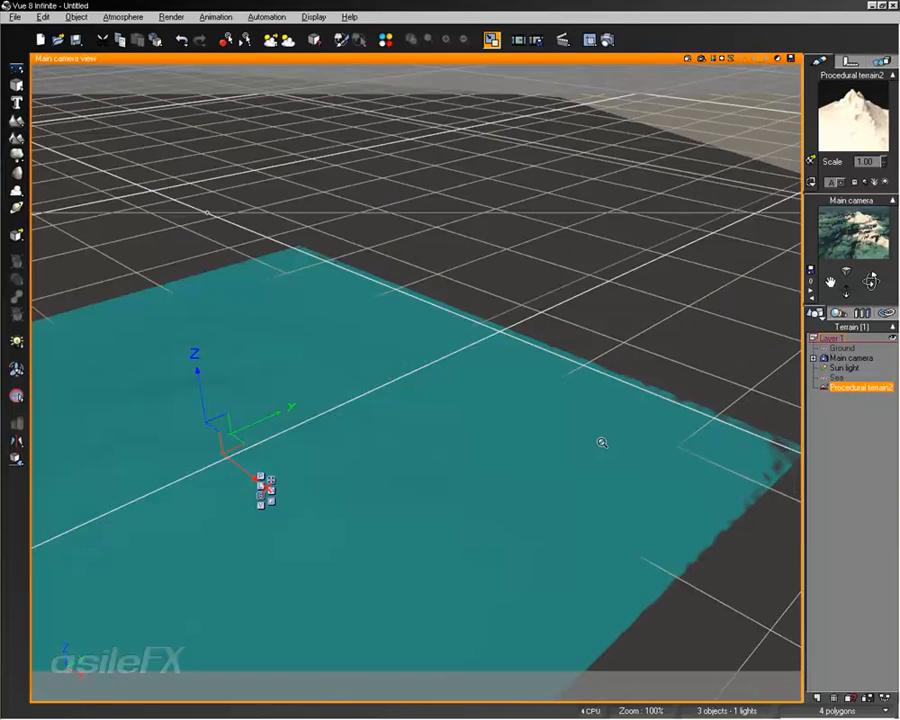
scroll(602, 442, "down", 5)
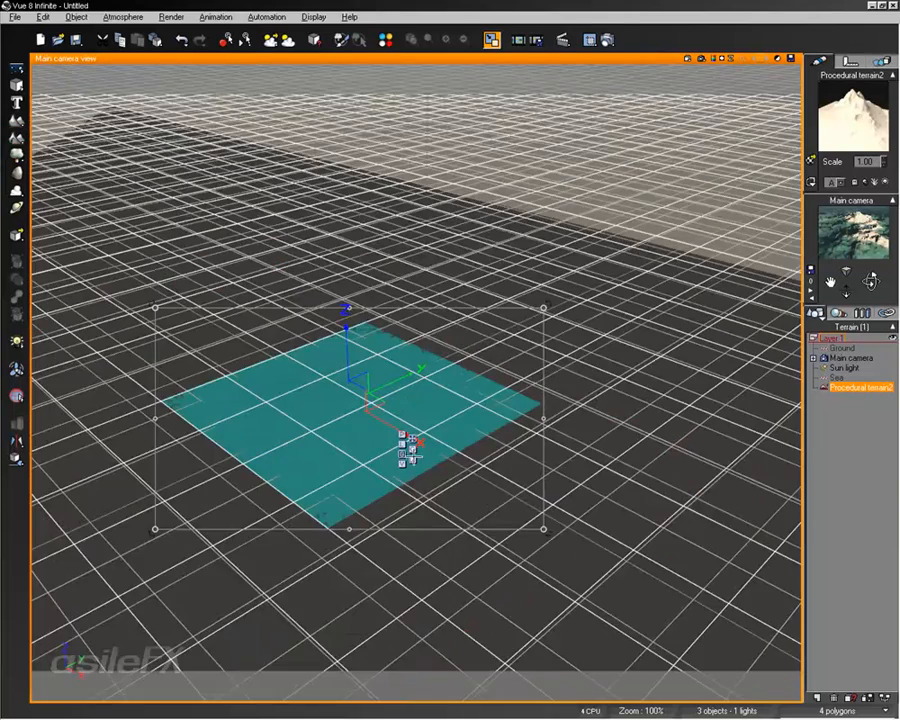
scroll(362, 404, "up", 10)
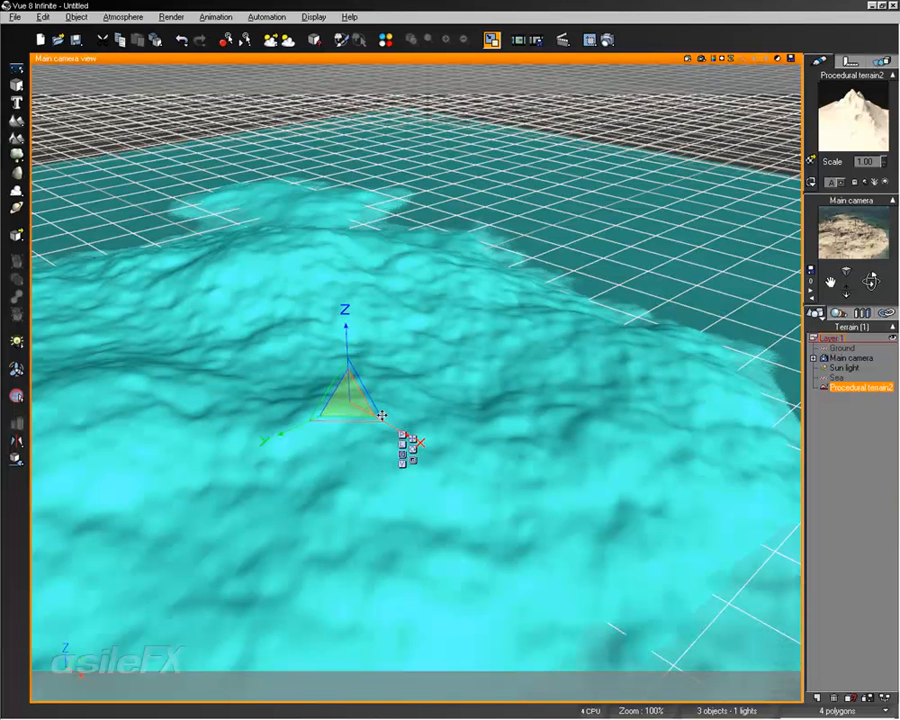
left_click_drag(382, 415, 382, 415)
right_click_drag(387, 362, 451, 335)
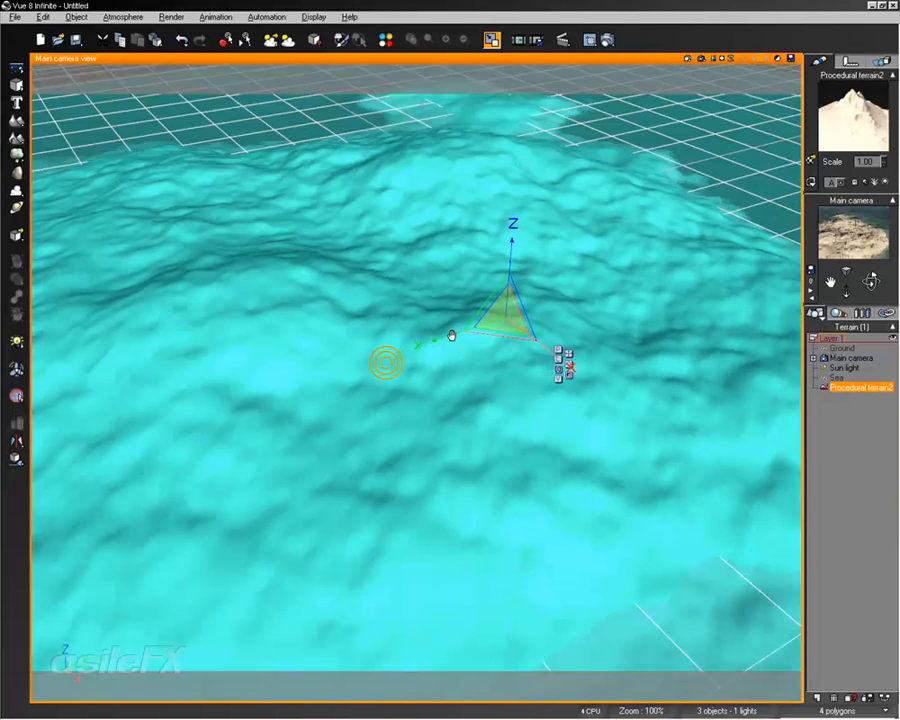
scroll(452, 331, "down", 6)
left_click(846, 440)
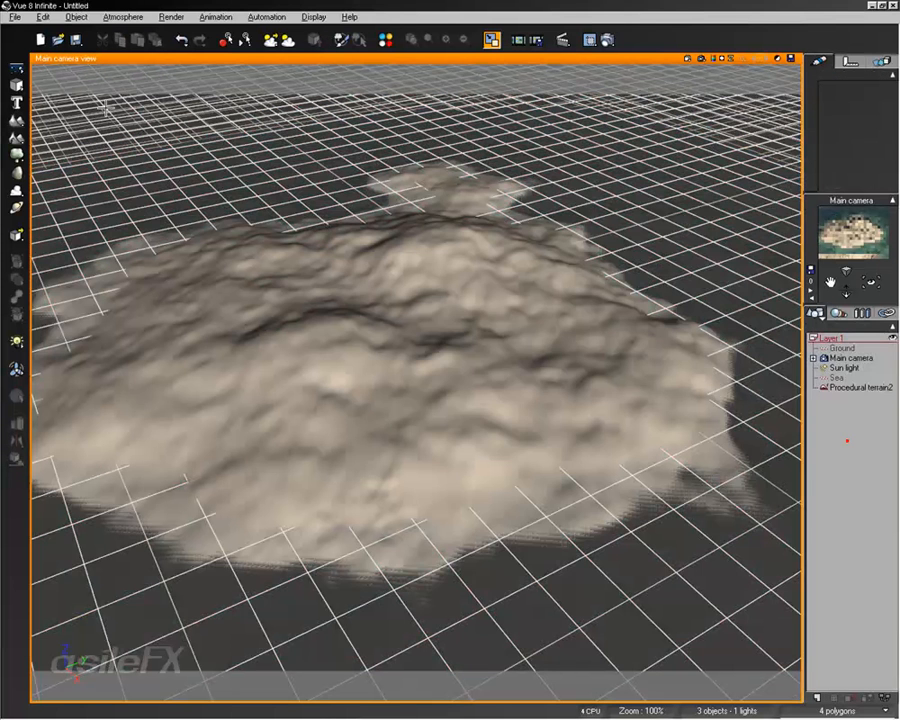
Step: Add a standard heightfield terrain on the island and open it in the Terrain Editor
left_click(16, 121)
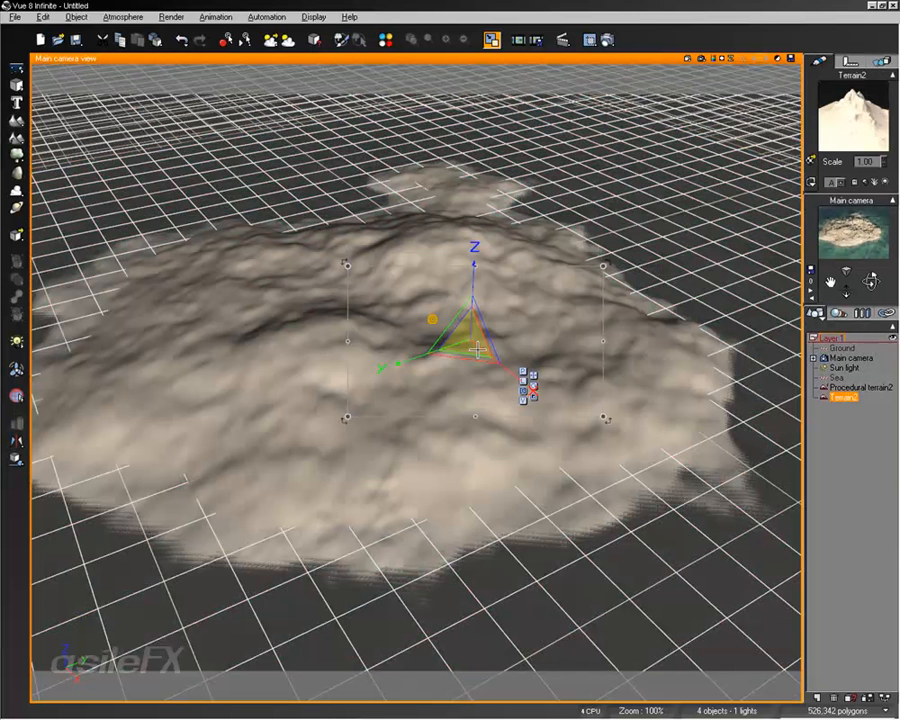
right_click(478, 349)
left_click(488, 572)
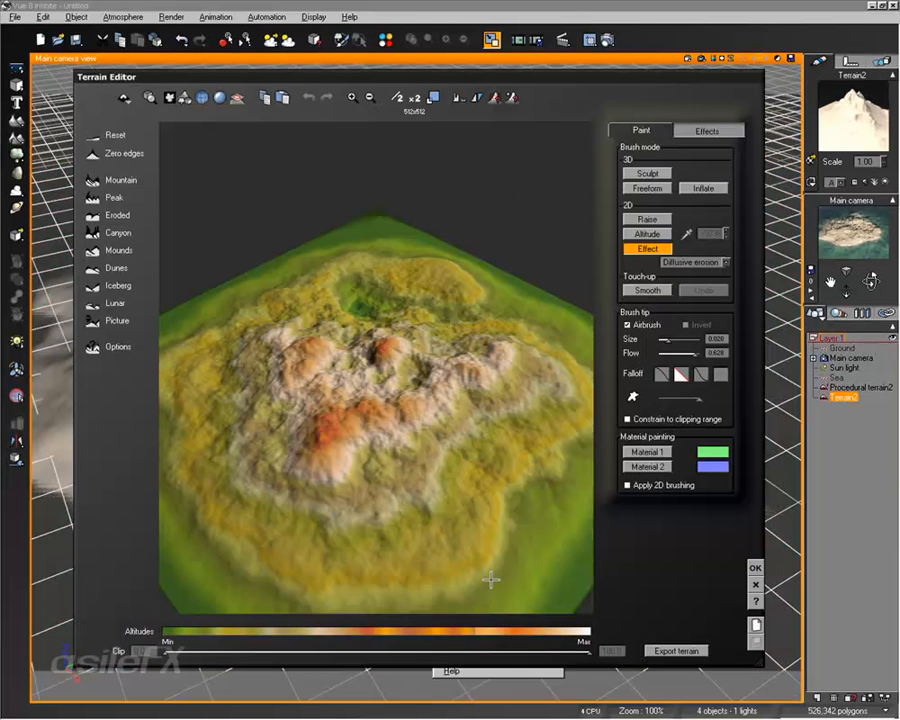
right_click_drag(437, 430, 458, 363)
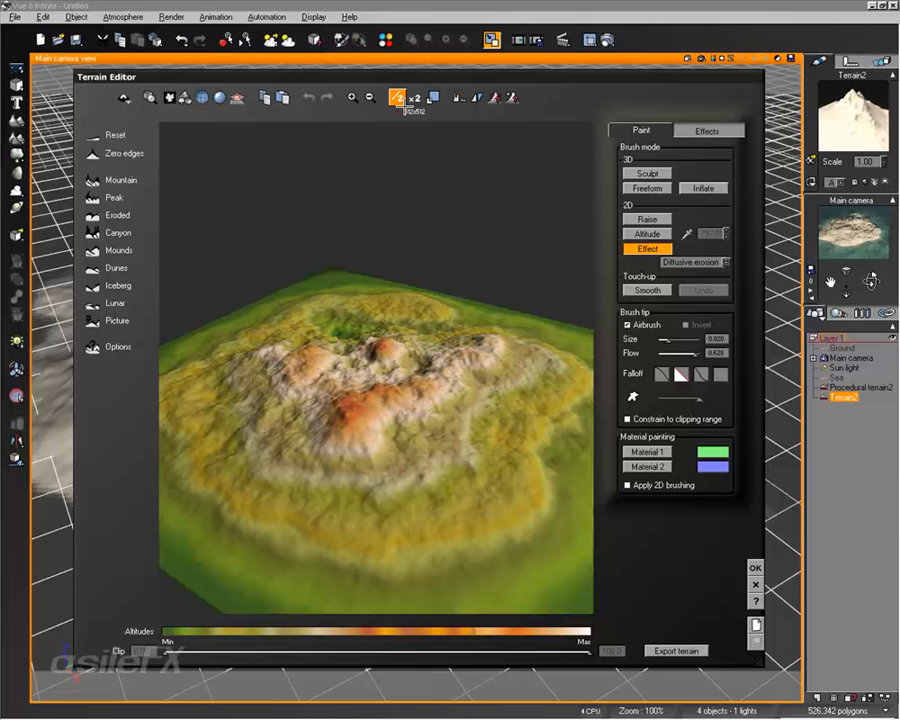
Step: Double the standard terrain's resolution to 1024x1024 in a close-up of its peaks, and halve it to 512x512
left_click(353, 97)
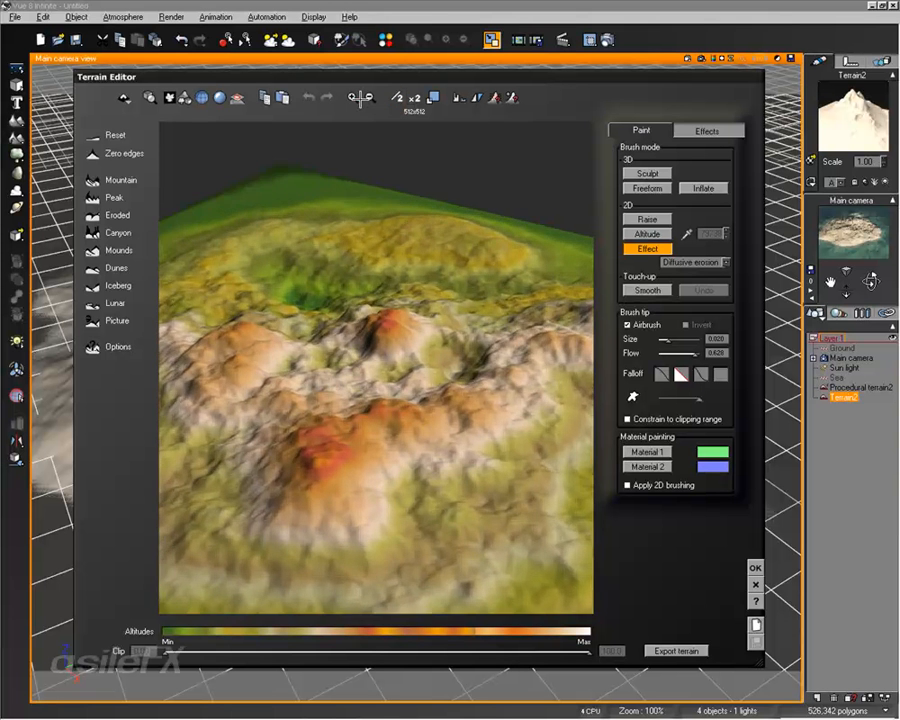
mouse_move(368, 384)
right_mouse_down()
mouse_move(392, 382)
mouse_move(394, 360)
mouse_move(362, 350)
right_mouse_up()
mouse_move(431, 337)
right_mouse_down()
mouse_move(433, 357)
mouse_move(430, 350)
right_mouse_up()
left_click(414, 97)
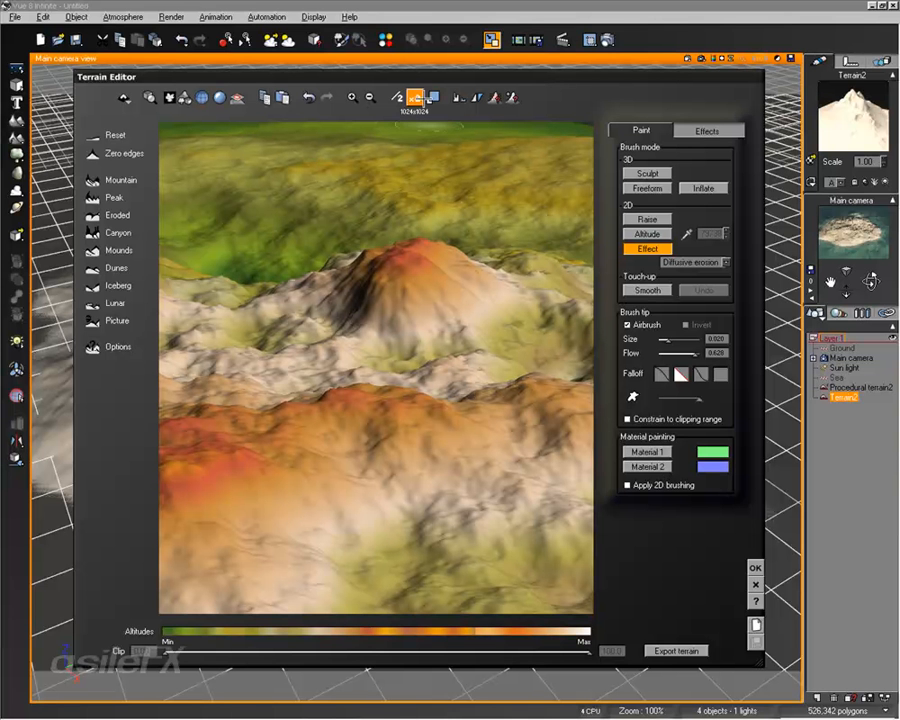
left_click(397, 97)
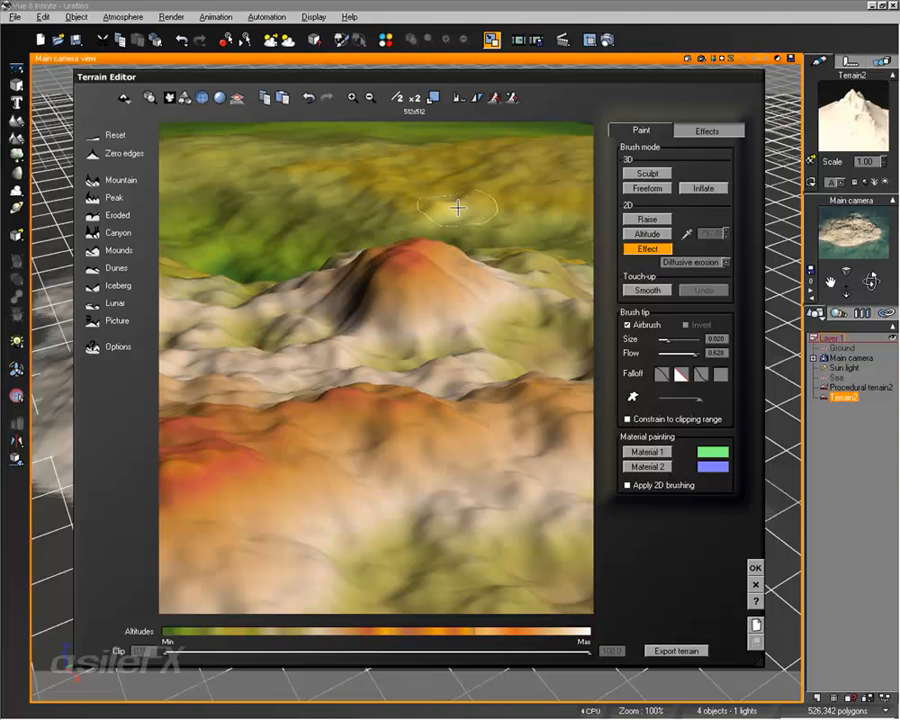
Step: View the erosion and global effects in the Terrain Editor, discard the edit, and delete the standard terrain
right_click_drag(323, 299, 414, 285)
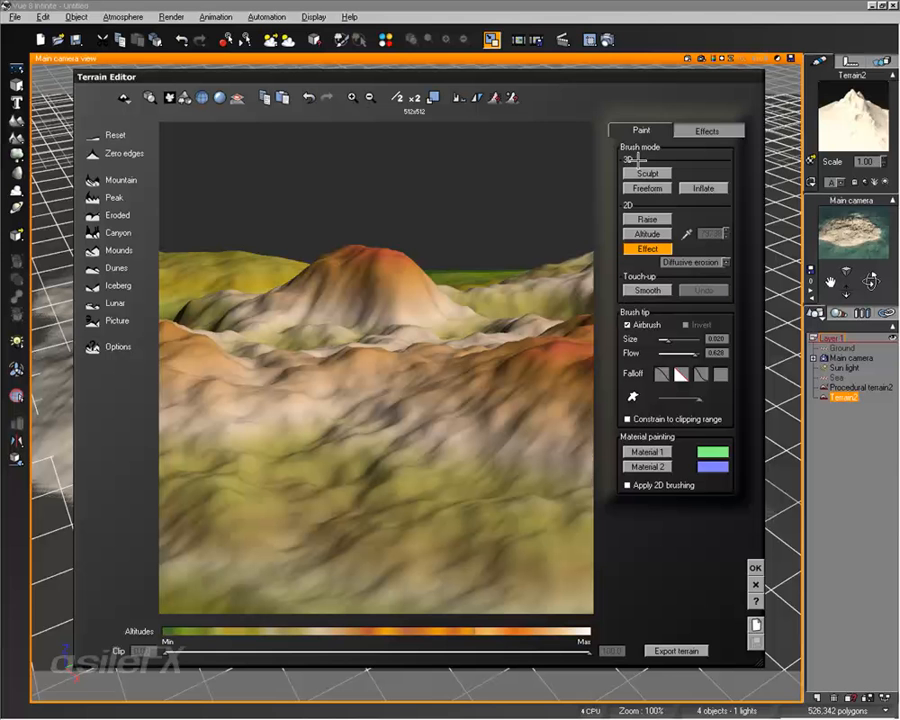
left_click(707, 137)
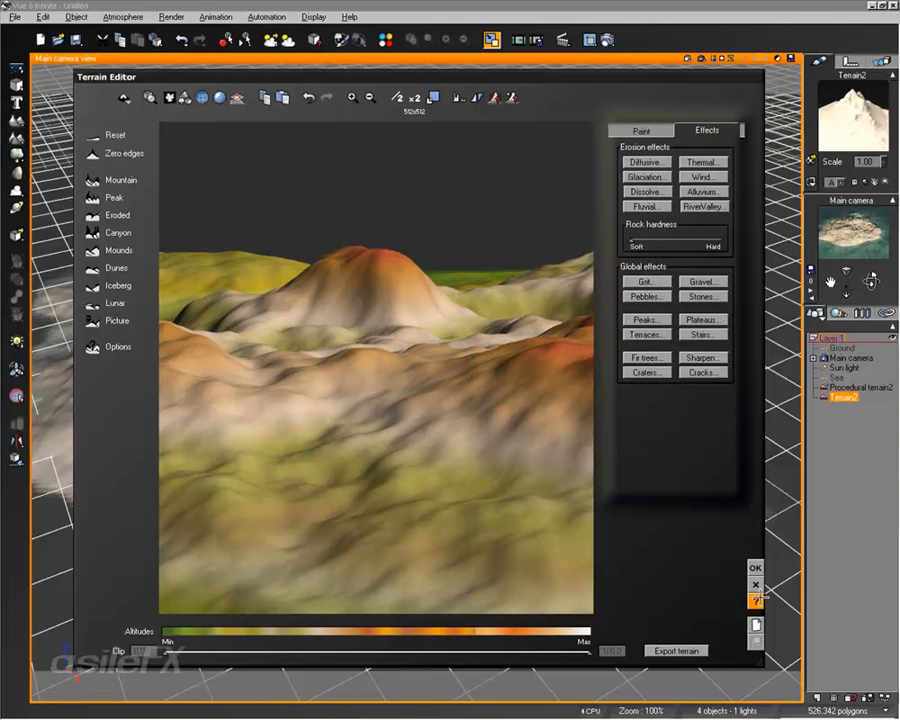
left_click(755, 586)
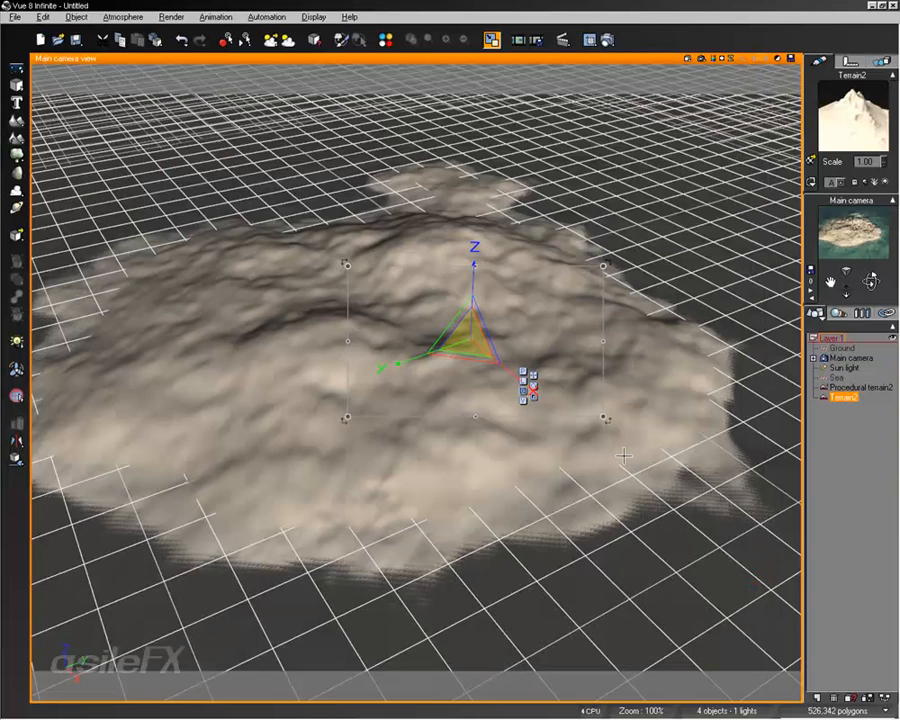
key("Delete")
Step: Enlarge the procedural terrain further and raise the sea plane around its lower slopes
left_click(463, 341)
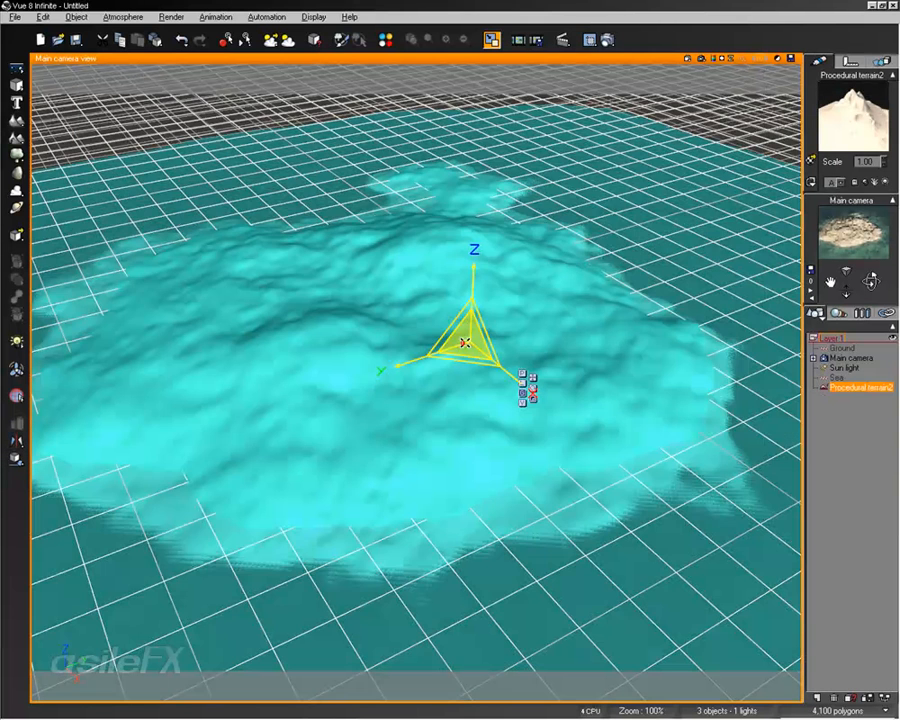
left_click_drag(476, 270, 474, 233)
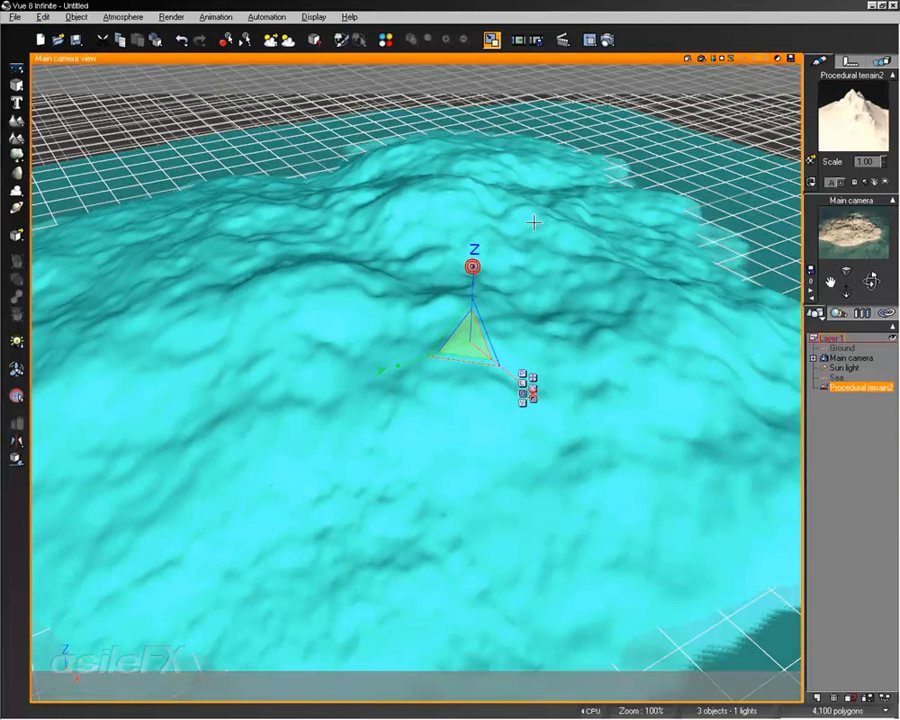
scroll(564, 277, "down", 3)
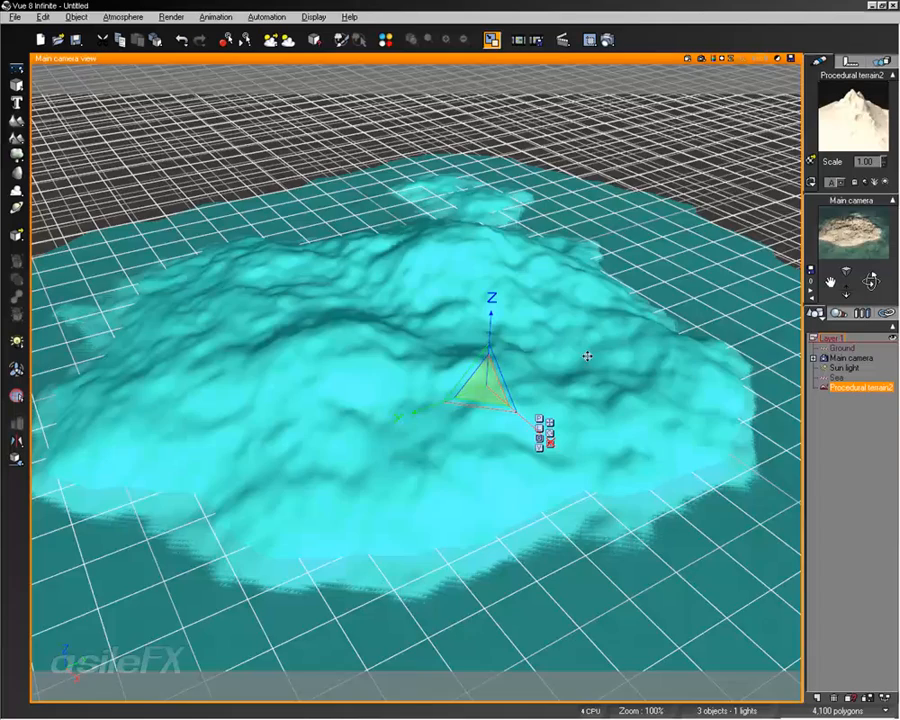
scroll(603, 339, "down", 5)
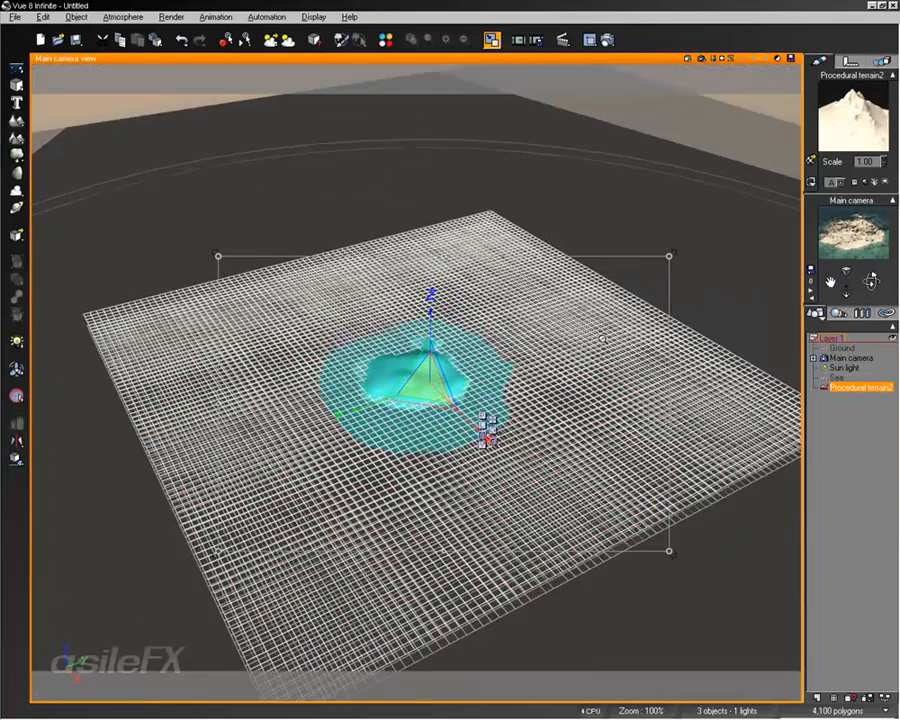
scroll(603, 339, "up", 2)
scroll(603, 339, "up", 5)
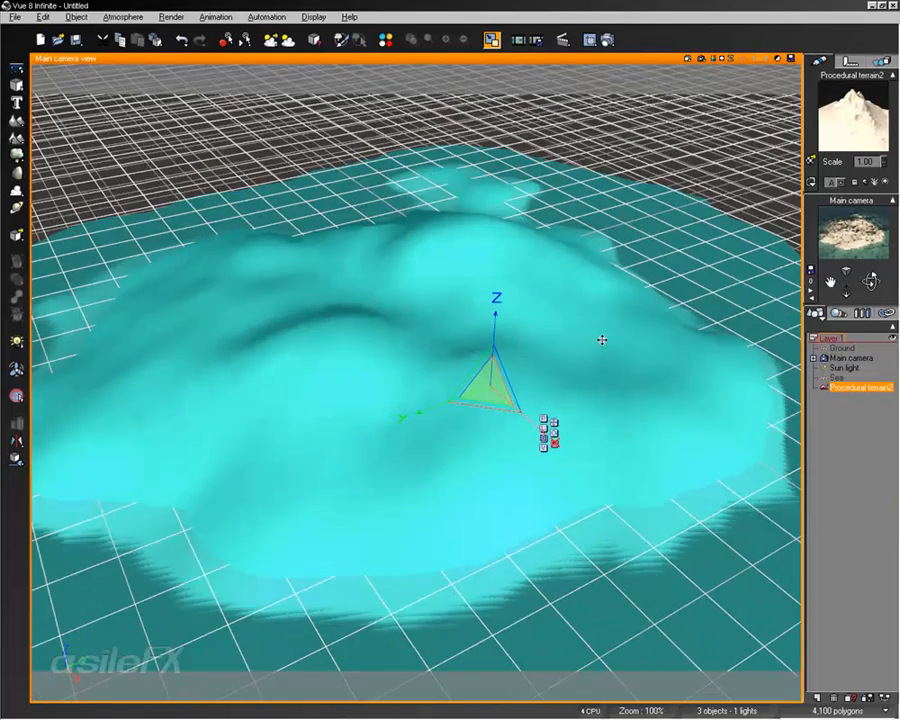
scroll(529, 386, "up", 3)
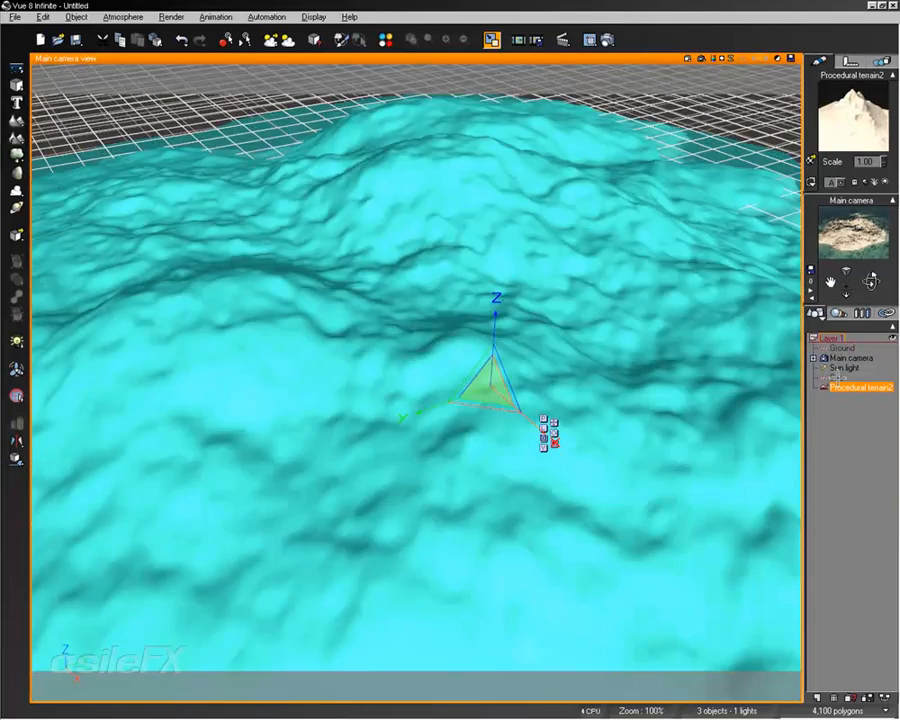
left_click(836, 377)
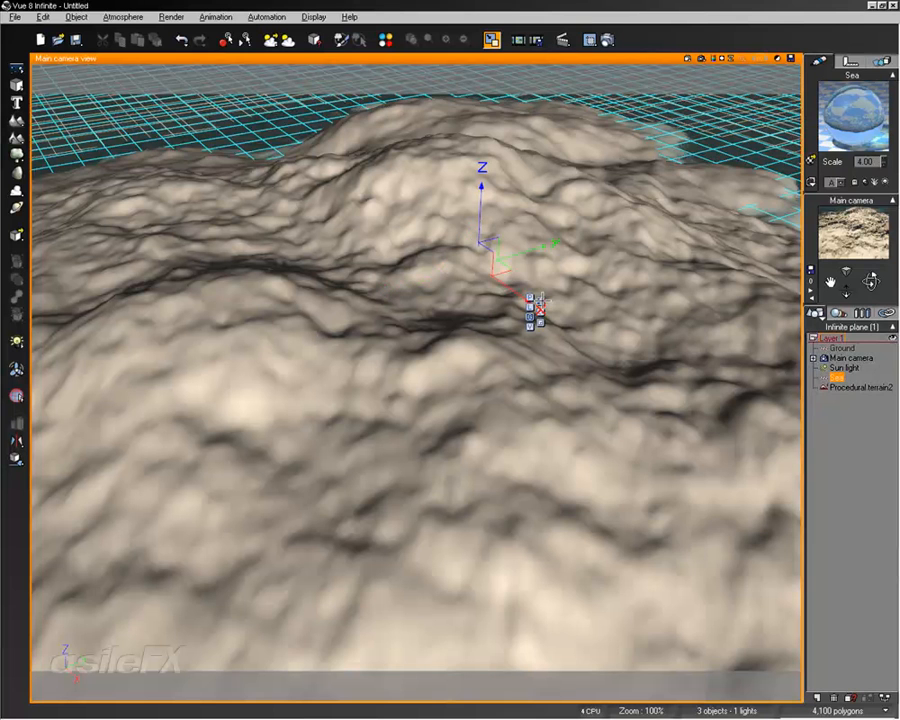
left_click_drag(478, 228, 491, 126)
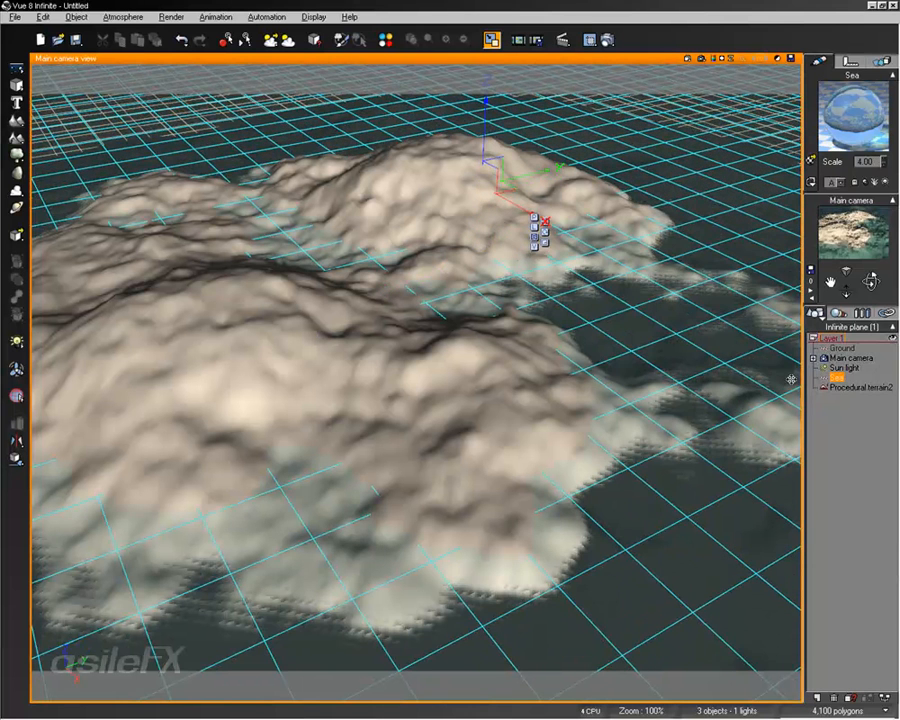
Step: Apply a green landscape material to the procedural terrain
left_click(869, 388)
left_click(811, 160)
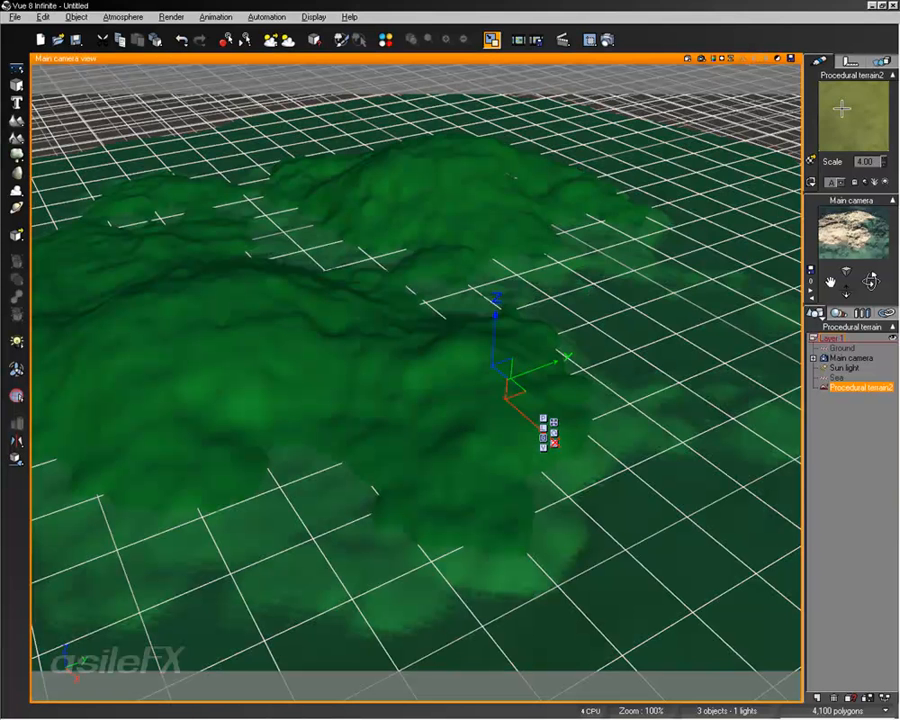
Step: Add a Brown Sand layer above the grass layer in the procedural terrain's material and reset the sand layer's alpha function
double_click(842, 108)
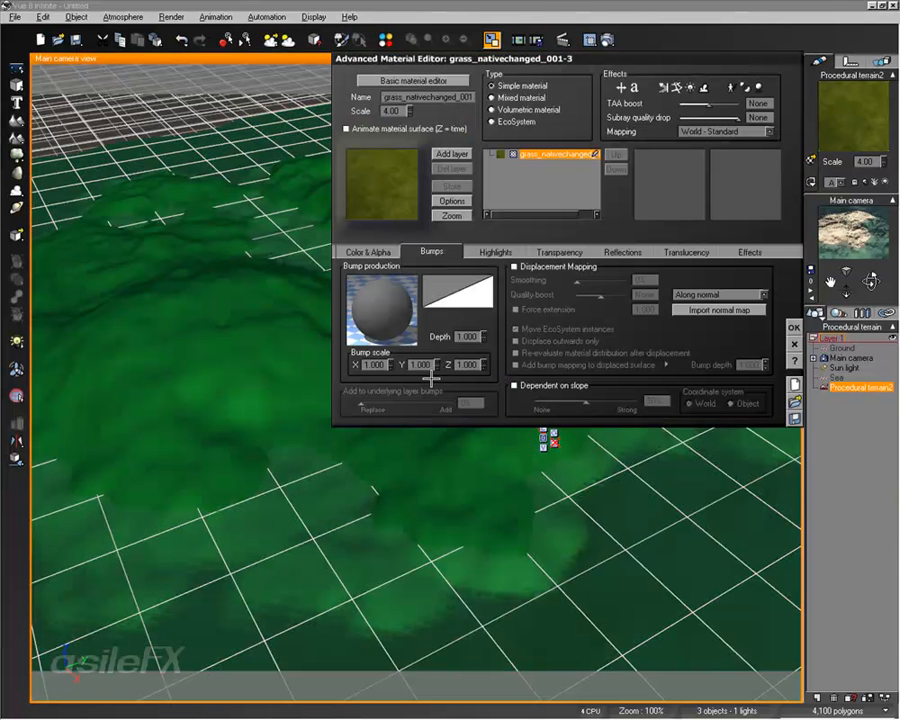
left_click(447, 154)
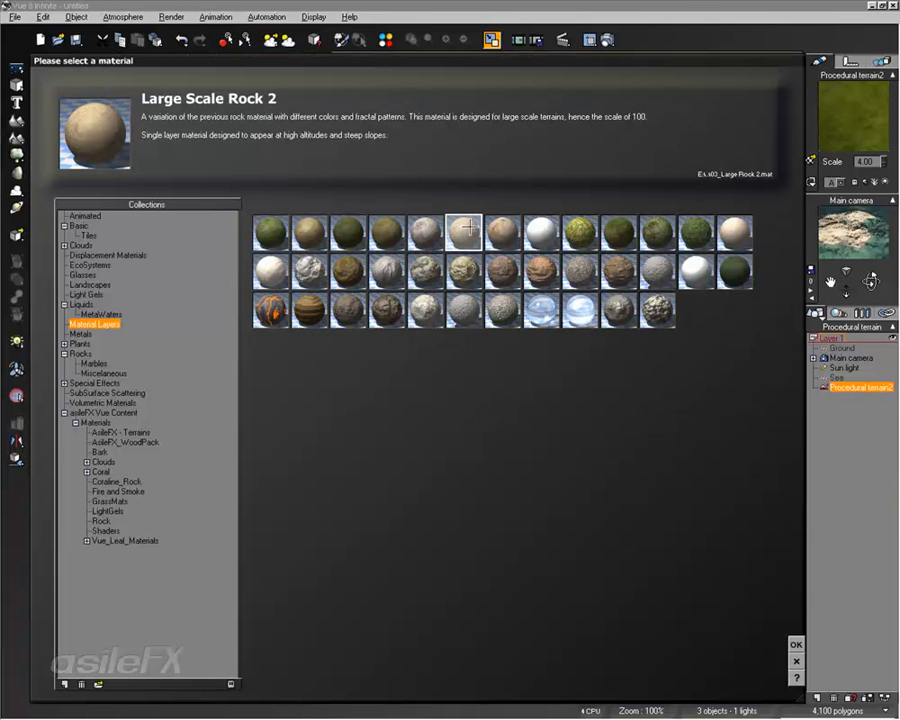
double_click(310, 232)
left_click(366, 252)
right_click(543, 328)
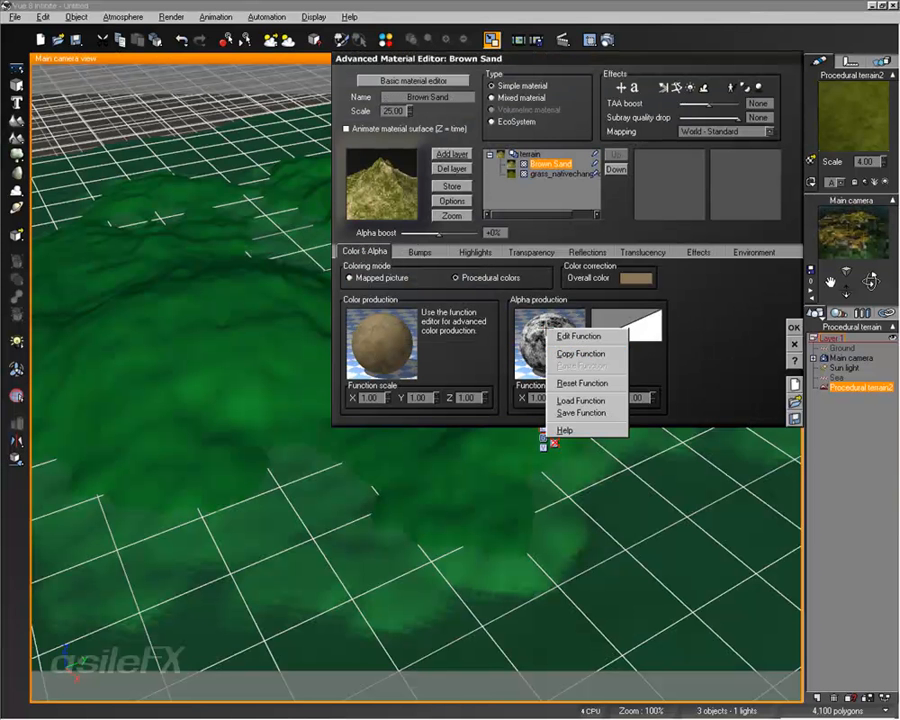
left_click(586, 367)
Step: Limit the Brown Sand layer's upper altitude to about -0.09 by object, with 15% fuzziness at the top
left_click(750, 252)
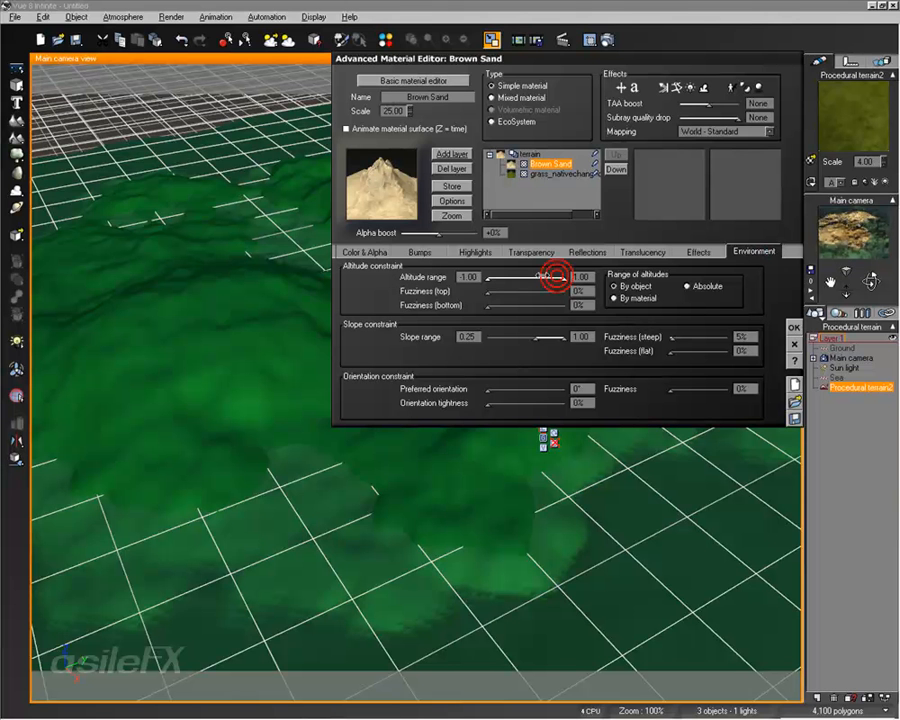
left_click_drag(558, 277, 526, 275)
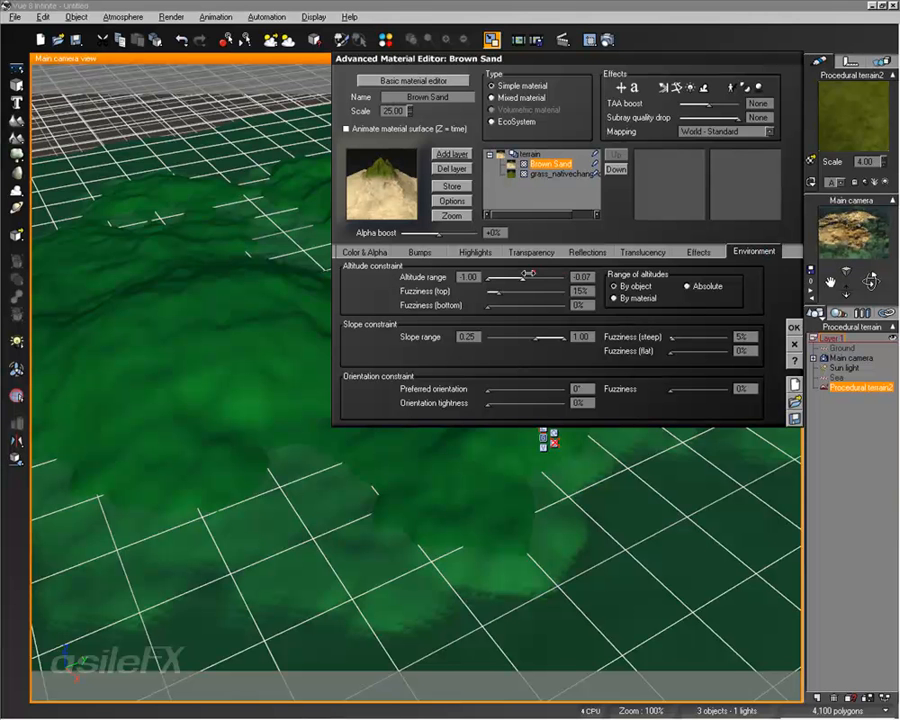
left_click(872, 210)
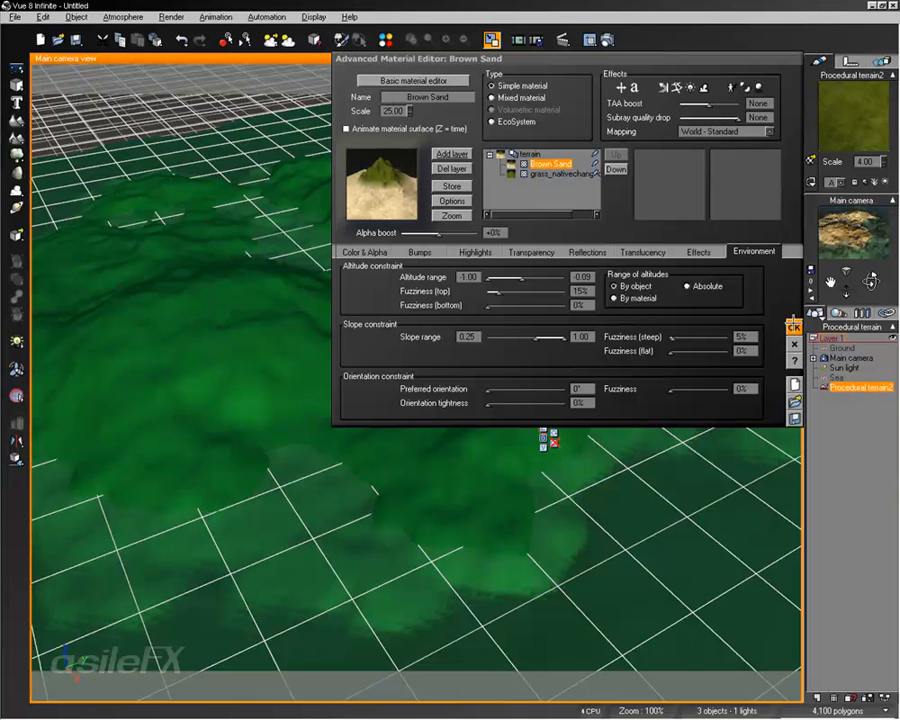
left_click(793, 327)
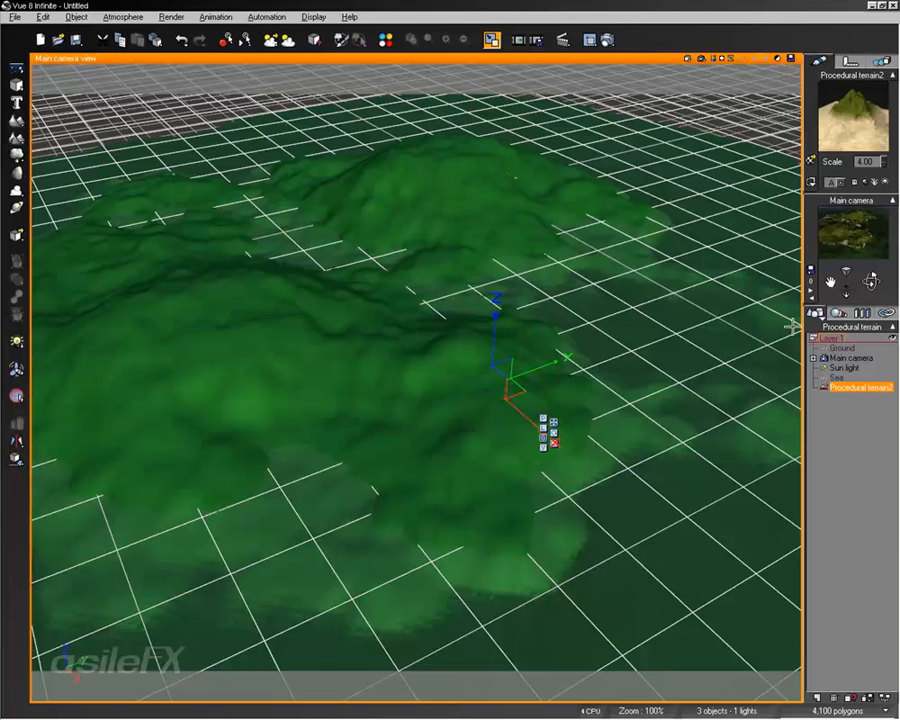
Step: Set the overall scale of the layered terrain material to 1.00
double_click(837, 92)
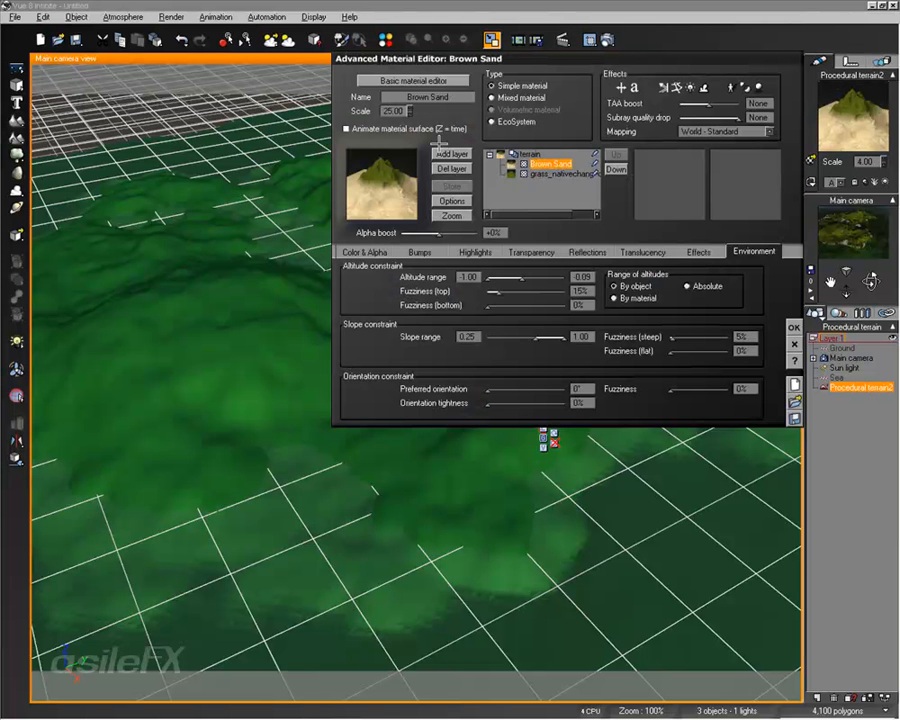
left_click(527, 153)
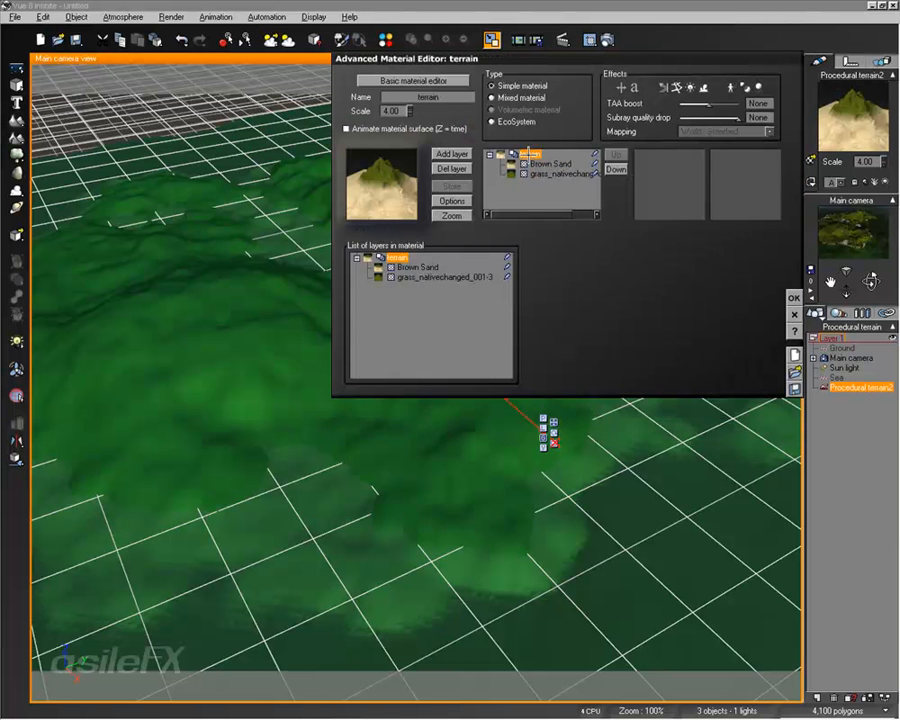
left_click(401, 111)
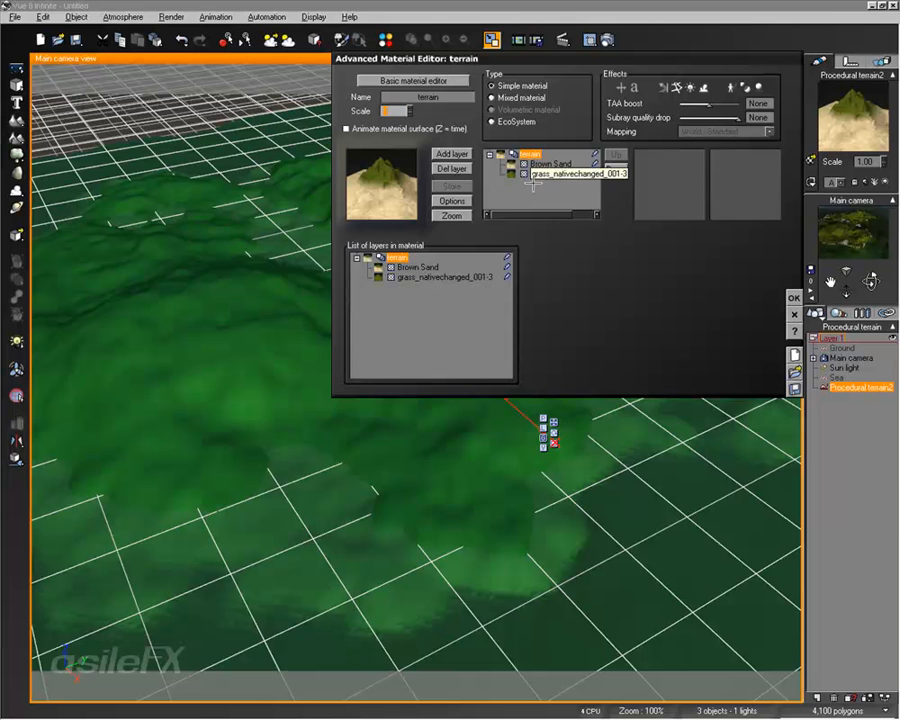
Step: Switch the Brown Sand layer's altitude range to absolute and look up the sea's Z position
left_click(545, 163)
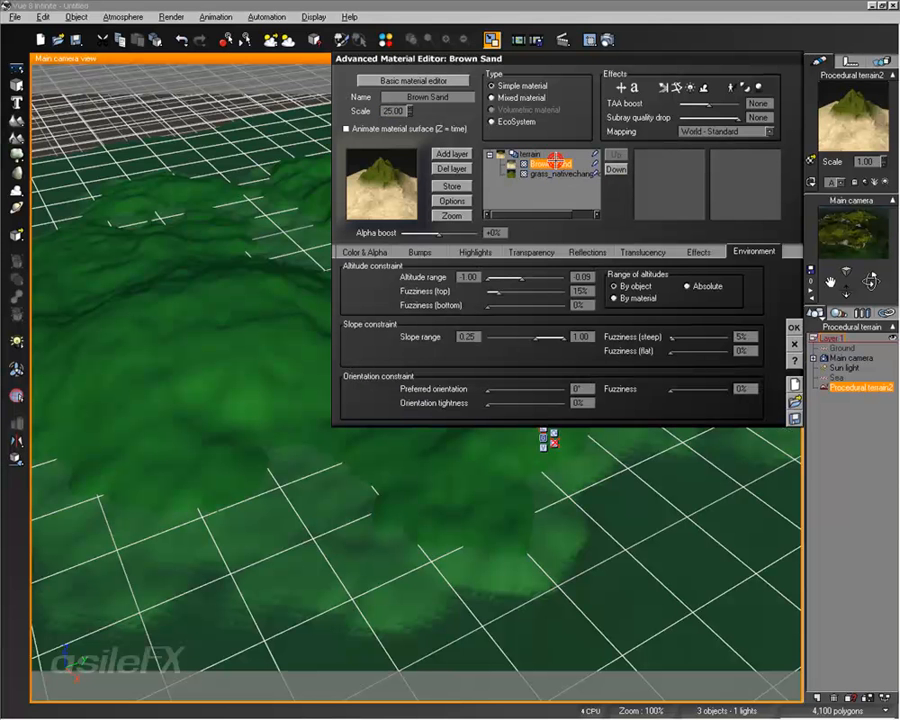
left_click(705, 286)
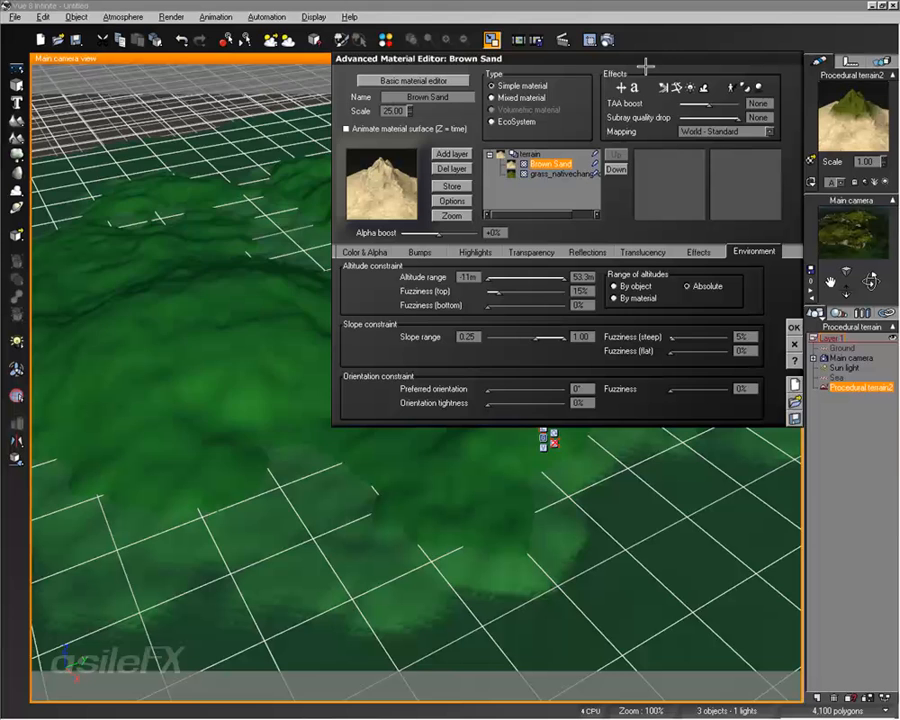
left_click_drag(646, 66, 417, 88)
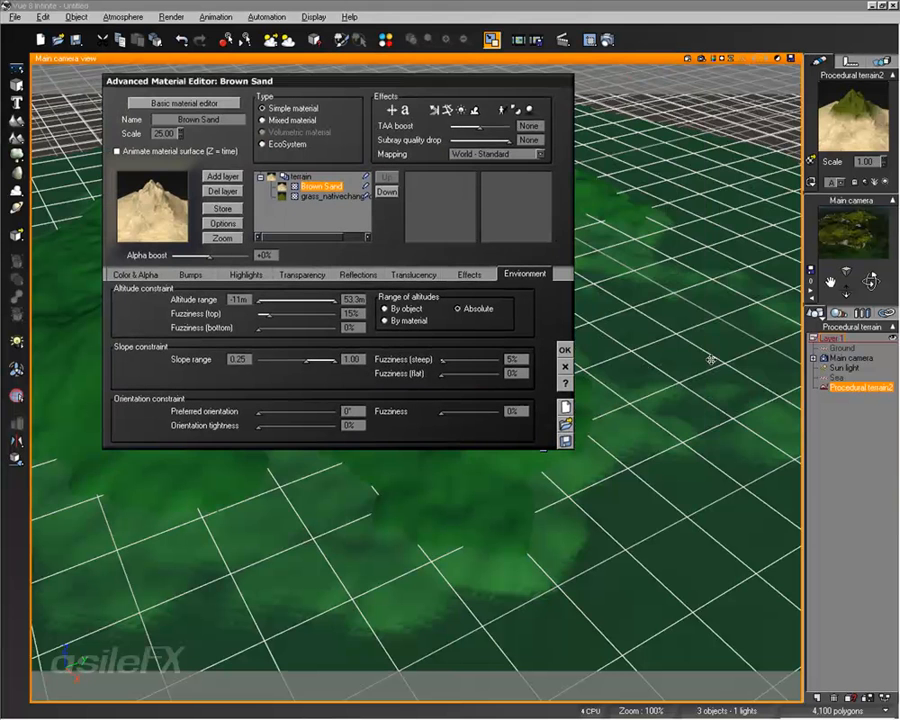
left_click(838, 378)
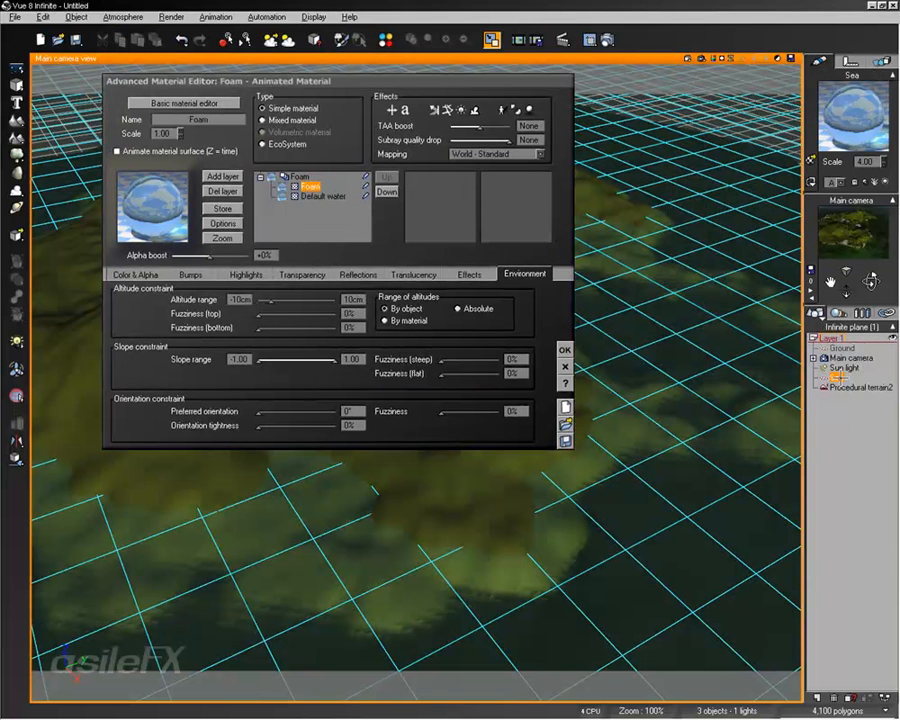
left_click(849, 61)
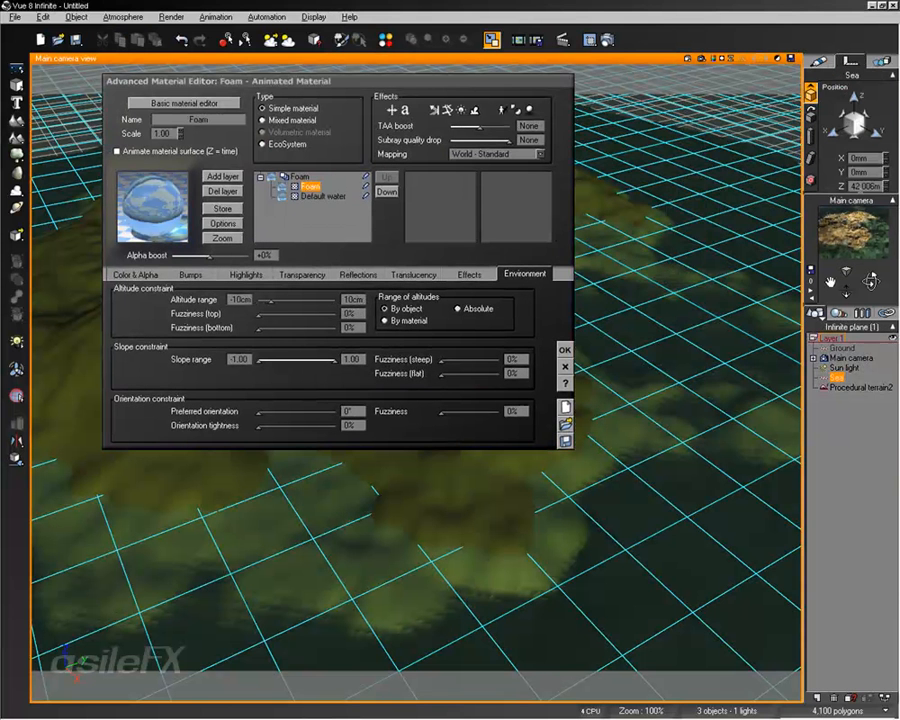
Step: Set the Brown Sand layer's upper absolute altitude limit to 42 on the procedural terrain
left_click(862, 387)
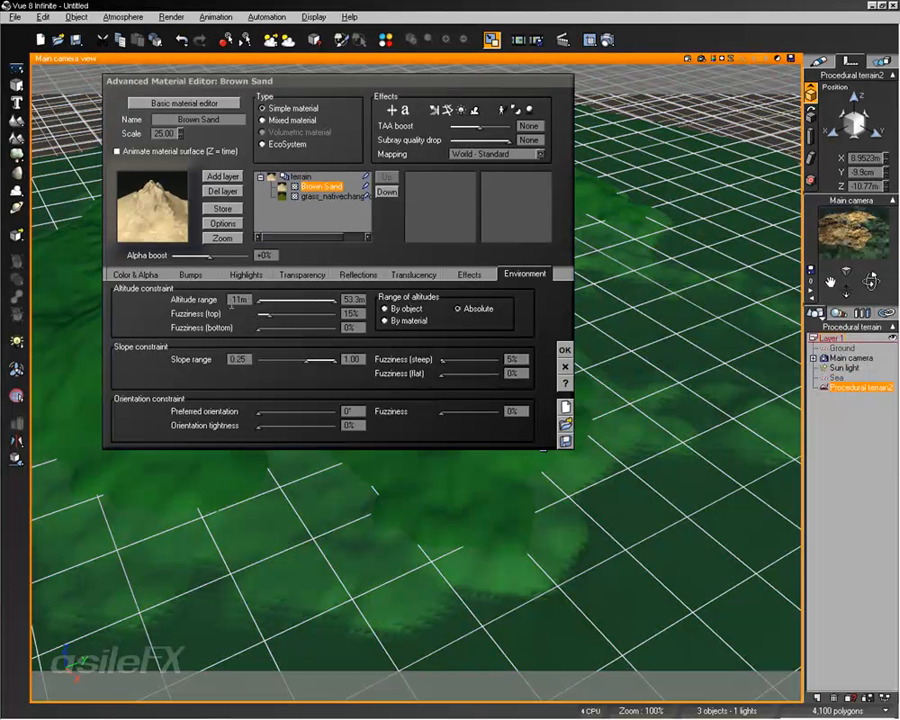
left_click(354, 298)
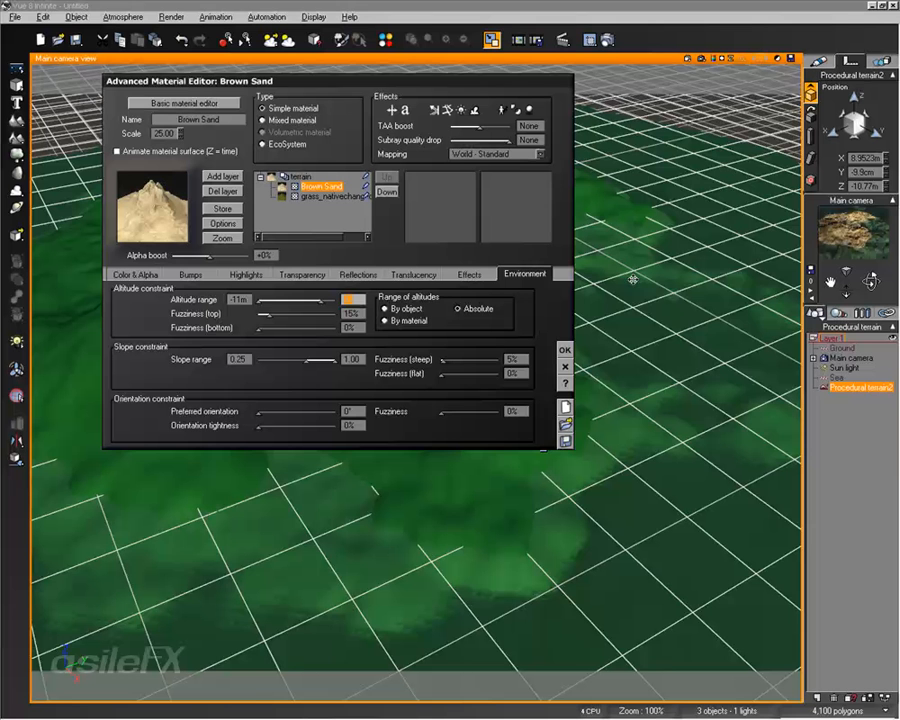
type("42")
key("Return")
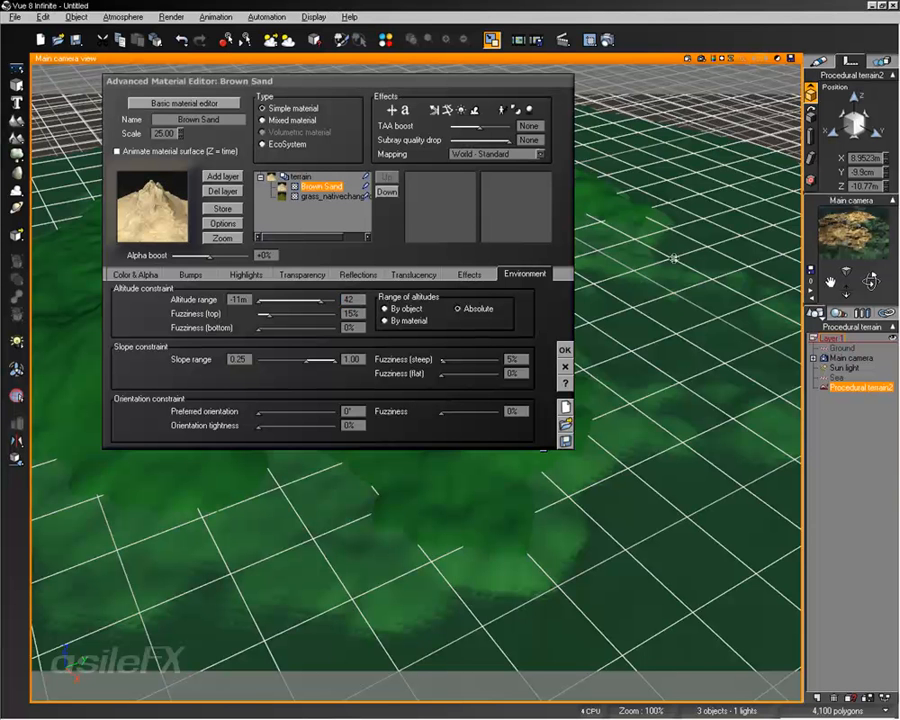
Step: Try an absolute sand altitude range of about 24.7 m to 41.3 m with 4% top fuzziness
left_click_drag(290, 316, 283, 315)
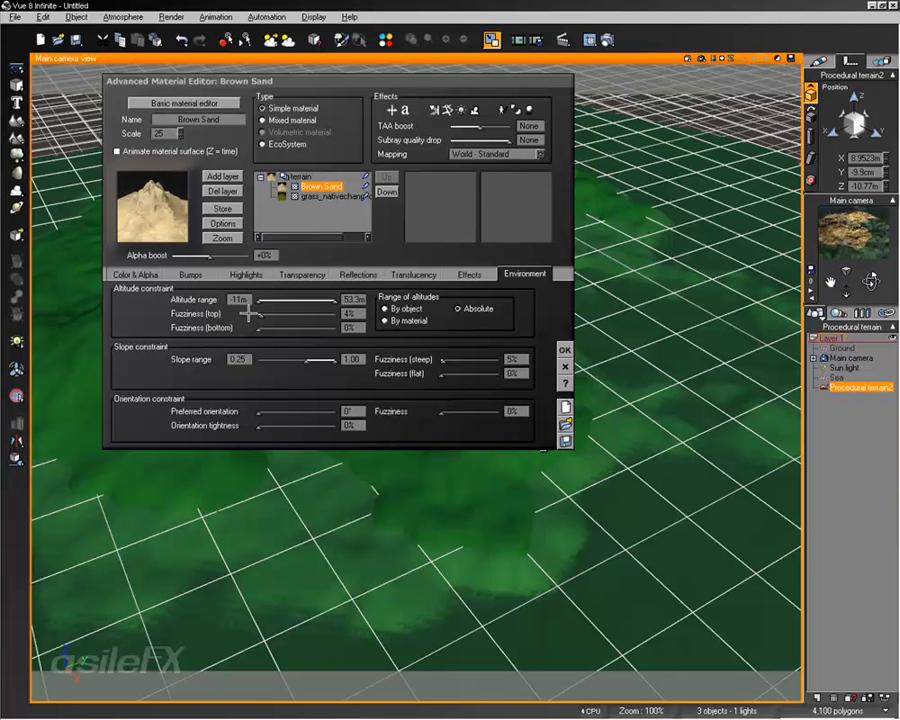
left_click_drag(258, 301, 305, 309)
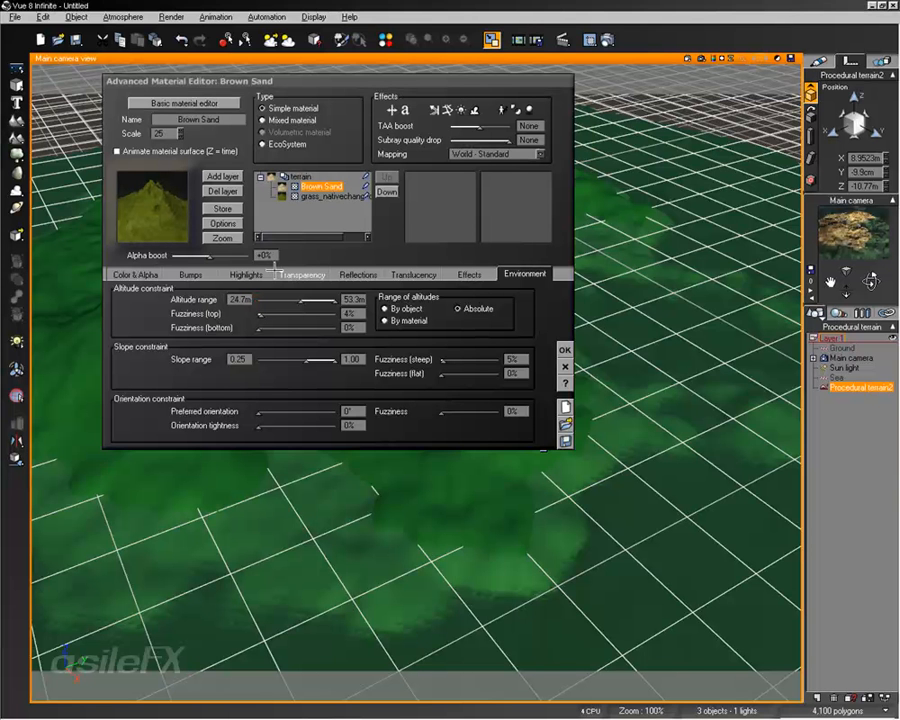
left_click_drag(334, 300, 323, 302)
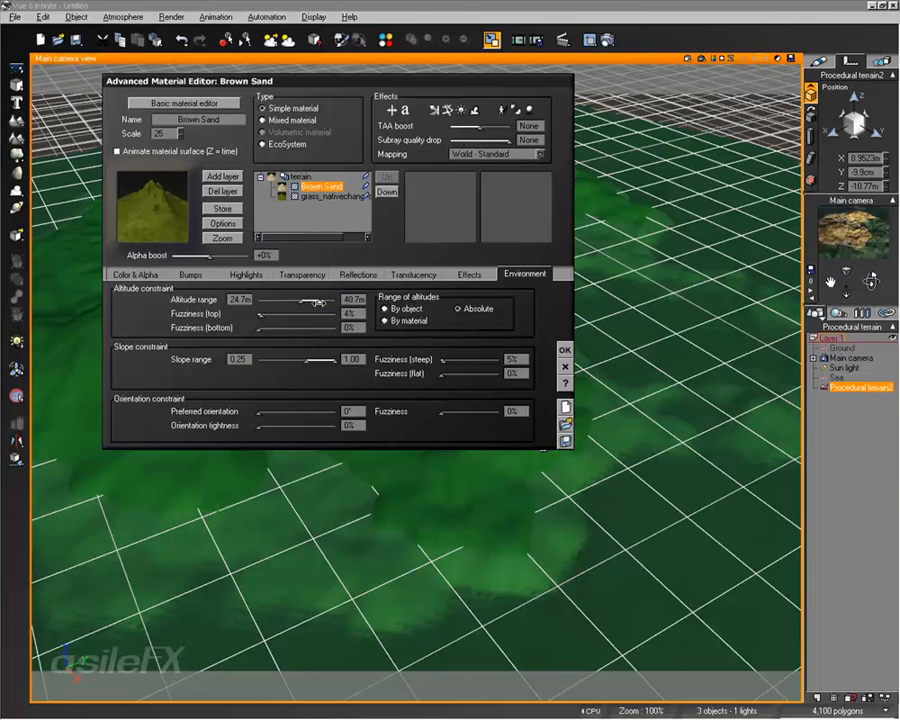
left_click(872, 243)
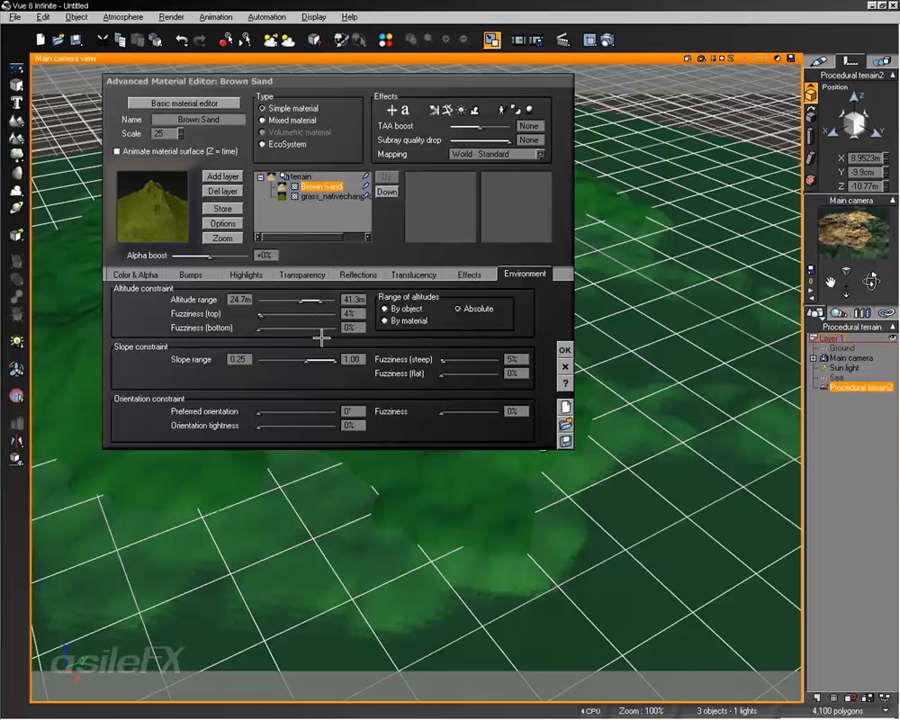
left_click(565, 350)
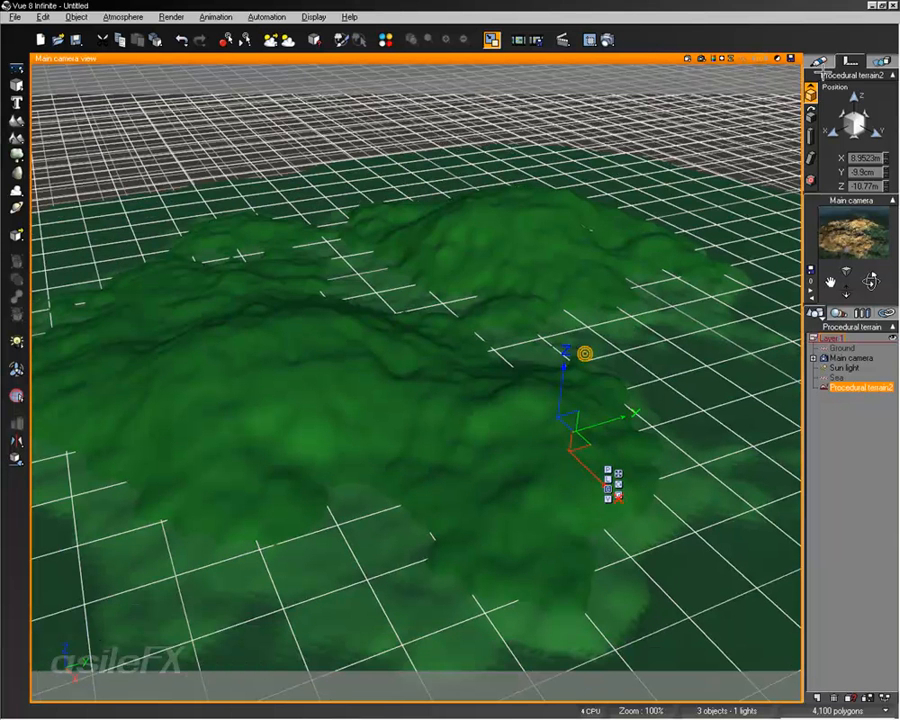
Step: Limit the Brown Sand layer by object to an upper altitude of about 0.66, with 2% top fuzziness
left_click(822, 60)
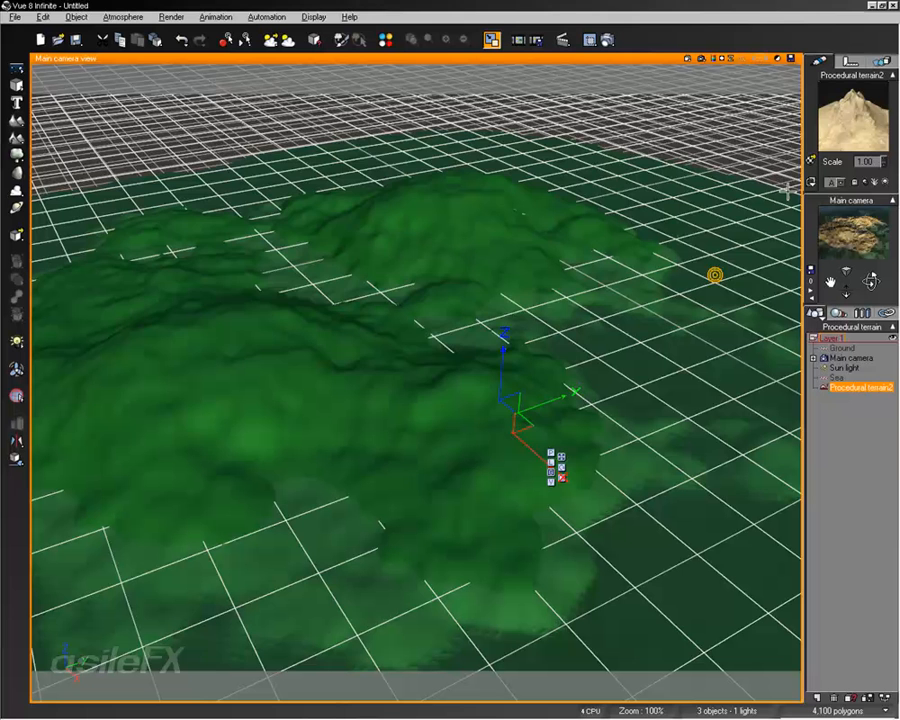
double_click(838, 100)
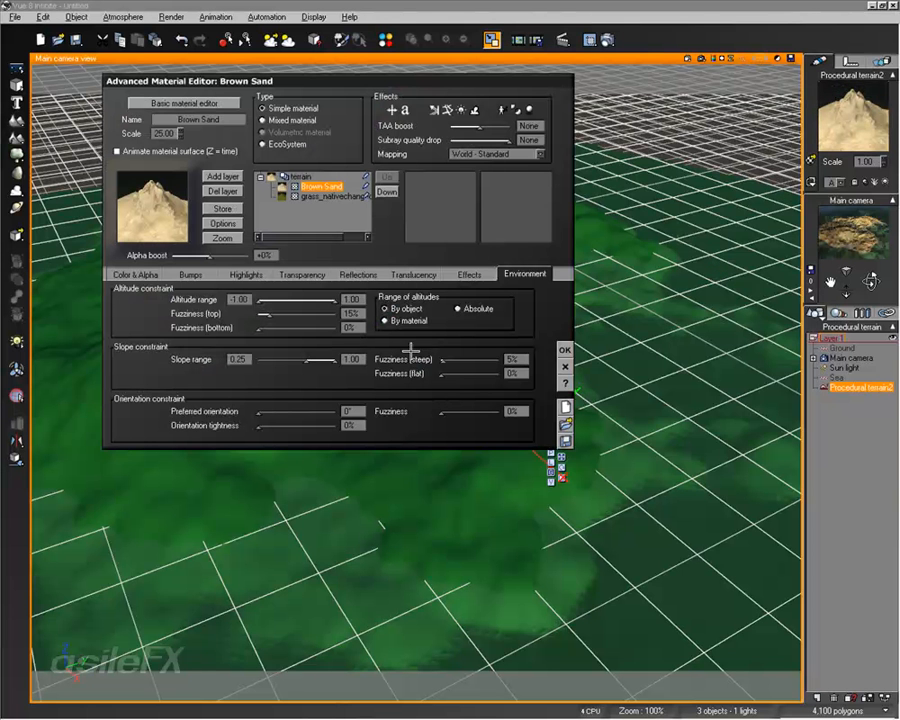
left_click_drag(333, 300, 312, 300)
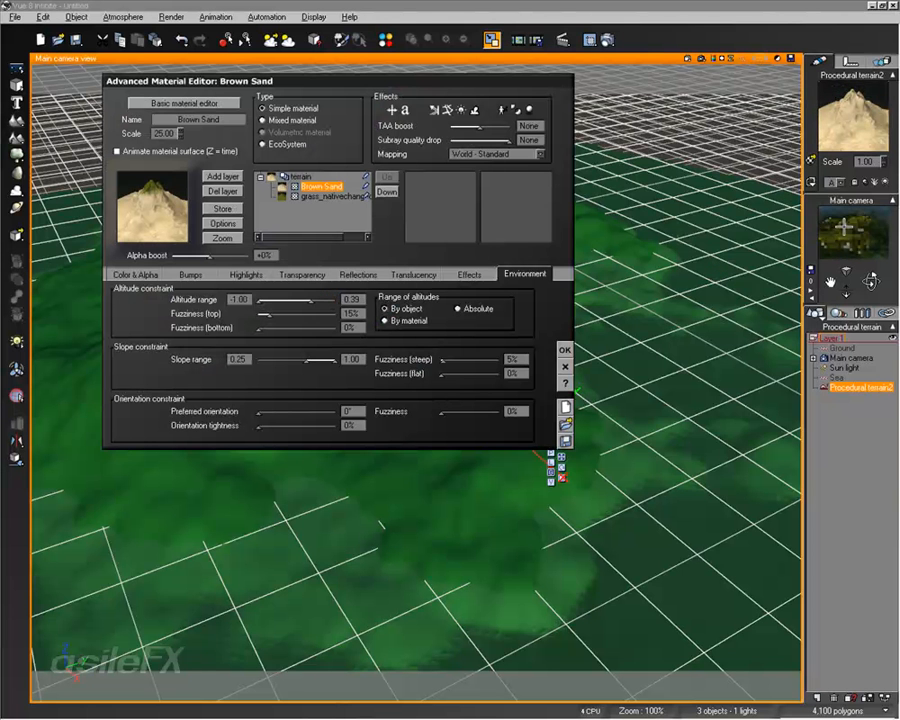
left_click_drag(311, 300, 318, 299)
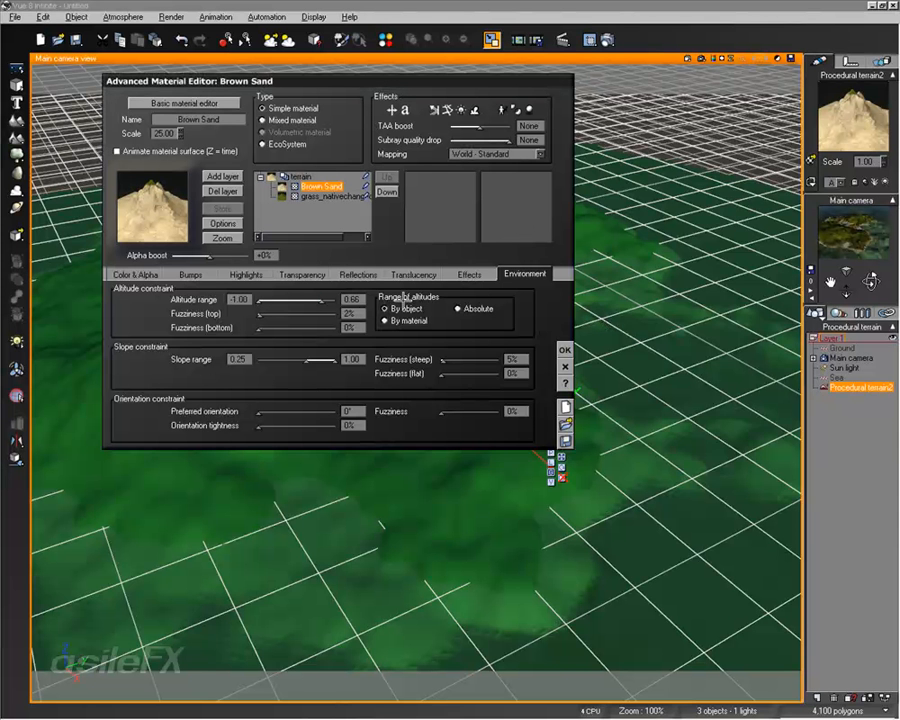
left_click(564, 350)
Step: Render the island in the main camera view to check the sandy shoreline, and reframe the view lower over the coast
right_click_drag(473, 313, 490, 297)
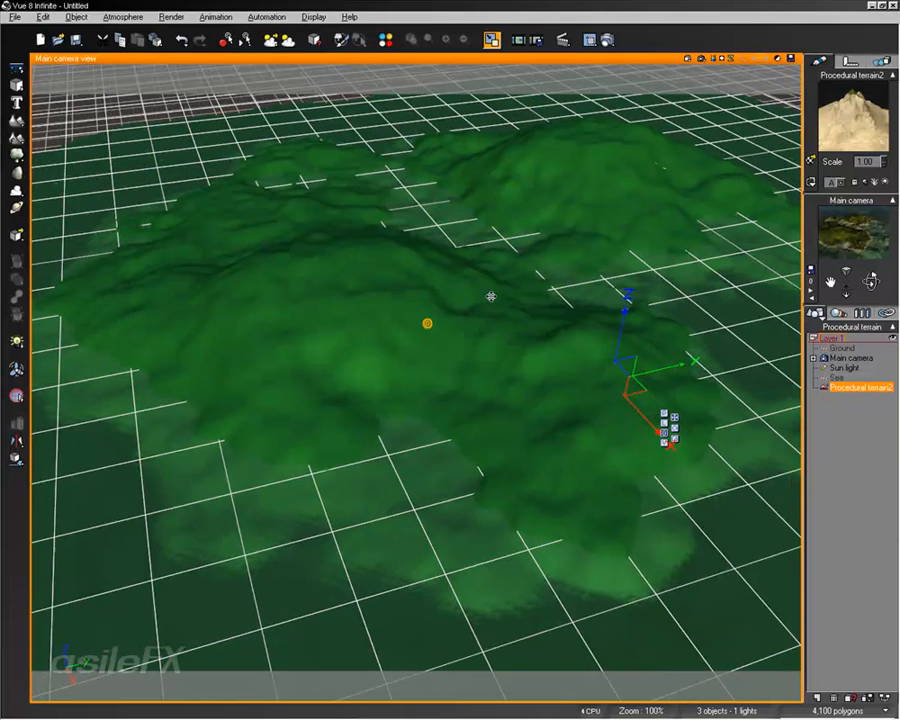
left_click(702, 59)
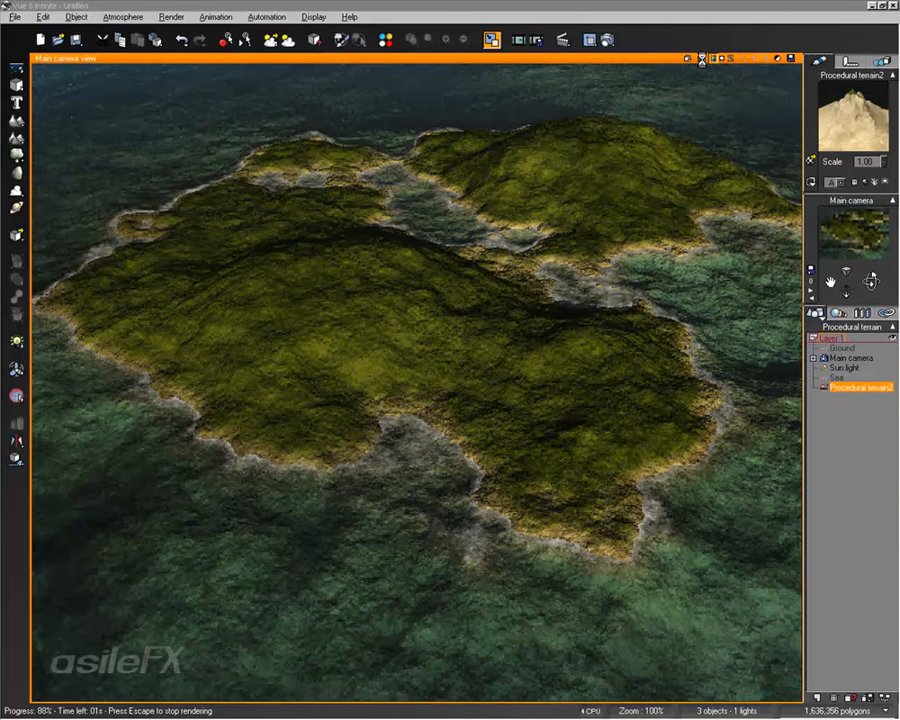
left_click(359, 262)
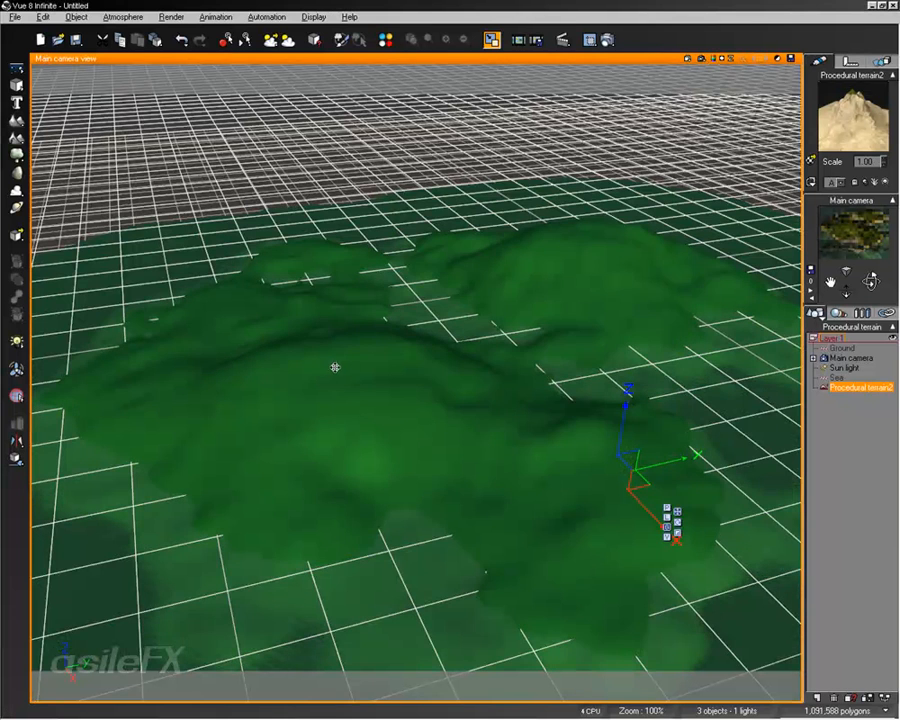
middle_click_drag(369, 343, 435, 261)
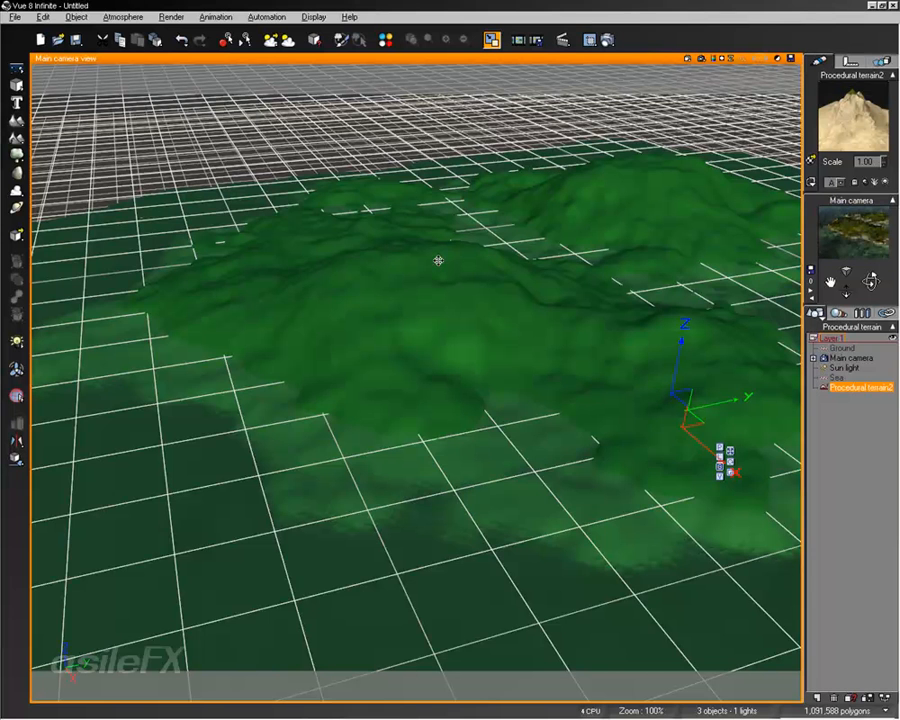
Step: Turn off global wave control in the sea's water surface options so the wave and foam settings can be customised individually
left_click(838, 378)
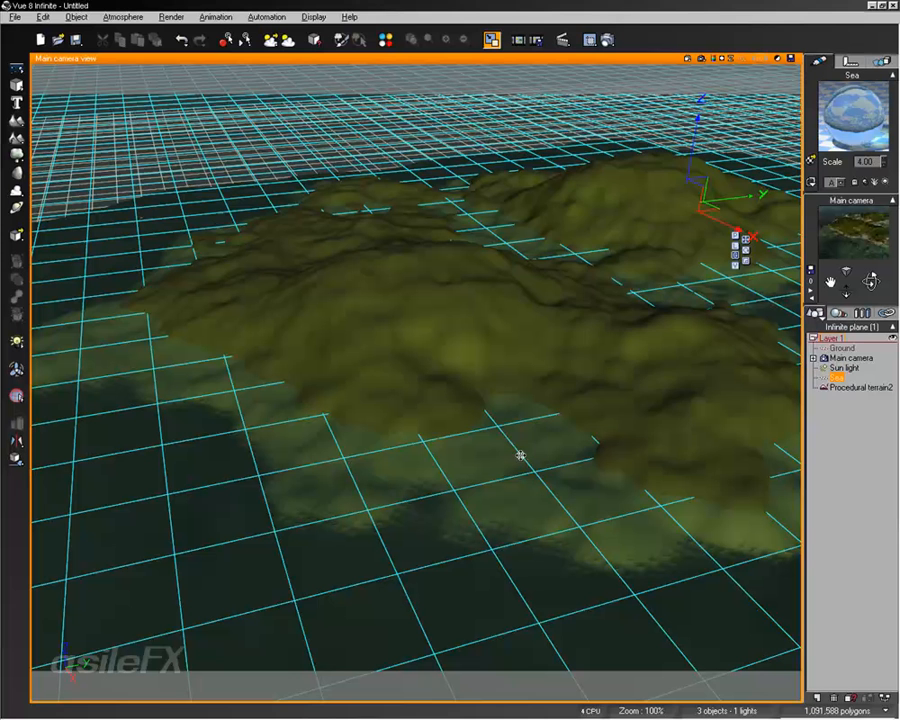
right_click(540, 427)
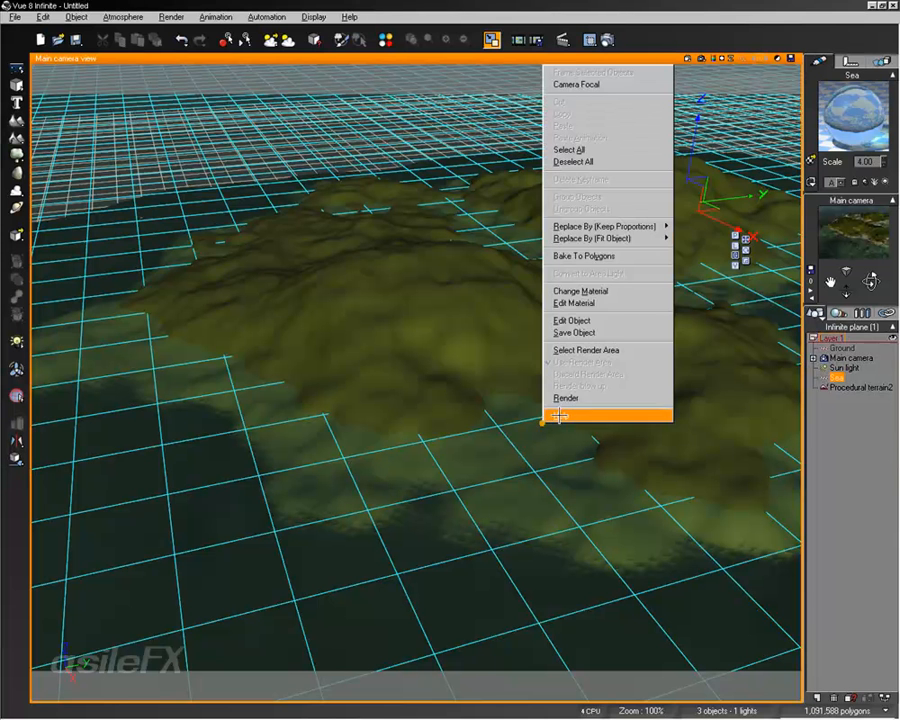
left_click(581, 320)
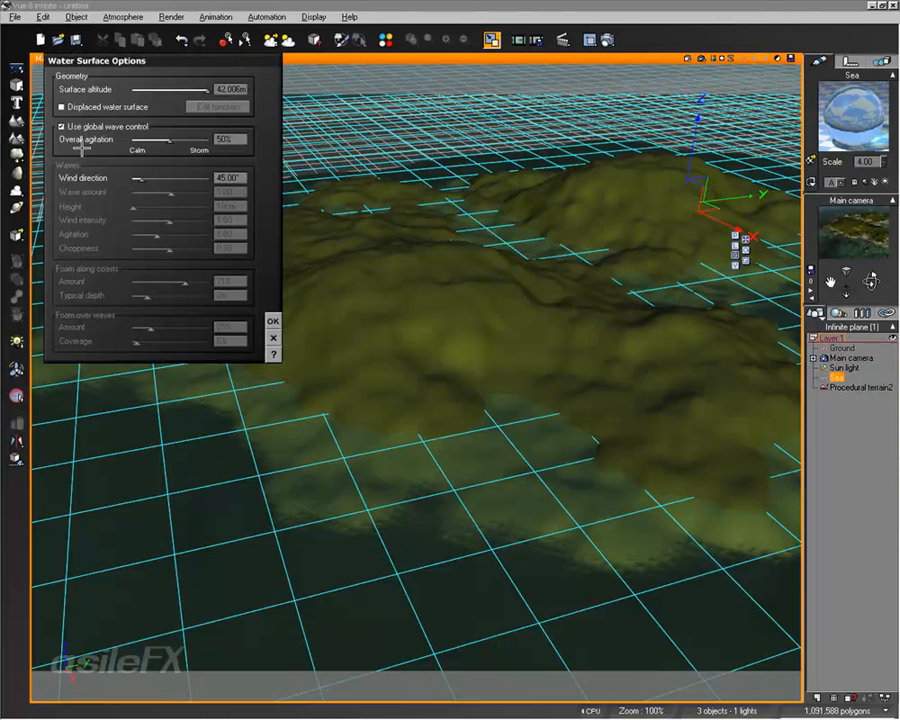
left_click(95, 122)
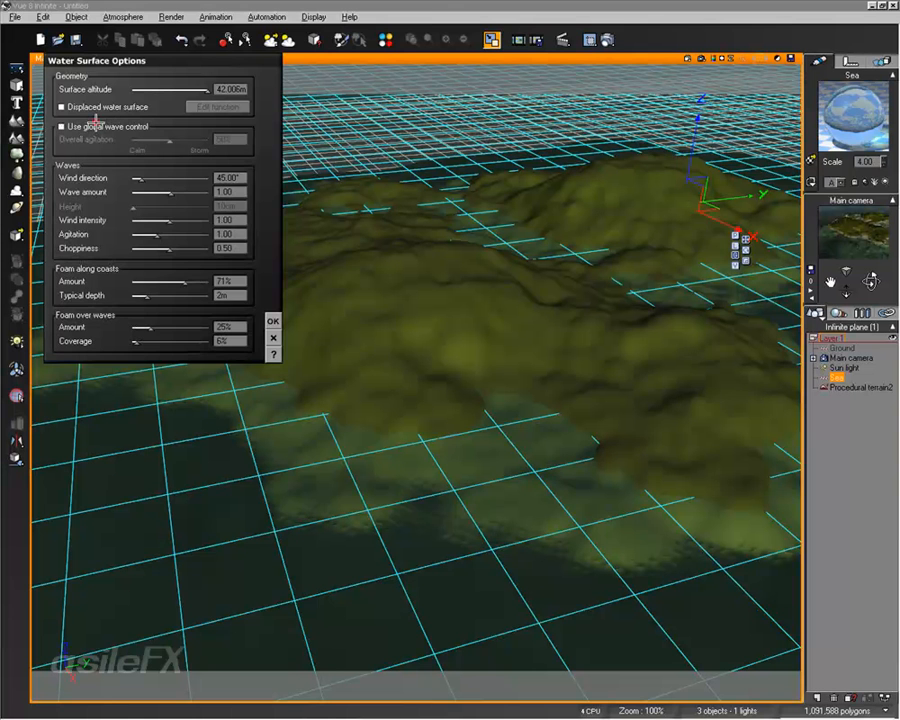
left_click(273, 321)
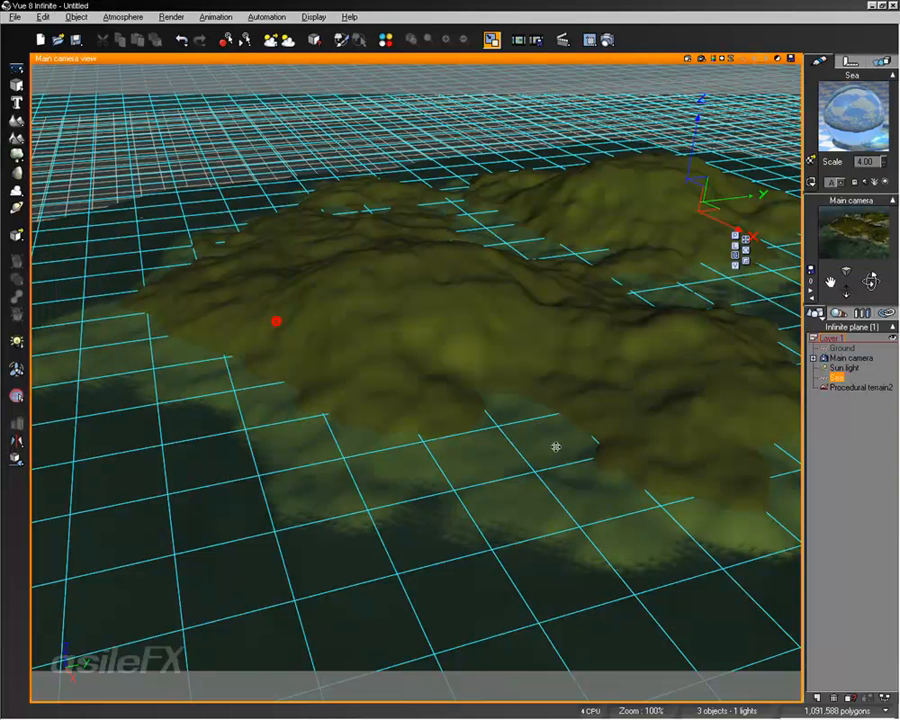
Step: Frame the island's coast more closely in the main camera view and render it to check the shoreline foam
scroll(612, 416, "up", 5)
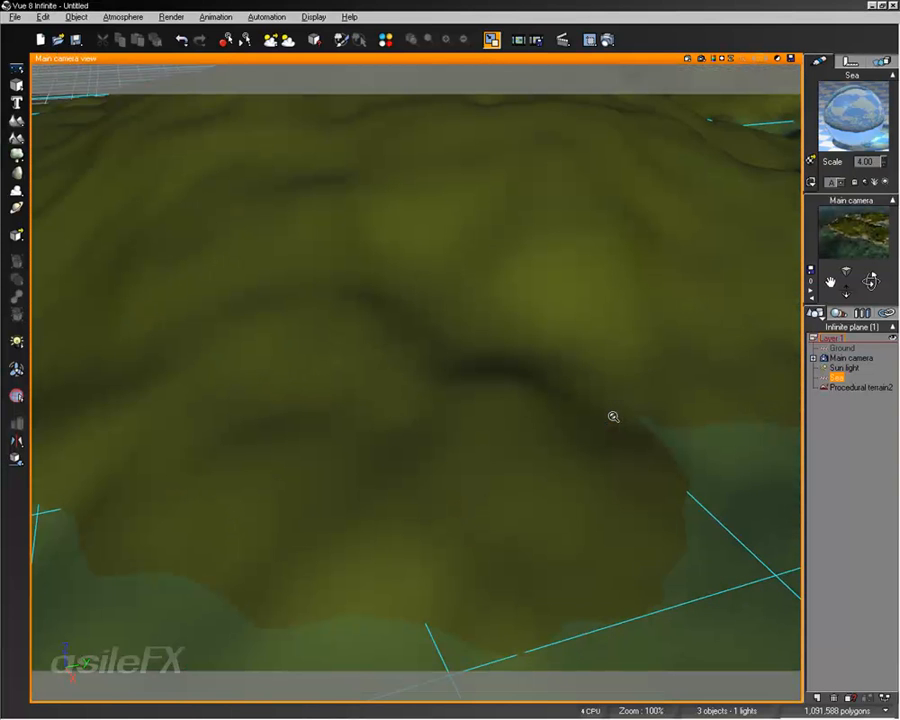
scroll(600, 165, "down", 1)
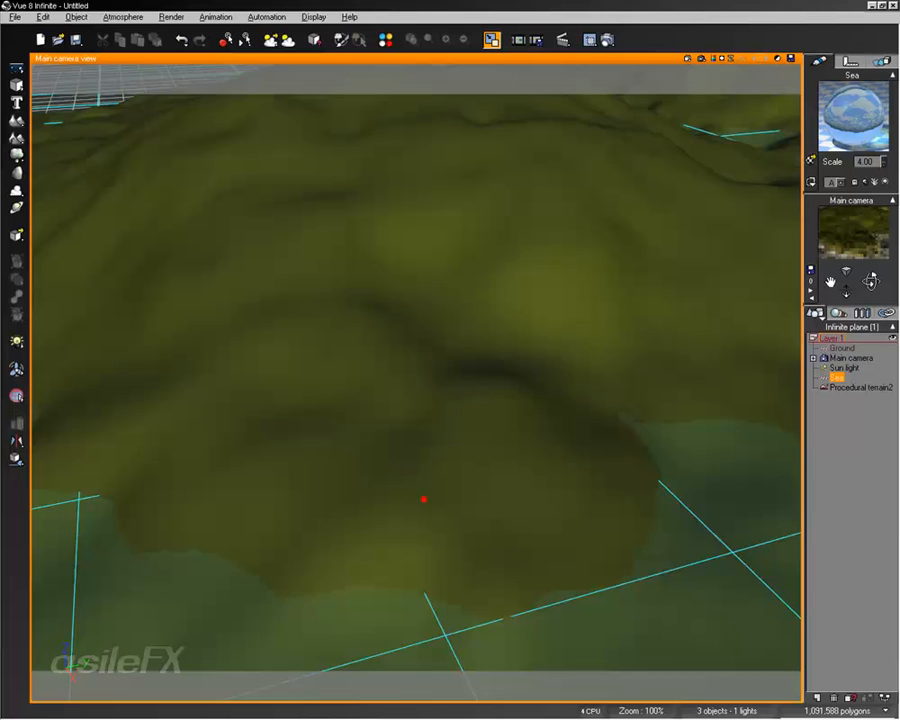
scroll(424, 499, "down", 2)
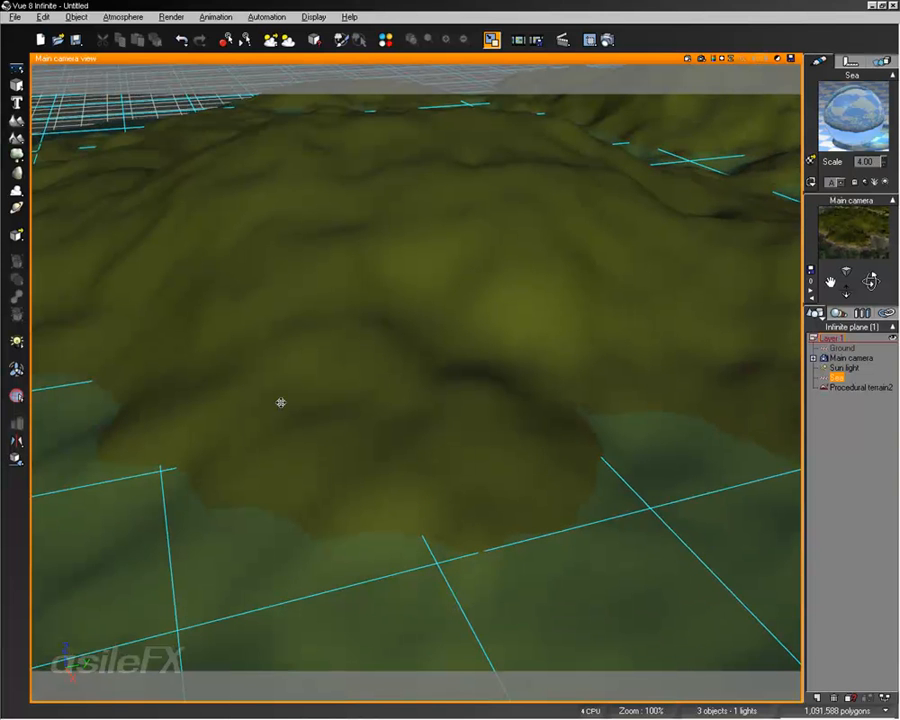
scroll(281, 402, "down", 2)
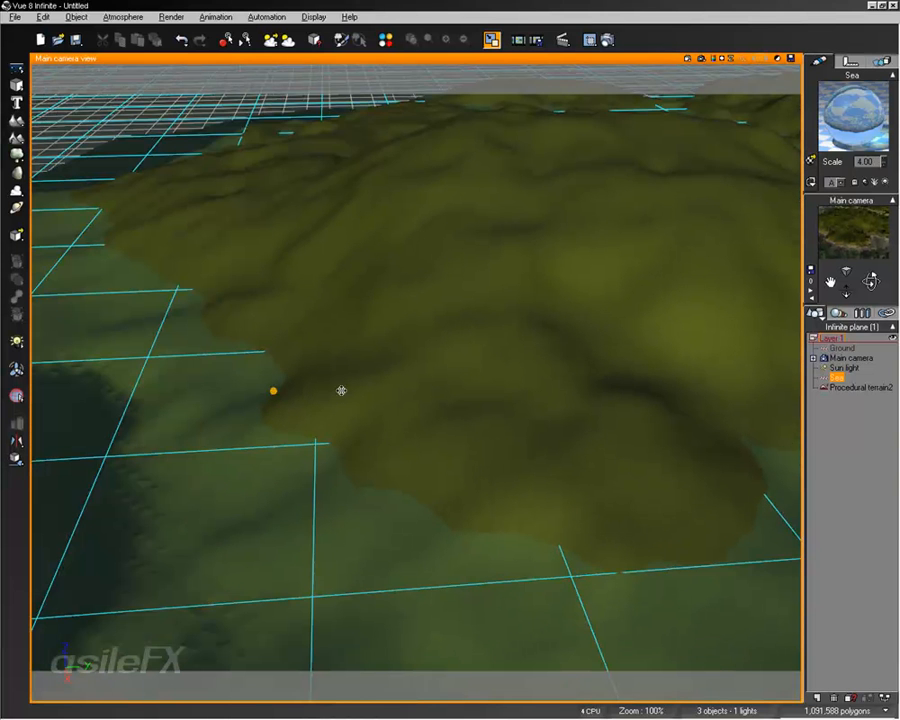
left_click(702, 60)
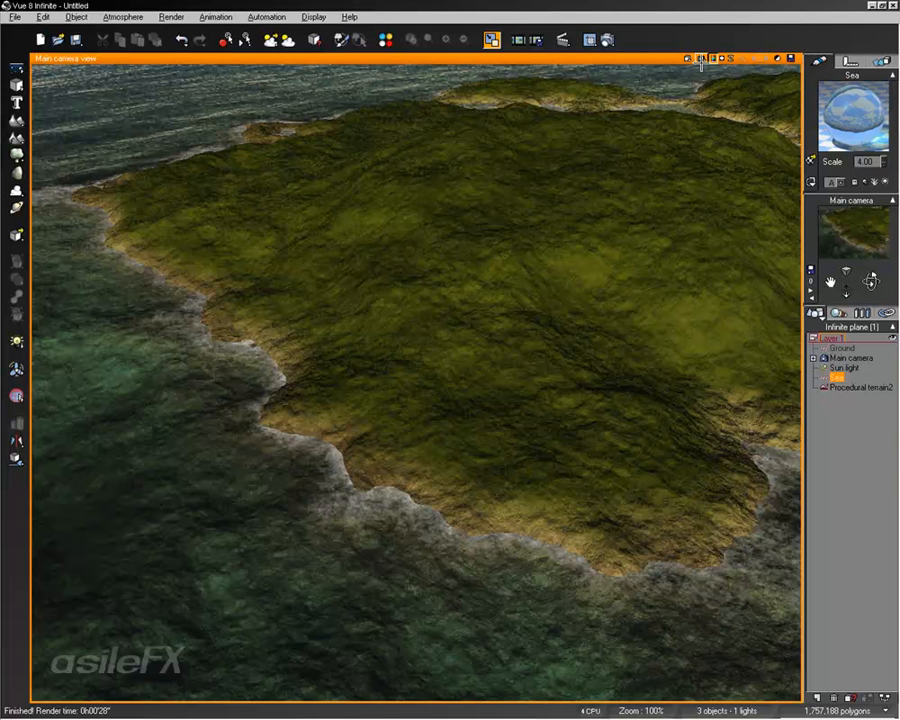
left_click(467, 443)
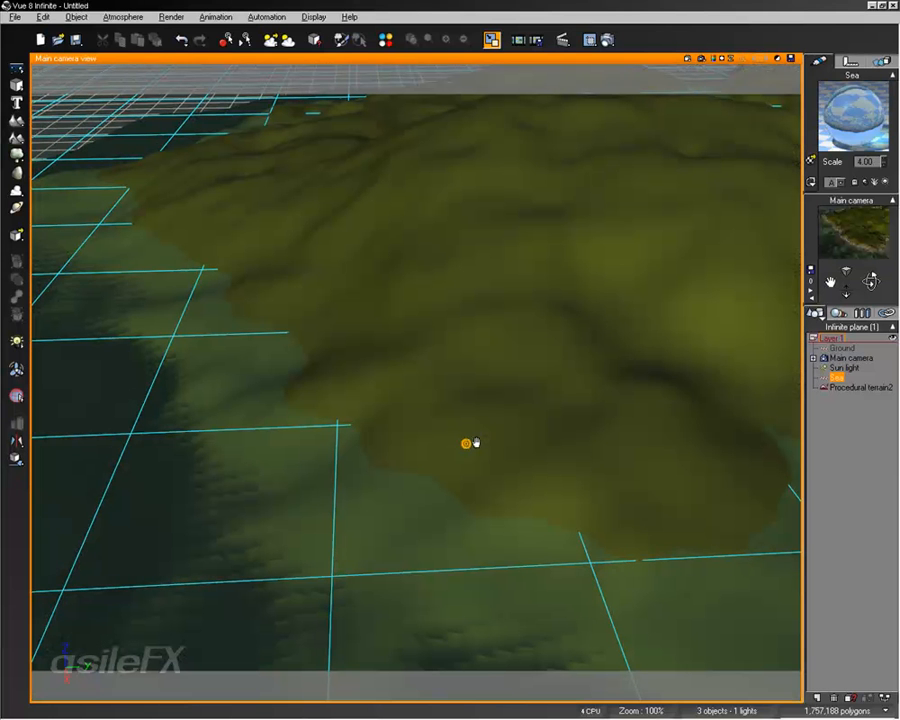
Step: Open the internal graph of the Foam metanode in the color function of the sea material's Foam layer
double_click(848, 117)
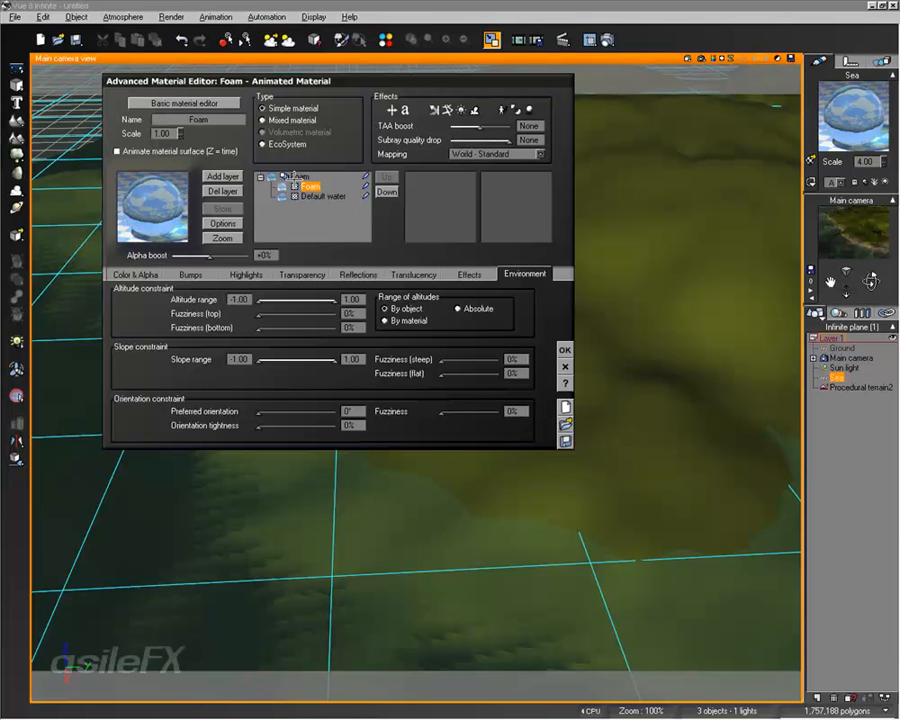
left_click(130, 274)
right_click(148, 344)
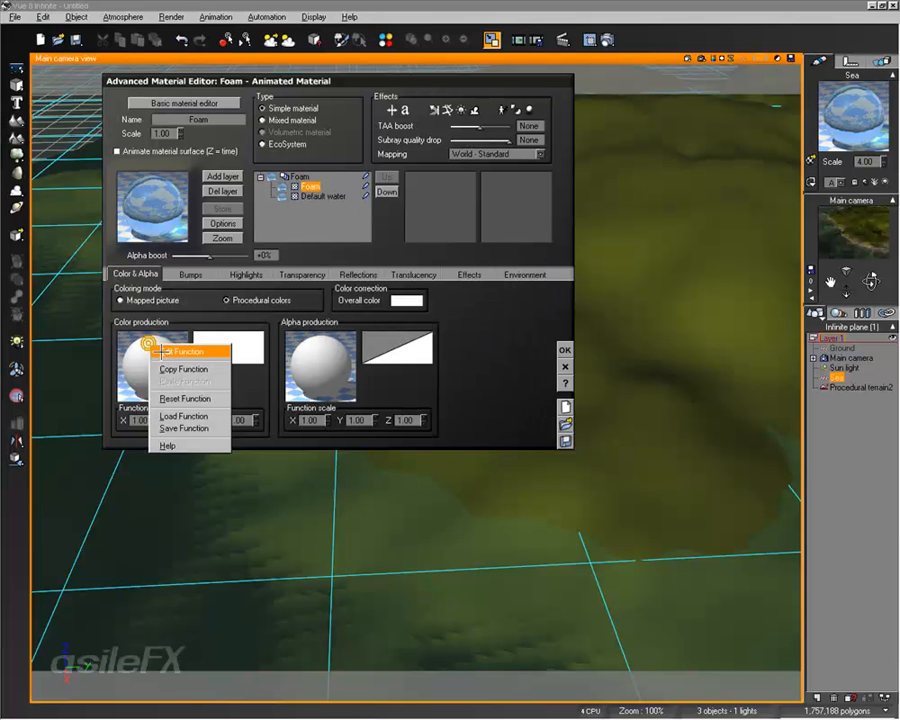
left_click(160, 351)
left_click(148, 204)
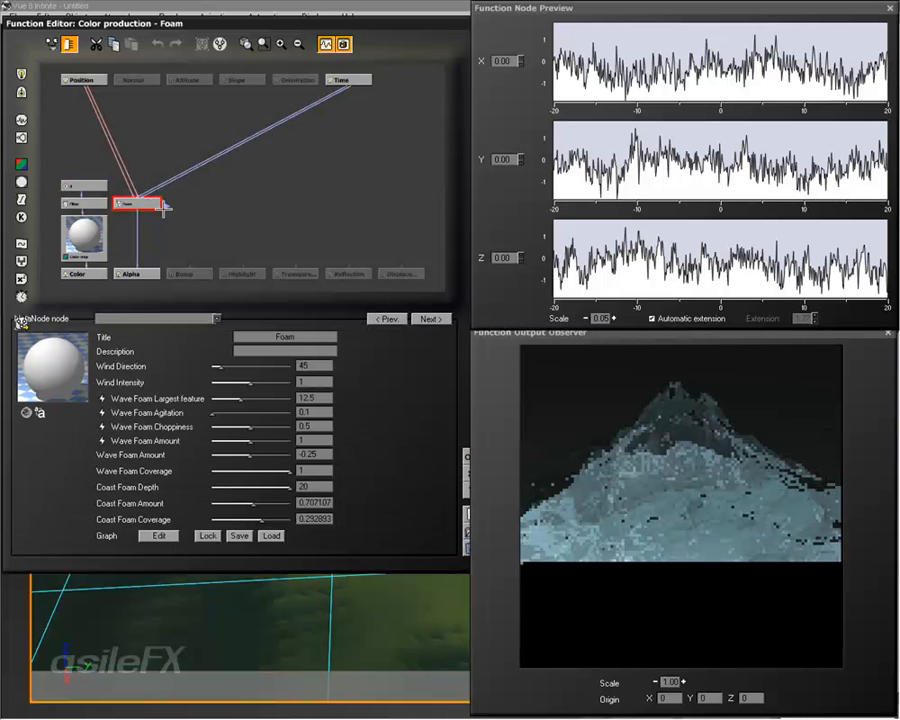
double_click(150, 205)
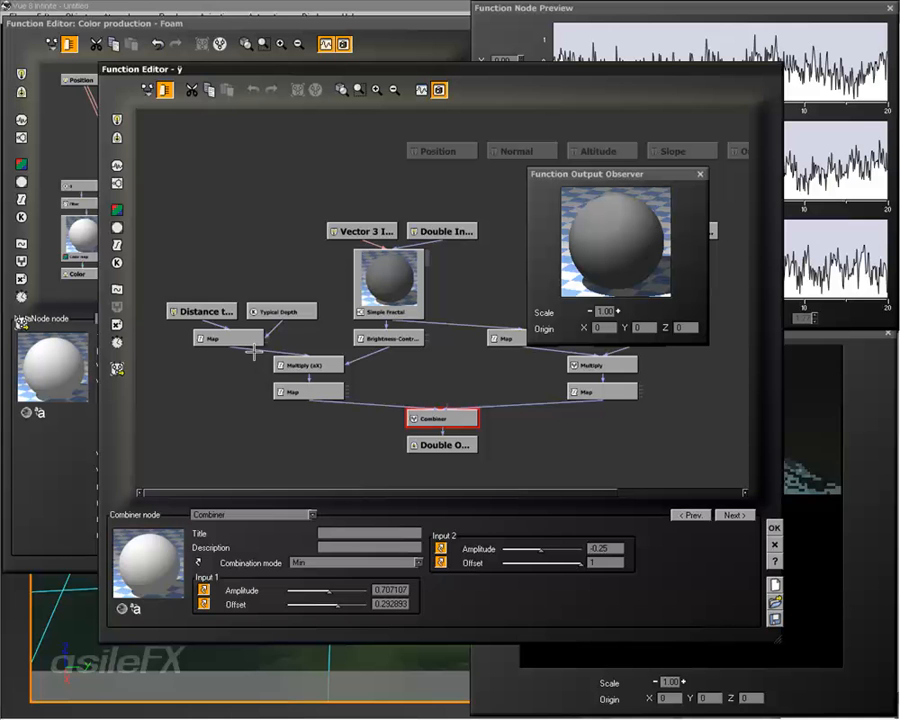
Step: Set the Distance to Object Below node's distance unit to Meters and accept the changes to the Foam material
left_click(212, 311)
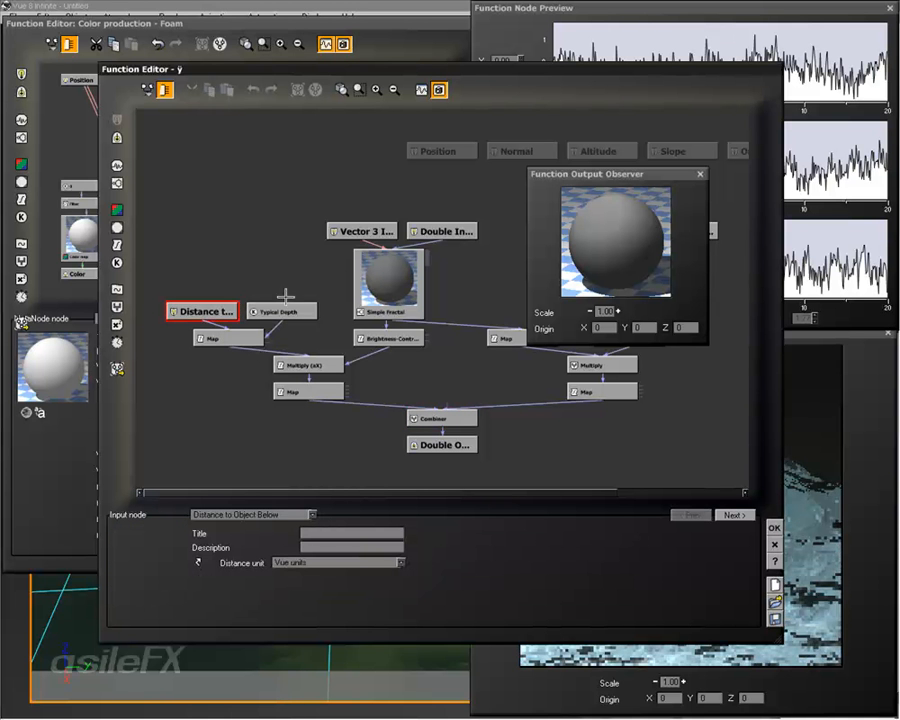
left_click(290, 306)
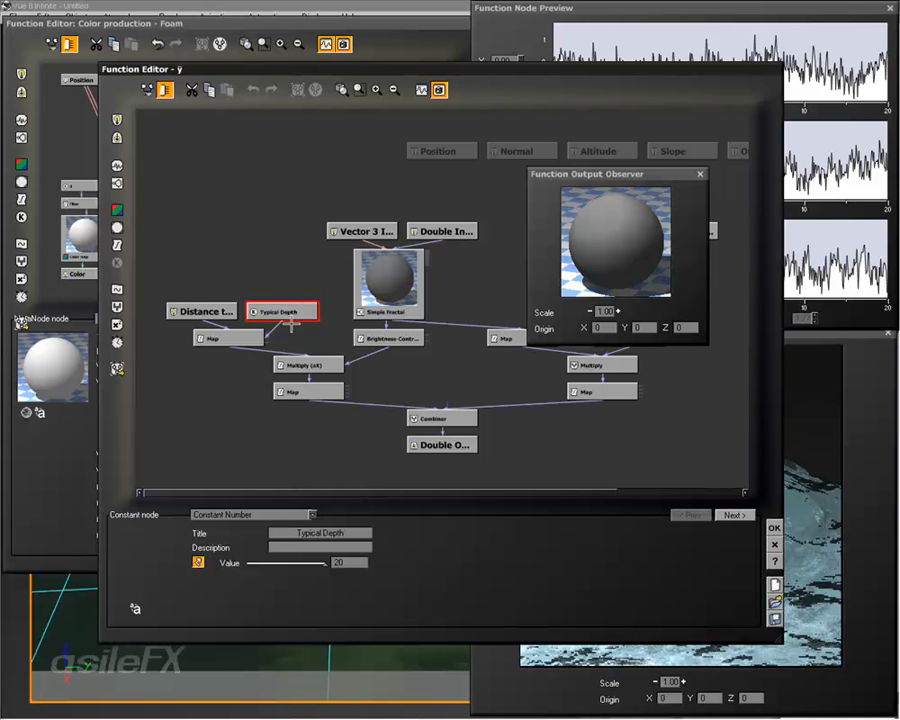
left_click(220, 311)
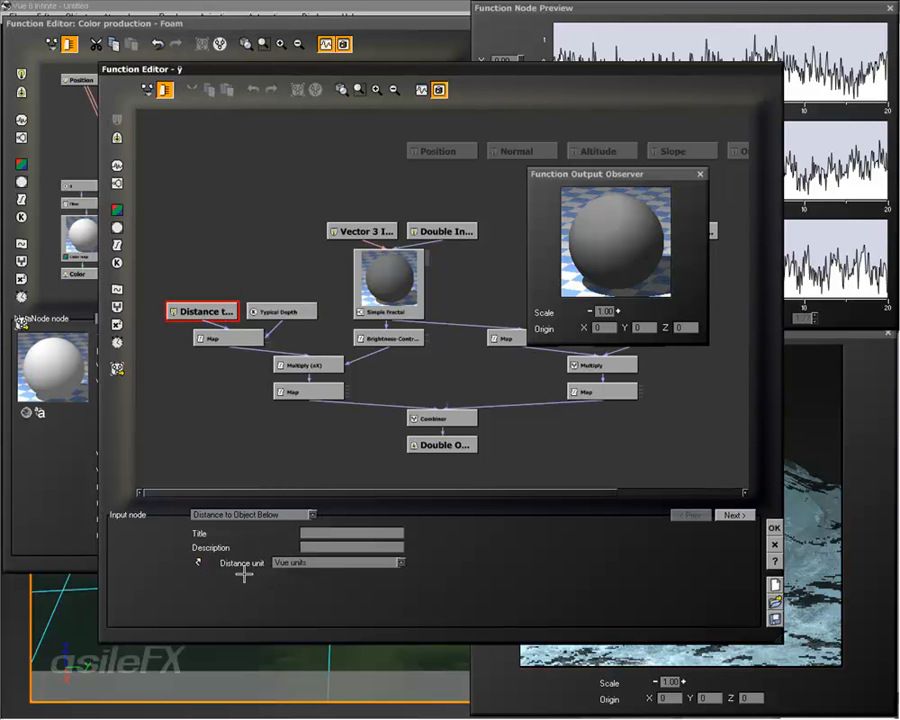
left_click(305, 563)
left_click(315, 596)
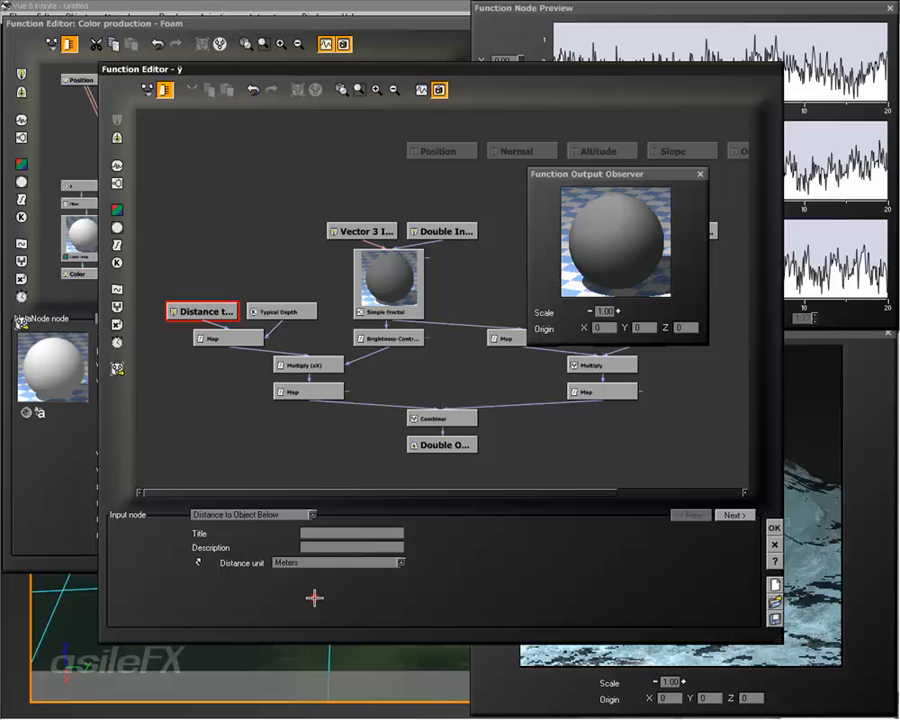
left_click(774, 527)
left_click(464, 452)
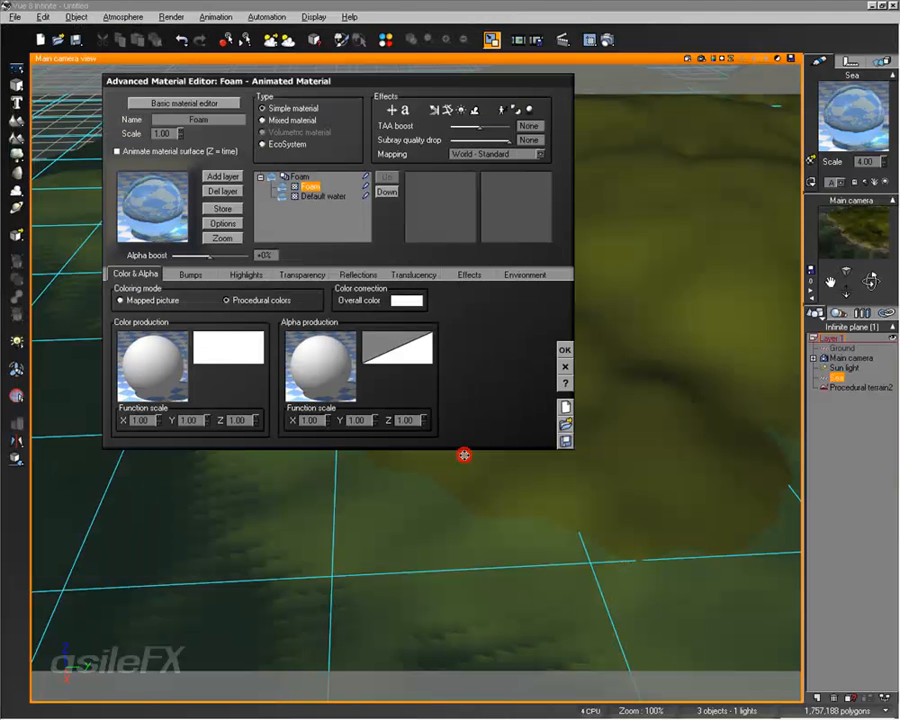
left_click(564, 350)
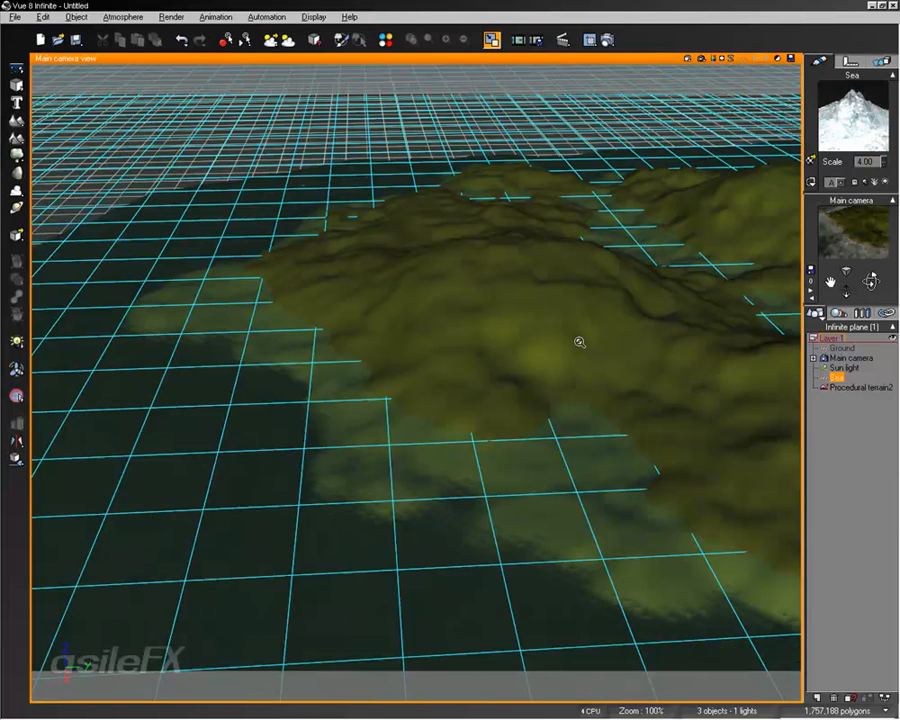
Step: Reframe the main camera over the island's coast and render the view to check how far the foam spreads
scroll(579, 342, "up", 2)
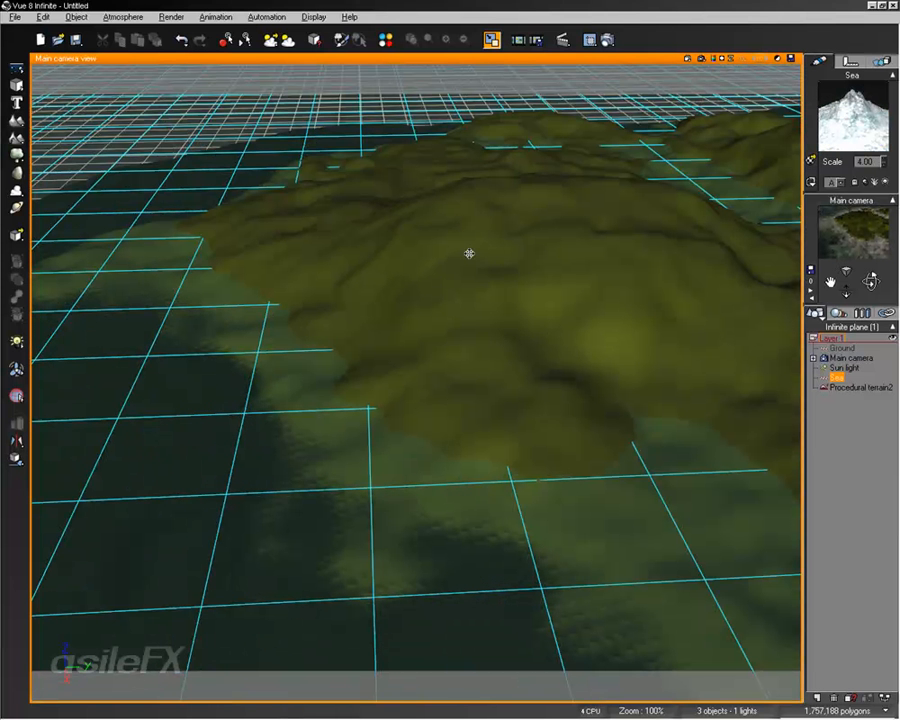
left_click(832, 428)
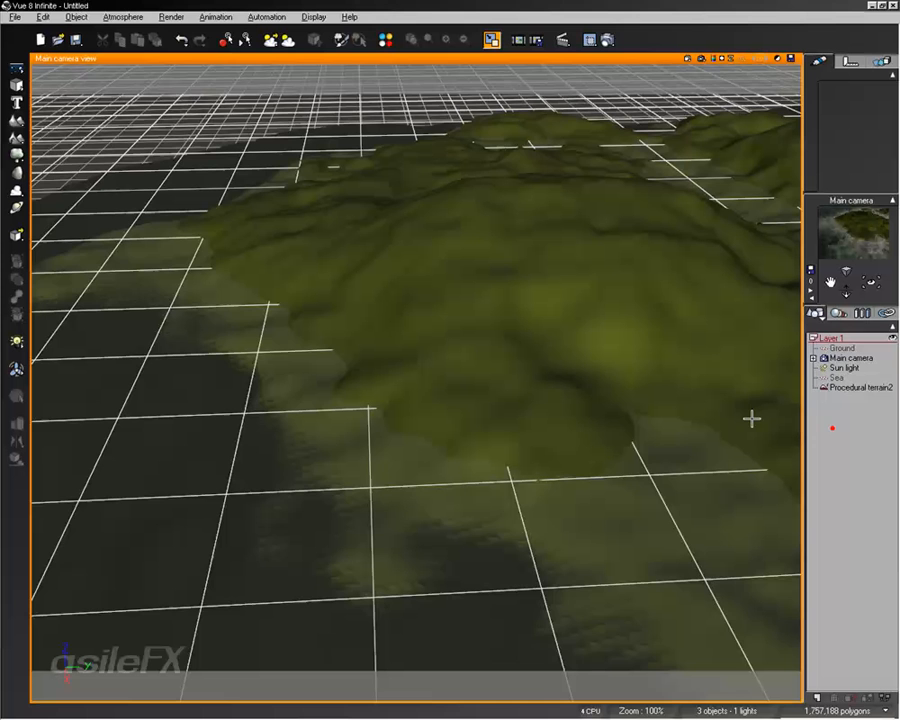
right_click_drag(554, 356, 531, 355)
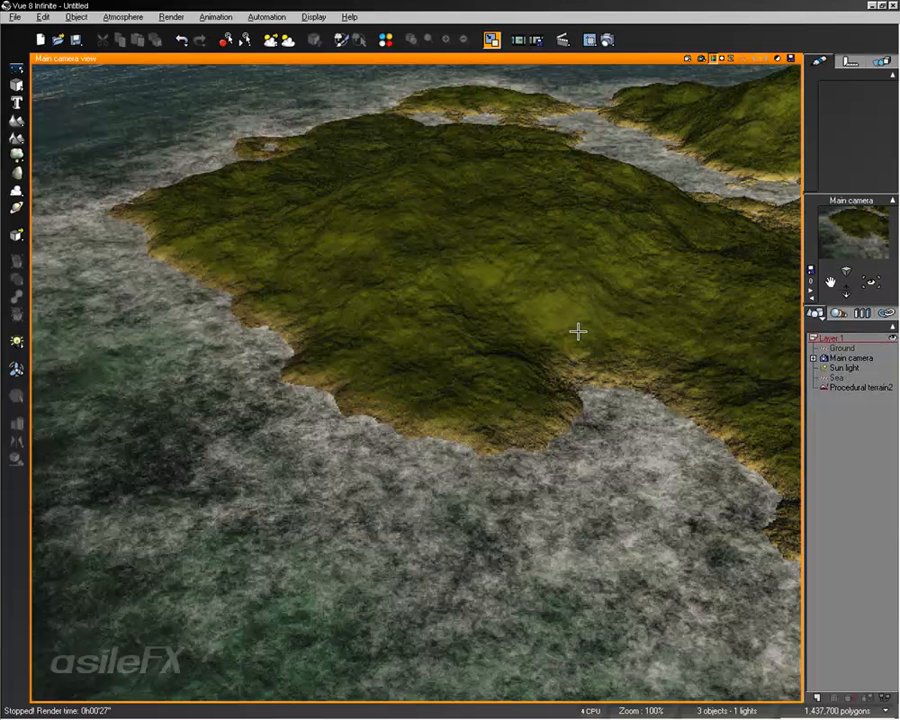
Step: Set the typical depth of the sea's foam along coasts to about 54.55 cm and accept the water surface options
left_click(838, 376)
right_click(201, 428)
left_click(245, 328)
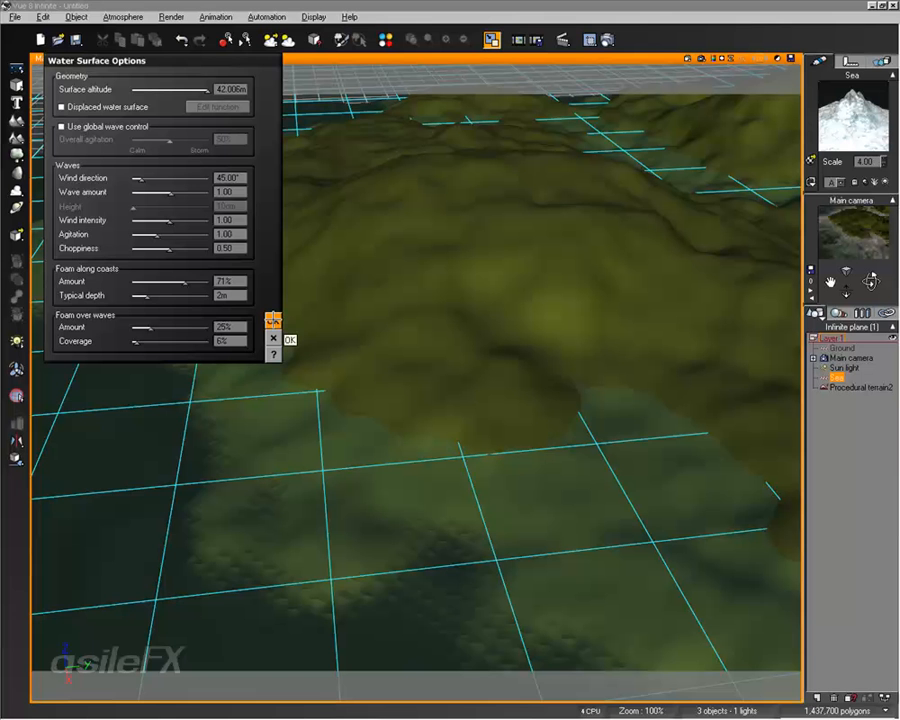
mouse_move(148, 296)
left_mouse_down()
mouse_move(157, 303)
mouse_move(163, 294)
left_mouse_up()
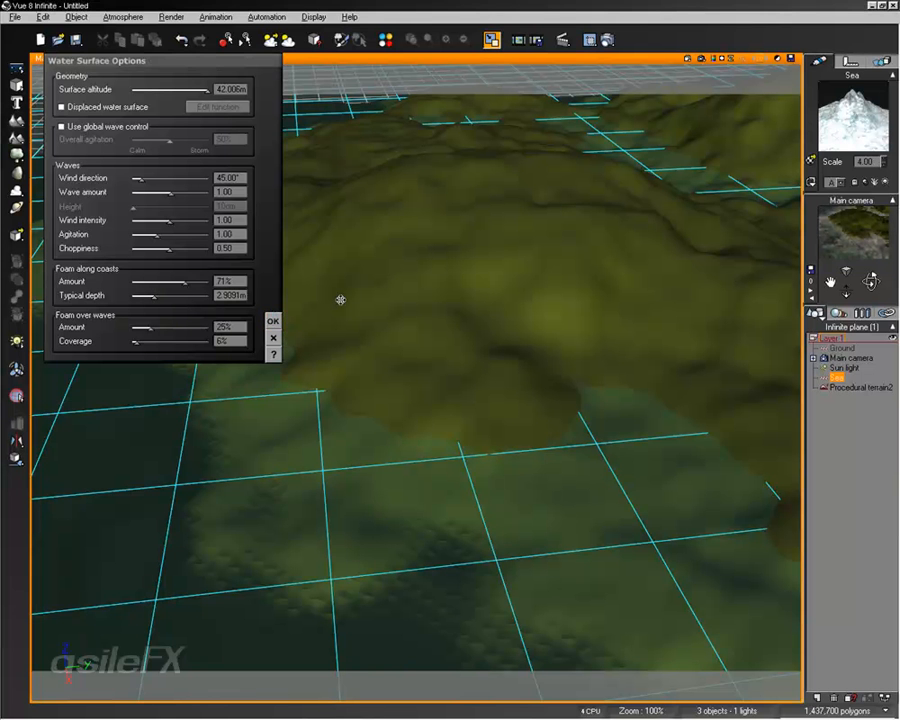
left_click_drag(173, 296, 155, 296)
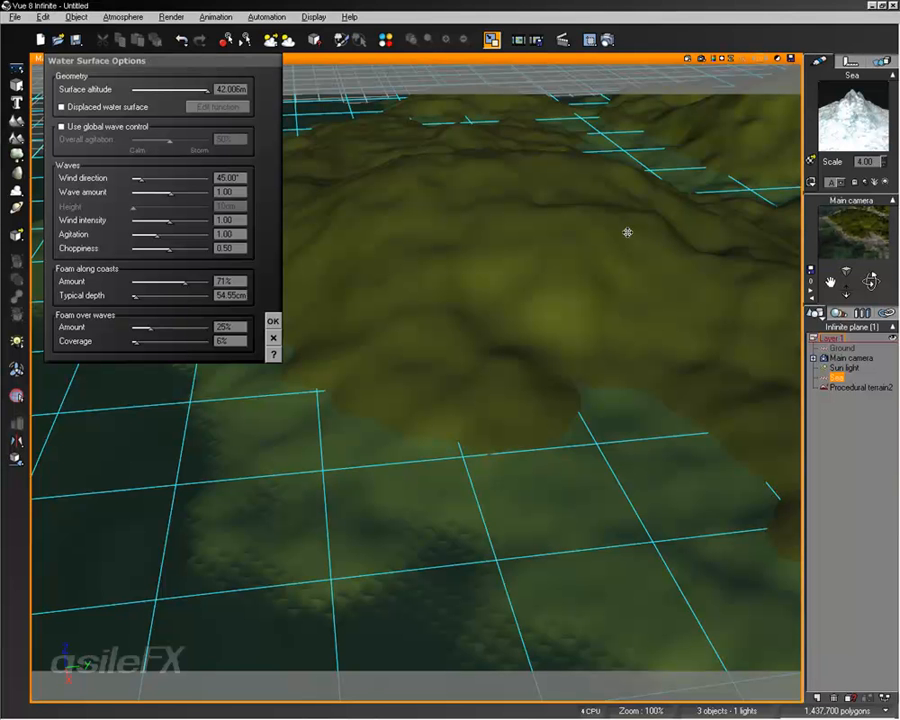
left_click(270, 321)
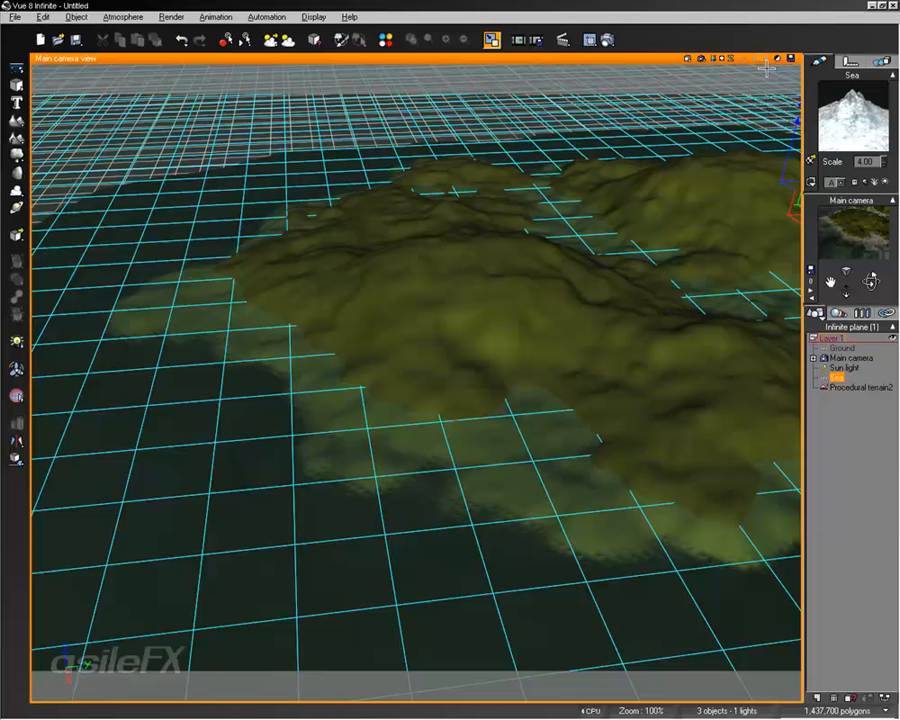
Step: Render the wider island view to check the coastal foam, and reframe the camera towards the open sea and horizon
left_click(491, 40)
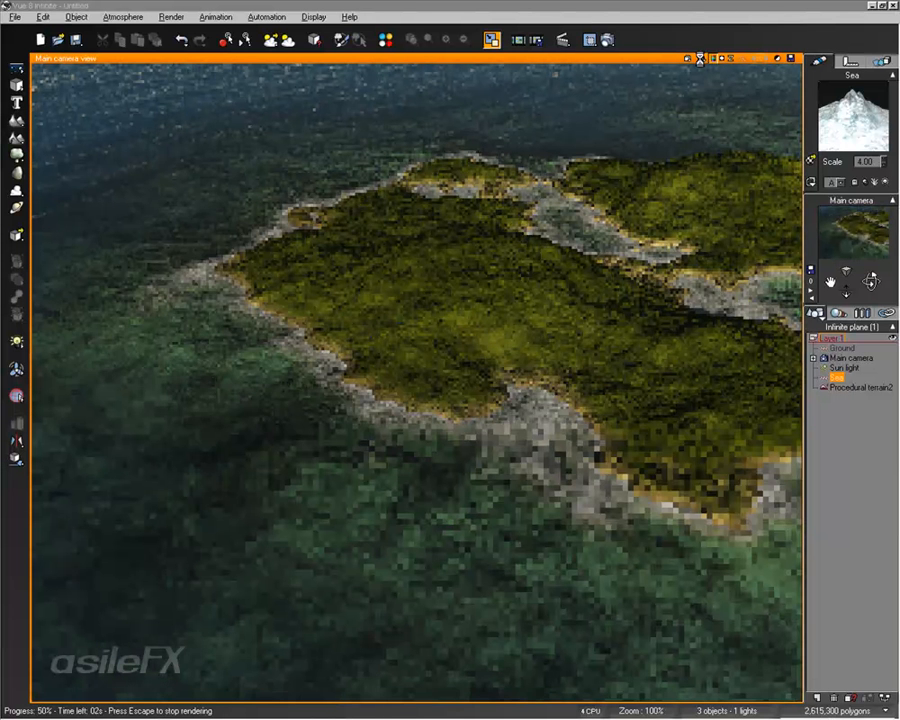
left_click(649, 414)
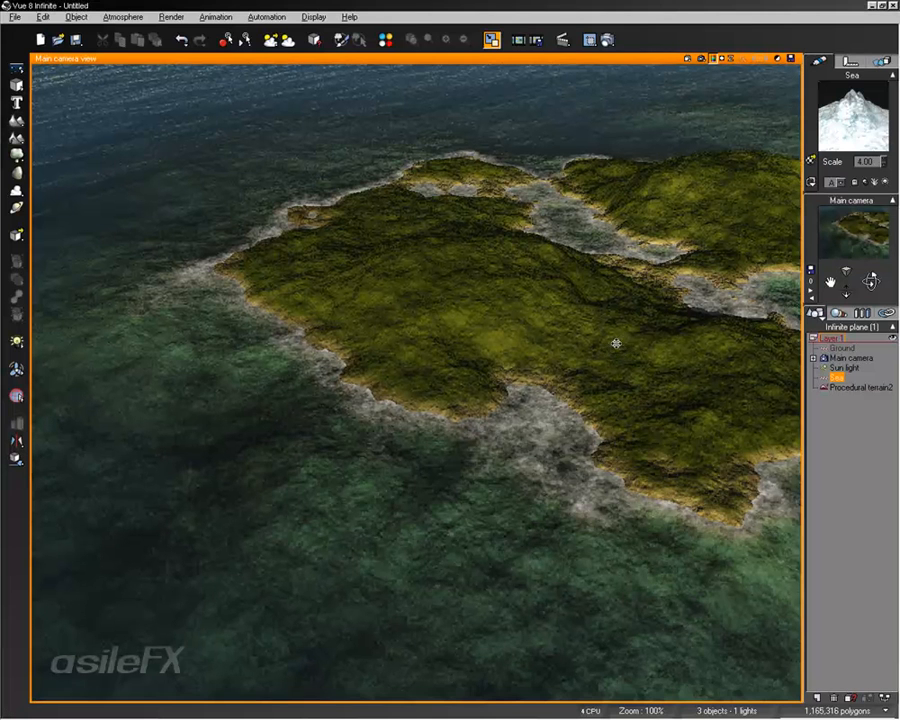
left_click(607, 352)
right_click_drag(601, 403, 414, 423)
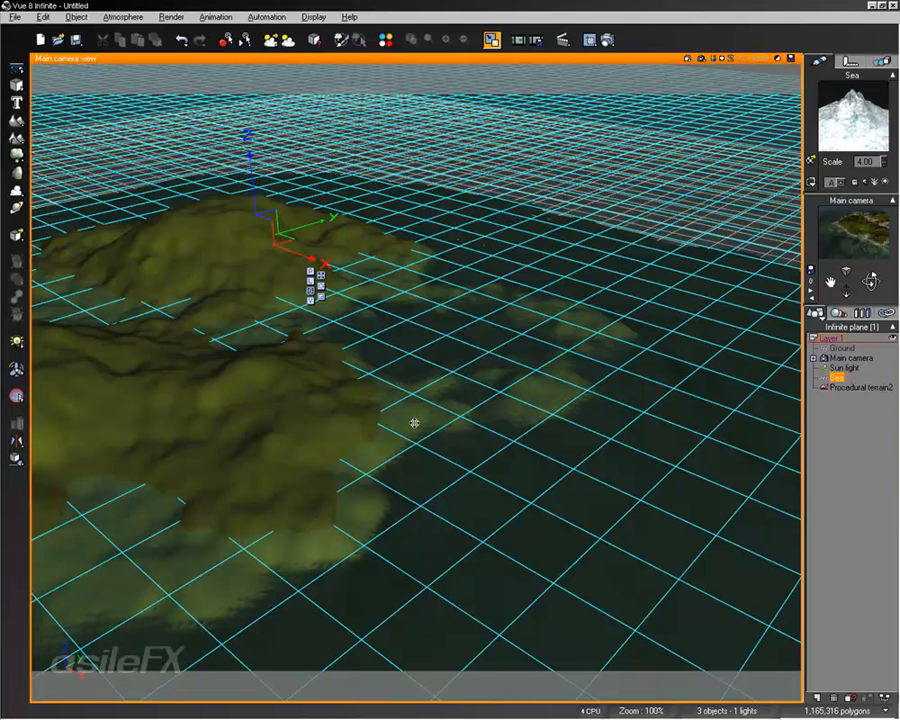
right_click_drag(414, 423, 508, 525)
Step: Open the Foam layer's color function again and show the Foam node's preview in the graph
double_click(829, 119)
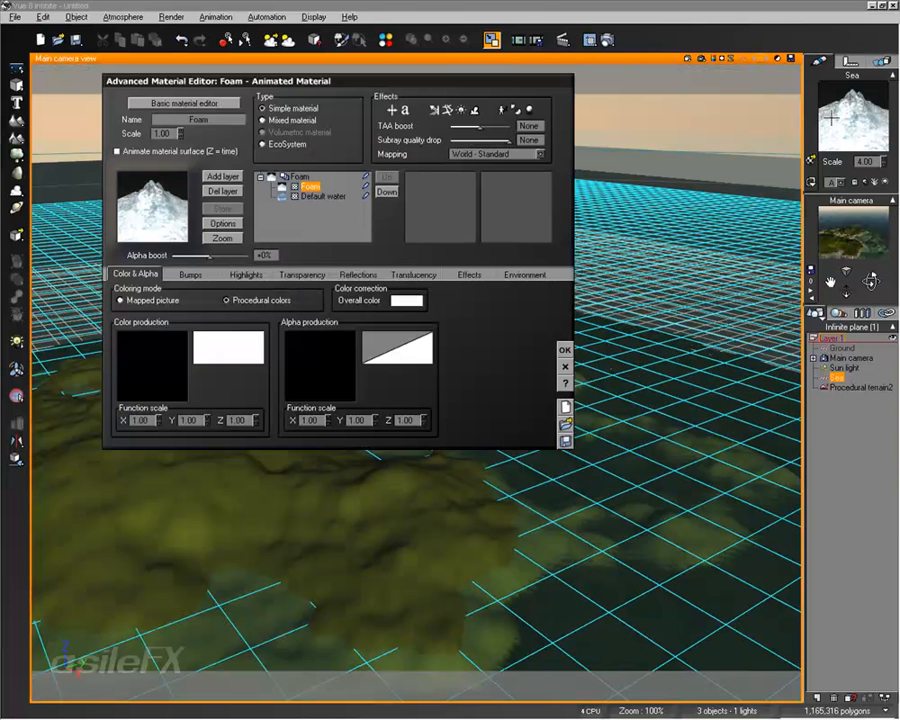
right_click(167, 339)
left_click(172, 353)
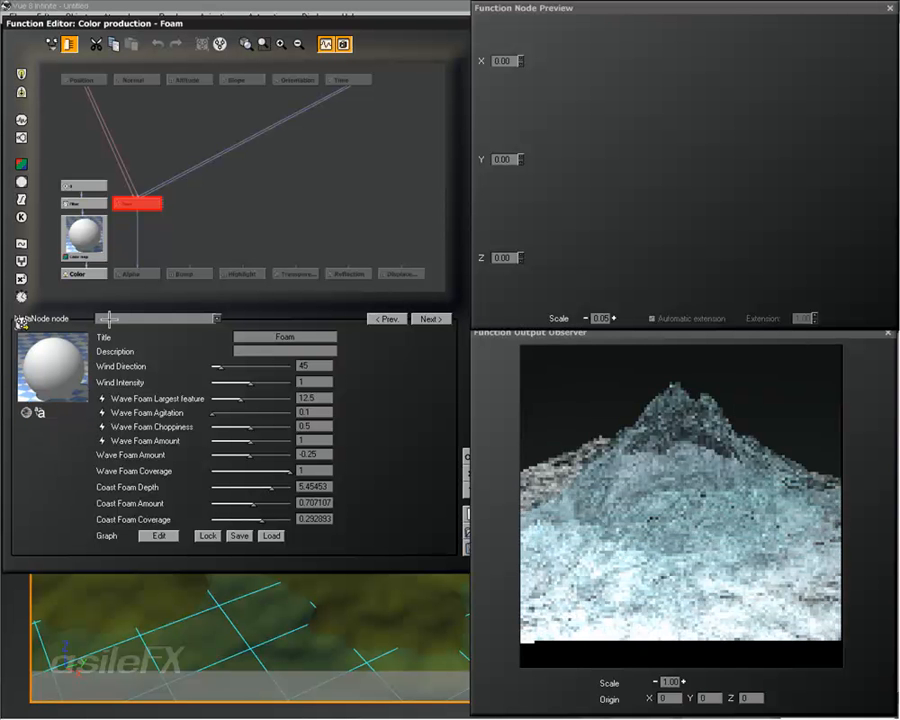
left_click_drag(145, 236, 214, 223)
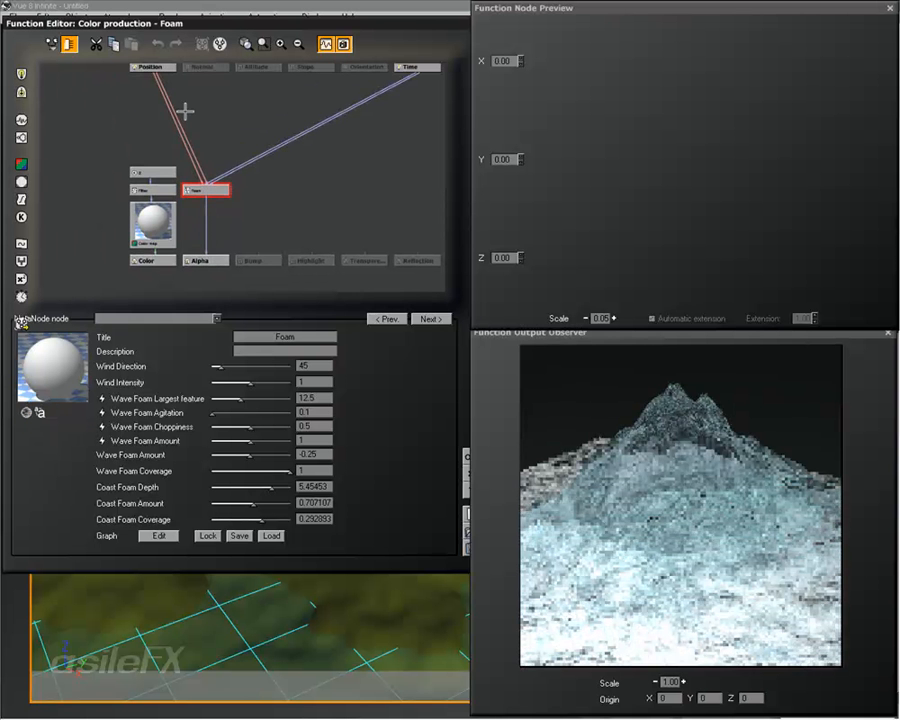
left_click(281, 46)
left_click(281, 46)
left_click_drag(179, 180, 313, 153)
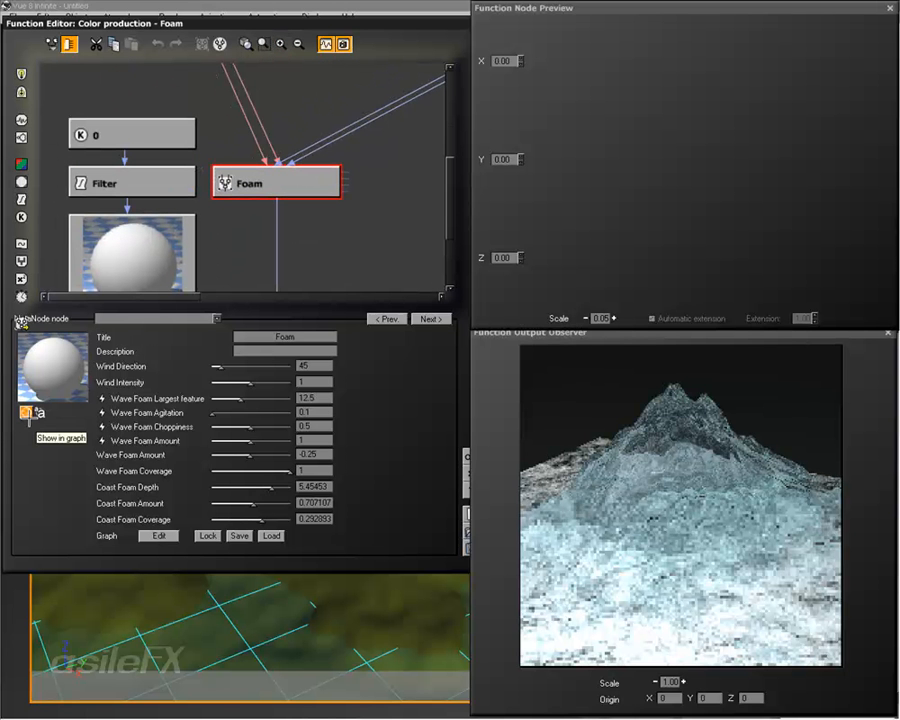
left_click(27, 412)
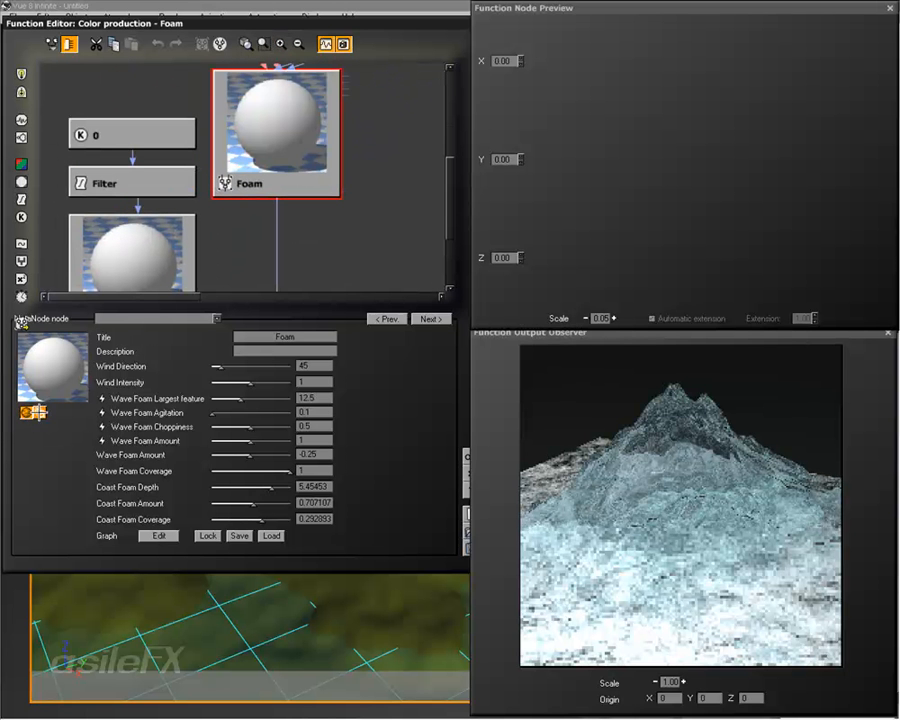